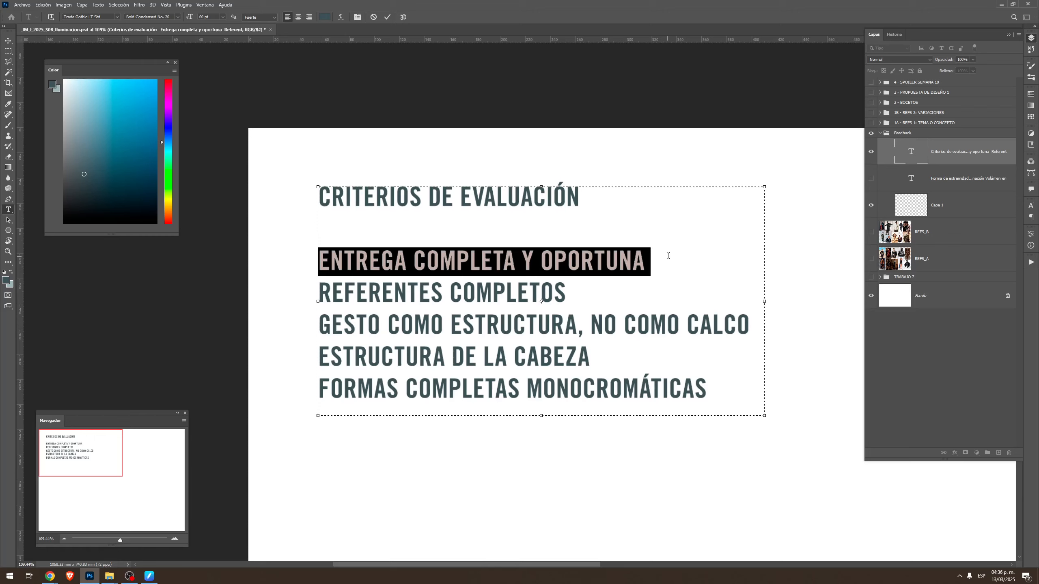
Go through the evaluation criteria text, highlighting each criterion from the complete references to the complete monochromatic forms
left_click(442, 293)
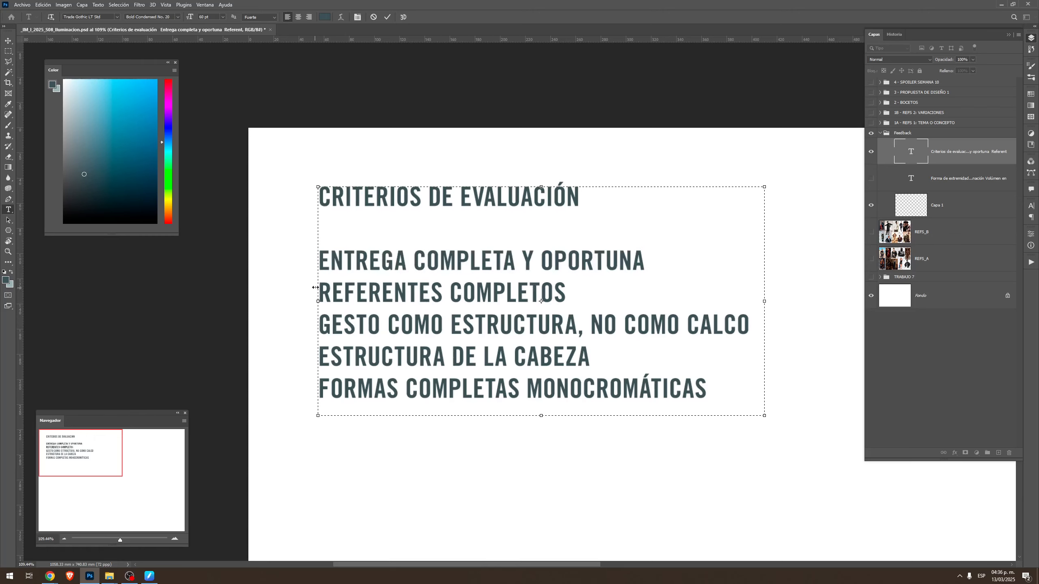
left_click_drag(322, 290, 572, 293)
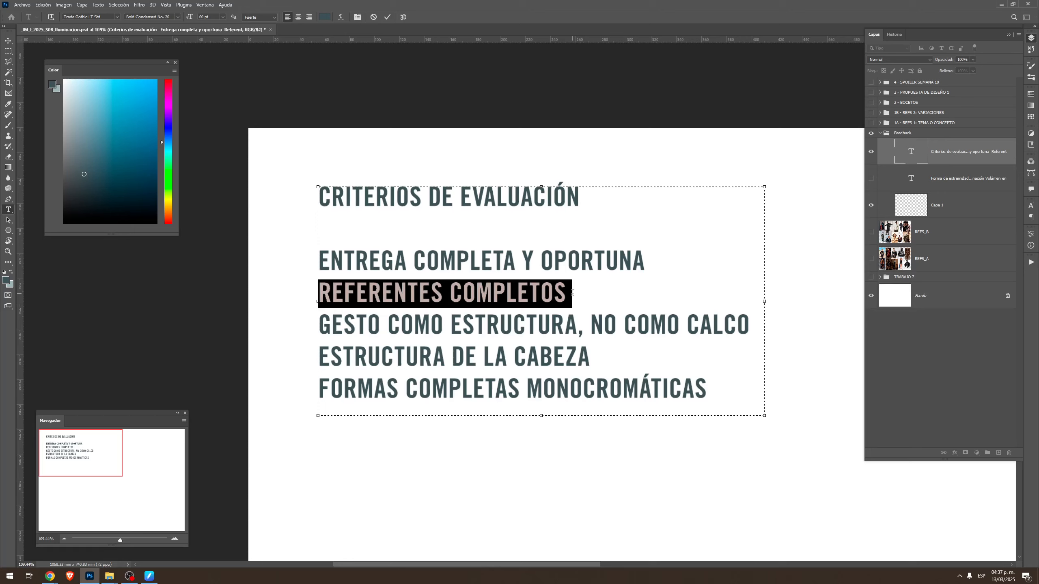
left_click(357, 320)
left_click_drag(323, 324, 572, 316)
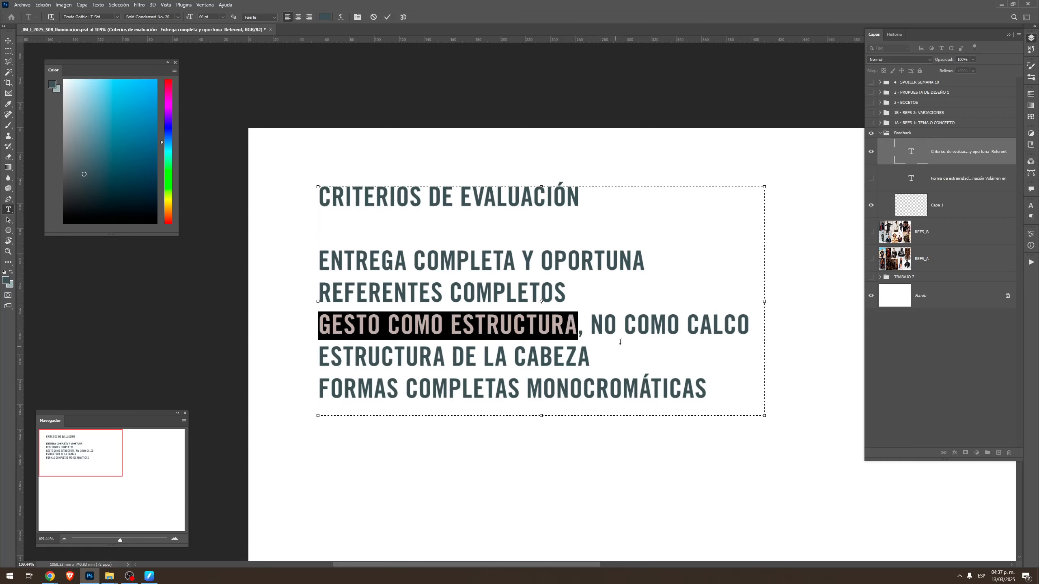
left_click_drag(687, 325, 752, 326)
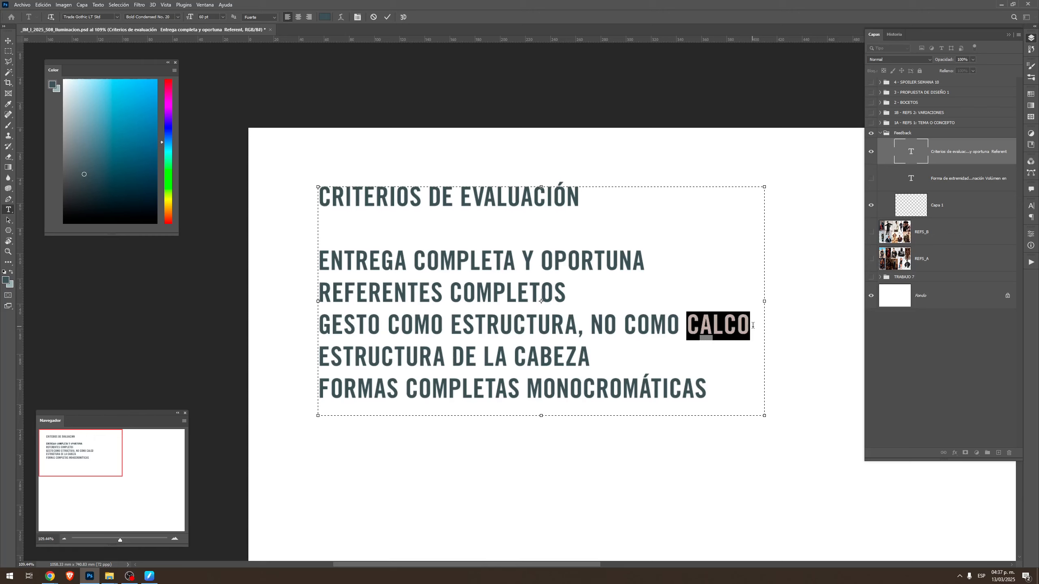
triple_click(342, 363)
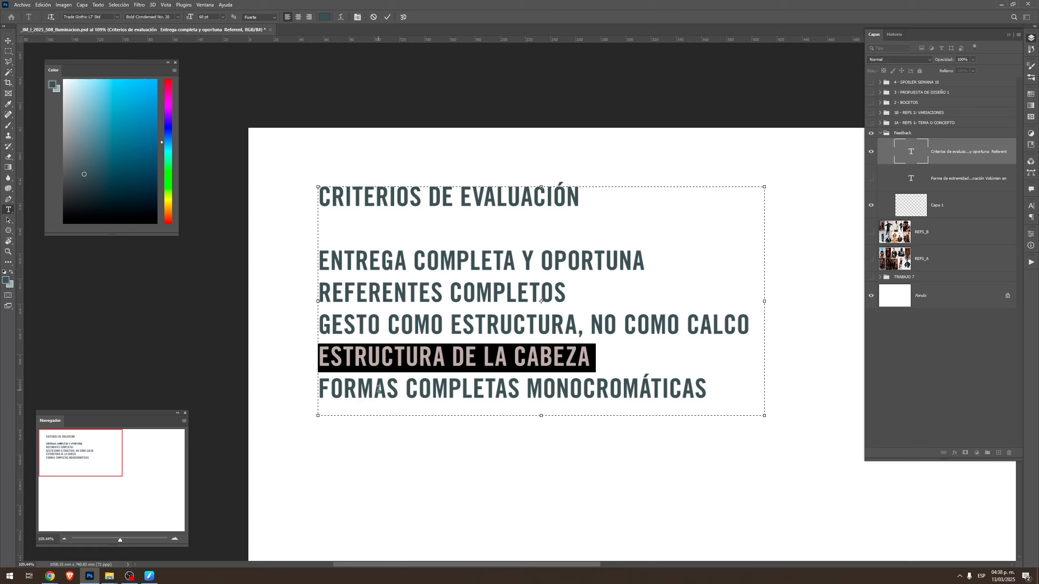
triple_click(360, 387)
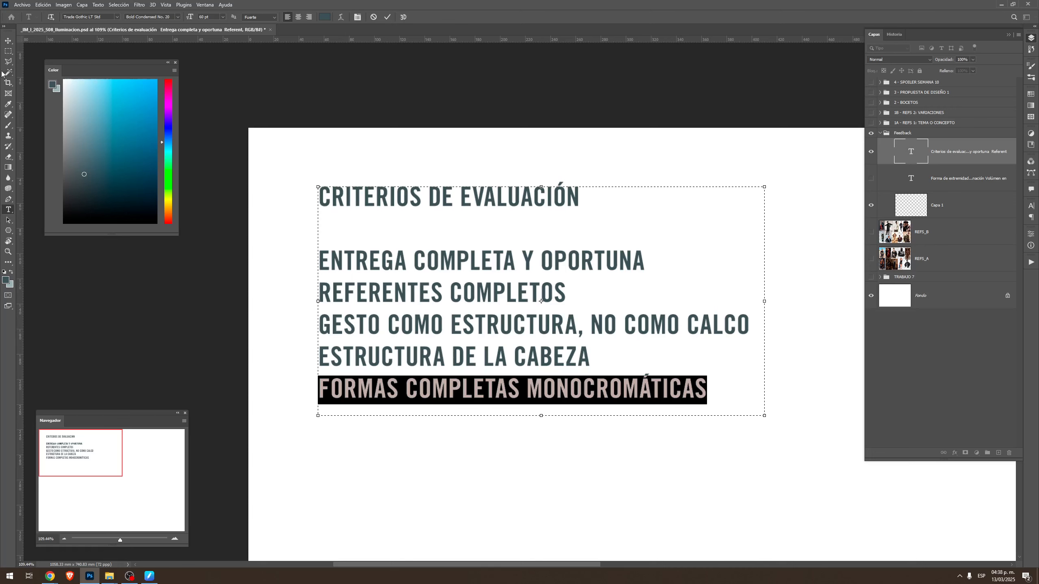
left_click(8, 40)
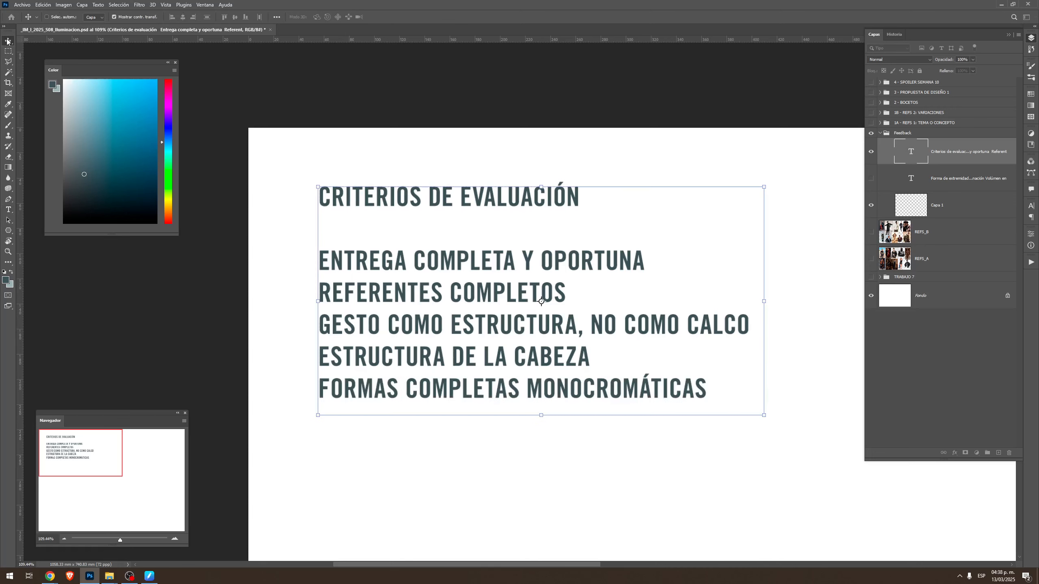
left_click(944, 385)
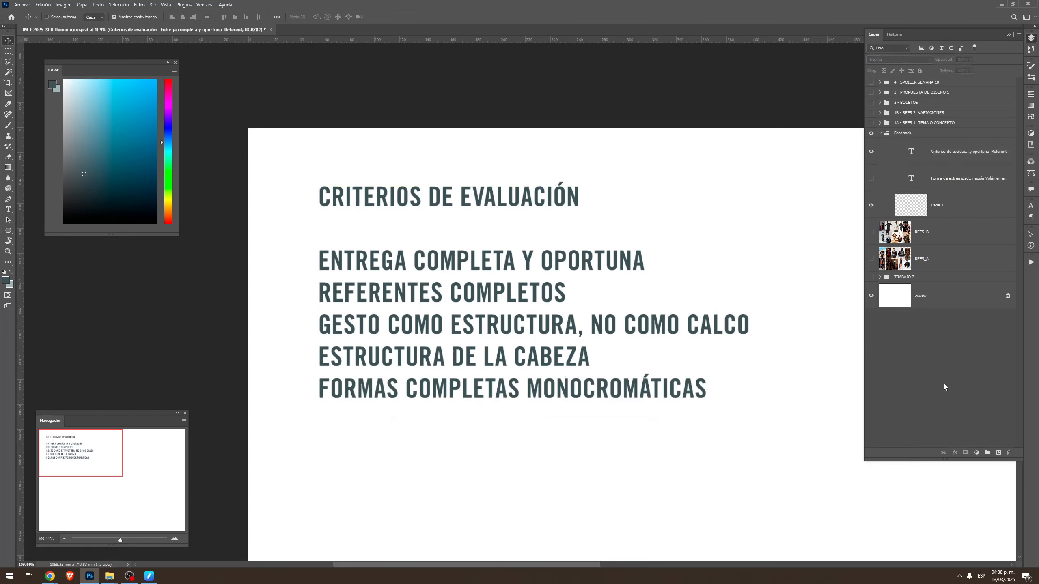
Hide the evaluation criteria text layer and show the "Forma de extremidades" text layer, bringing its text into view
left_click(875, 157)
left_click(872, 179)
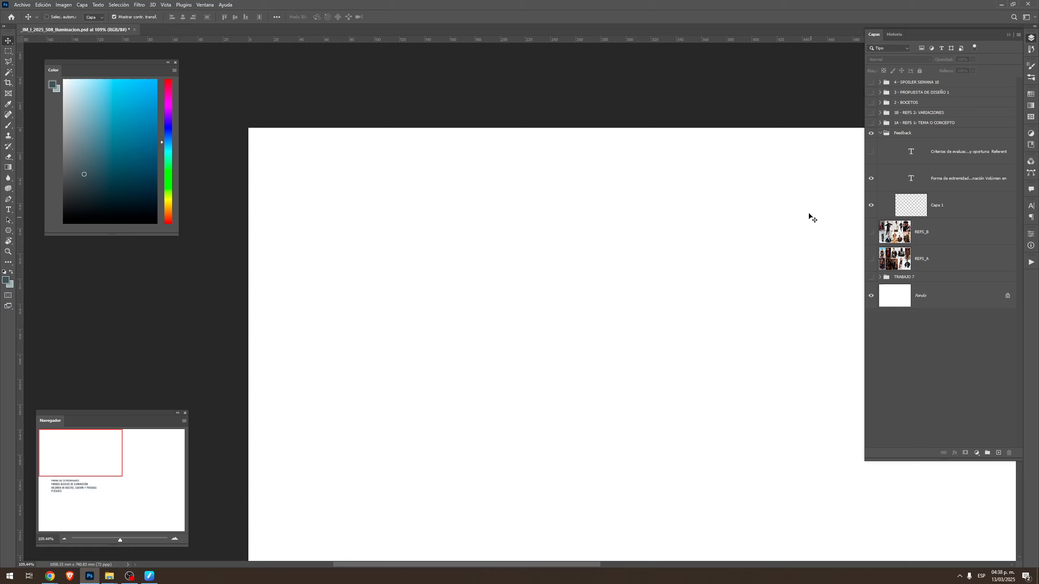
left_click(937, 182)
left_click_drag(560, 401, 559, 232)
left_click_drag(609, 386, 577, 358)
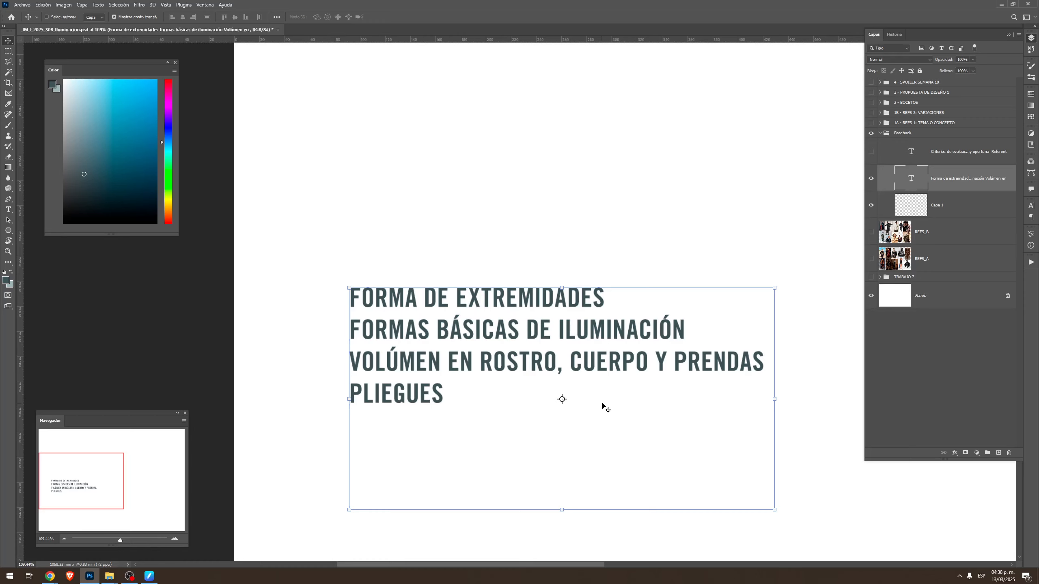
Go through the second text block, highlighting the lines on limb shape, basic lighting forms, volume and folds
key("t")
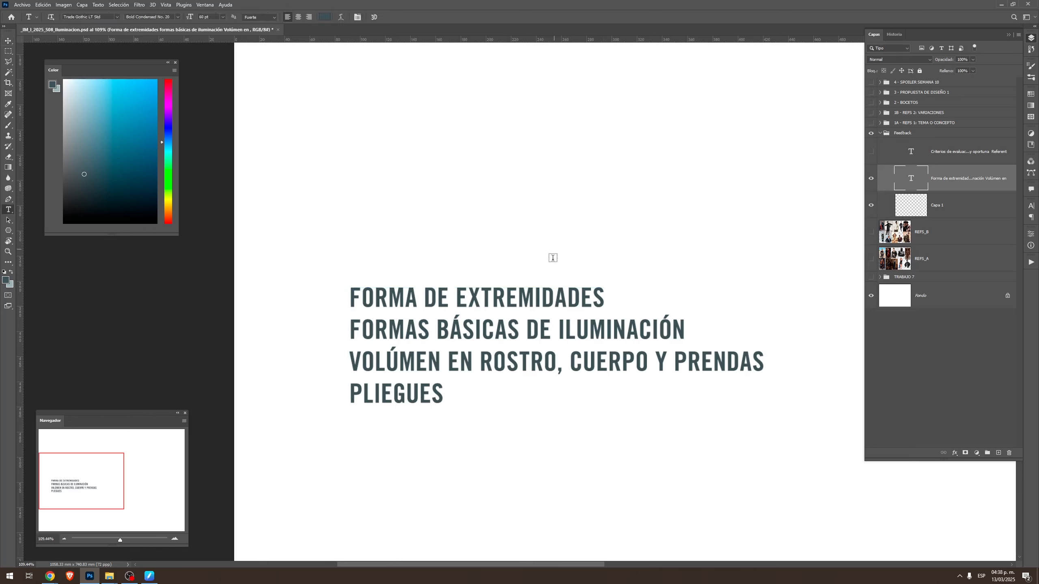
left_click(557, 300)
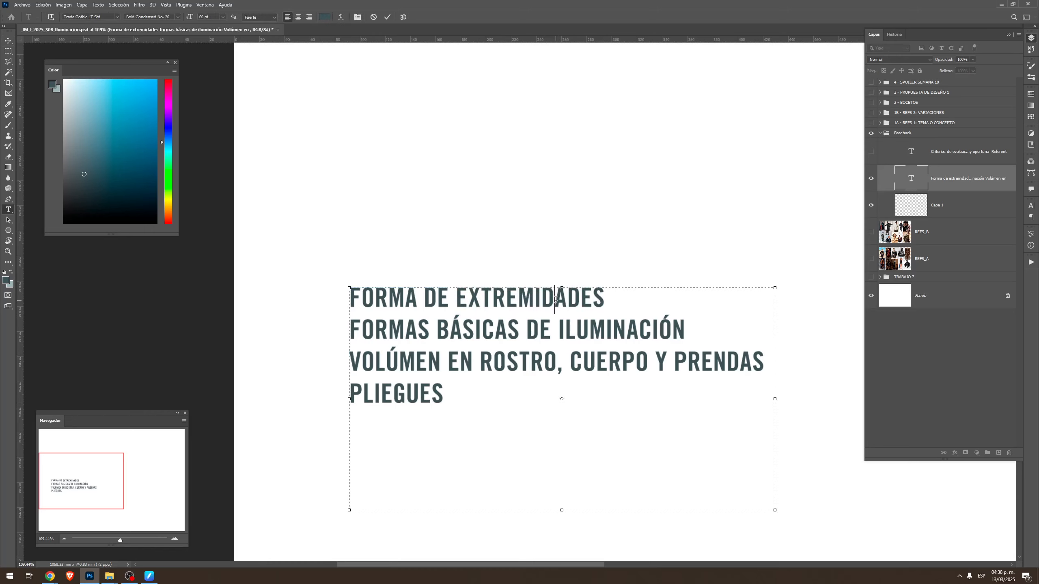
triple_click(403, 302)
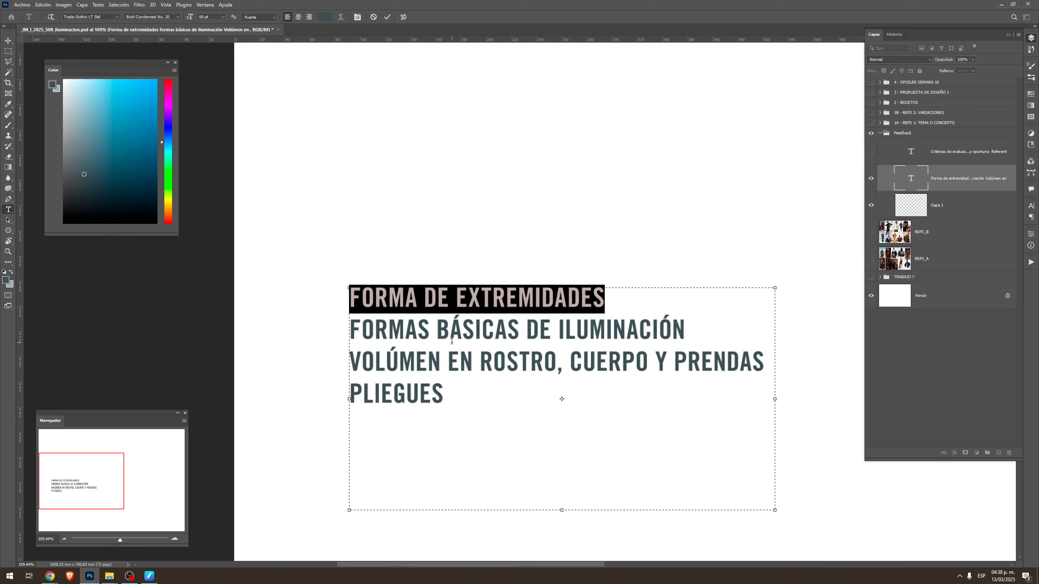
triple_click(440, 328)
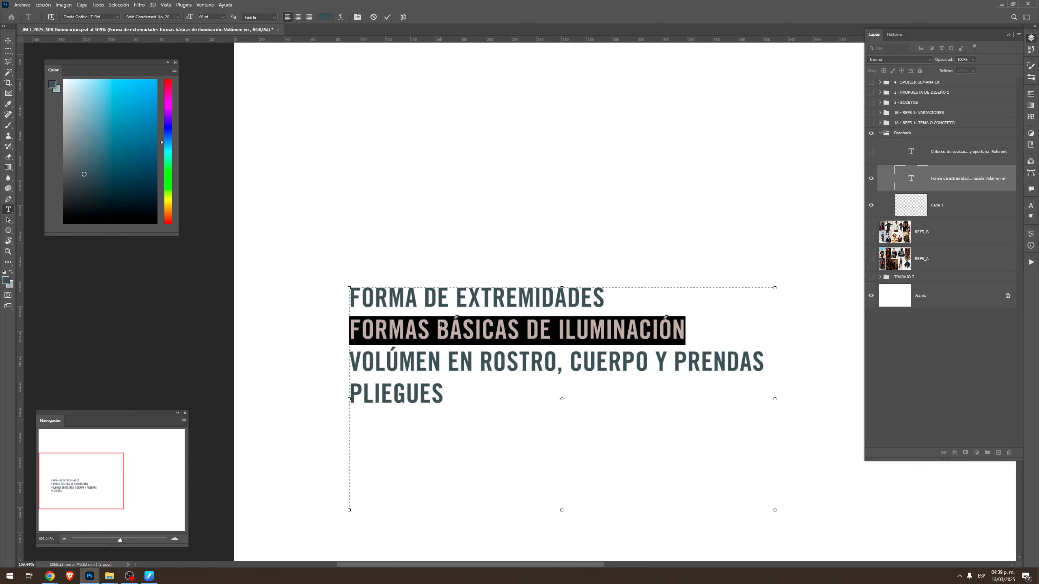
triple_click(410, 361)
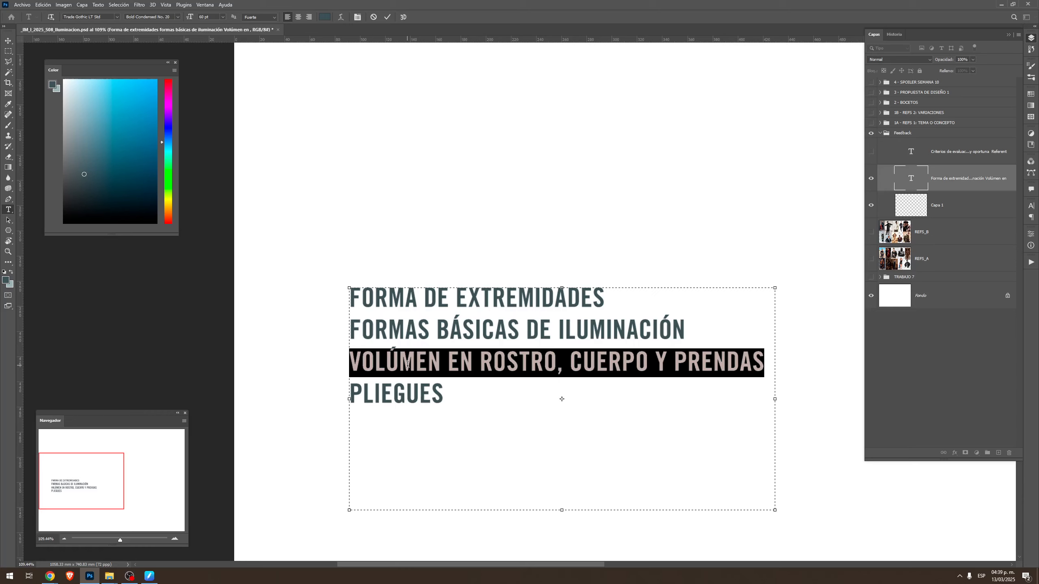
triple_click(402, 395)
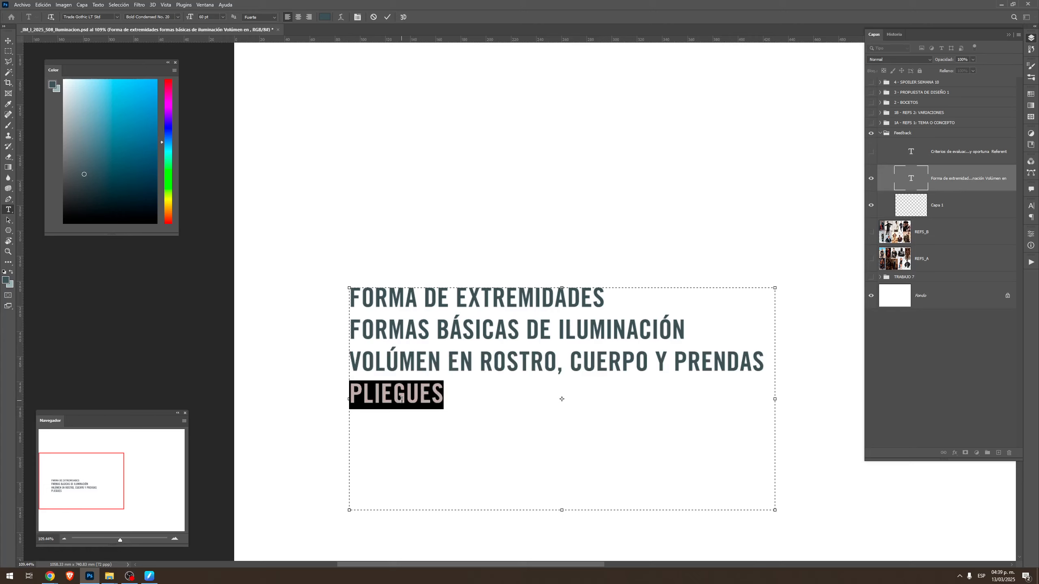
left_click(8, 41)
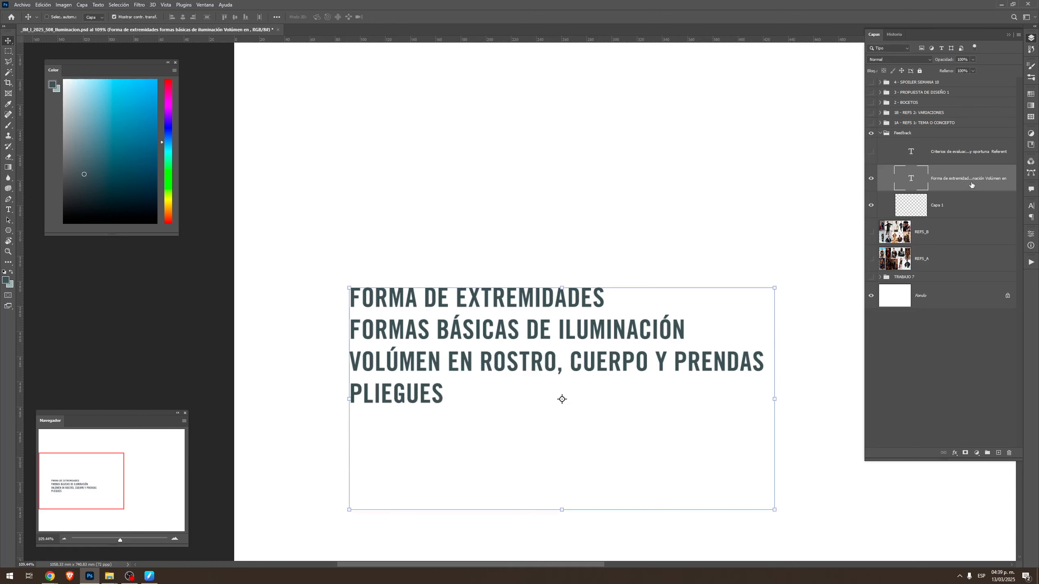
Hide the "Forma de extremidades" text layer and show the REFS_B photo board, focusing on the man in the fur-collared brown leather jacket
left_click(871, 179)
left_click(871, 233)
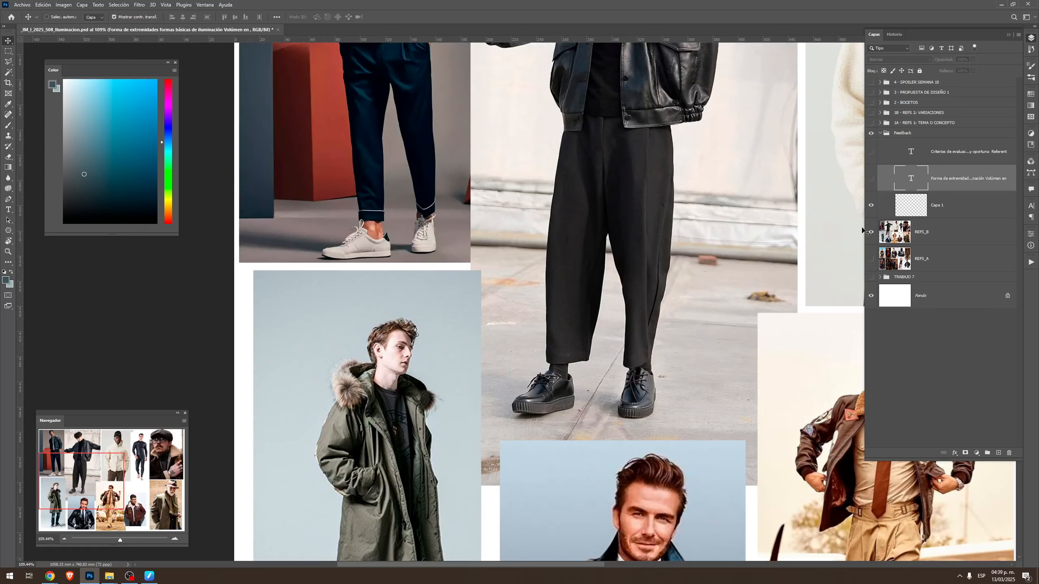
left_click_drag(754, 205, 670, 306)
key("ctrl+space")
left_click_drag(730, 235, 695, 261)
left_click_drag(774, 266, 631, 260)
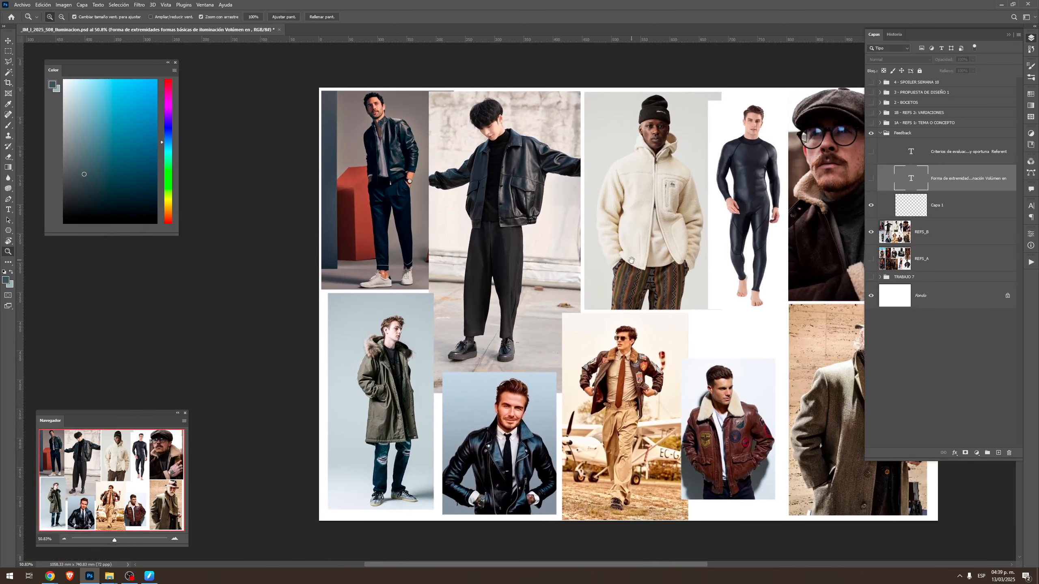
left_click_drag(760, 366, 702, 364)
left_click_drag(736, 403, 712, 311)
Outline the man's head on the REFS_B layer with a polygonal lasso selection and copy it to a new layer
left_click(943, 234)
key("v")
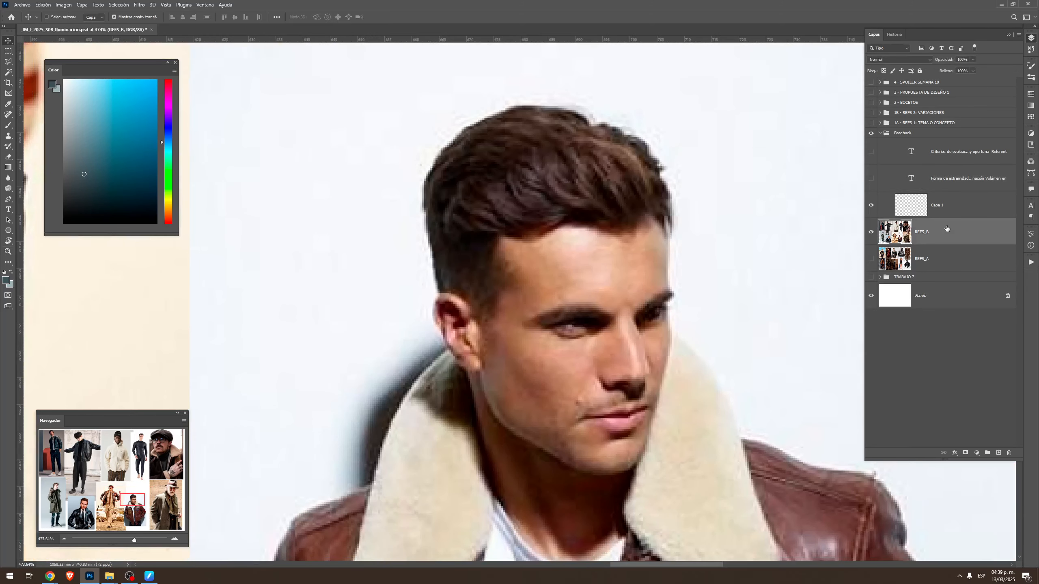
key("l")
left_click(702, 187)
left_click(643, 76)
left_click(544, 61)
left_click(431, 111)
left_click(379, 219)
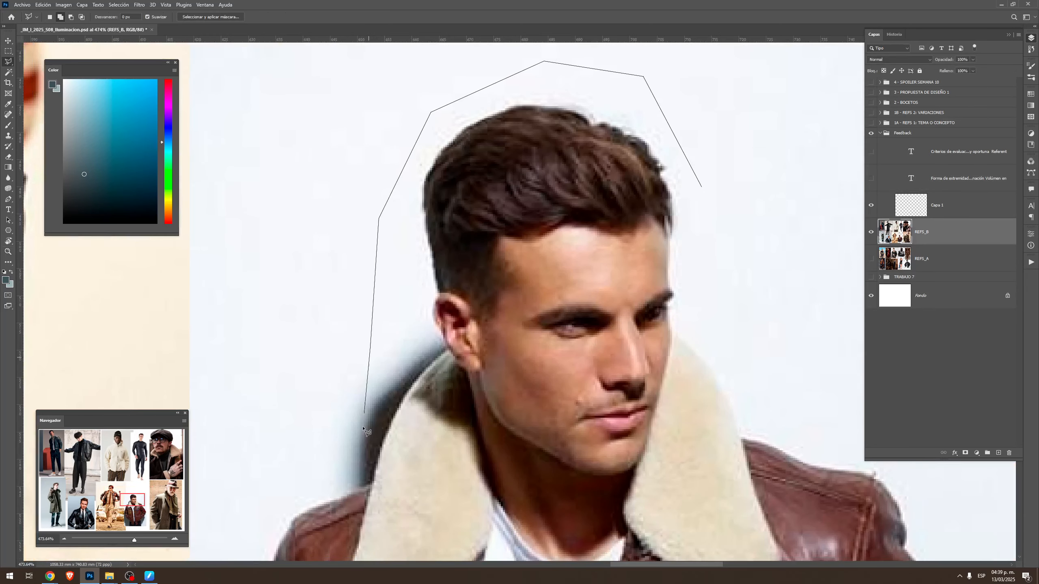
left_click(363, 430)
left_click(398, 487)
left_click(540, 554)
left_click(630, 542)
left_click(690, 486)
left_click(705, 397)
left_click(702, 187)
key("ctrl+j")
Hide the REFS_B layer, enlarge the copied head and lower its layer opacity to 50%
left_click(871, 258)
key("ctrl+t")
key("Return")
key("6")
Rename the empty layer Capa 1 in the Feedback group as sketch_1 and get the brush ready
left_click(943, 206)
key("b")
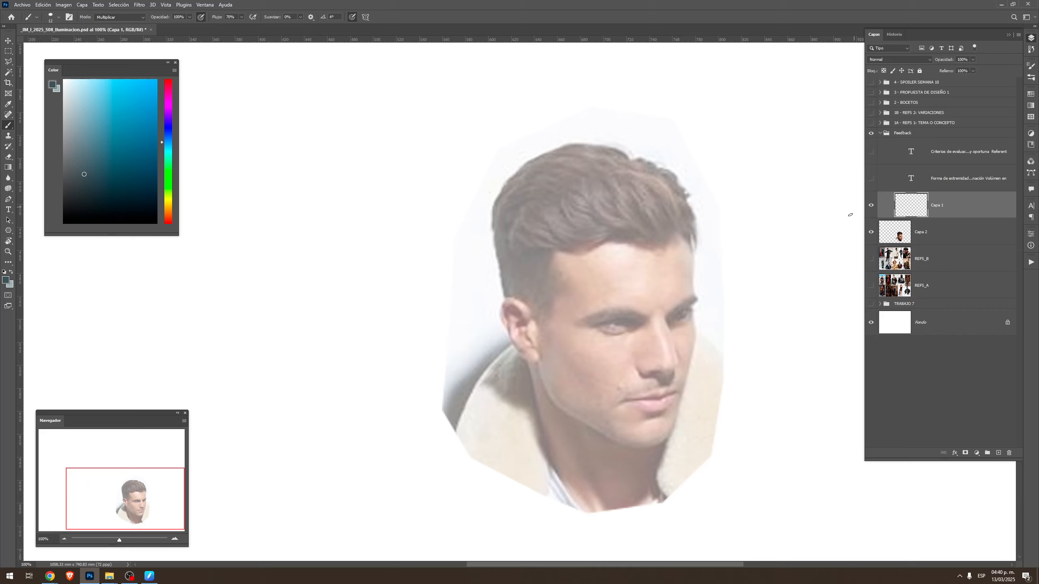
double_click(937, 204)
type("sketch_1")
key("Return")
left_click(898, 60)
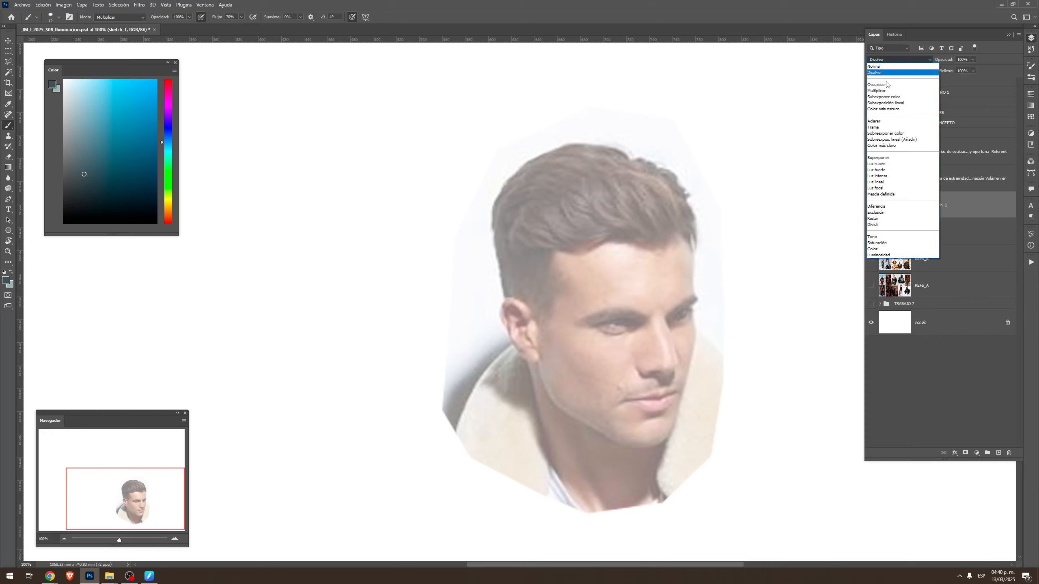
left_click(888, 91)
key("ctrl+z")
Scribble a test stroke over the hair in the light teal colour and set the sketch_1 layer's blend mode to Multiplicar
key("x")
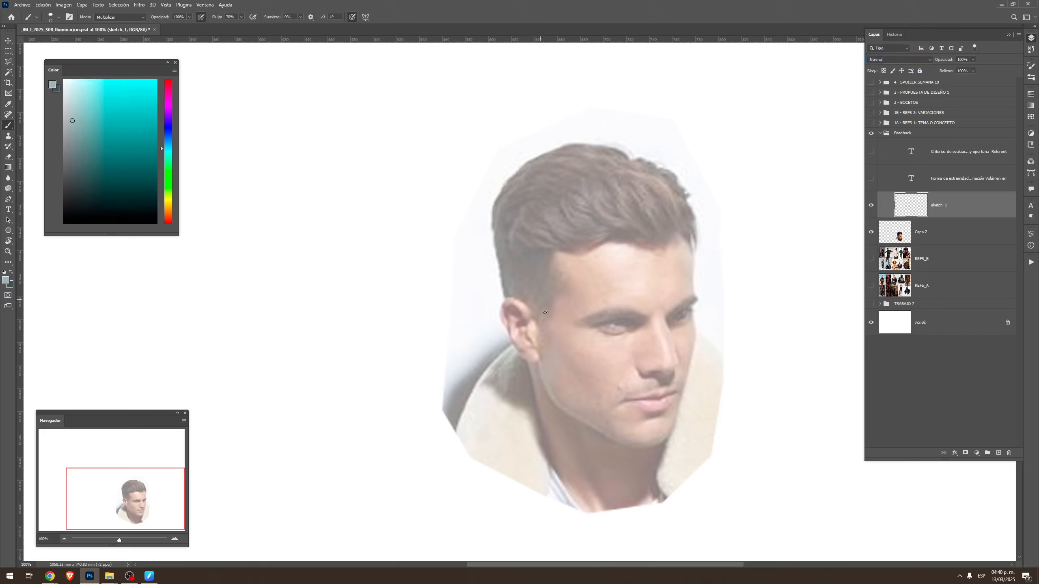
mouse_move(527, 288)
left_mouse_down()
mouse_move(554, 198)
mouse_move(572, 240)
mouse_move(638, 239)
mouse_move(676, 303)
left_mouse_up()
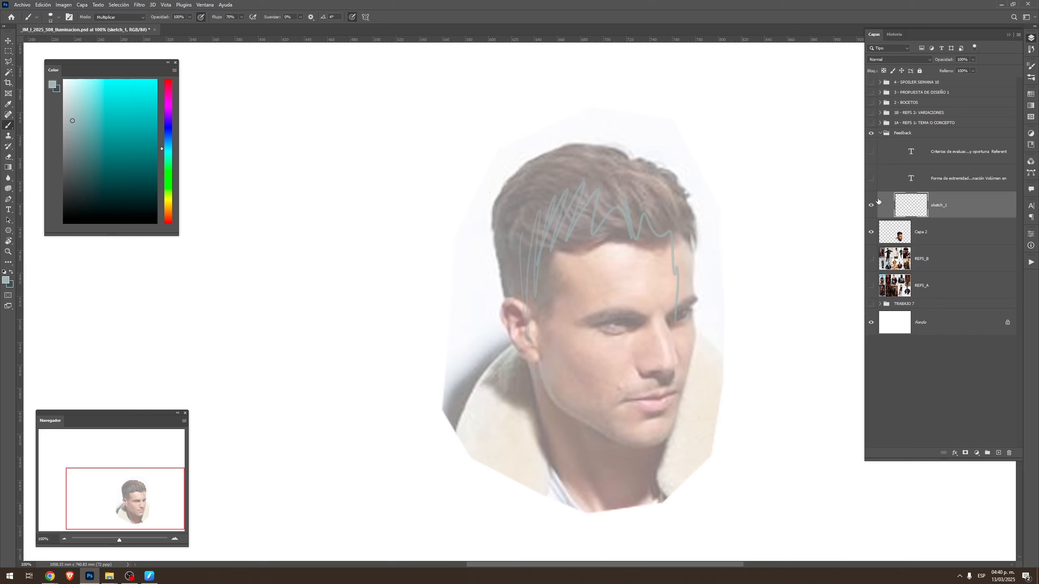
left_click(899, 59)
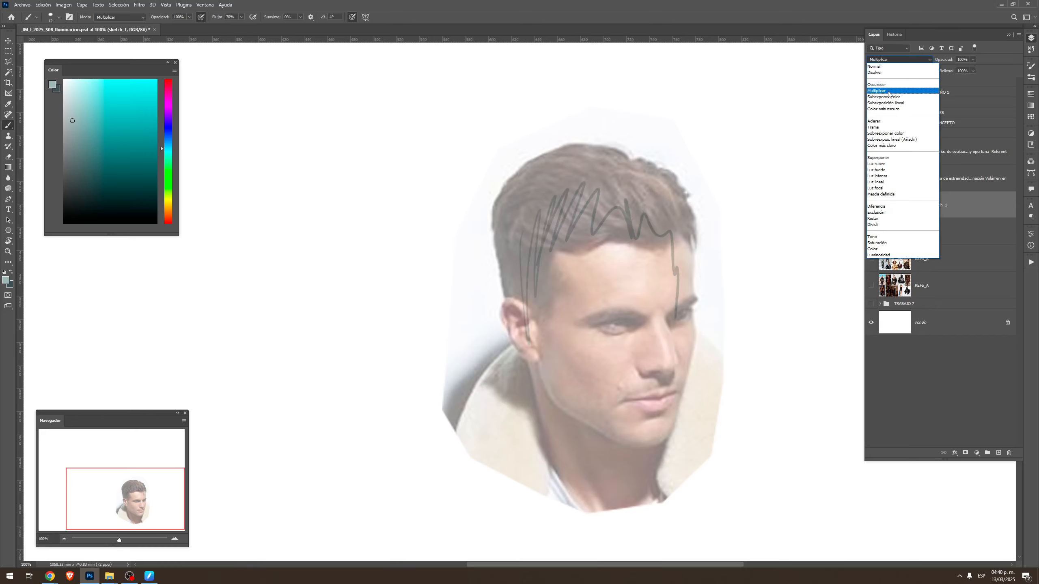
left_click(888, 87)
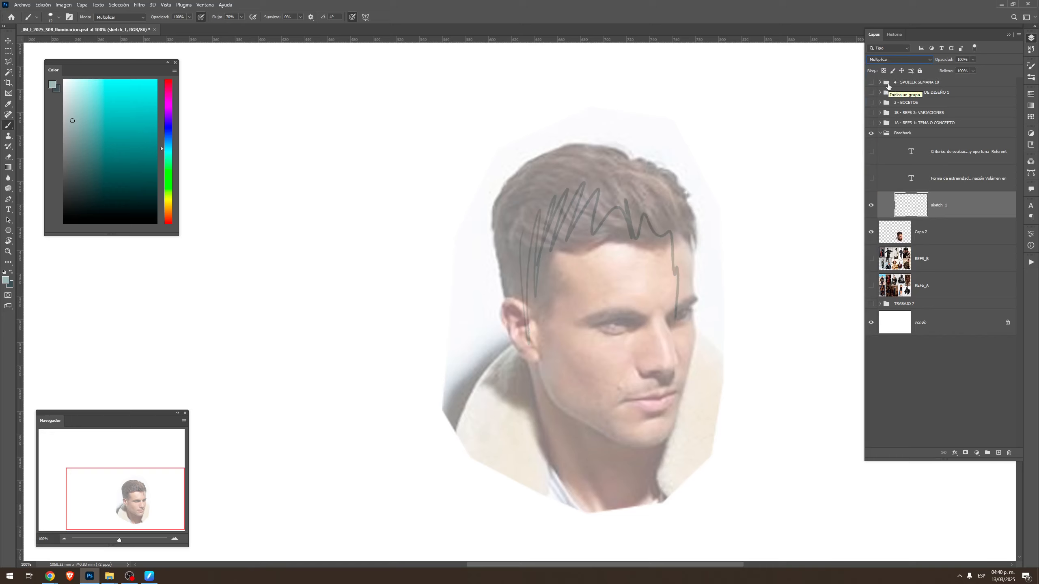
Clear the test scribble from the sketch_1 layer and remove the selection
key("ctrl+a")
key("Delete")
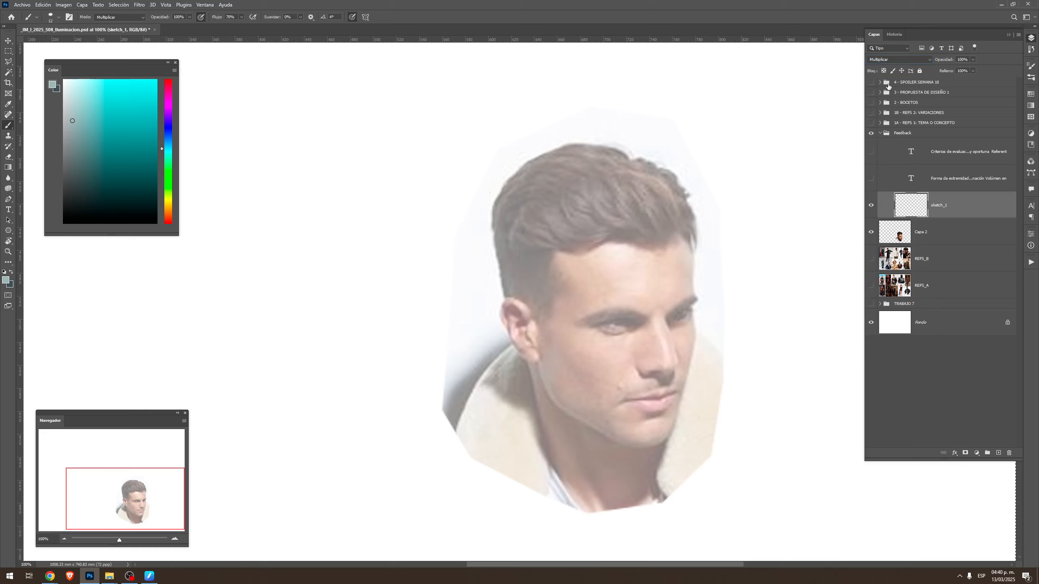
key("ctrl+d")
Brush a first contour stroke along the back of the head and fade the head photo layer to 30% opacity
left_click_drag(509, 301, 497, 200)
left_click(936, 233)
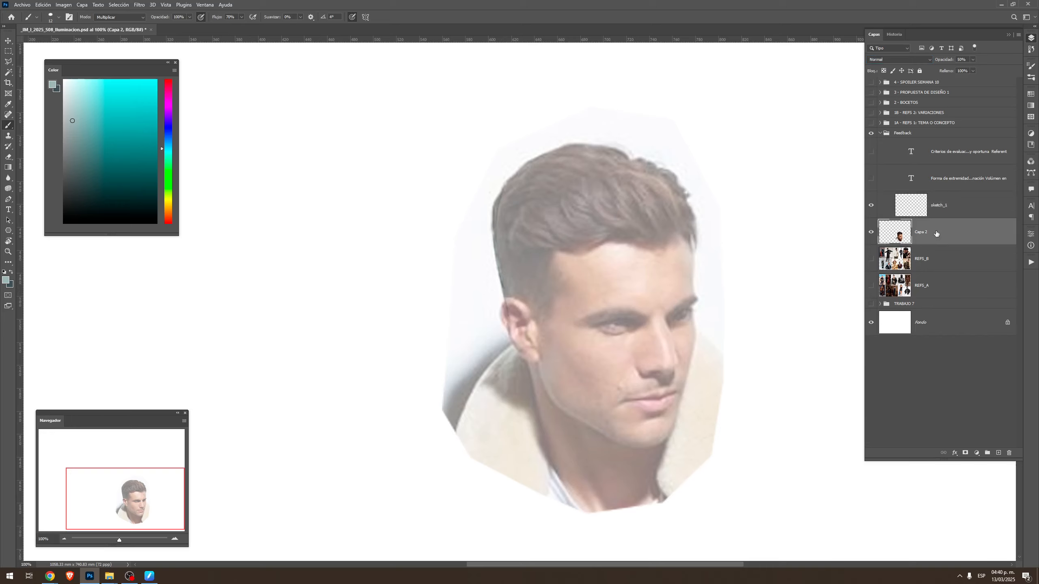
key("v")
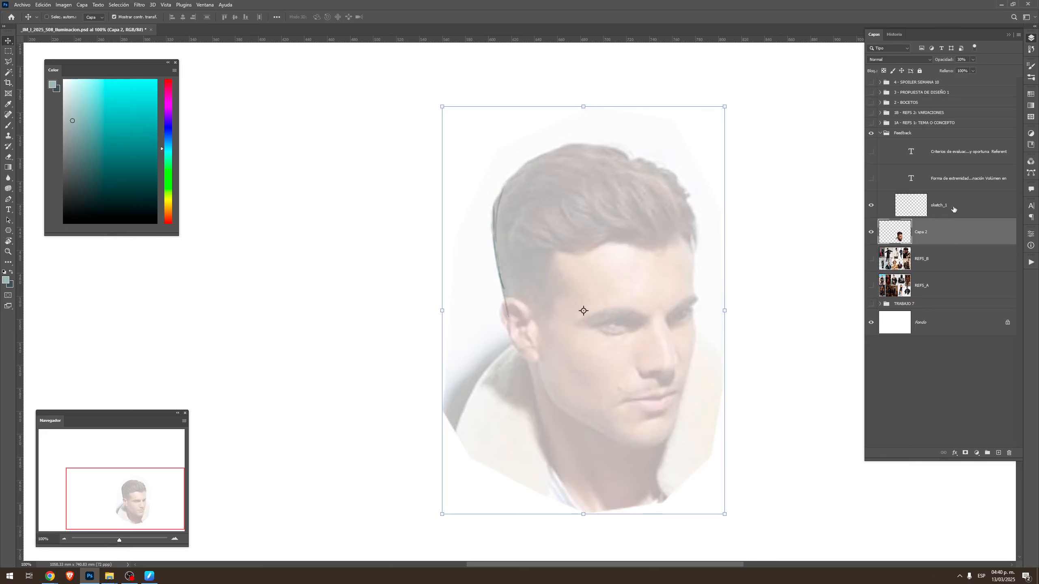
Sketch the upper arc of the cranium circle on sketch_1 from the back of the head over to the brow, erasing excess line on top
left_click(940, 202)
key("b")
left_click_drag(494, 211, 530, 165)
key("ctrl+z")
mouse_move(498, 213)
left_mouse_down()
mouse_move(509, 184)
mouse_move(549, 167)
mouse_move(600, 157)
mouse_move(656, 182)
left_mouse_up()
key("ctrl+z")
mouse_move(576, 162)
left_mouse_down()
mouse_move(631, 164)
mouse_move(682, 204)
mouse_move(698, 313)
left_mouse_up()
key("e")
mouse_move(542, 167)
left_mouse_down()
mouse_move(489, 200)
mouse_move(482, 217)
mouse_move(540, 170)
mouse_move(589, 161)
left_mouse_up()
Complete the cranium circle with strokes down the back of the head, under the nose and up the far side of the face
key("b")
mouse_move(515, 188)
left_mouse_down()
mouse_move(574, 163)
mouse_move(502, 214)
mouse_move(491, 259)
left_mouse_up()
left_click_drag(504, 217, 505, 305)
left_click_drag(498, 256, 525, 351)
mouse_move(509, 308)
left_mouse_down()
mouse_move(547, 364)
mouse_move(609, 385)
left_mouse_up()
left_click_drag(520, 349, 651, 379)
mouse_move(565, 373)
left_mouse_down()
mouse_move(693, 337)
mouse_move(710, 311)
left_mouse_up()
left_click_drag(697, 266, 668, 373)
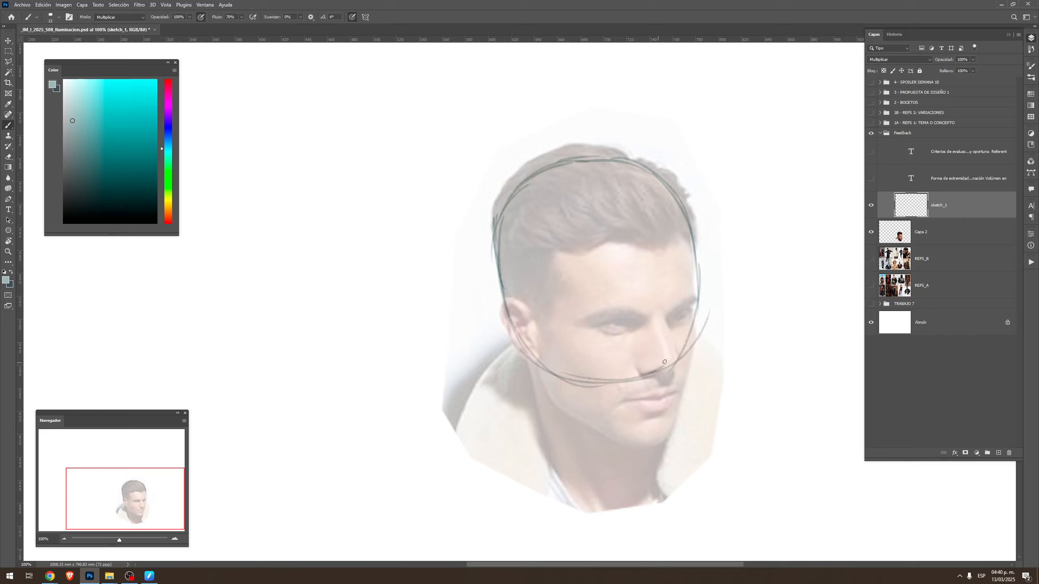
key("ctrl+z")
left_click_drag(699, 291, 678, 359)
key("ctrl+z")
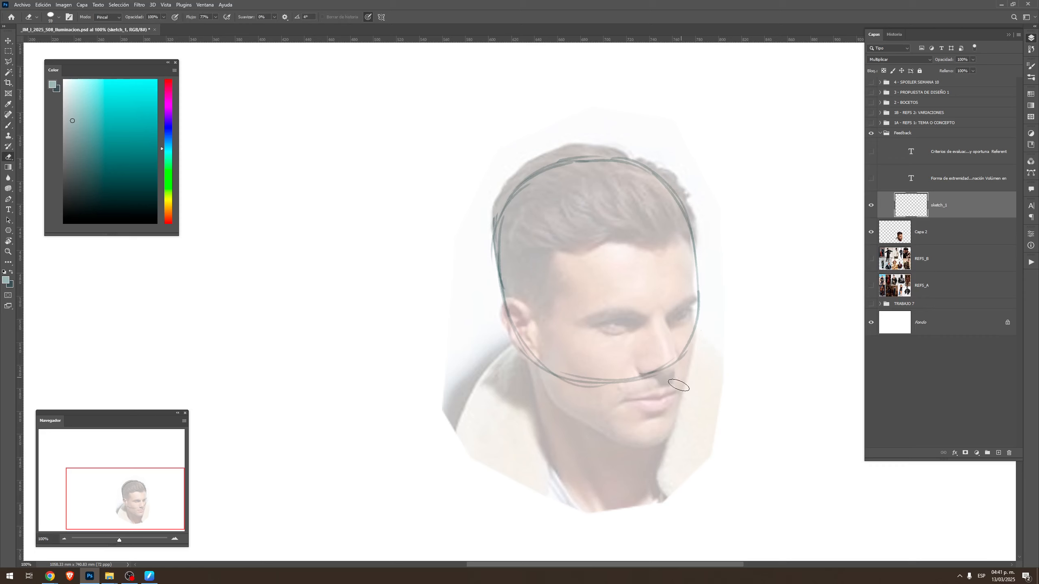
Draw the face's centre line from hair to chin and the side-plane ellipse around the temple and ear
left_click_drag(640, 188, 677, 453)
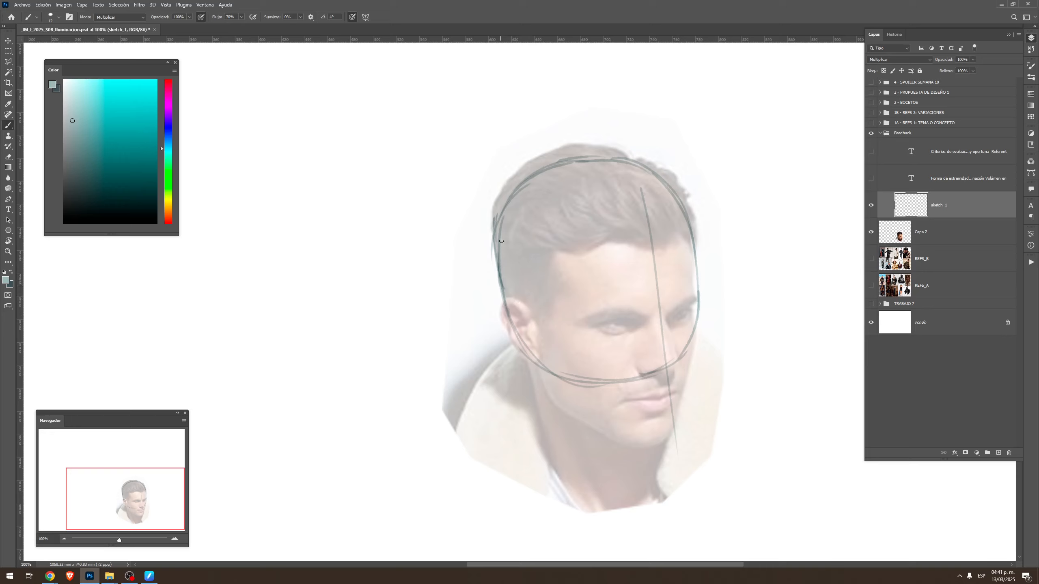
mouse_move(500, 272)
left_mouse_down()
mouse_move(524, 235)
mouse_move(512, 233)
mouse_move(530, 239)
mouse_move(558, 317)
mouse_move(542, 249)
mouse_move(548, 362)
left_mouse_up()
mouse_move(499, 280)
left_mouse_down()
mouse_move(544, 363)
mouse_move(564, 293)
left_mouse_up()
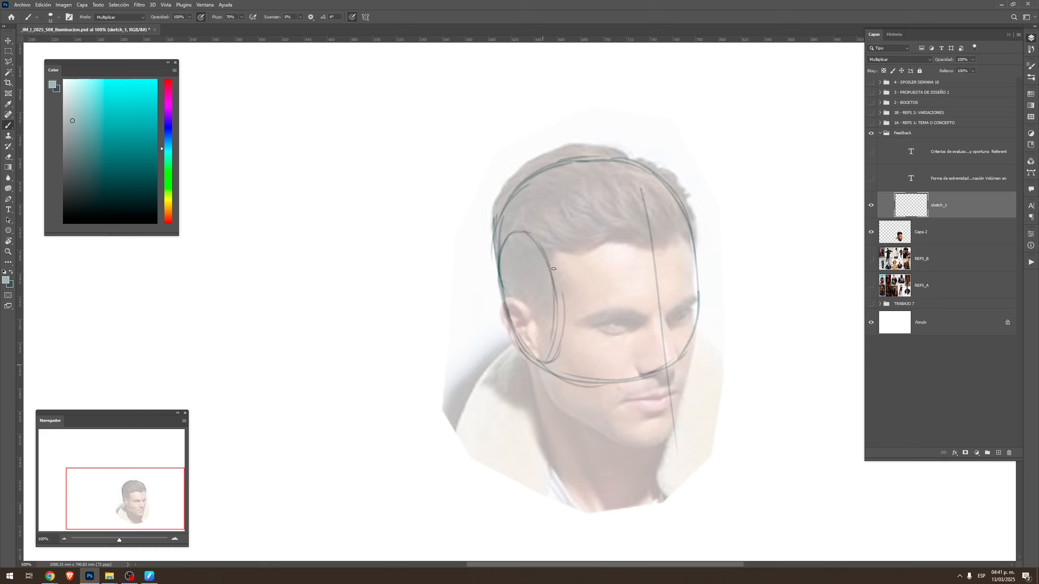
key("ctrl+z")
key("ctrl+z")
key("ctrl+shift+z")
left_click_drag(549, 269, 557, 343)
left_click_drag(553, 282, 546, 366)
mouse_move(537, 357)
left_mouse_down()
mouse_move(560, 336)
mouse_move(560, 299)
left_mouse_up()
Draw the two crossing axes inside the side-plane ellipse and extend the brow line as a curve across the face
left_click_drag(516, 240, 543, 362)
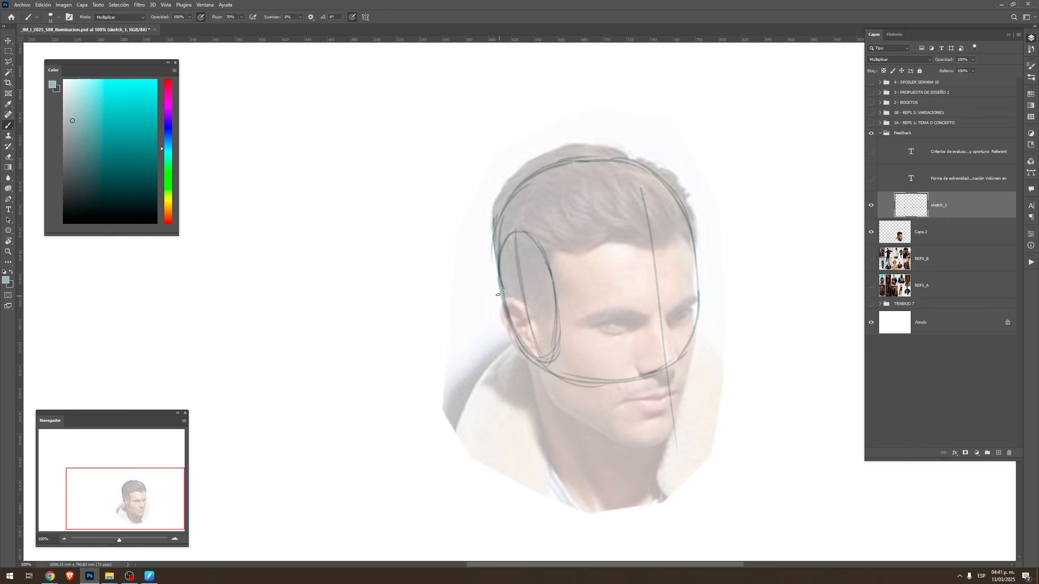
left_click_drag(496, 288, 559, 315)
key("r")
left_click_drag(735, 274, 548, 332)
key("b")
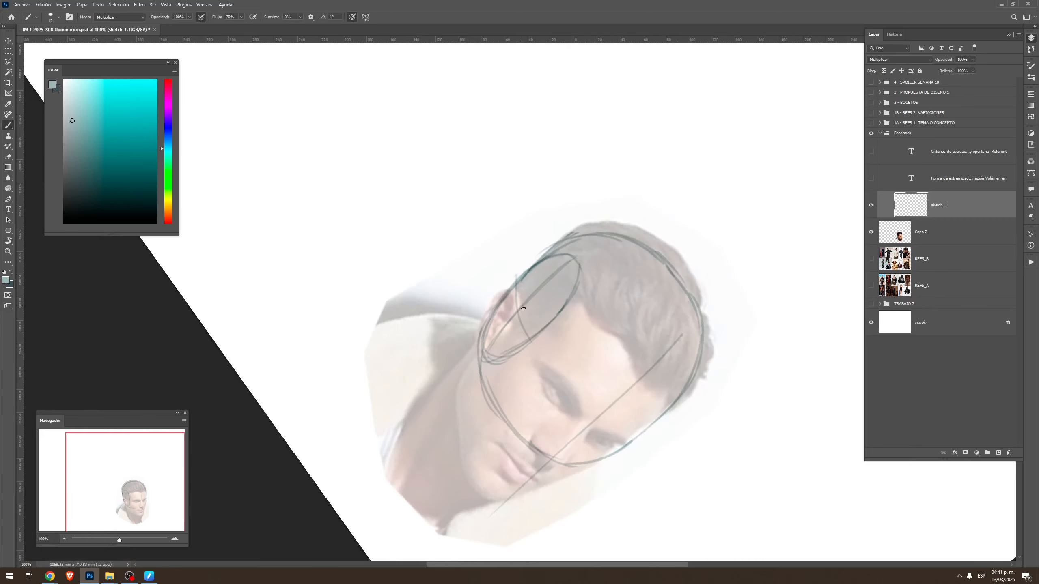
mouse_move(516, 282)
left_mouse_down()
mouse_move(548, 371)
mouse_move(556, 373)
mouse_move(534, 346)
mouse_move(602, 420)
left_mouse_up()
left_click_drag(566, 390, 627, 434)
Curve the nose-base line around the lower cranium and the hairline across the forehead from the side-plane ellipse
mouse_move(481, 353)
left_mouse_down()
mouse_move(496, 421)
mouse_move(519, 439)
left_mouse_up()
left_click_drag(488, 395, 556, 464)
left_click_drag(516, 433, 573, 474)
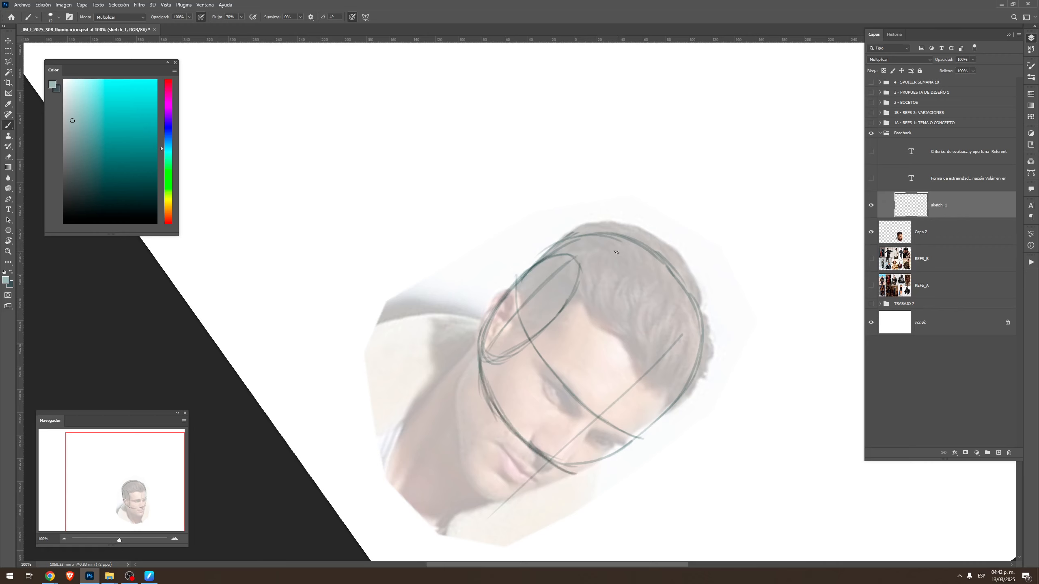
mouse_move(577, 264)
left_mouse_down()
mouse_move(596, 326)
mouse_move(622, 353)
left_mouse_up()
left_click_drag(593, 311, 666, 391)
left_click_drag(616, 346, 677, 382)
key("Escape")
Restroke the cranium contour down the back of the head to the side-plane ellipse
key("r")
mouse_move(561, 176)
left_mouse_down()
mouse_move(489, 175)
mouse_move(456, 242)
mouse_move(462, 251)
left_mouse_up()
key("e")
key("b")
left_click_drag(483, 164, 466, 230)
key("ctrl+z")
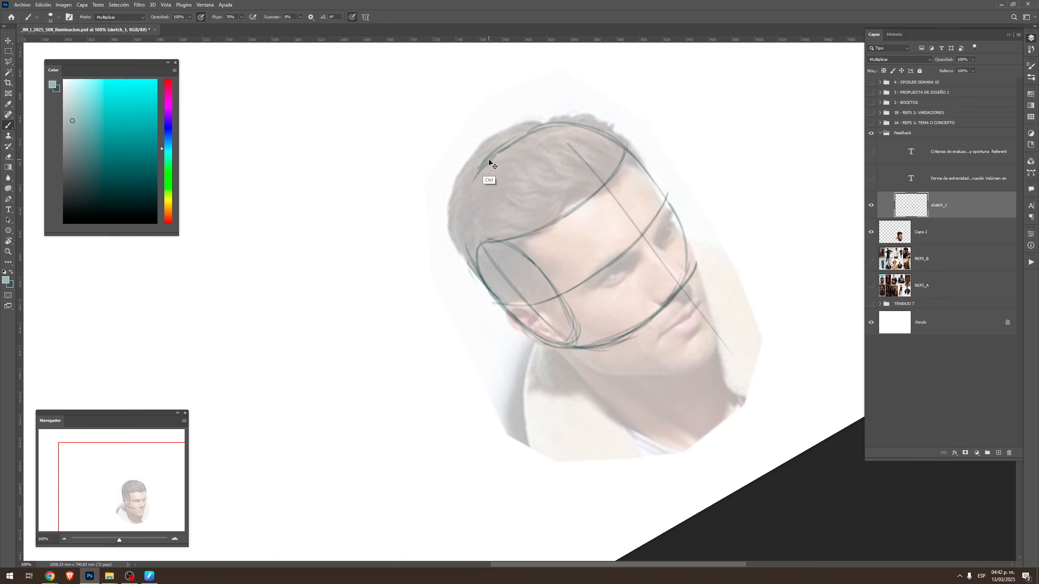
mouse_move(480, 170)
left_mouse_down()
mouse_move(471, 200)
mouse_move(477, 190)
mouse_move(471, 229)
mouse_move(472, 213)
mouse_move(481, 287)
left_mouse_up()
key("Escape")
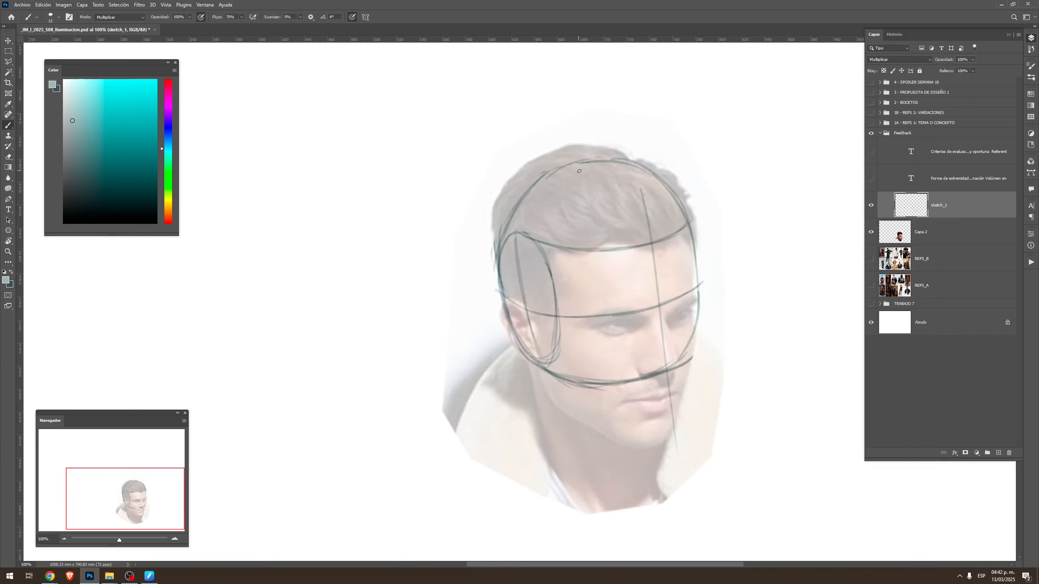
Reinforce the cranium contour from the crown toward the back of the head, erasing a bit of excess line
key("r")
mouse_move(553, 172)
left_mouse_down()
mouse_move(367, 225)
mouse_move(375, 303)
left_mouse_up()
key("b")
key("ctrl+z")
left_click_drag(362, 233, 395, 314)
left_click_drag(370, 274, 423, 329)
key("ctrl+z")
left_click_drag(373, 279, 409, 312)
key("e")
mouse_move(359, 241)
left_mouse_down()
mouse_move(374, 180)
mouse_move(363, 238)
left_mouse_up()
Redraw the cranium contour from the crown toward the far side of the forehead
key("b")
left_click_drag(372, 187, 363, 242)
key("ctrl+z")
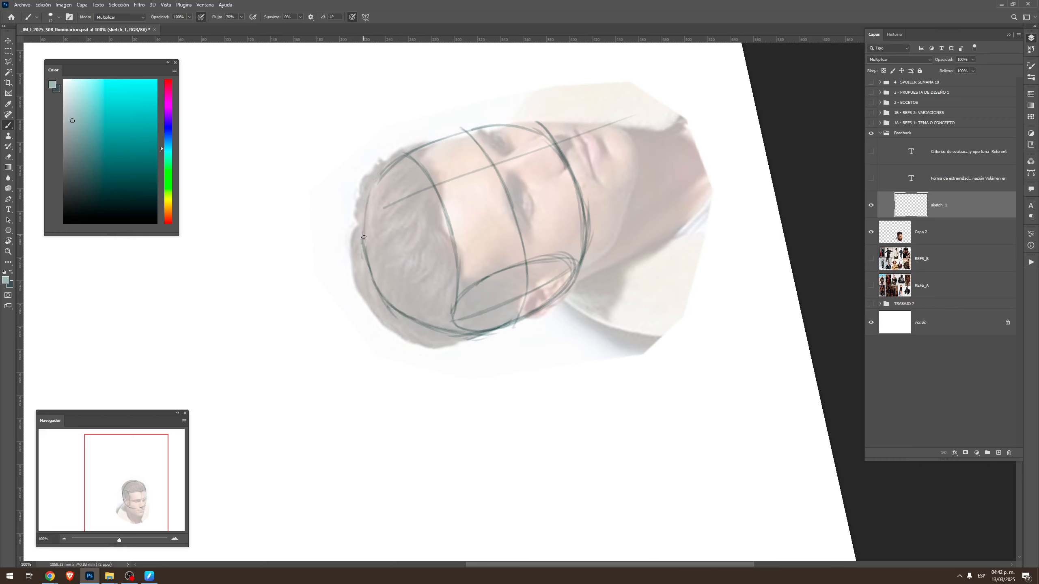
mouse_move(374, 182)
left_mouse_down()
mouse_move(363, 239)
mouse_move(368, 202)
left_mouse_up()
left_click_drag(379, 178, 368, 265)
key("Escape")
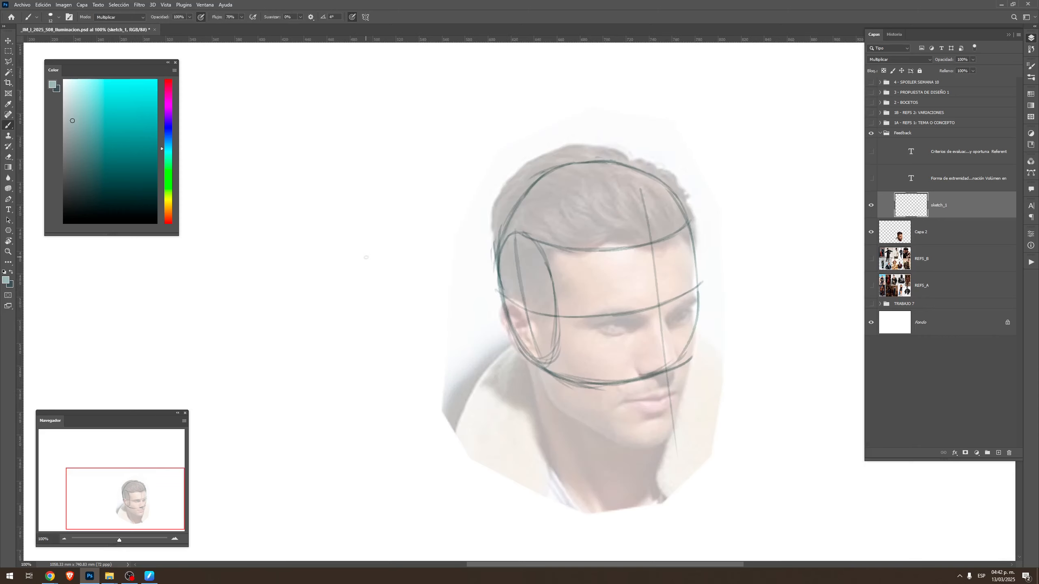
Draw the jawline from below the ear to the chin and up the far cheek to the cranium
mouse_move(537, 355)
left_mouse_down()
mouse_move(559, 412)
mouse_move(556, 392)
mouse_move(559, 410)
mouse_move(620, 445)
left_mouse_up()
mouse_move(558, 407)
left_mouse_down()
mouse_move(645, 450)
mouse_move(617, 442)
mouse_move(678, 429)
left_mouse_up()
key("r")
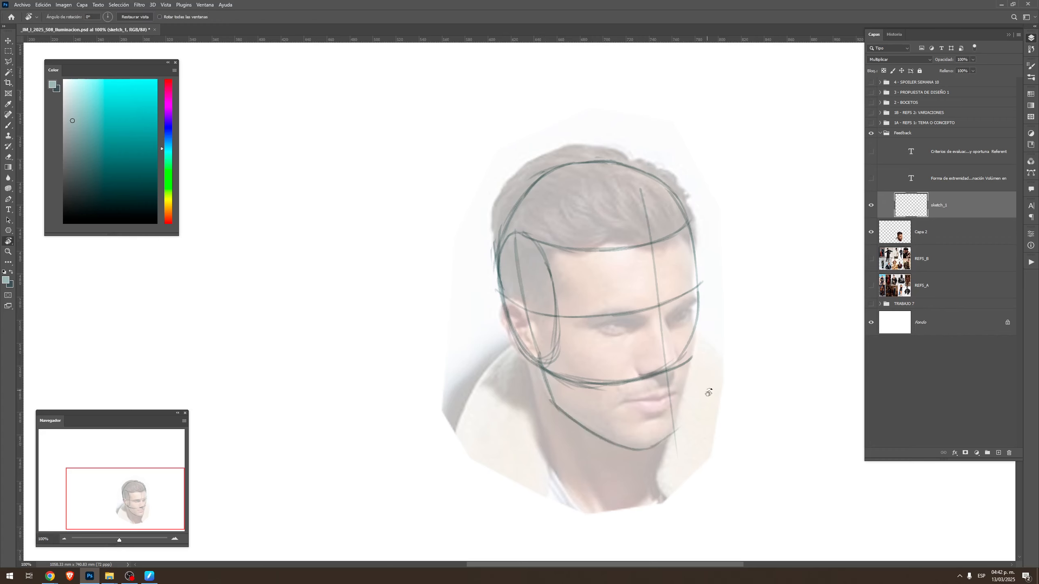
left_click_drag(704, 389, 675, 192)
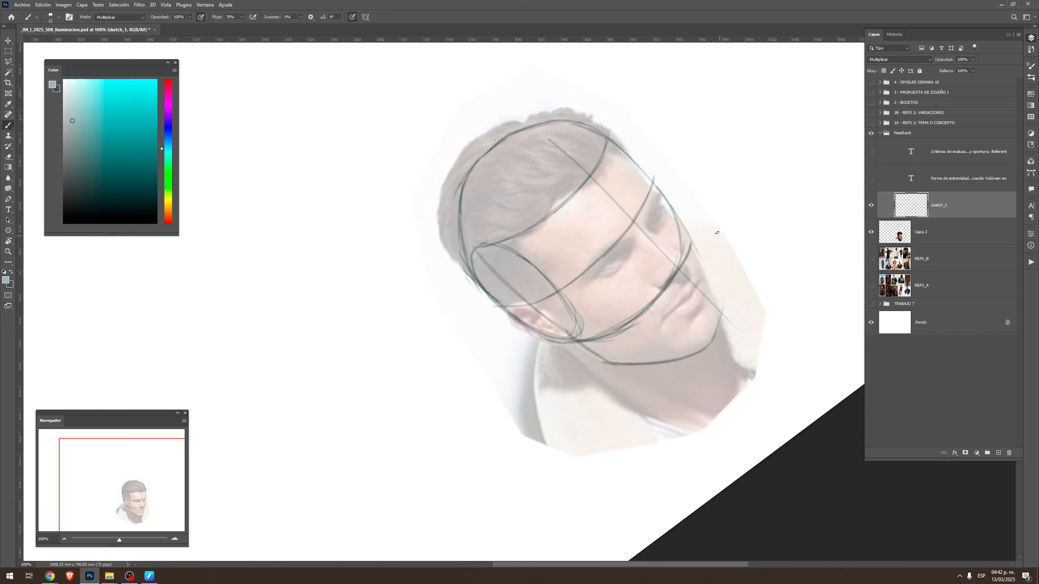
left_click_drag(682, 226, 717, 304)
mouse_move(696, 253)
left_mouse_down()
mouse_move(721, 311)
mouse_move(715, 342)
left_mouse_up()
key("Escape")
Sketch the neck with its back and front edges, the diagonal neck muscle and the curved base at the collar
key("space")
left_click_drag(697, 414, 703, 336)
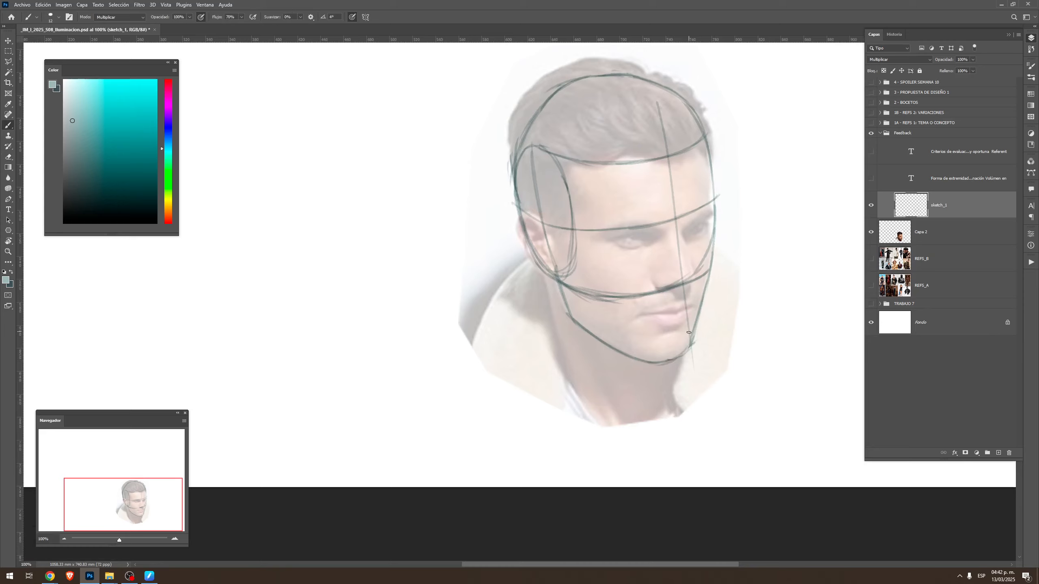
key("space")
mouse_move(695, 293)
left_mouse_down()
mouse_move(679, 371)
mouse_move(698, 300)
left_mouse_up()
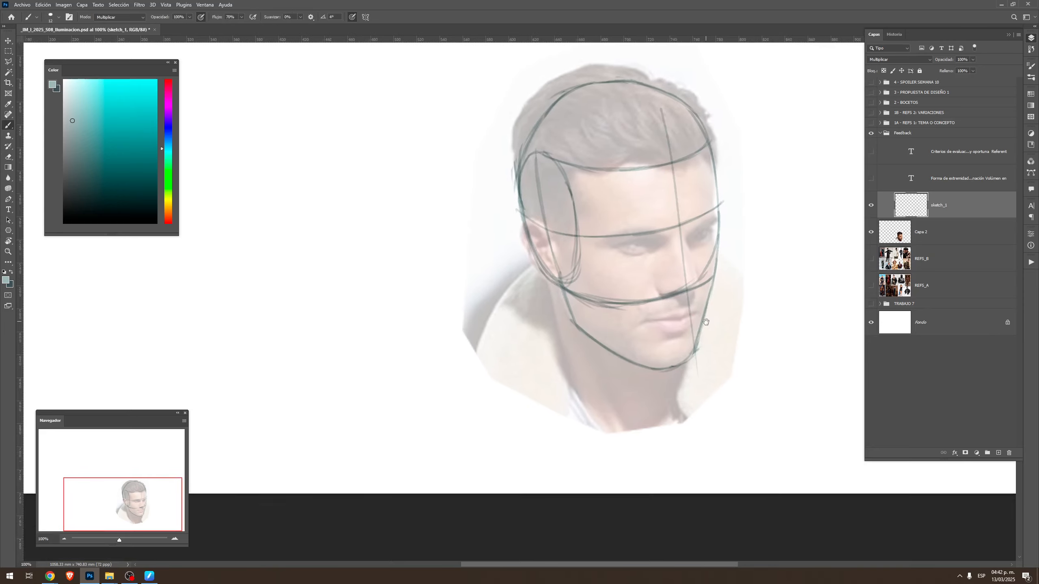
mouse_move(554, 283)
left_mouse_down()
mouse_move(555, 375)
mouse_move(556, 351)
left_mouse_up()
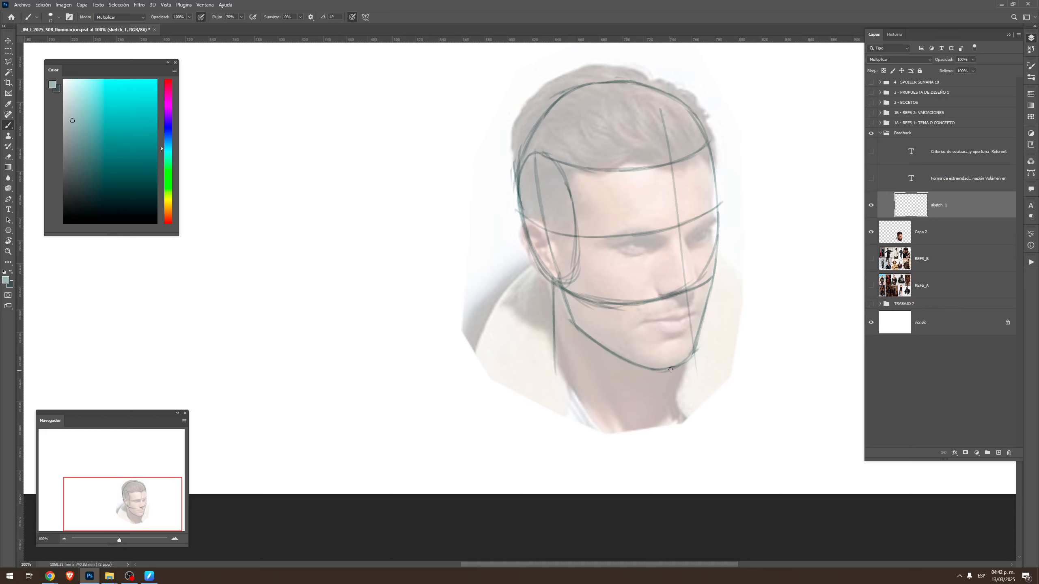
left_click_drag(682, 360, 687, 436)
left_click_drag(571, 315, 624, 431)
left_click_drag(554, 345, 627, 442)
mouse_move(569, 388)
left_mouse_down()
mouse_move(640, 448)
mouse_move(691, 409)
left_mouse_up()
Hide the head photo, lighten the sketch_1 lines with Hue/Saturation, and show the photo again
left_click(872, 232)
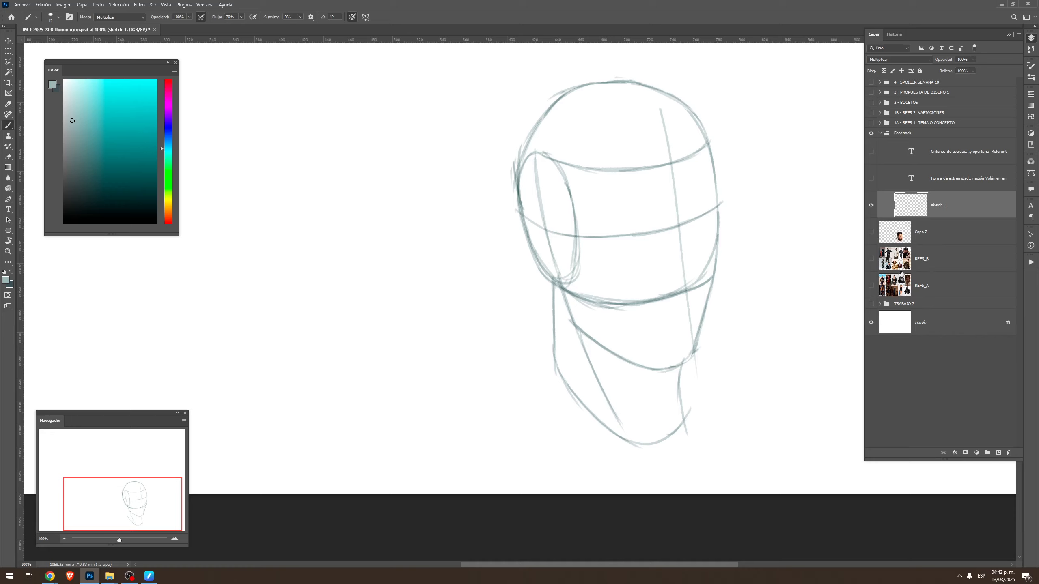
key("i")
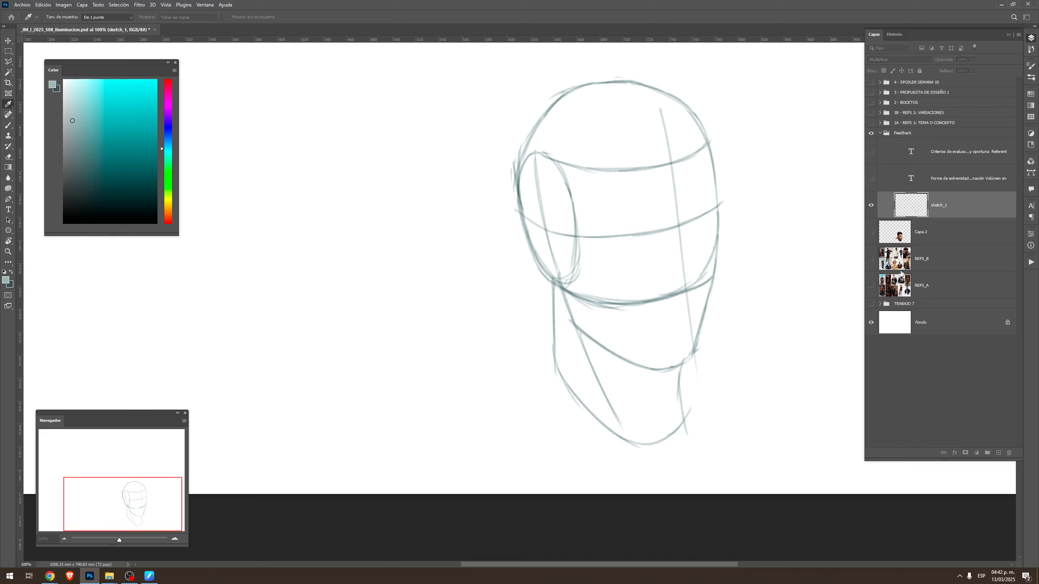
key("ctrl+u")
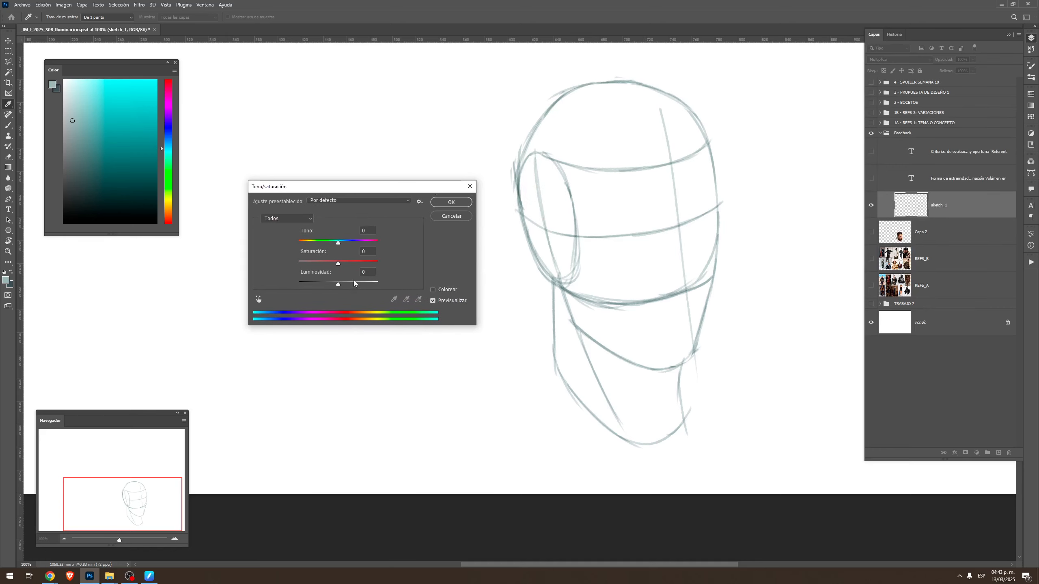
left_click_drag(351, 285, 355, 284)
left_click(451, 202)
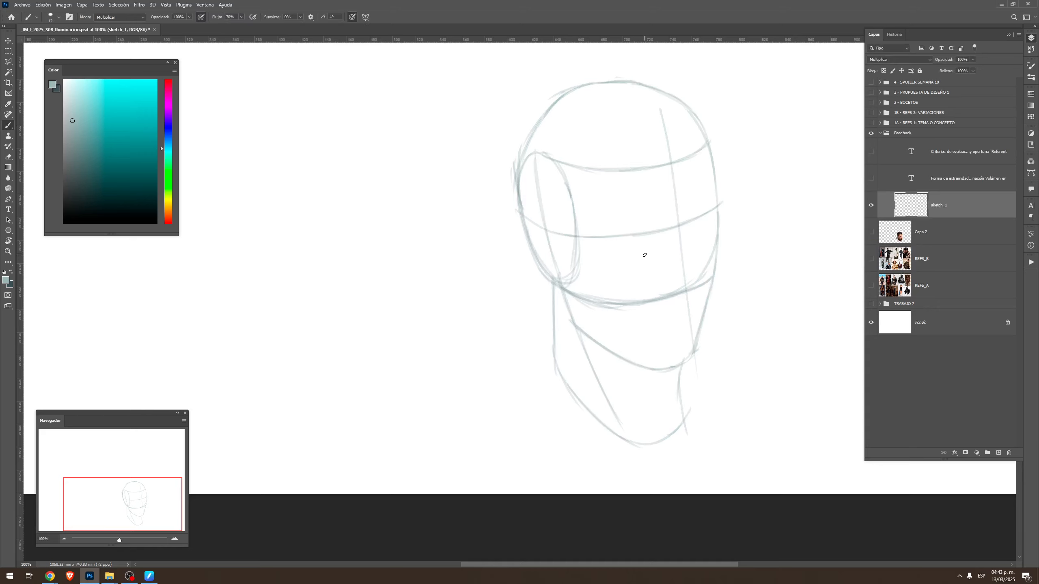
left_click(674, 250)
key("b")
left_click(871, 234)
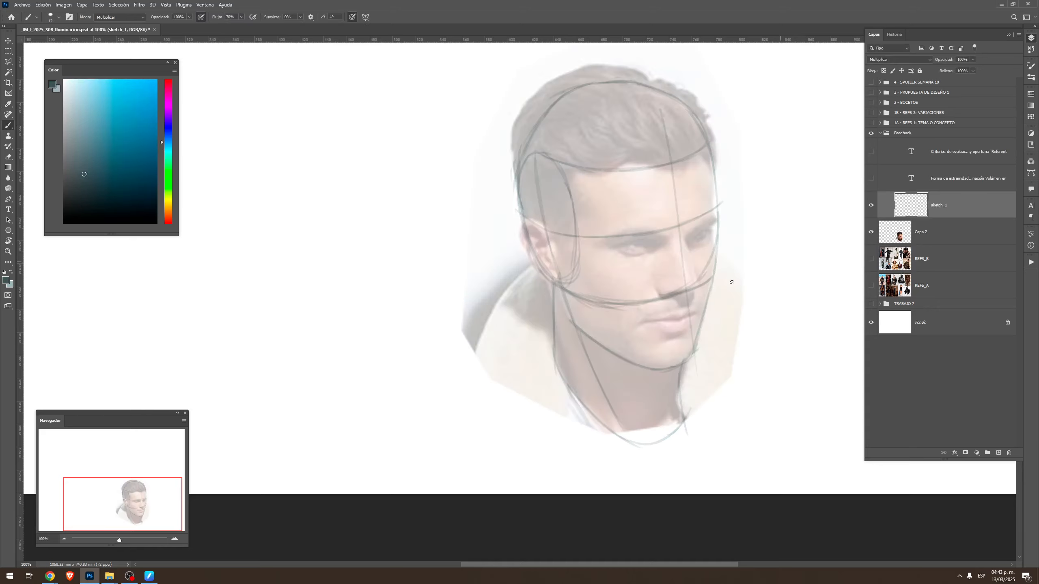
Redraw the face's centre line from the hairline to the mouth and curve it over the crown of the head
left_click_drag(728, 206, 732, 252)
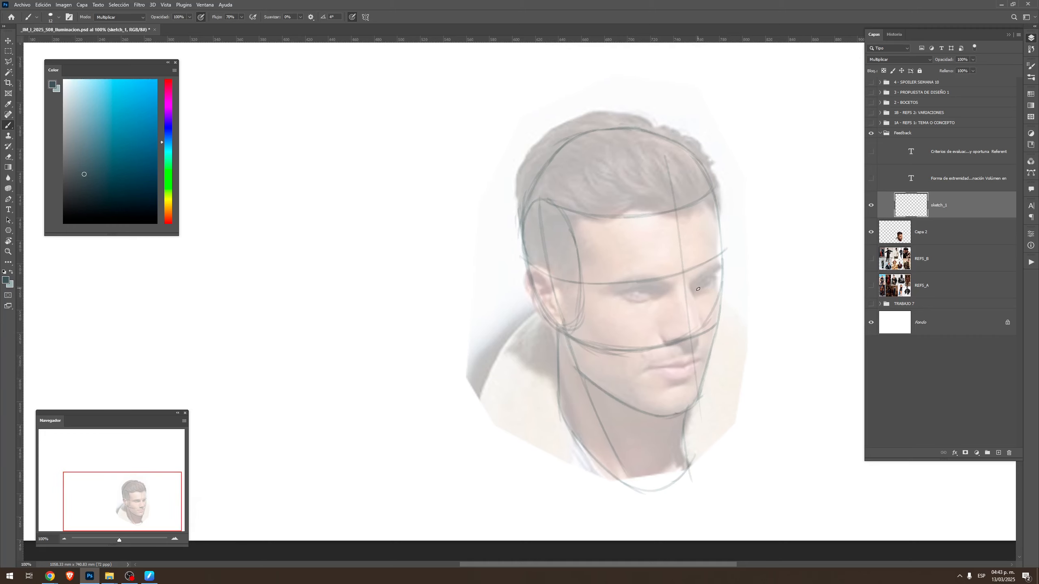
left_click(675, 278, "alt")
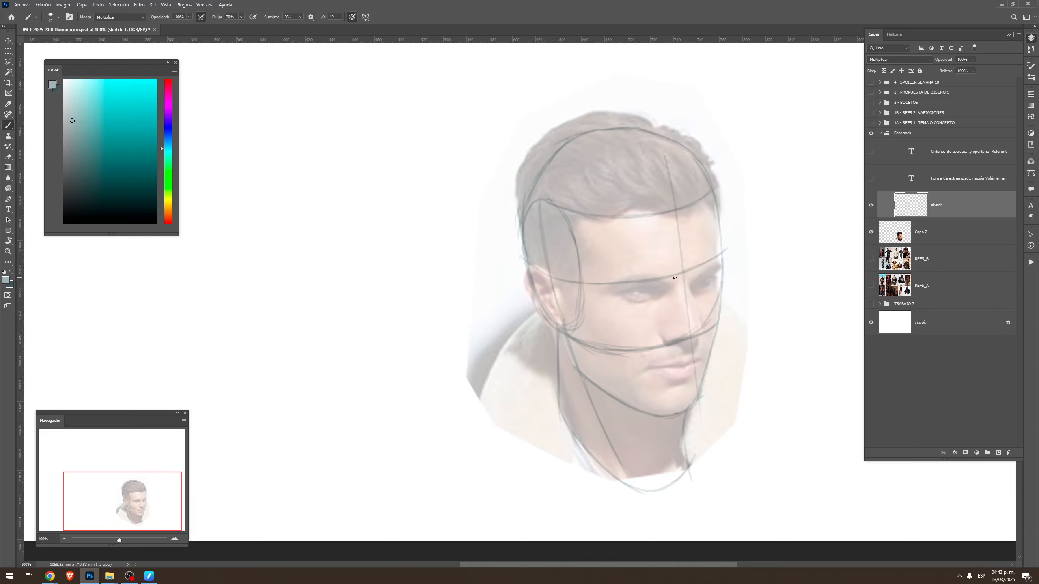
key("r")
mouse_move(623, 131)
left_mouse_down()
mouse_move(695, 172)
mouse_move(717, 197)
left_mouse_up()
key("b")
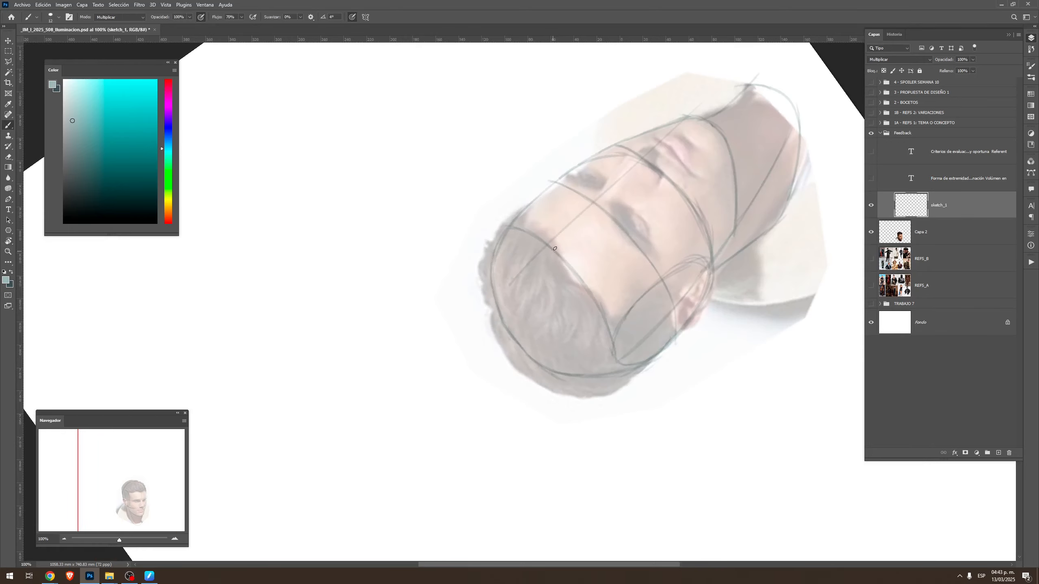
left_click_drag(552, 242, 700, 126)
mouse_move(557, 237)
left_mouse_down()
mouse_move(526, 273)
mouse_move(515, 318)
mouse_move(528, 358)
left_mouse_up()
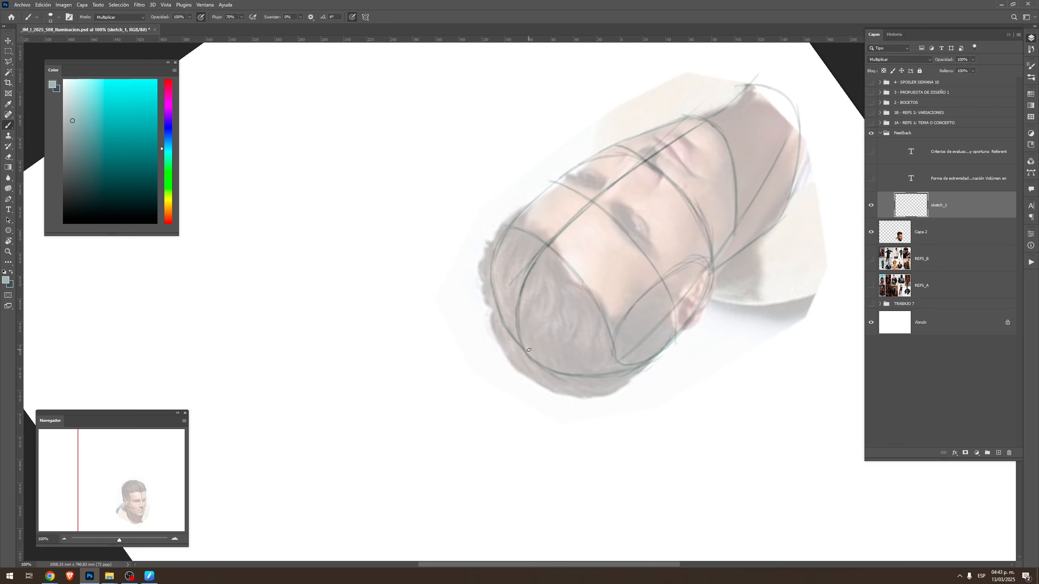
key("Escape")
Sketch a separate side-plane ellipse with crossing axes beside the head and mark the brow wedge on the centre line
left_click_drag(637, 418, 680, 304)
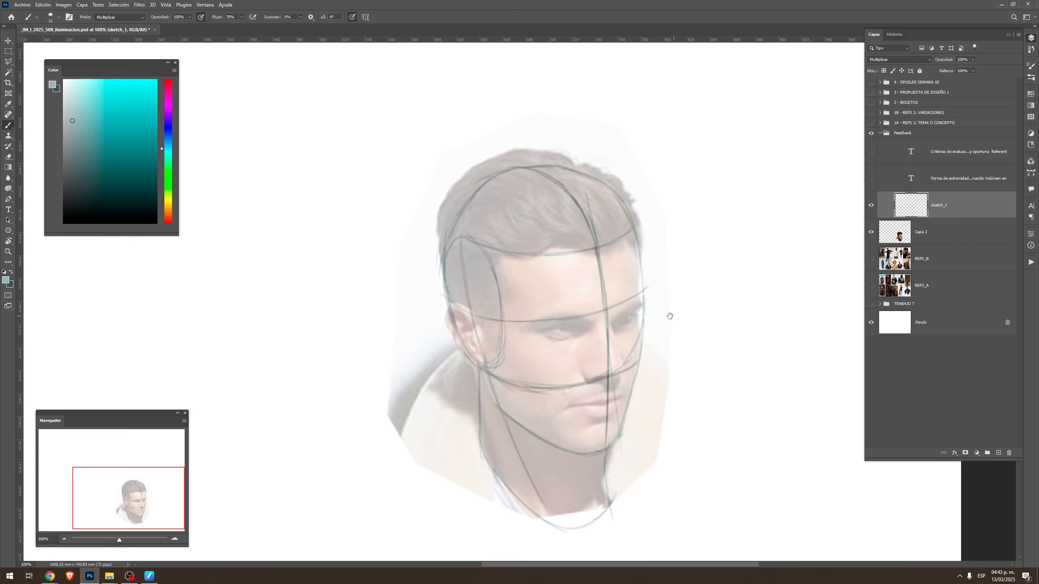
left_click_drag(670, 313, 703, 295)
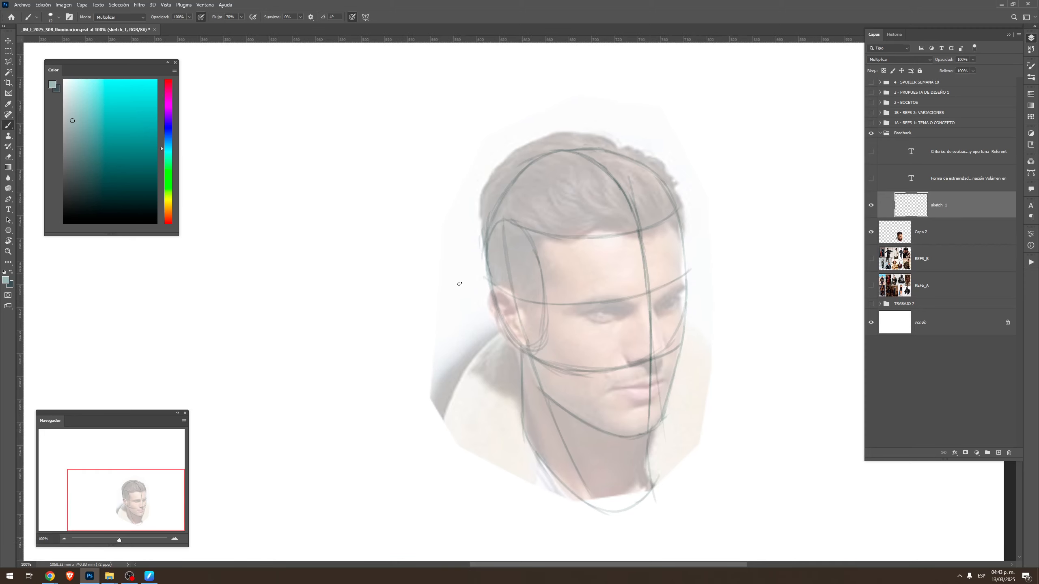
mouse_move(410, 234)
left_mouse_down()
mouse_move(430, 311)
mouse_move(409, 245)
mouse_move(426, 343)
mouse_move(397, 288)
mouse_move(443, 304)
left_mouse_up()
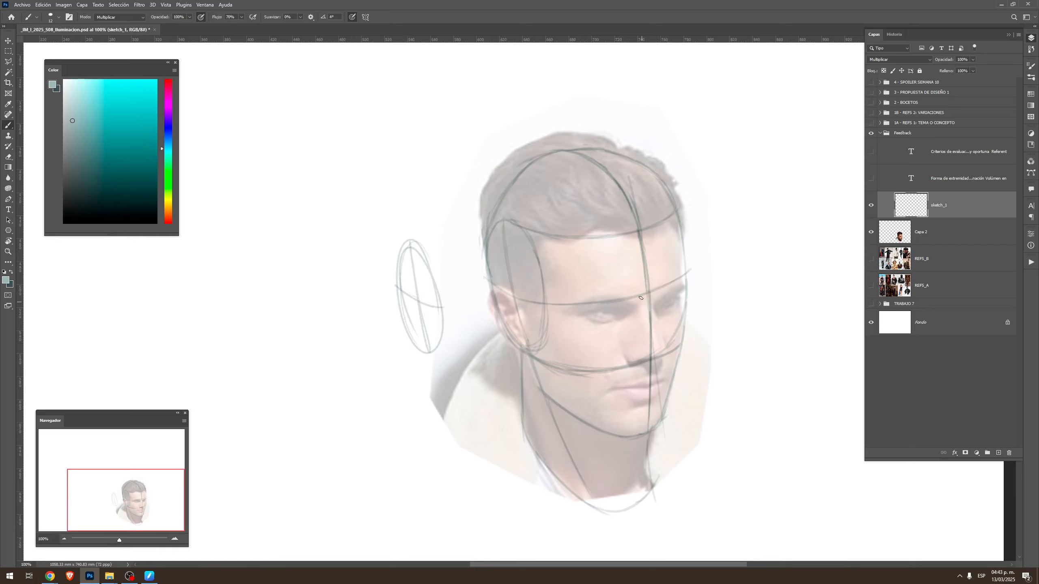
left_click_drag(639, 294, 643, 301)
key("ctrl+z")
mouse_move(639, 295)
left_mouse_down()
mouse_move(646, 312)
mouse_move(655, 304)
mouse_move(641, 293)
mouse_move(643, 309)
mouse_move(654, 304)
left_mouse_up()
Draw a thin curved guide line across the face below the brow line, parallel to it
key("r")
mouse_move(671, 291)
left_mouse_down()
mouse_move(724, 300)
mouse_move(597, 169)
mouse_move(594, 188)
left_mouse_up()
key("ctrl+z")
left_click_drag(593, 152, 589, 251)
key("ctrl+z")
mouse_move(593, 151)
left_mouse_down()
mouse_move(597, 214)
mouse_move(593, 172)
mouse_move(580, 252)
left_mouse_up()
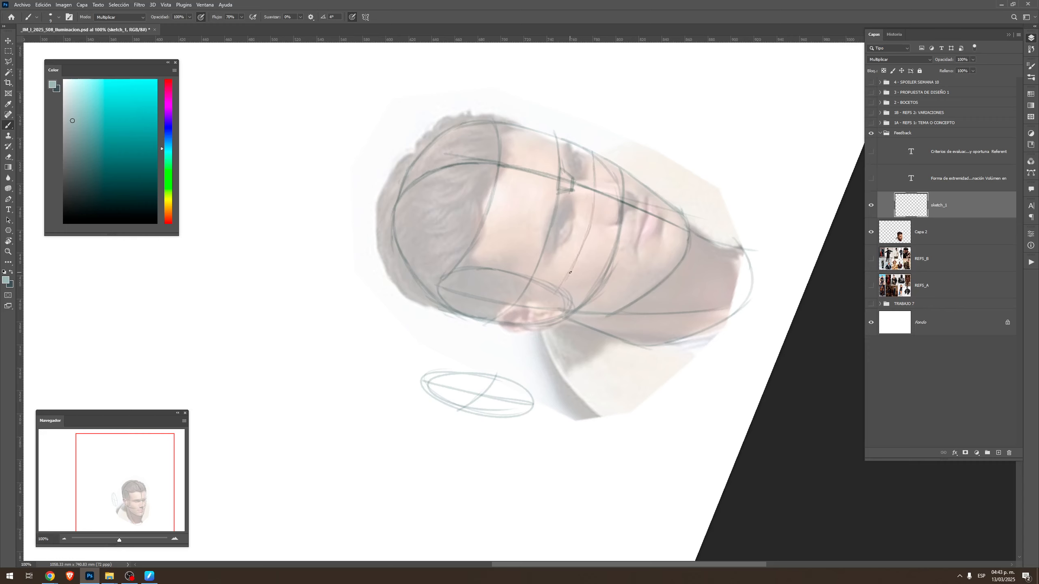
key("Escape")
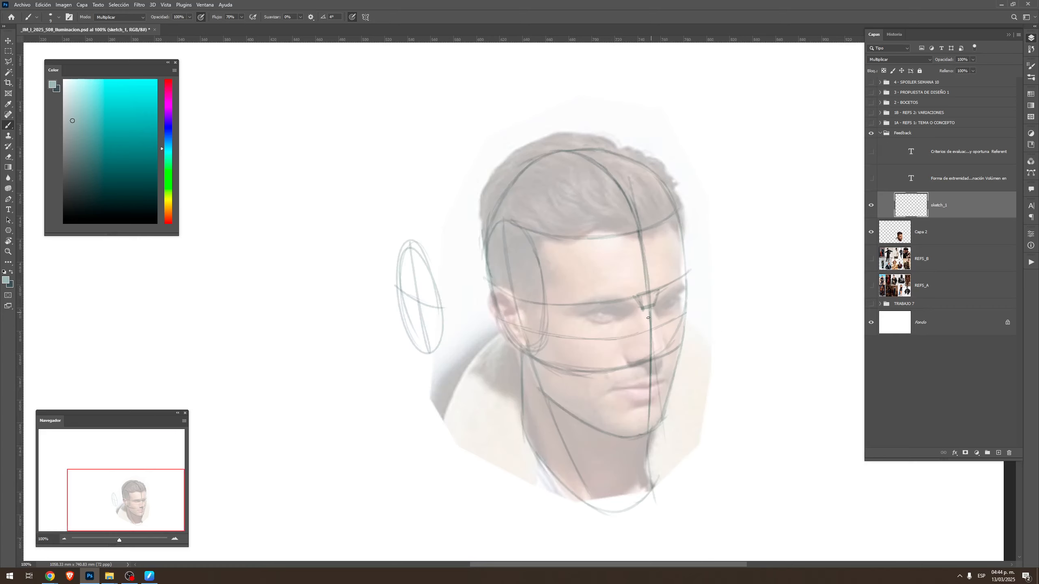
Add a second thin curved guide line across the face between the brow line and the nose-base line
key("r")
left_click_drag(638, 326, 645, 142)
left_click_drag(588, 176, 587, 196)
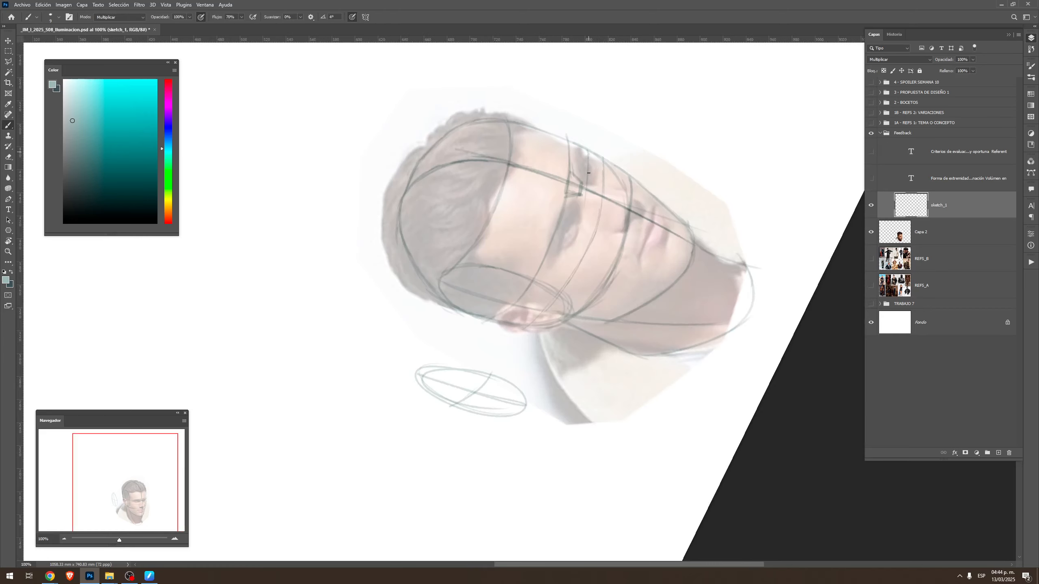
mouse_move(587, 150)
left_mouse_down()
mouse_move(586, 204)
mouse_move(569, 247)
left_mouse_up()
key("ctrl+z")
mouse_move(586, 195)
left_mouse_down()
mouse_move(563, 262)
mouse_move(527, 308)
left_mouse_up()
key("Escape")
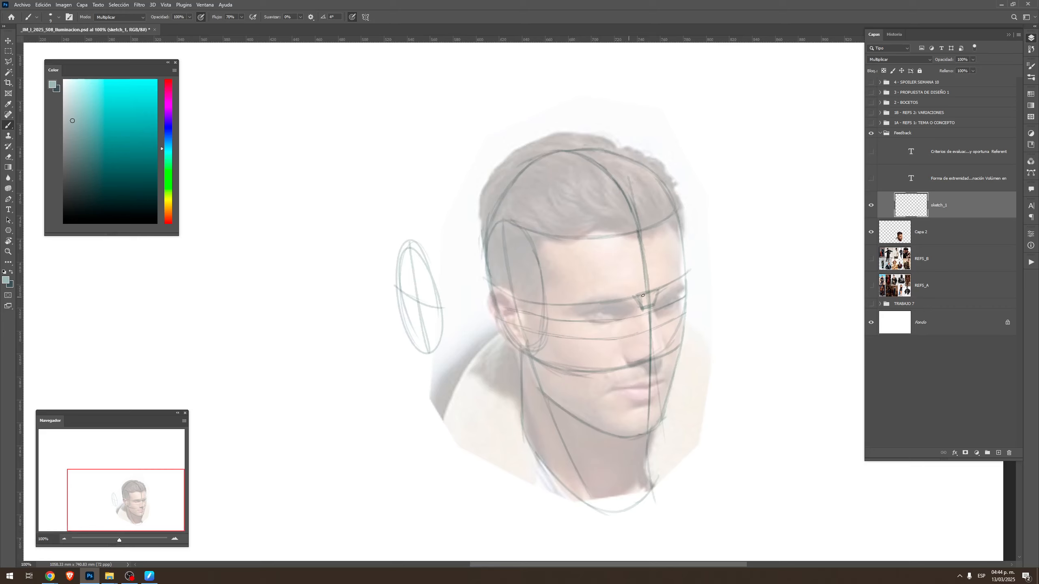
Bracket the brow-to-nose section beside the face, label it 1/3, and add a smaller bracket for the eye area
key("r")
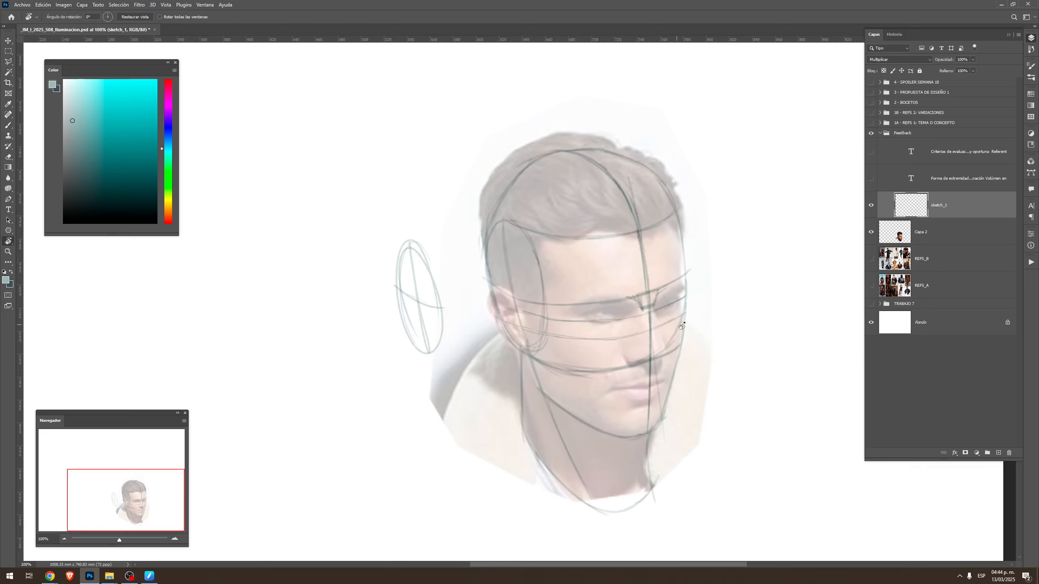
left_click_drag(633, 302, 608, 222)
key("Escape")
mouse_move(718, 269)
left_mouse_down()
mouse_move(731, 288)
mouse_move(724, 343)
left_mouse_up()
left_click_drag(742, 291, 756, 323)
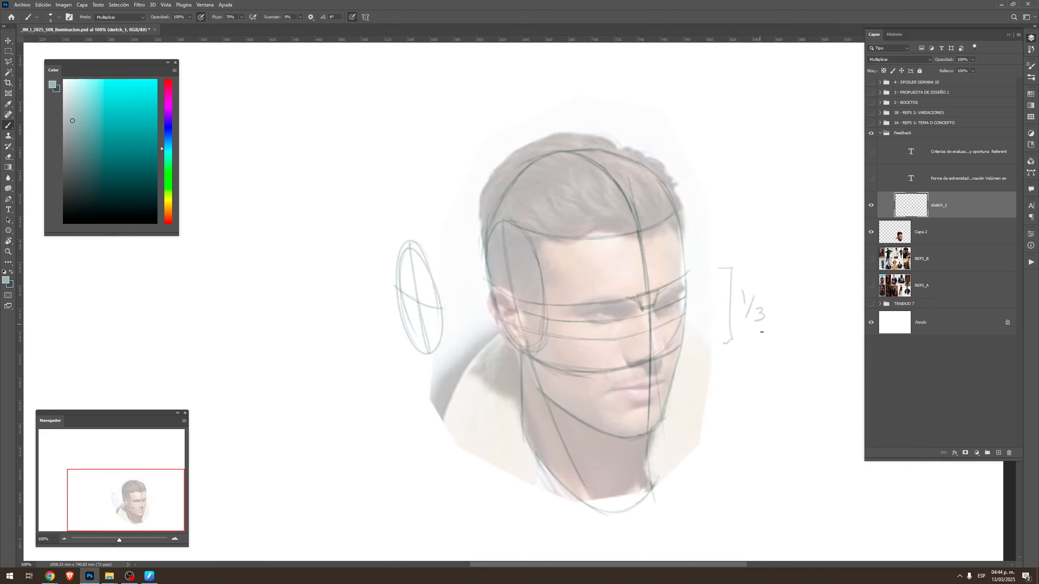
mouse_move(700, 272)
left_mouse_down()
mouse_move(703, 308)
mouse_move(700, 268)
left_mouse_up()
Outline both eye sockets as angular, glasses-like shapes beneath the brow line
left_click_drag(577, 315, 628, 299)
mouse_move(569, 317)
left_mouse_down()
mouse_move(584, 340)
mouse_move(621, 337)
mouse_move(635, 304)
mouse_move(624, 334)
mouse_move(612, 311)
left_mouse_up()
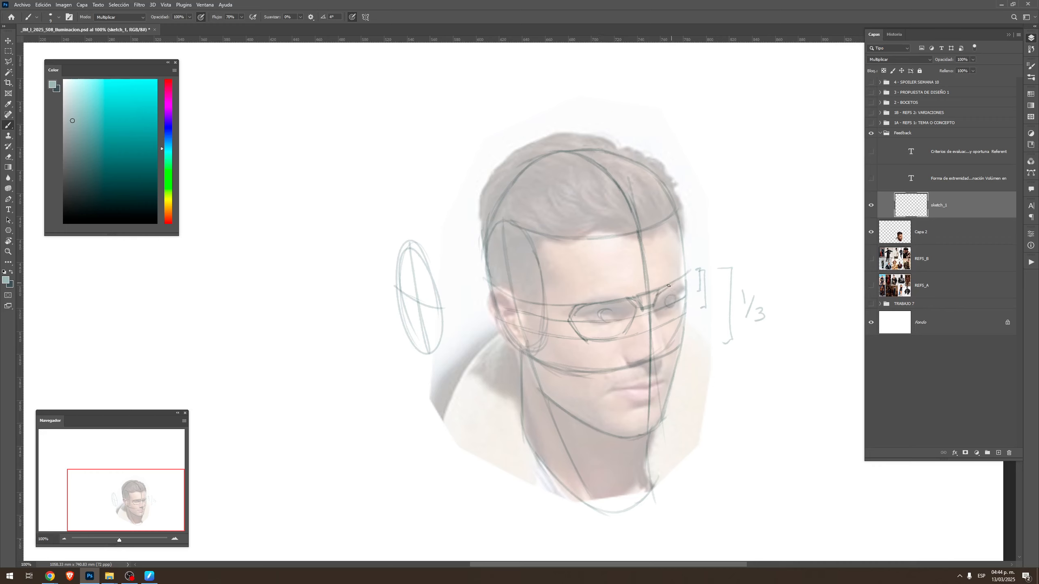
mouse_move(677, 283)
left_mouse_down()
mouse_move(654, 303)
mouse_move(662, 325)
mouse_move(681, 316)
mouse_move(666, 324)
mouse_move(678, 318)
left_mouse_up()
Draw both eyes with eyelid contours and irises inside the socket shapes
mouse_move(601, 309)
left_mouse_down()
mouse_move(622, 317)
mouse_move(674, 294)
mouse_move(679, 303)
mouse_move(602, 324)
mouse_move(591, 316)
mouse_move(604, 323)
left_mouse_up()
left_click_drag(660, 311, 674, 306)
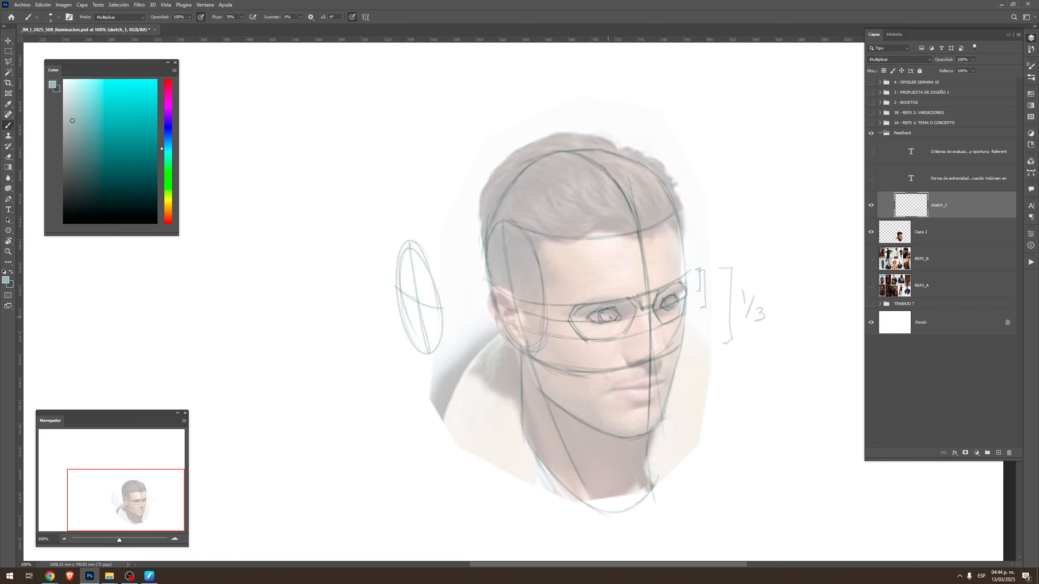
left_click_drag(589, 320, 599, 311)
left_click_drag(661, 305, 669, 298)
Strengthen the far contour of the face along the forehead, brow, eye socket and cheek
mouse_move(685, 284)
left_mouse_down()
mouse_move(678, 246)
mouse_move(678, 265)
left_mouse_up()
left_click_drag(678, 246, 678, 214)
left_click_drag(690, 286, 685, 352)
key("ctrl+z")
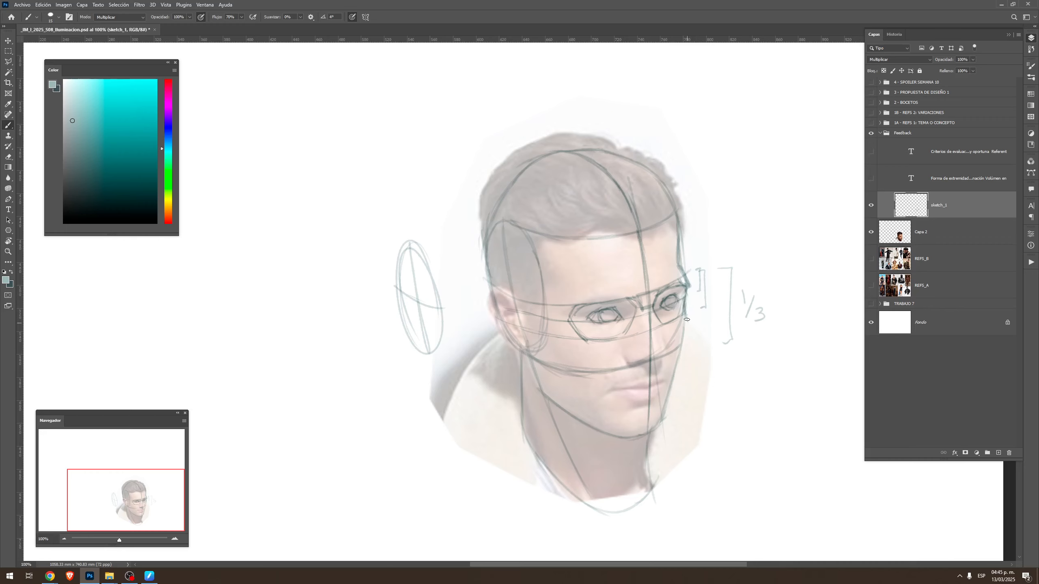
mouse_move(685, 308)
left_mouse_down()
mouse_move(666, 402)
mouse_move(689, 323)
mouse_move(682, 274)
left_mouse_up()
Sketch the nose along the centre line, with its bridge, nostril wing and base
left_click_drag(659, 377, 669, 352)
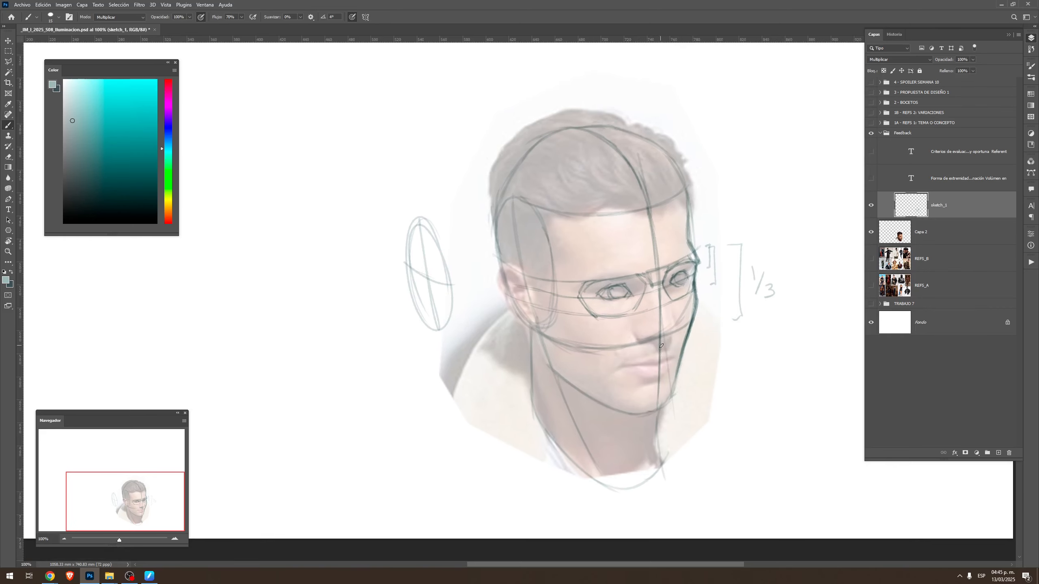
left_click_drag(657, 292, 662, 331)
mouse_move(671, 340)
left_mouse_down()
mouse_move(635, 335)
mouse_move(641, 324)
mouse_move(656, 328)
mouse_move(646, 287)
mouse_move(657, 328)
mouse_move(677, 333)
left_mouse_up()
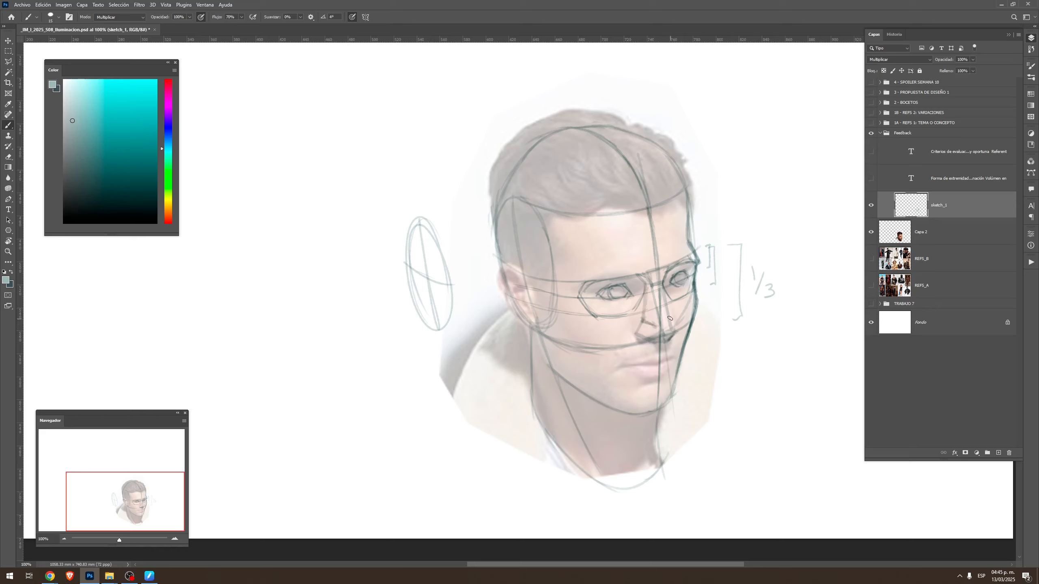
Redraw the nose in a darker colour, defining its bridge sides, nostril wings and base as angular planes
key("x")
left_click_drag(652, 288, 661, 325)
key("ctrl+z")
key("bracketleft")
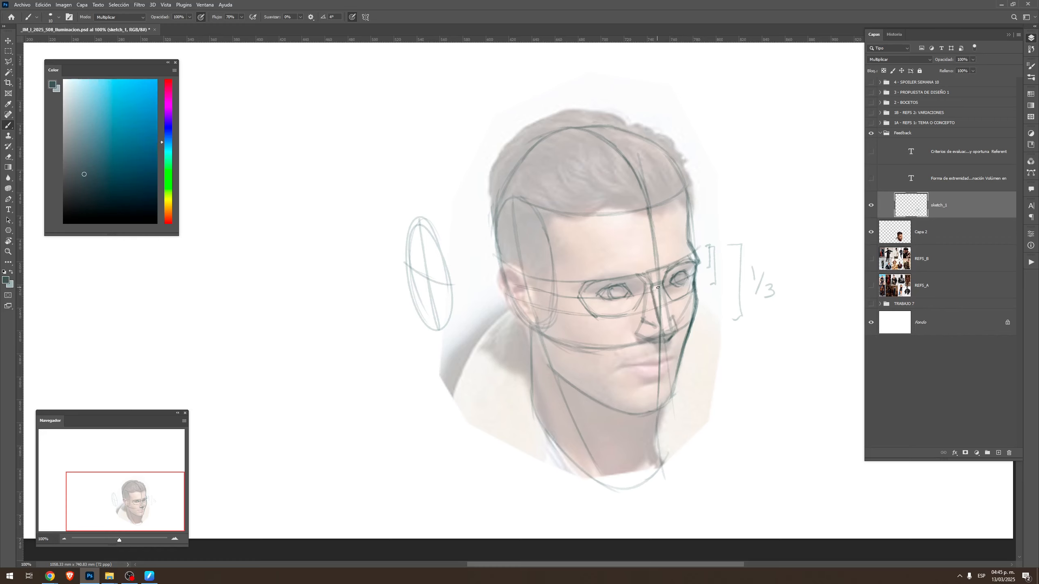
scroll(668, 302, "up", 3)
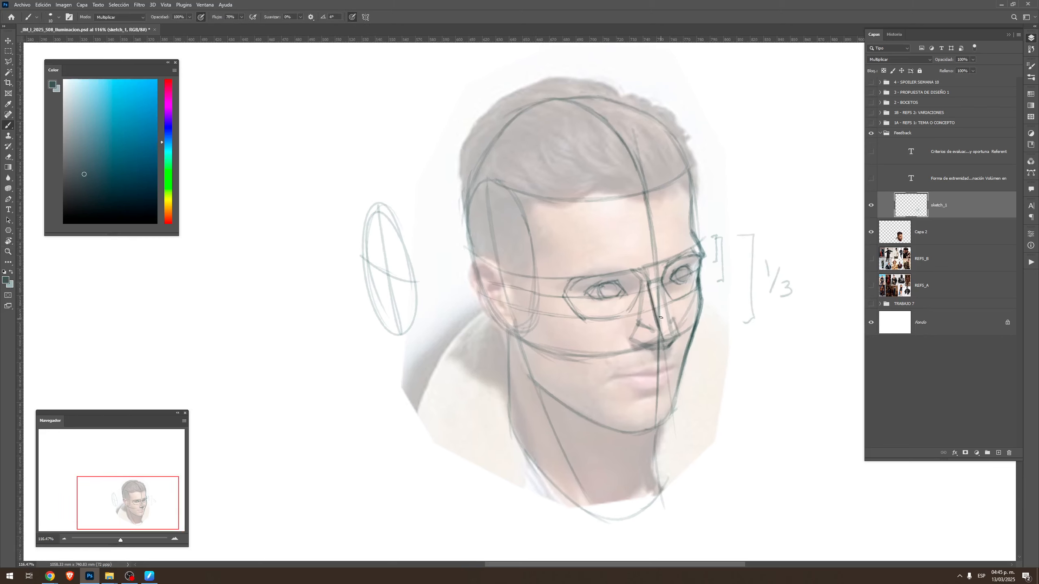
mouse_move(662, 282)
left_mouse_down()
mouse_move(673, 338)
mouse_move(664, 339)
mouse_move(673, 340)
mouse_move(632, 342)
mouse_move(641, 344)
mouse_move(632, 339)
mouse_move(639, 324)
mouse_move(674, 340)
left_mouse_up()
key("ctrl+z")
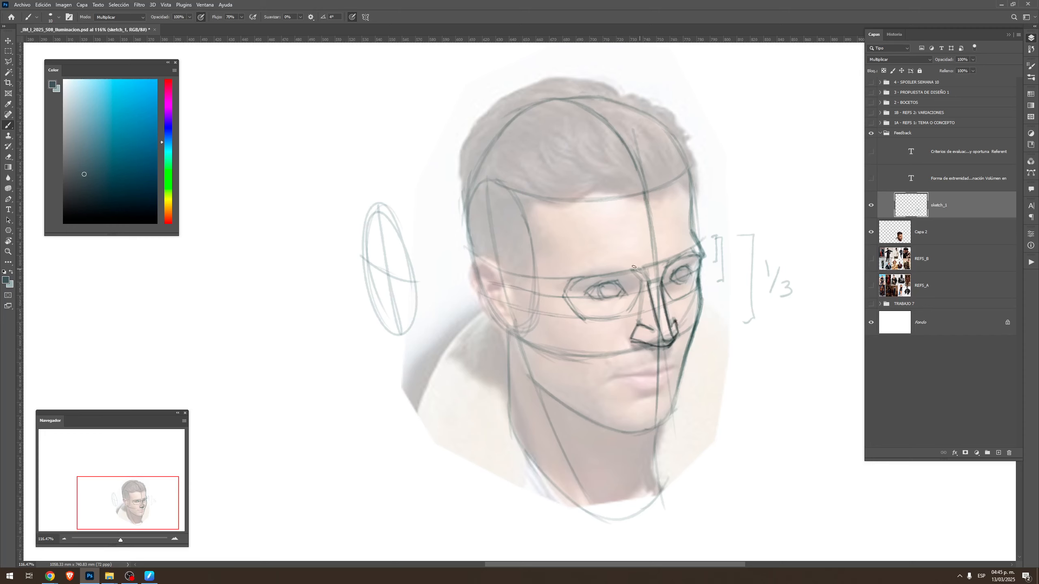
Darken the brow line along the upper edges of both eye sockets
key("r")
mouse_move(634, 266)
left_mouse_down()
mouse_move(552, 245)
mouse_move(595, 207)
mouse_move(629, 151)
left_mouse_up()
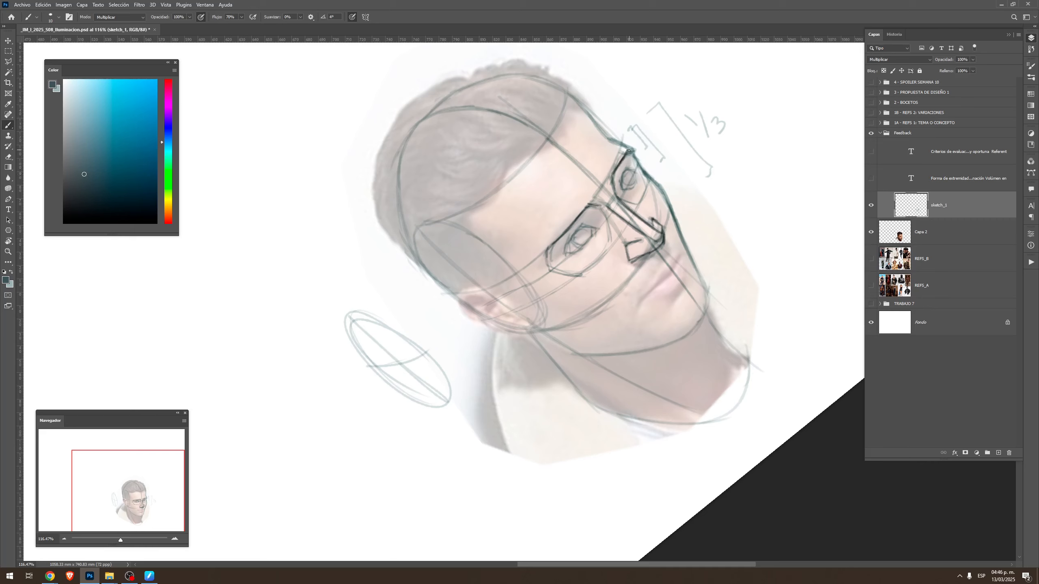
left_click_drag(567, 250, 596, 222)
left_click_drag(622, 190, 634, 168)
key("Escape")
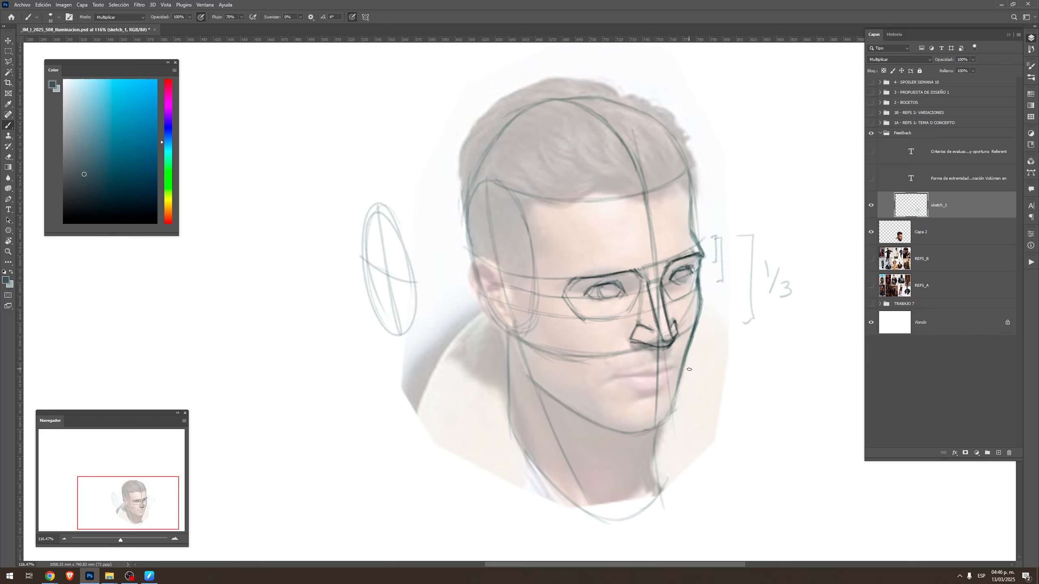
Outline the near ear in the dark colour, including its inner folds
left_click(495, 285, "alt")
mouse_move(505, 292)
left_mouse_down()
mouse_move(486, 260)
mouse_move(477, 278)
mouse_move(476, 264)
mouse_move(479, 299)
mouse_move(503, 331)
mouse_move(484, 309)
mouse_move(504, 330)
mouse_move(490, 264)
mouse_move(471, 275)
mouse_move(507, 332)
mouse_move(483, 269)
mouse_move(490, 308)
mouse_move(504, 309)
mouse_move(490, 283)
left_mouse_up()
key("x")
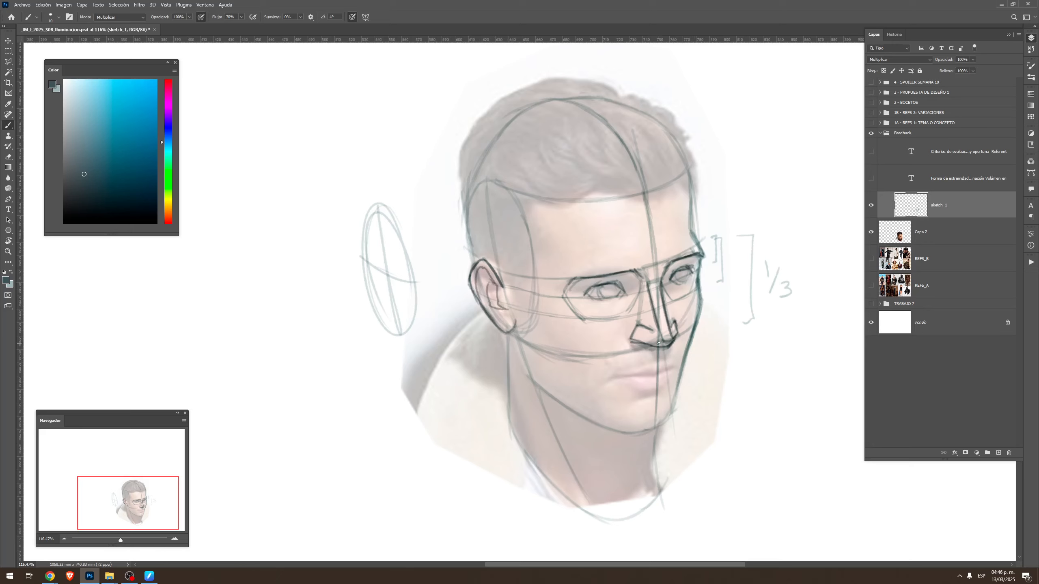
Draw a light bracket beside the lower face from nose base to chin and label it 1/3
key("r")
left_click_drag(706, 379, 737, 225)
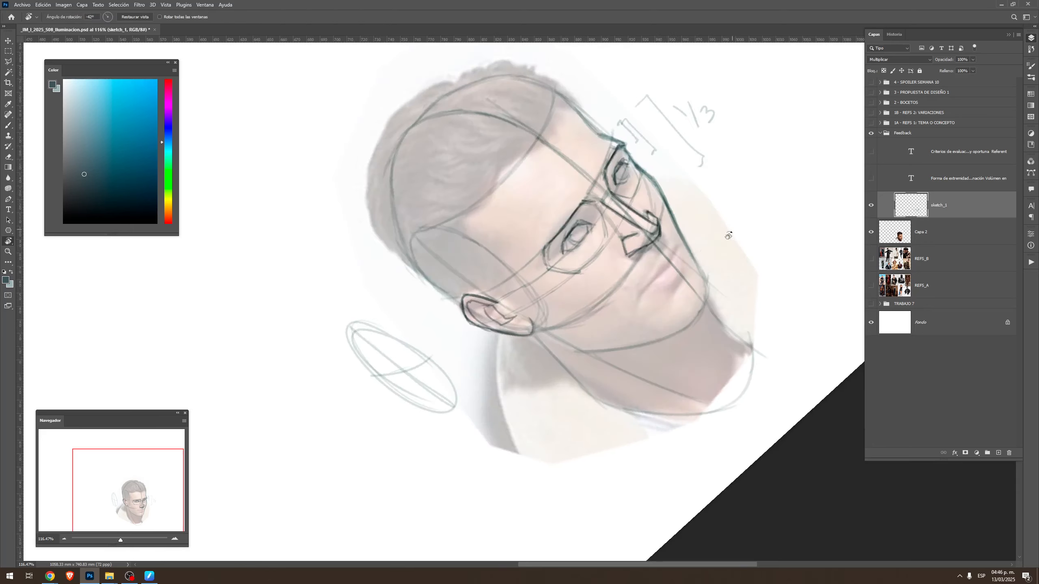
key("Escape")
key("x")
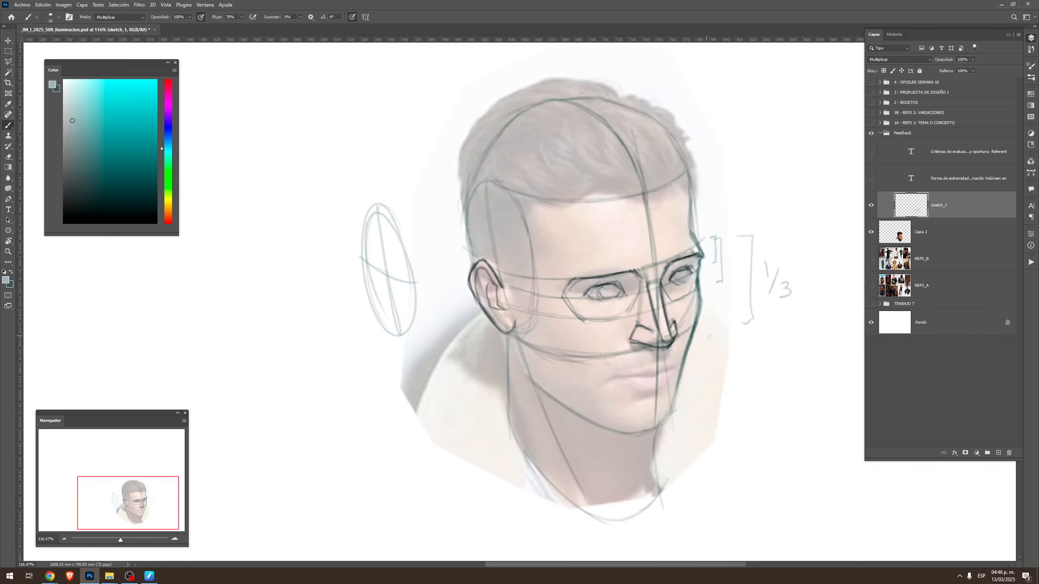
left_click_drag(707, 329, 707, 408)
left_click_drag(727, 361, 738, 393)
Add light curved guide lines across the lower face at the mouth and beneath the lower lip
key("r")
left_click_drag(696, 422, 724, 171)
mouse_move(635, 173)
left_mouse_down()
mouse_move(626, 250)
mouse_move(594, 313)
left_mouse_up()
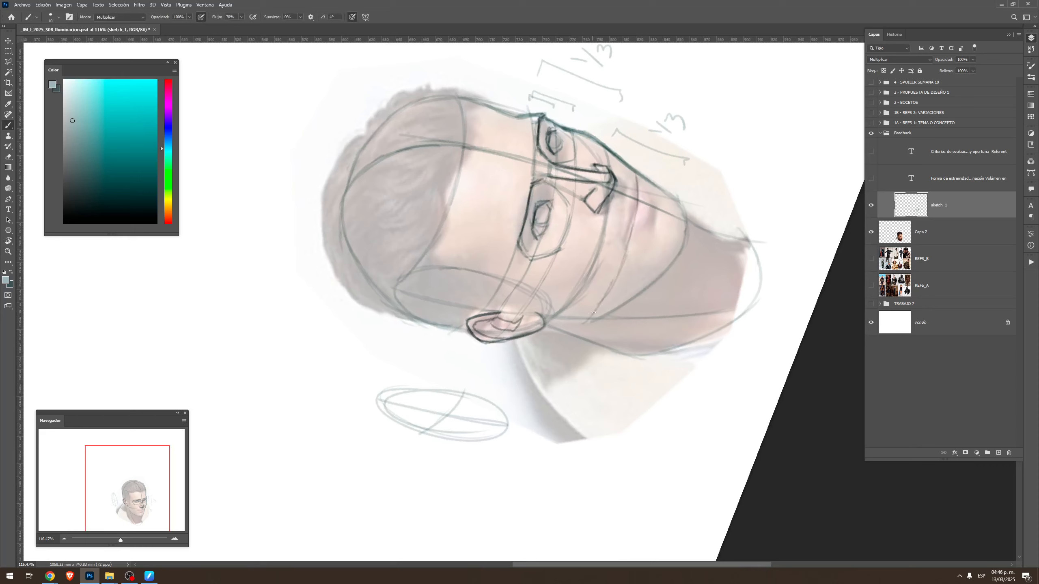
left_click_drag(661, 183, 647, 259)
key("ctrl+z")
left_click_drag(656, 223, 633, 296)
key("ctrl+z")
left_click_drag(657, 232, 626, 303)
key("Escape")
Draw the mouth's parting line and the lower lip edge in the dark colour along the new guides
key("r")
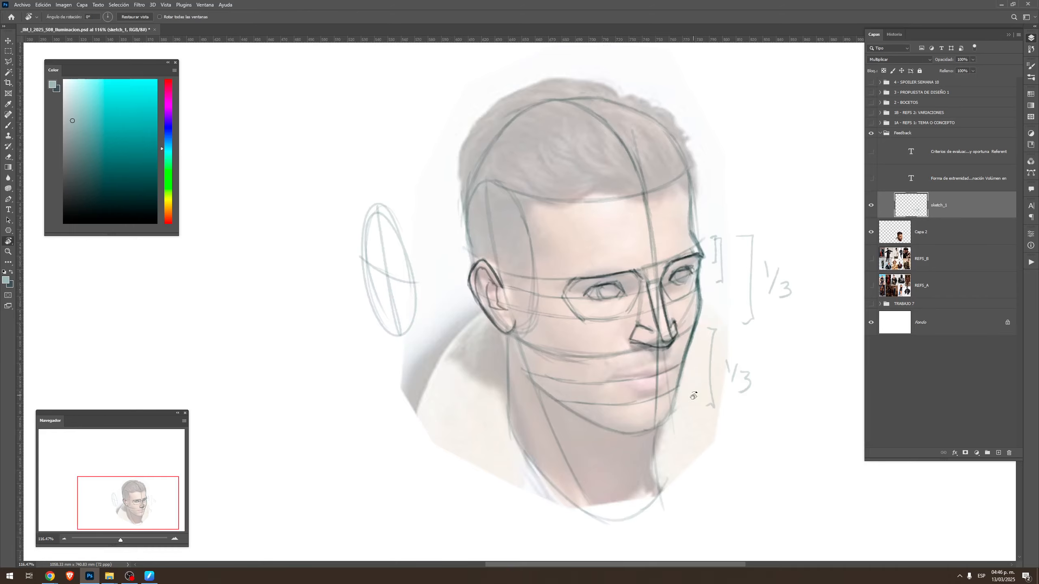
mouse_move(693, 396)
left_mouse_down()
mouse_move(671, 284)
mouse_move(648, 303)
mouse_move(682, 268)
mouse_move(686, 298)
mouse_move(666, 308)
mouse_move(689, 285)
mouse_move(661, 309)
mouse_move(671, 314)
left_mouse_up()
key("x")
mouse_move(678, 309)
left_mouse_down()
mouse_move(692, 287)
mouse_move(687, 299)
left_mouse_up()
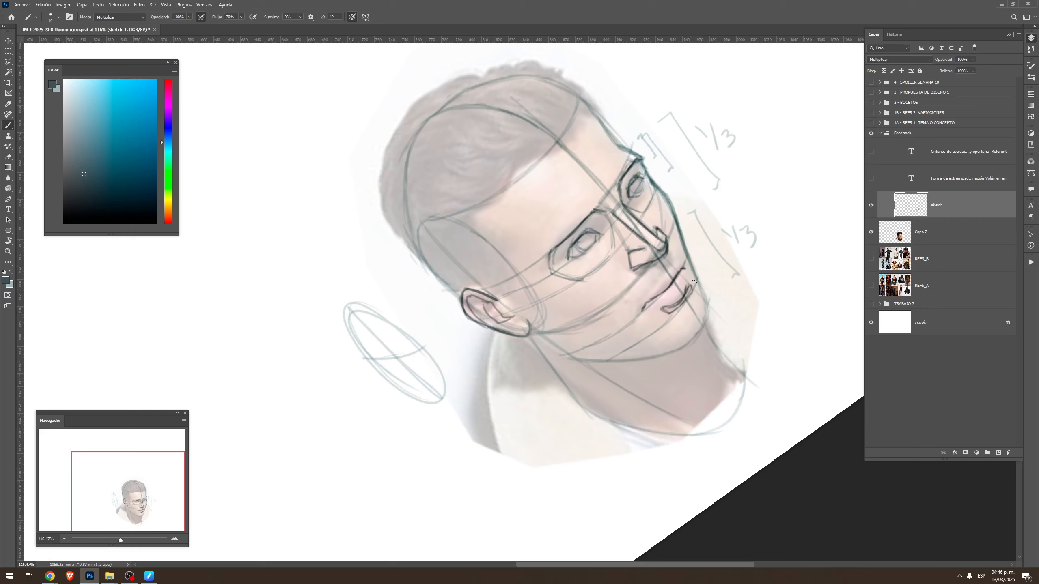
Strengthen the far contour of the face from the cheek down to the chin
left_click_drag(684, 241, 707, 302)
mouse_move(692, 267)
left_mouse_down()
mouse_move(708, 321)
mouse_move(698, 425)
left_mouse_up()
key("Escape")
key("r")
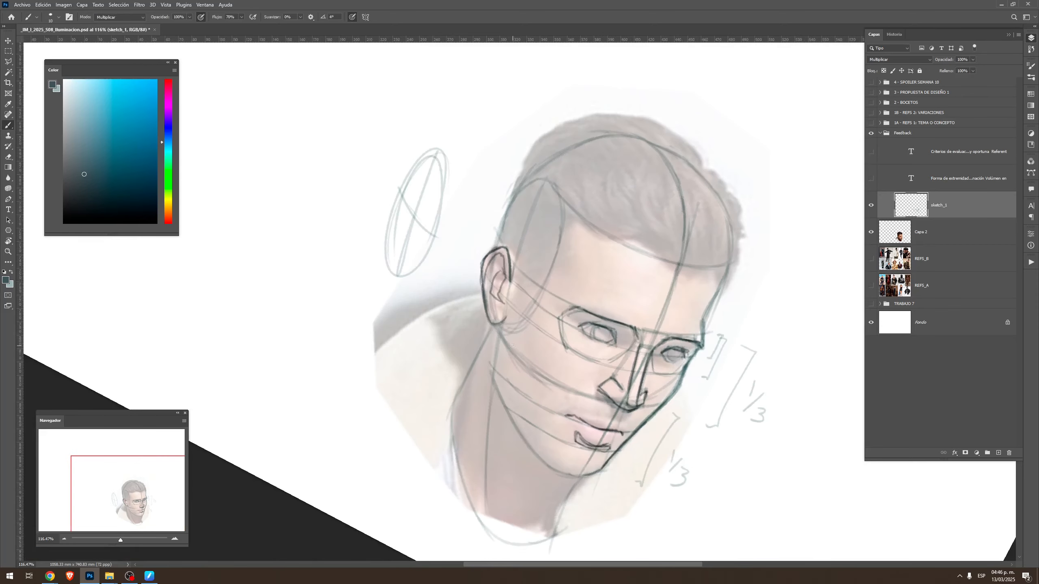
key("Escape")
Sketch a separate mouth study beside the head, with a curved horizontal axis, a vertical centre line and both lips
key("space")
left_click_drag(717, 367, 544, 347)
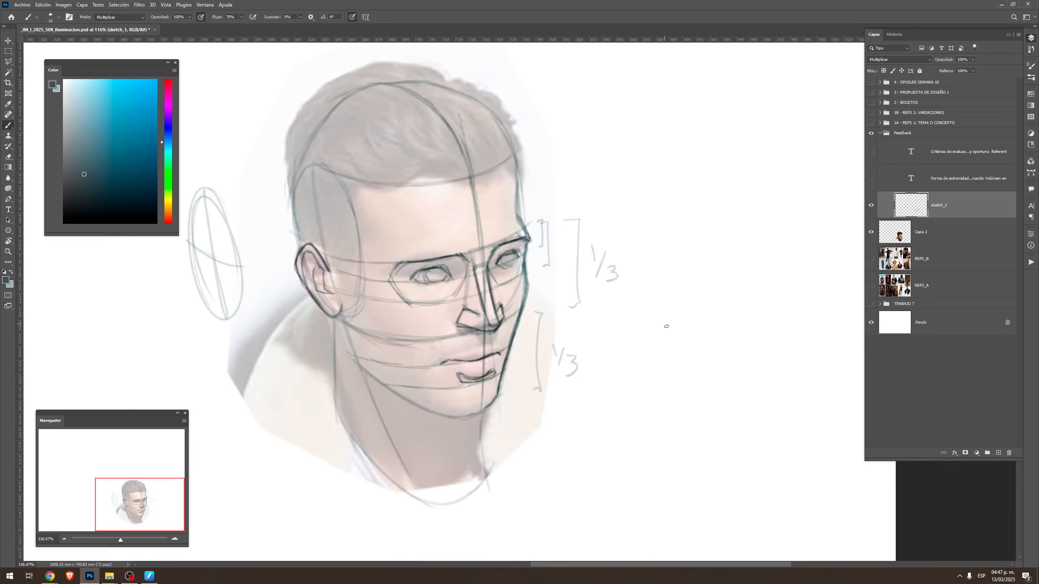
left_click_drag(651, 328, 748, 343)
left_click_drag(683, 289, 684, 403)
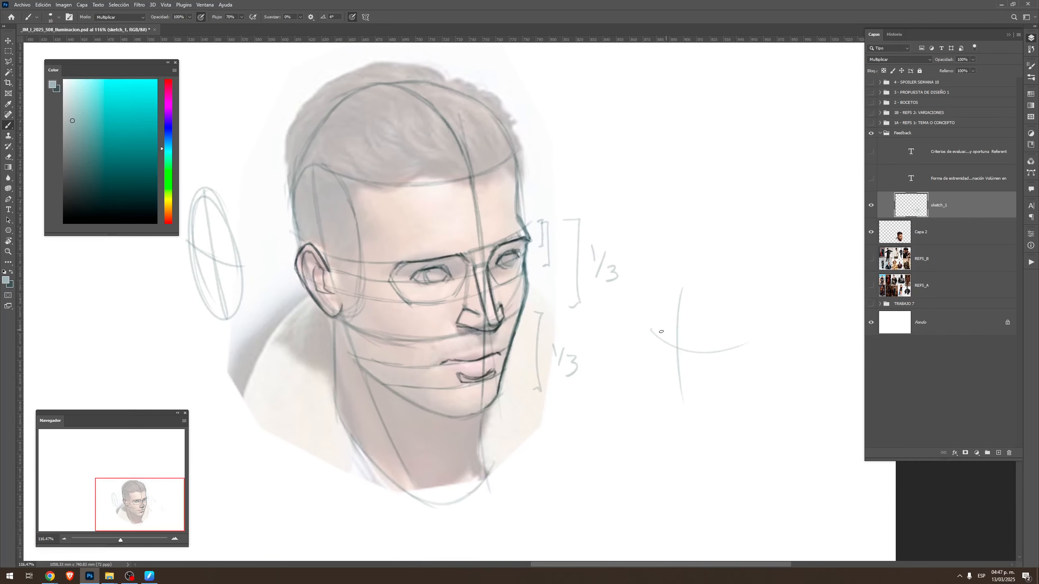
mouse_move(668, 330)
left_mouse_down()
mouse_move(723, 354)
mouse_move(669, 344)
mouse_move(676, 353)
mouse_move(703, 352)
mouse_move(659, 339)
mouse_move(686, 347)
mouse_move(665, 363)
mouse_move(706, 369)
left_mouse_up()
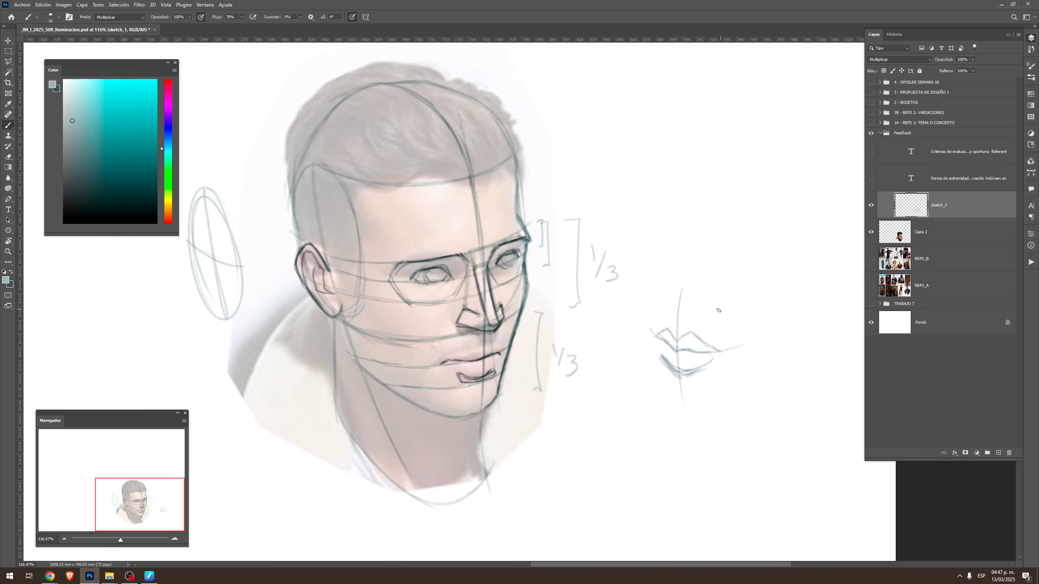
Enclose the mouth study in a circle and mark its two sides with a plus and a minus sign
left_click_drag(729, 307, 733, 319)
key("ctrl+z")
left_click_drag(724, 313, 737, 314)
left_click_drag(691, 315, 699, 311)
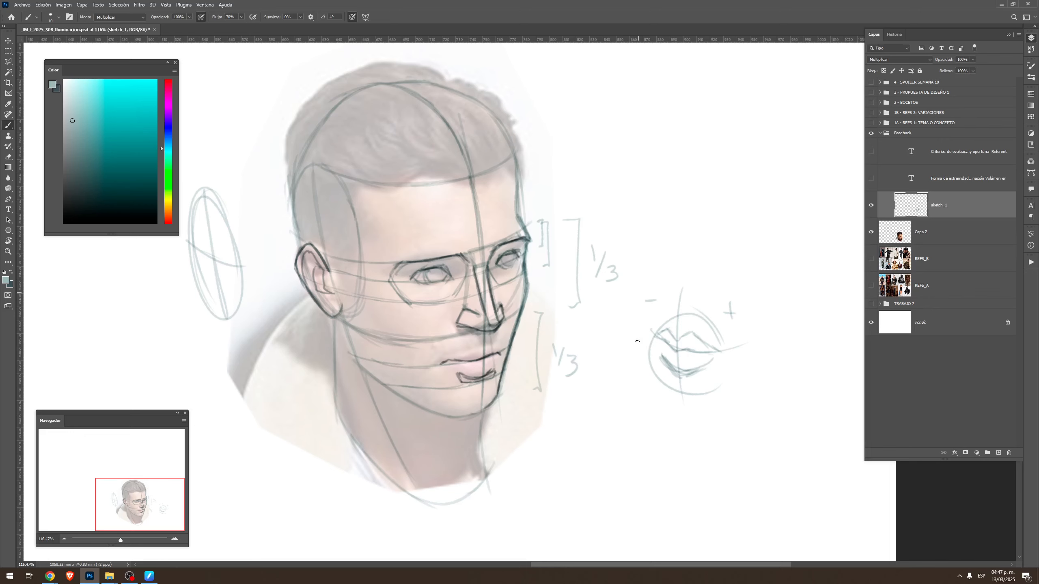
Outline the near jaw in the dark colour from below the ear to the chin
scroll(637, 341, "left", 3)
key("x")
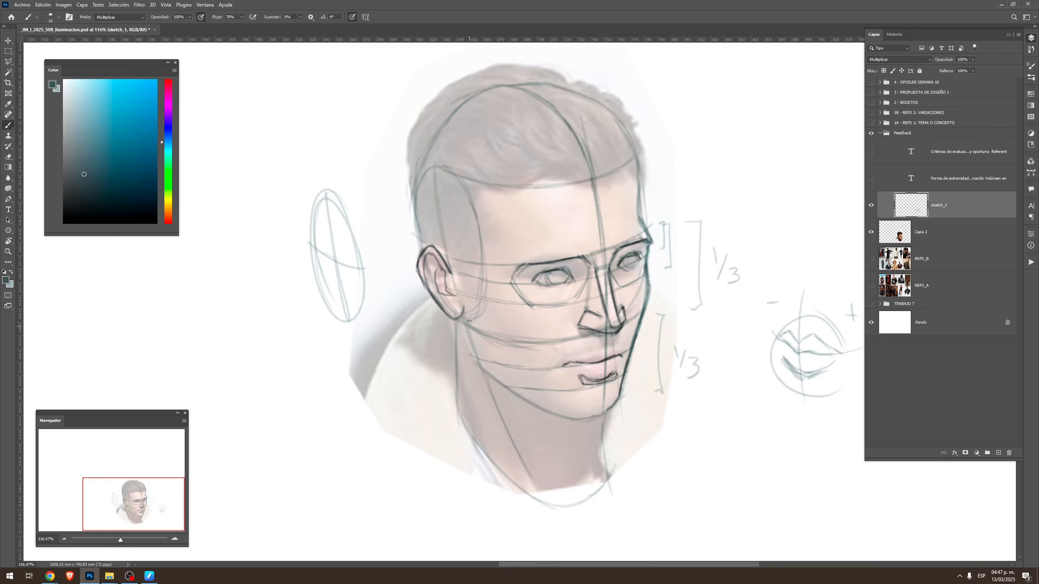
left_click_drag(464, 309, 474, 361)
key("ctrl+z")
mouse_move(464, 308)
left_mouse_down()
mouse_move(489, 375)
mouse_move(478, 362)
mouse_move(507, 389)
mouse_move(482, 370)
mouse_move(570, 421)
mouse_move(554, 412)
mouse_move(587, 419)
left_mouse_up()
key("r")
mouse_move(706, 381)
left_mouse_down()
mouse_move(691, 328)
mouse_move(654, 323)
left_mouse_up()
key("Escape")
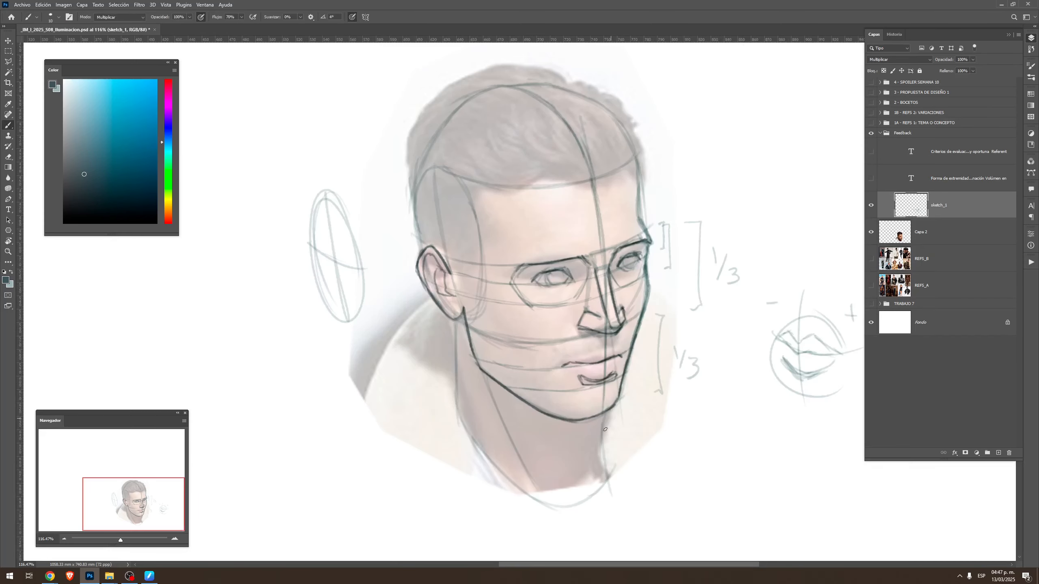
Darken the contours on both sides of the neck
left_click_drag(608, 409, 605, 476)
left_click_drag(456, 325, 455, 410)
left_click_drag(648, 267, 670, 326)
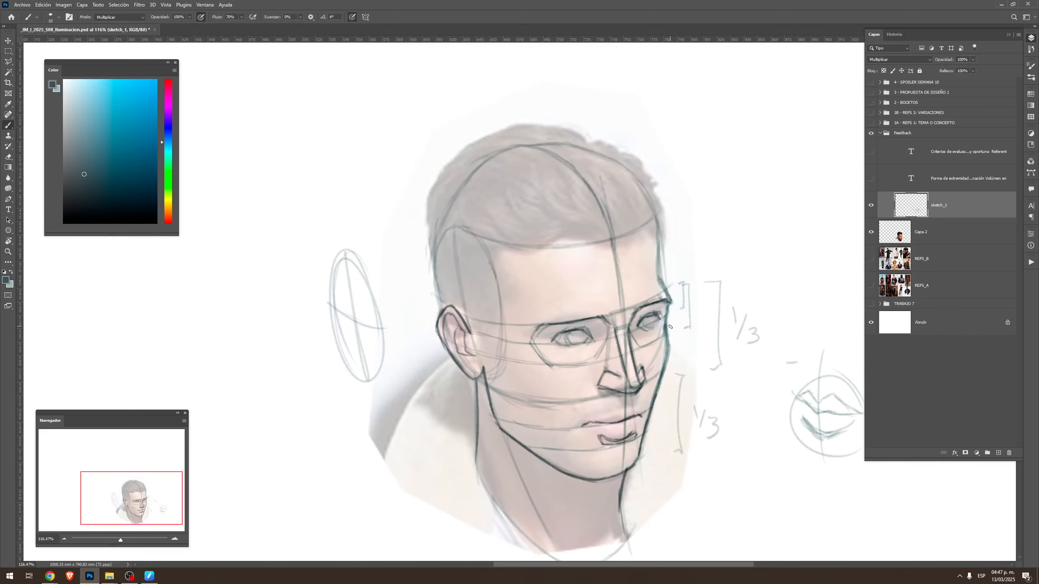
Draw a light diagonal guide line across the near cheek from the ear down towards the jaw
left_click(544, 339, "alt")
mouse_move(474, 336)
left_mouse_down()
mouse_move(554, 457)
mouse_move(530, 402)
mouse_move(545, 425)
left_mouse_up()
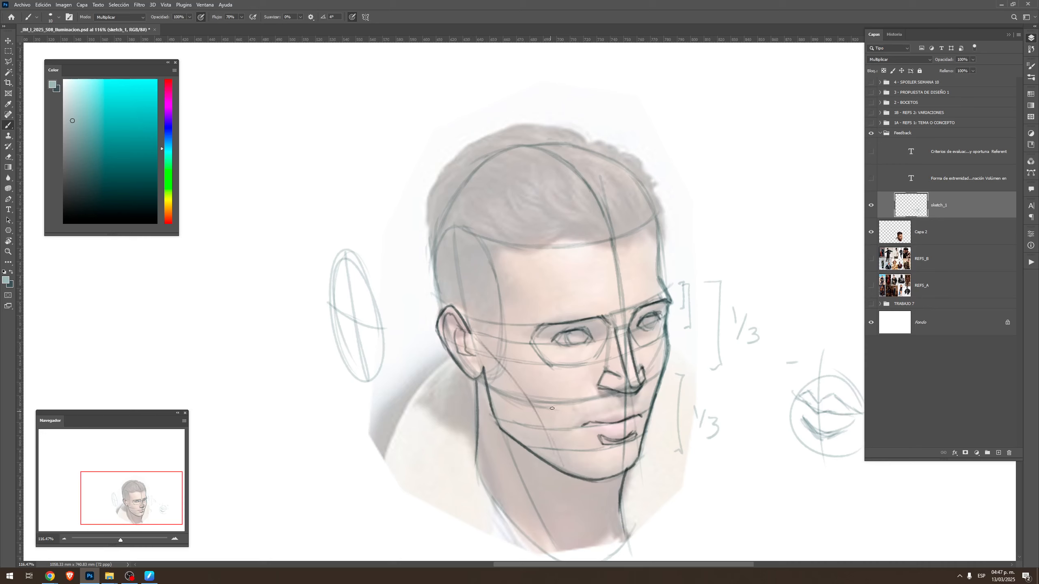
left_click_drag(475, 337, 564, 459)
key("ctrl+z")
key("r")
left_click_drag(661, 289, 602, 195)
key("Escape")
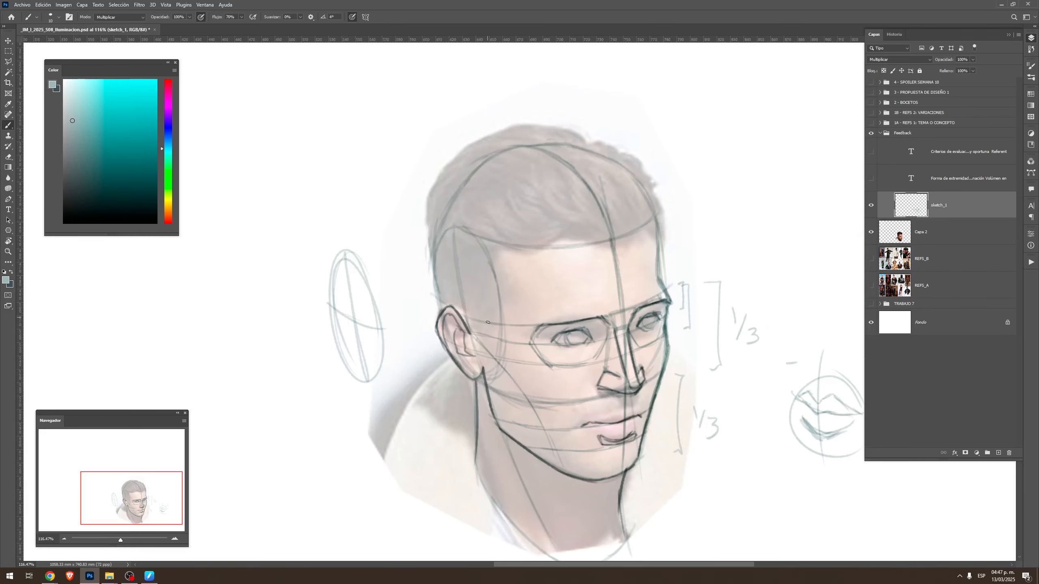
Outline the side hair area above the ear, from the back of the head to the temple and sideburn, and clean up its edges
left_click(446, 301, "alt")
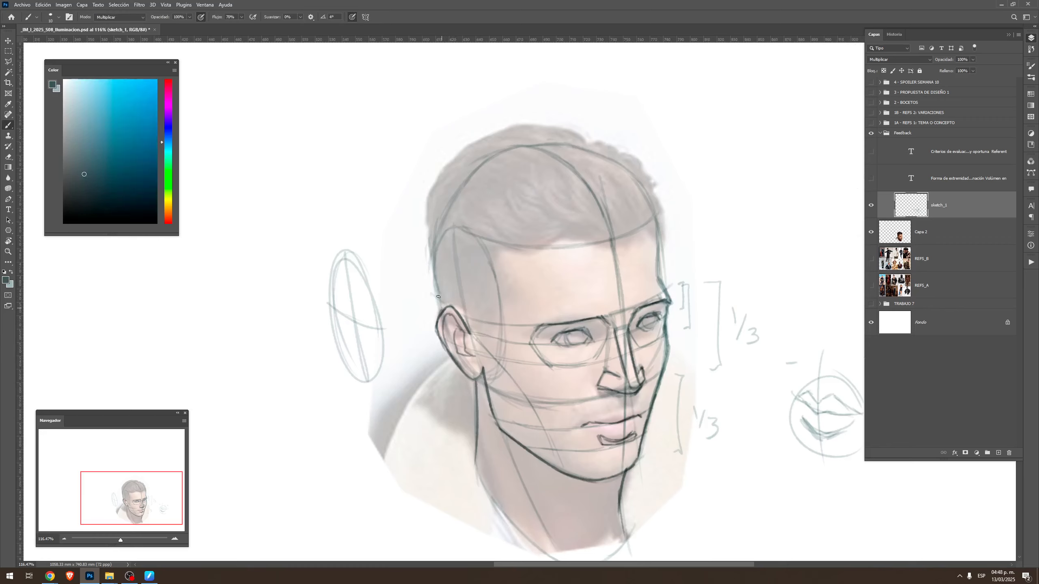
left_click_drag(436, 289, 427, 237)
key("ctrl+z")
key("ctrl+z")
mouse_move(436, 290)
left_mouse_down()
mouse_move(431, 240)
mouse_move(499, 266)
left_mouse_up()
mouse_move(468, 328)
left_mouse_down()
mouse_move(482, 335)
mouse_move(496, 324)
mouse_move(490, 252)
left_mouse_up()
key("r")
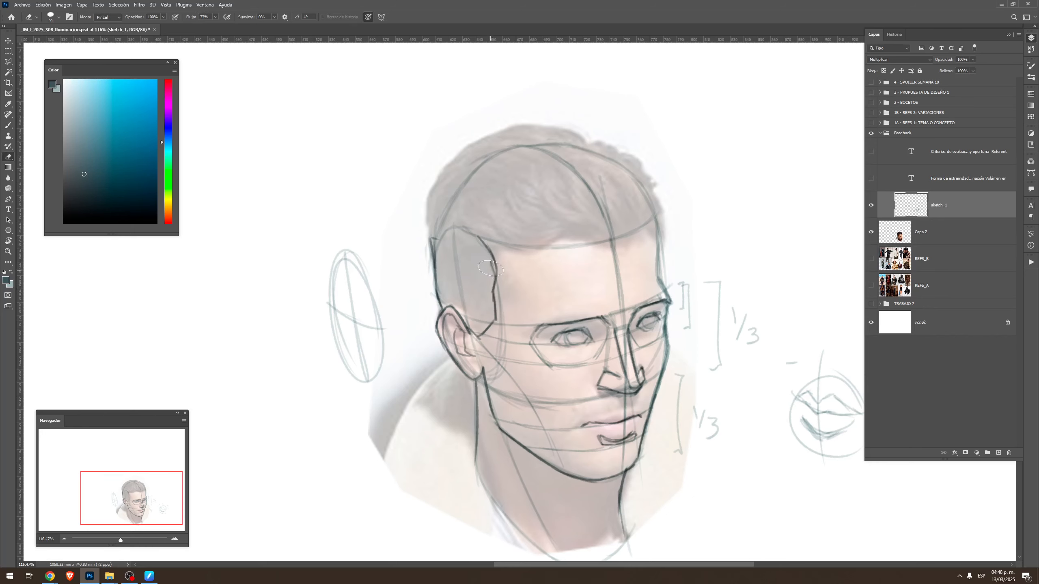
left_click_drag(481, 250, 429, 231)
key("Escape")
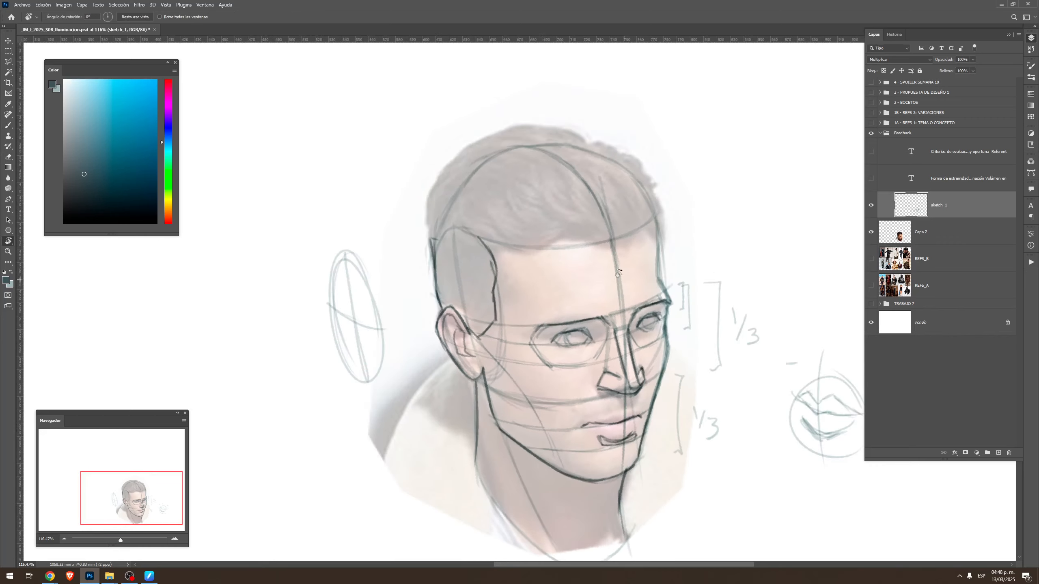
Draw the wavy front hairline across the forehead
left_click_drag(603, 247, 682, 301)
mouse_move(756, 323)
left_mouse_down()
mouse_move(606, 230)
mouse_move(593, 235)
mouse_move(622, 281)
left_mouse_up()
key("b")
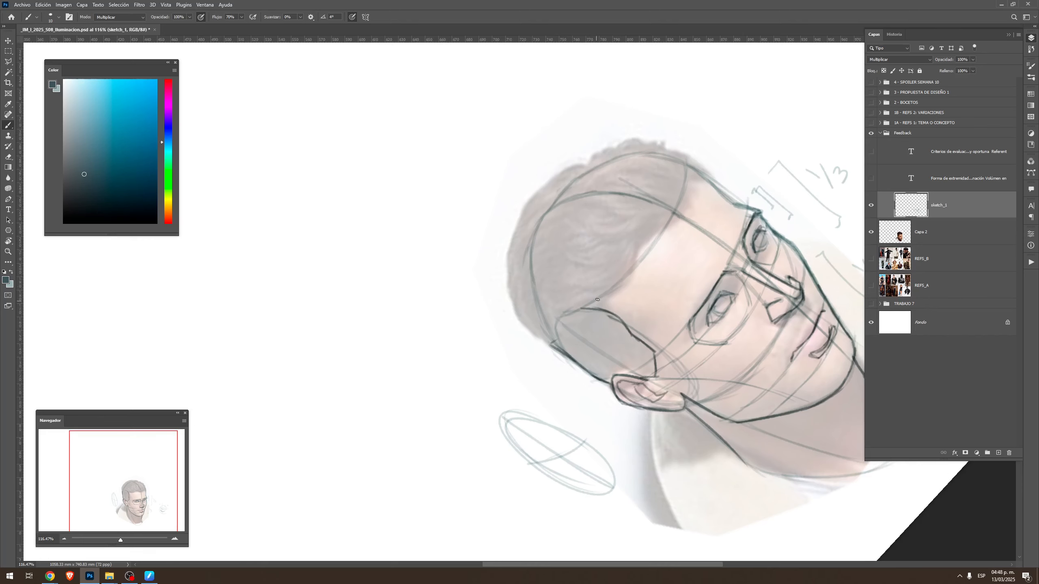
mouse_move(584, 309)
left_mouse_down()
mouse_move(624, 283)
mouse_move(613, 291)
mouse_move(634, 241)
mouse_move(678, 212)
mouse_move(634, 251)
mouse_move(668, 222)
left_mouse_up()
key("ctrl+z")
mouse_move(652, 227)
left_mouse_down()
mouse_move(685, 209)
mouse_move(633, 214)
mouse_move(595, 262)
left_mouse_up()
Add flowing lines inside the top hair to define its main locks
left_click_drag(606, 226, 589, 289)
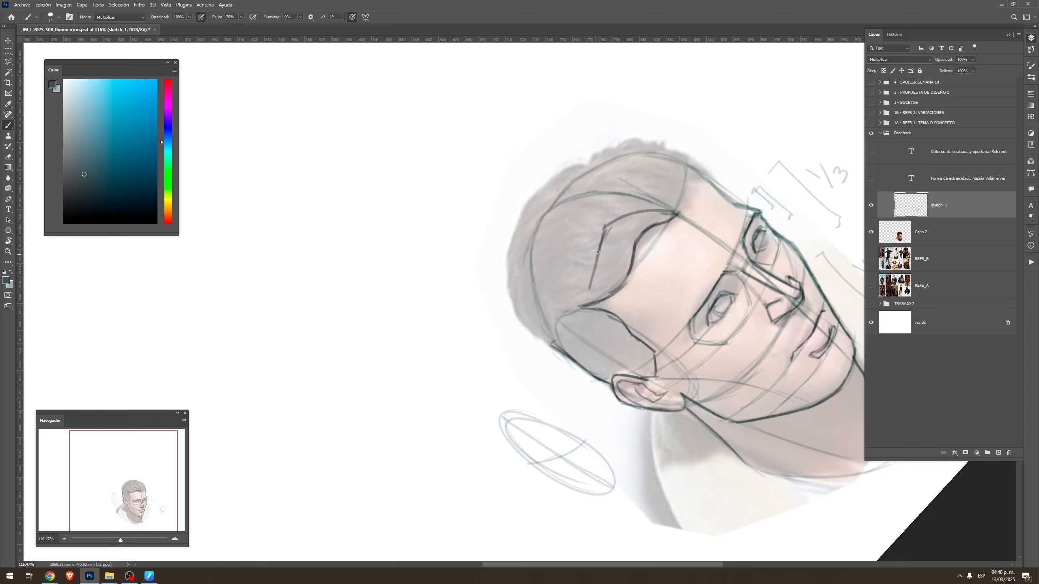
mouse_move(599, 252)
left_mouse_down()
mouse_move(561, 291)
mouse_move(594, 222)
mouse_move(637, 191)
mouse_move(683, 187)
mouse_move(678, 214)
mouse_move(700, 241)
left_mouse_up()
mouse_move(610, 252)
left_mouse_down()
mouse_move(639, 213)
mouse_move(661, 208)
mouse_move(708, 217)
mouse_move(717, 206)
mouse_move(711, 230)
left_mouse_up()
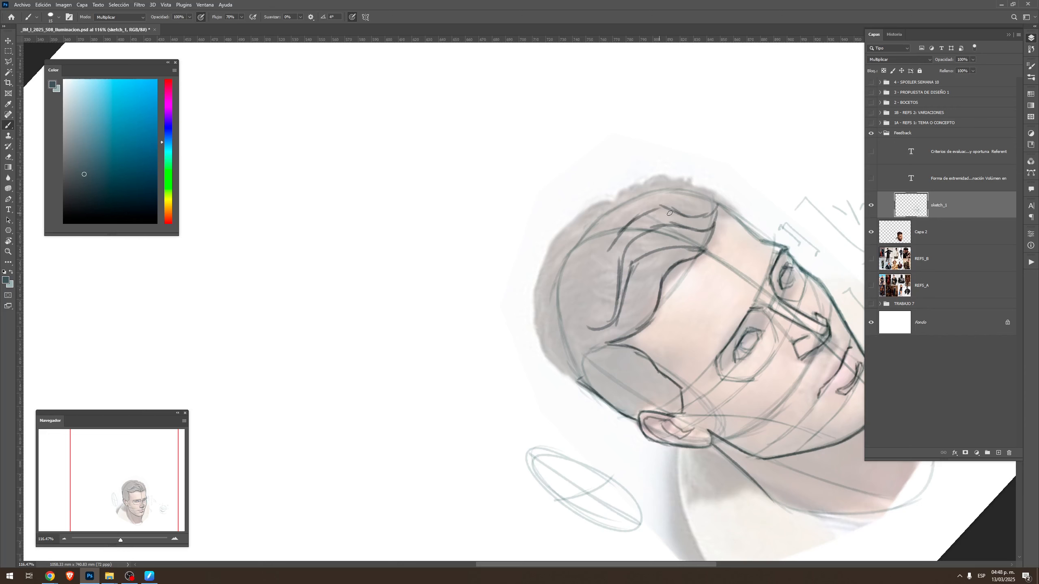
key("Escape")
mouse_move(704, 396)
left_mouse_down()
mouse_move(725, 388)
mouse_move(729, 406)
left_mouse_up()
mouse_move(726, 358)
left_mouse_down()
mouse_move(731, 450)
mouse_move(725, 362)
left_mouse_up()
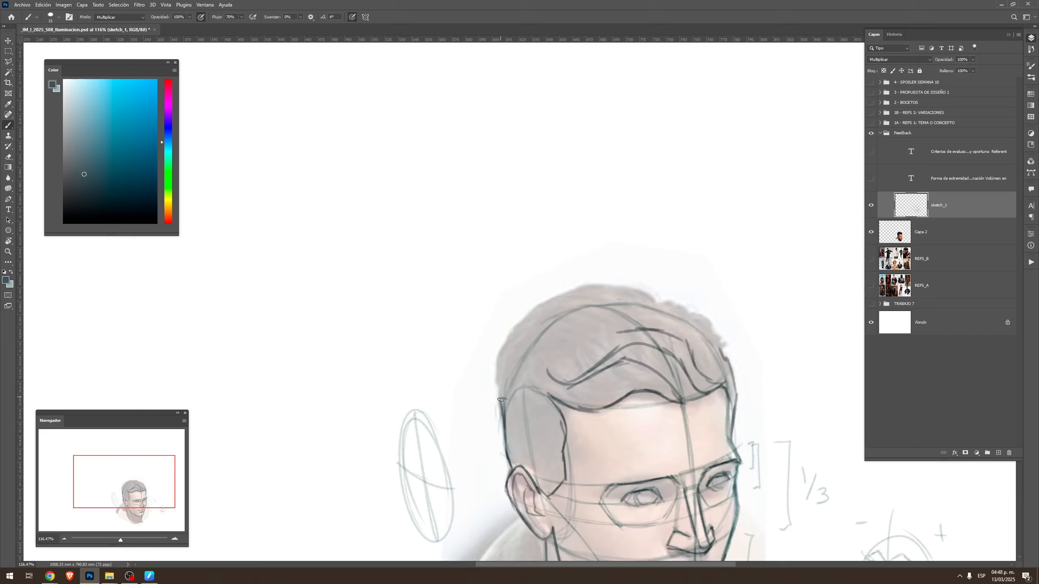
Outline the outer silhouette of the hair from the back of the head over the crown to the far temple
mouse_move(501, 399)
left_mouse_down()
mouse_move(499, 355)
mouse_move(527, 313)
mouse_move(548, 315)
mouse_move(534, 227)
mouse_move(593, 155)
left_mouse_up()
key("Escape")
mouse_move(667, 299)
left_mouse_down()
mouse_move(716, 321)
mouse_move(708, 317)
mouse_move(720, 359)
left_mouse_up()
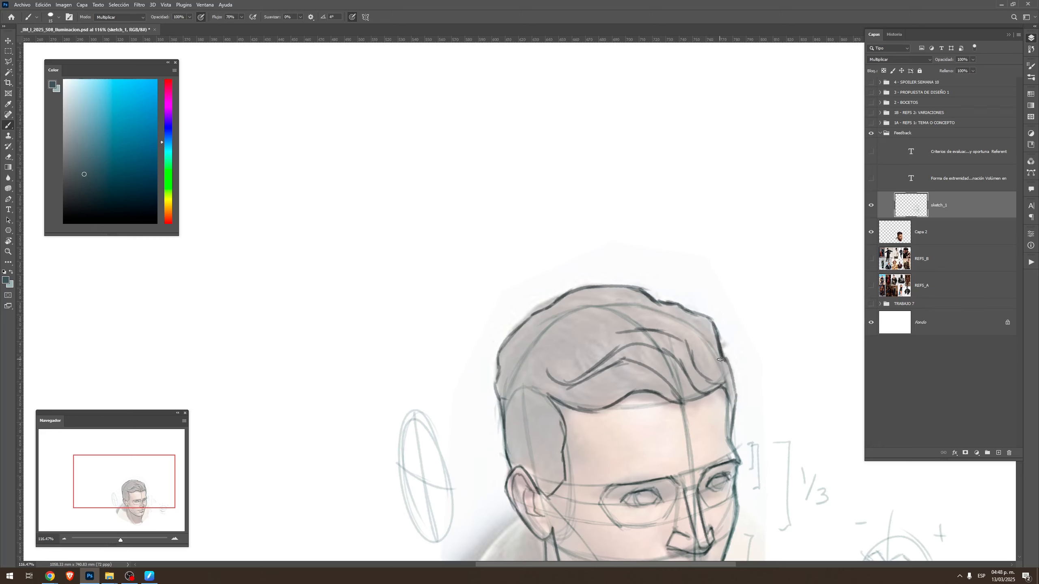
left_click_drag(644, 463, 609, 312)
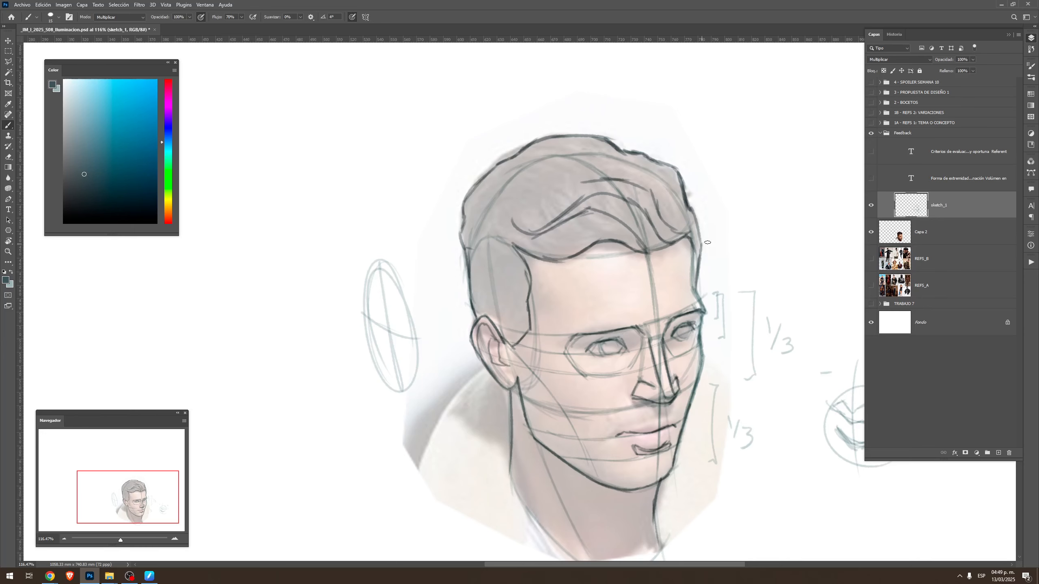
Handwrite the notes "- GESTO" and "- JERARQUÍA LÍNEAS." in the empty area beside the head
left_click_drag(708, 243, 620, 272)
mouse_move(678, 197)
left_mouse_down()
mouse_move(752, 199)
mouse_move(774, 179)
mouse_move(715, 215)
left_mouse_up()
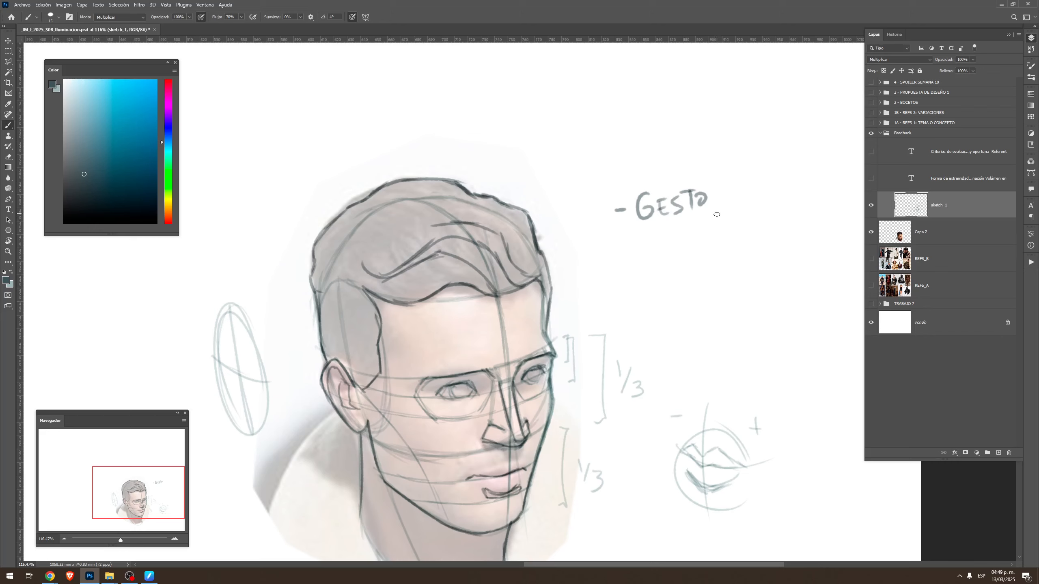
left_click_drag(626, 257, 636, 258)
mouse_move(653, 241)
left_mouse_down()
mouse_move(645, 267)
mouse_move(673, 244)
left_mouse_up()
mouse_move(671, 264)
left_mouse_down()
mouse_move(712, 236)
mouse_move(724, 258)
mouse_move(730, 240)
mouse_move(748, 245)
mouse_move(752, 225)
mouse_move(765, 244)
mouse_move(730, 273)
mouse_move(755, 253)
mouse_move(799, 271)
left_mouse_up()
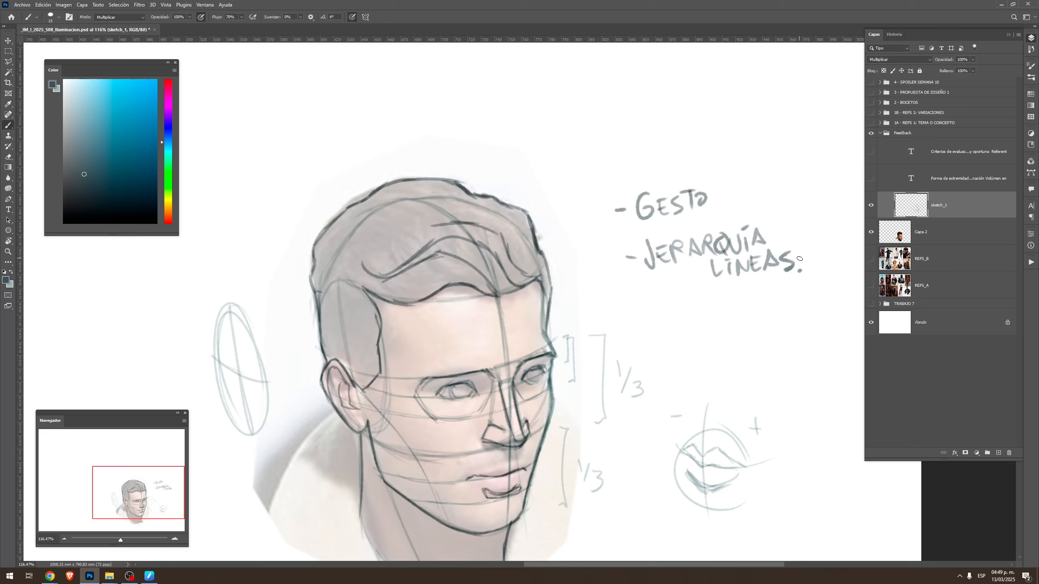
Handwrite the note "- DISEÑO DE FORMAS." below the other two notes
left_click_drag(644, 330, 669, 337)
mouse_move(664, 316)
left_mouse_down()
mouse_move(671, 337)
mouse_move(691, 335)
left_mouse_up()
left_click(679, 313)
mouse_move(705, 317)
left_mouse_down()
mouse_move(705, 330)
mouse_move(713, 315)
mouse_move(733, 315)
mouse_move(723, 305)
left_mouse_up()
left_click_drag(738, 308, 773, 322)
left_click_drag(764, 315, 775, 307)
mouse_move(720, 340)
left_mouse_down()
mouse_move(717, 359)
mouse_move(730, 338)
left_mouse_up()
mouse_move(717, 347)
left_mouse_down()
mouse_move(734, 340)
mouse_move(743, 351)
left_mouse_up()
mouse_move(743, 337)
left_mouse_down()
mouse_move(755, 349)
mouse_move(789, 346)
left_mouse_up()
left_click_drag(791, 330, 790, 347)
left_click(806, 342)
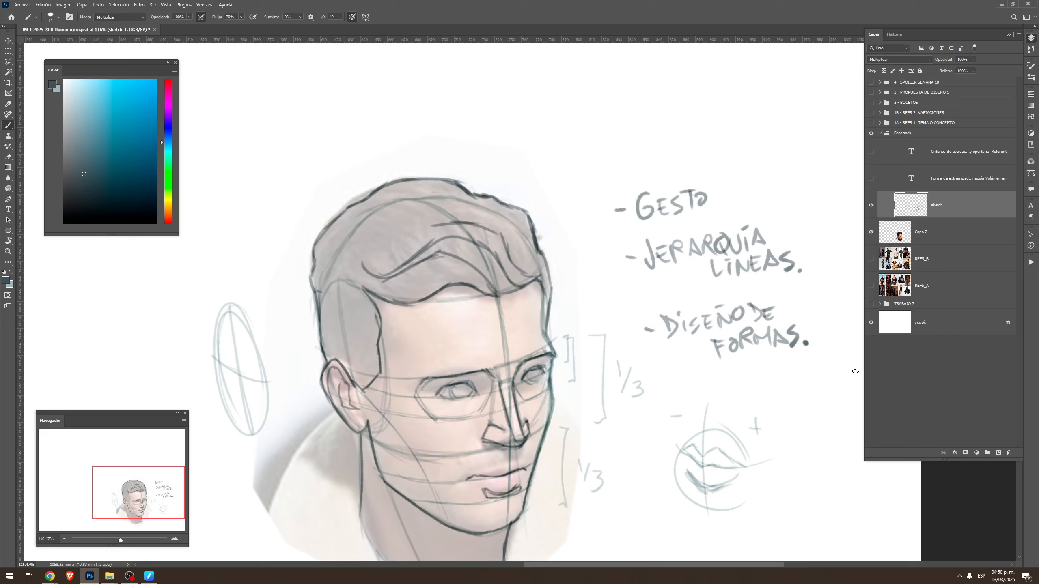
left_click_drag(638, 420, 670, 345)
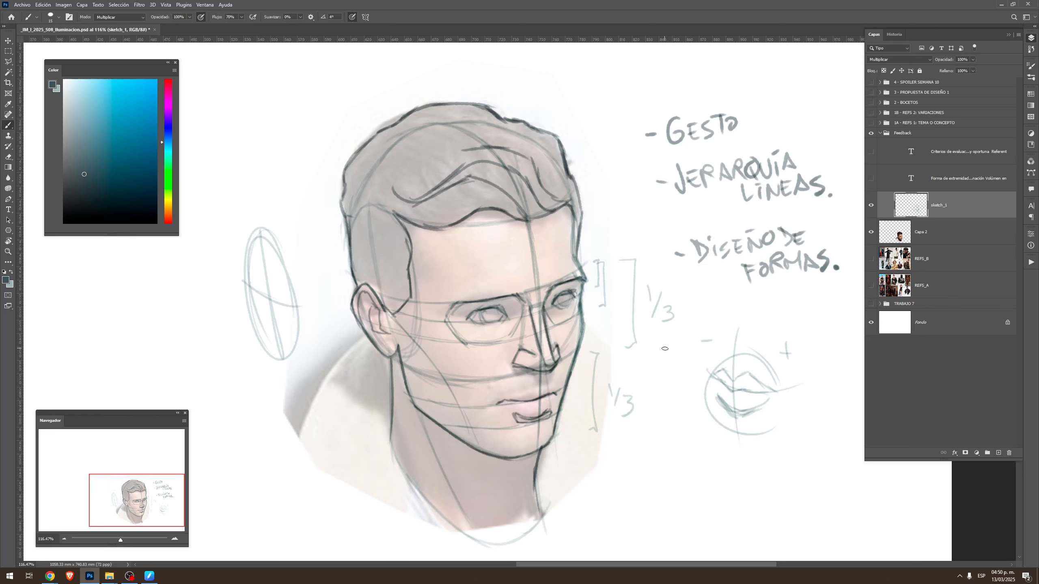
left_click_drag(649, 434, 759, 338)
left_click_drag(631, 394, 628, 459)
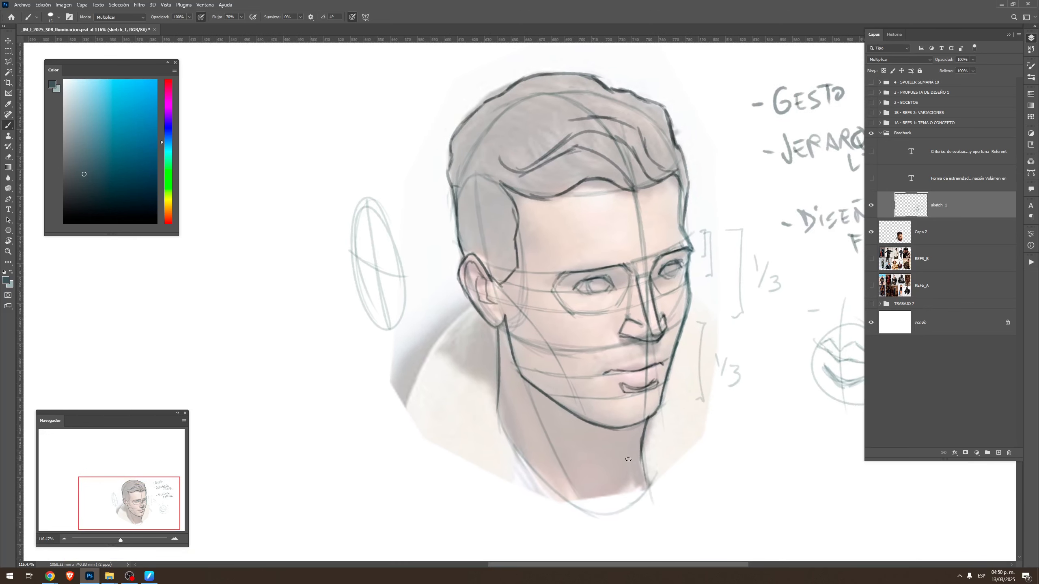
Select the head sketch with a polygonal lasso outline and place a duplicate of it on the blank canvas beside the photo
scroll(702, 324, "down", 3)
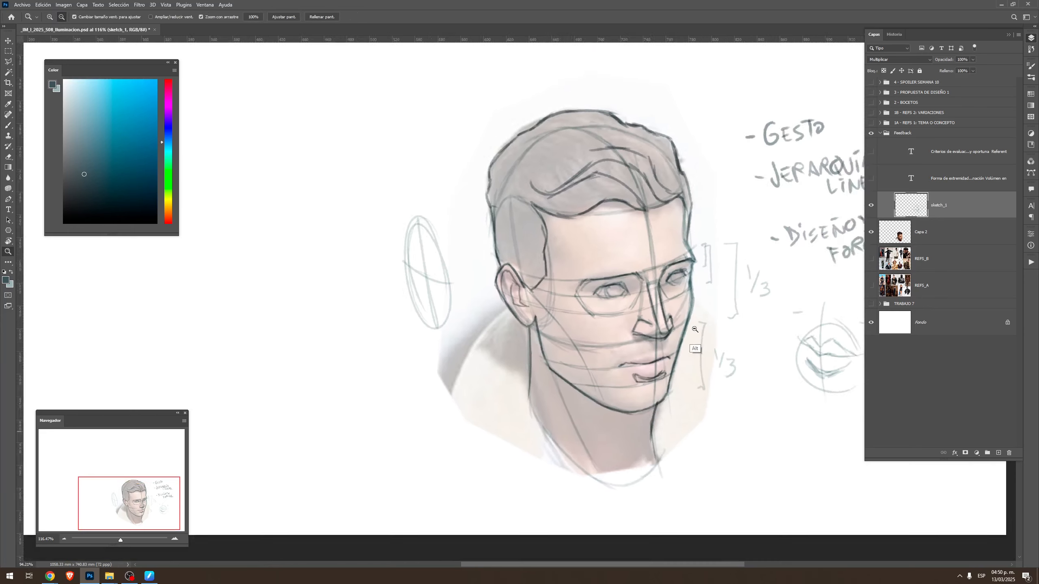
key("l")
left_click(689, 347)
left_click(696, 322)
left_click(703, 304)
left_click(703, 289)
left_click(712, 213)
left_click(698, 158)
left_click(639, 138)
left_click(572, 145)
left_click(536, 190)
left_click(523, 259)
left_click(565, 438)
left_click(629, 485)
left_click(666, 472)
left_click(678, 436)
left_click(680, 386)
left_click(689, 347)
key("v")
left_click_drag(667, 320, 478, 320)
key("ctrl+z")
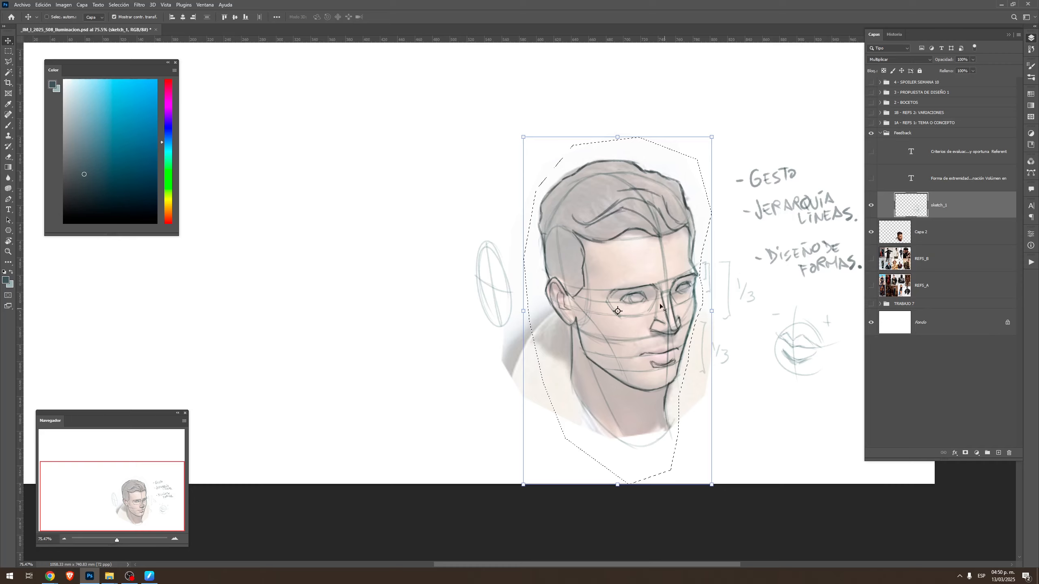
mouse_move(663, 308)
left_mouse_down()
mouse_move(705, 339)
mouse_move(403, 336)
left_mouse_up()
left_click_drag(520, 370, 596, 370)
key("ctrl+d")
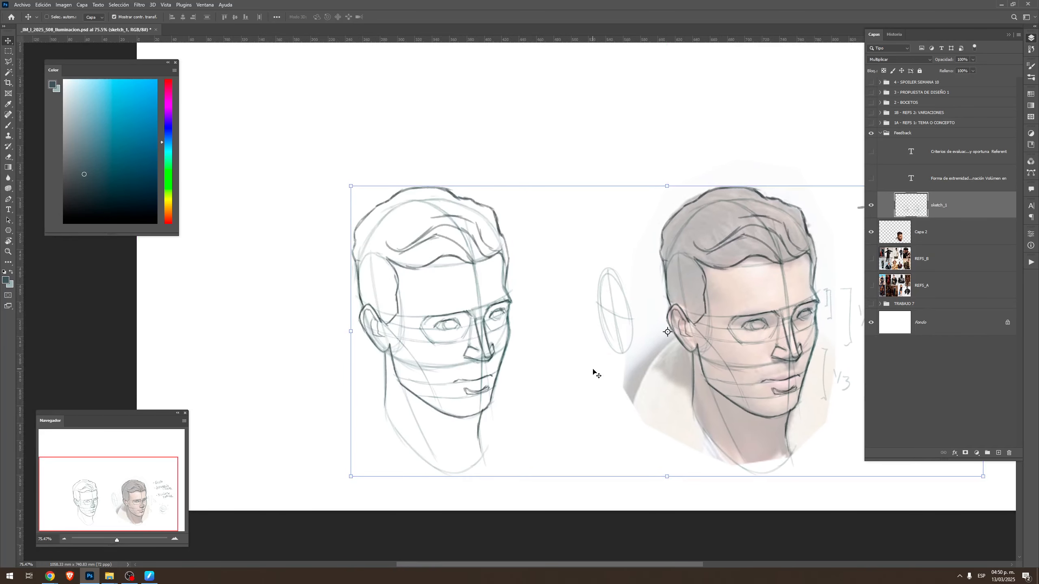
Select the copied head with a rectangular marquee and apply a Curves adjustment that lightens the midtones from input 138 to output 168
key("m")
mouse_move(338, 148)
left_mouse_down()
mouse_move(516, 491)
mouse_move(534, 500)
left_mouse_up()
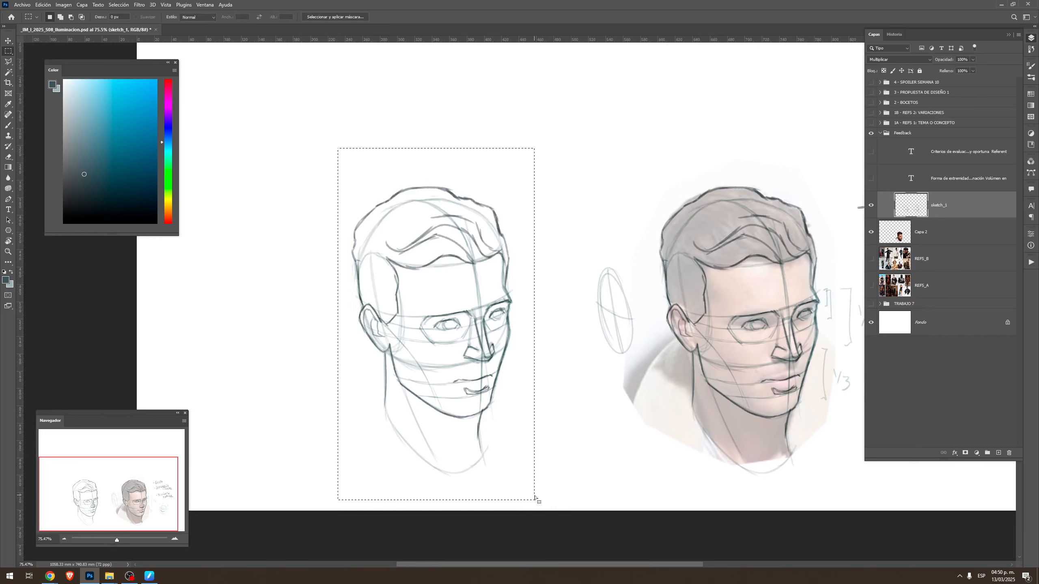
key("ctrl+m")
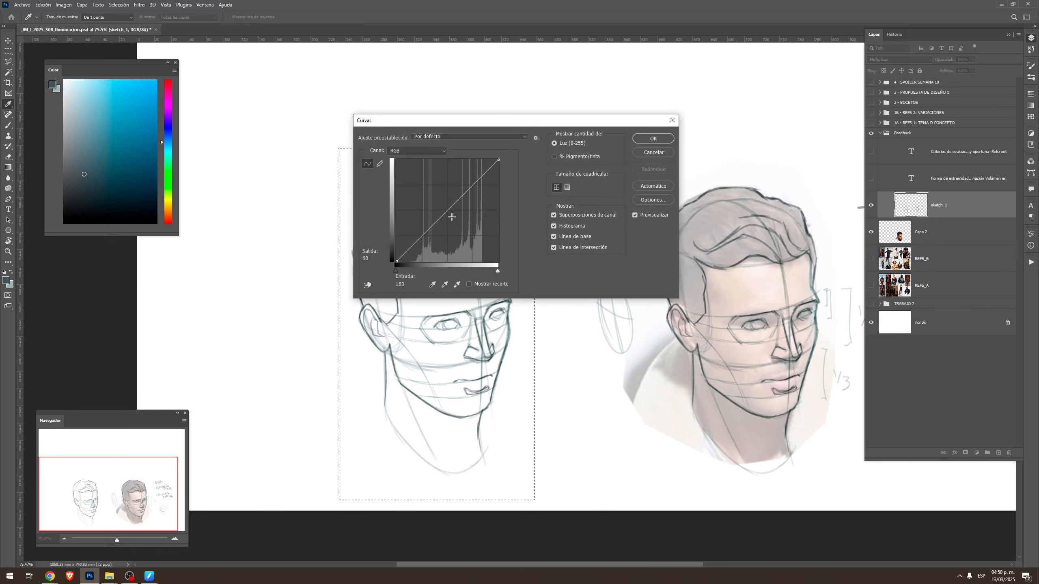
mouse_move(461, 122)
left_mouse_down()
mouse_move(635, 100)
mouse_move(372, 197)
mouse_move(635, 196)
left_mouse_up()
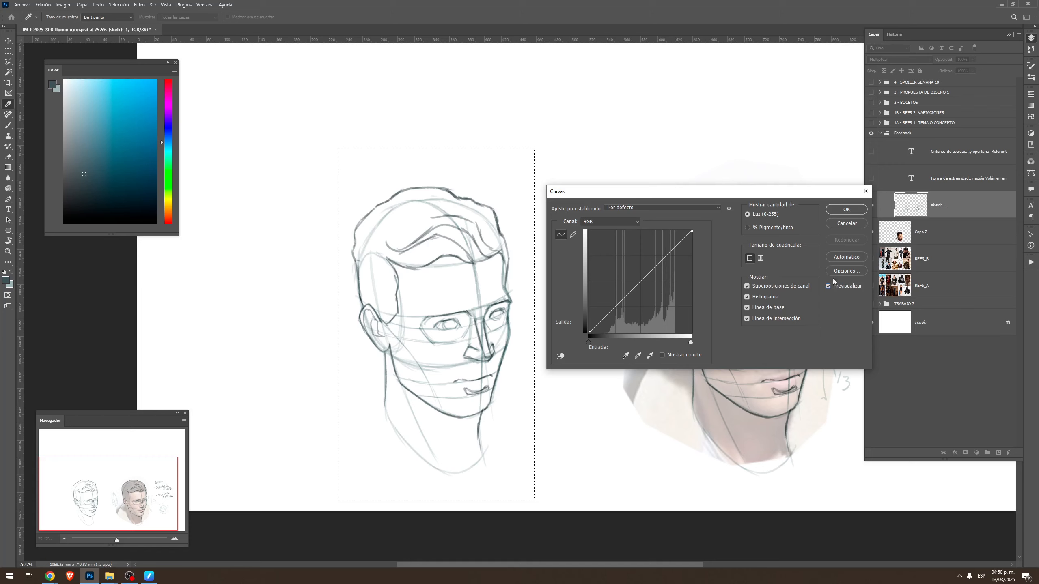
mouse_move(634, 288)
left_mouse_down()
mouse_move(634, 314)
mouse_move(620, 300)
mouse_move(626, 315)
mouse_move(644, 265)
left_mouse_up()
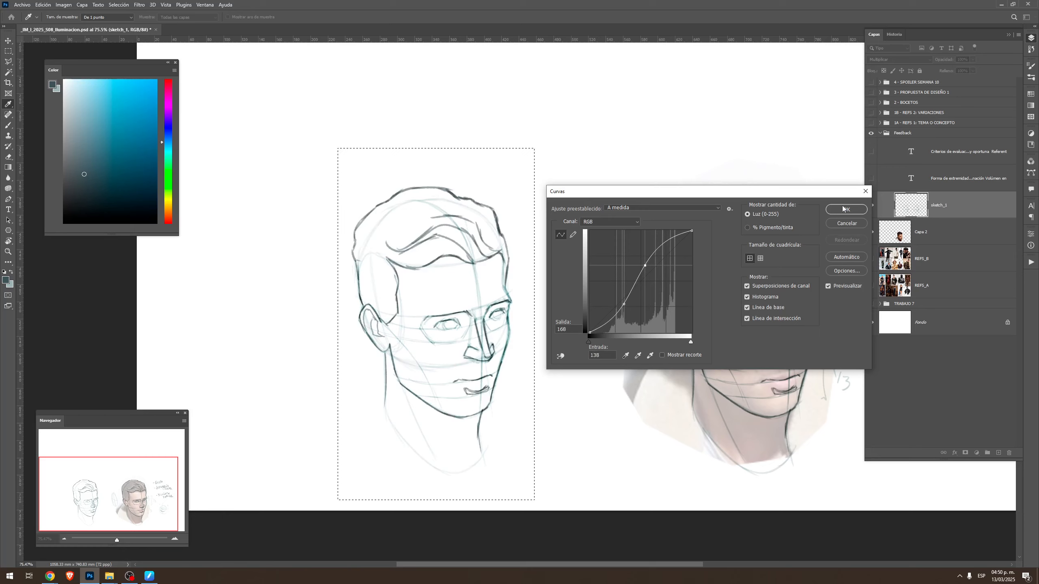
left_click(844, 210)
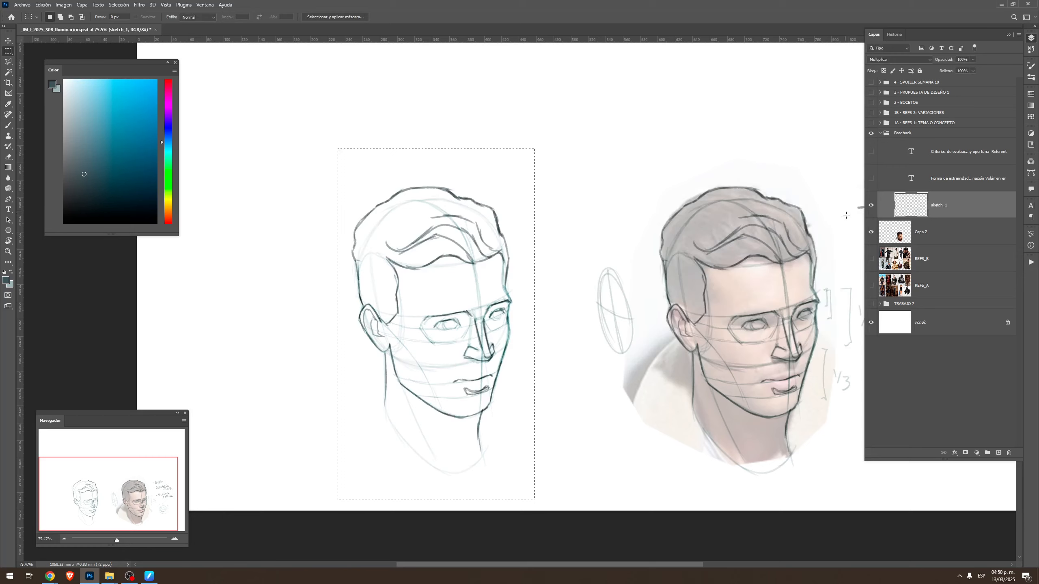
Apply a Brightness/Contrast adjustment to the selected head copy with the contrast set to -30
left_click(64, 4)
mouse_move(82, 26)
left_click(223, 26)
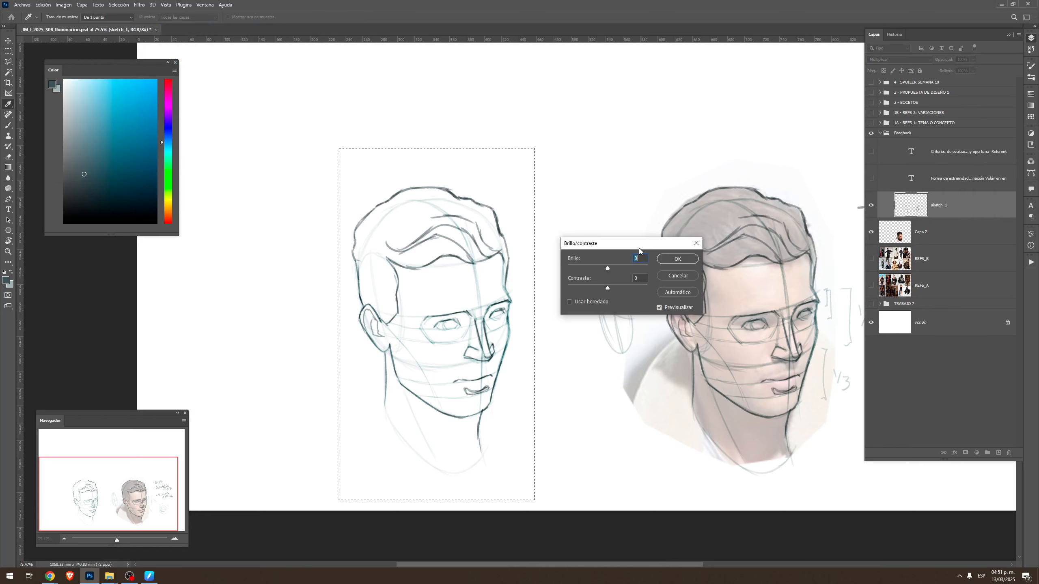
left_click(630, 282)
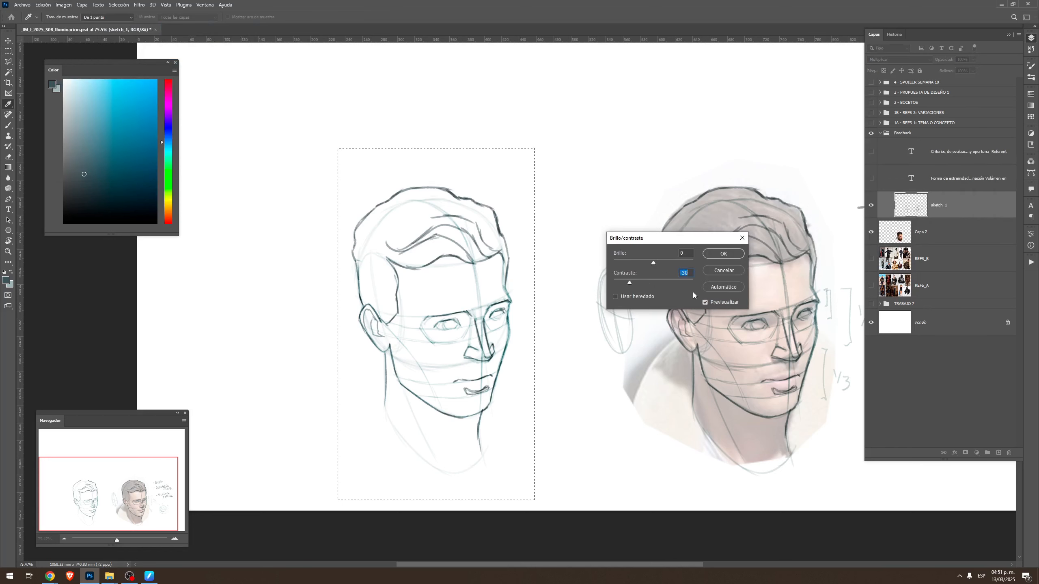
left_click(723, 254)
Apply a Hue/Saturation adjustment to the head copy with saturation -46 and clear the selection
key("ctrl+u")
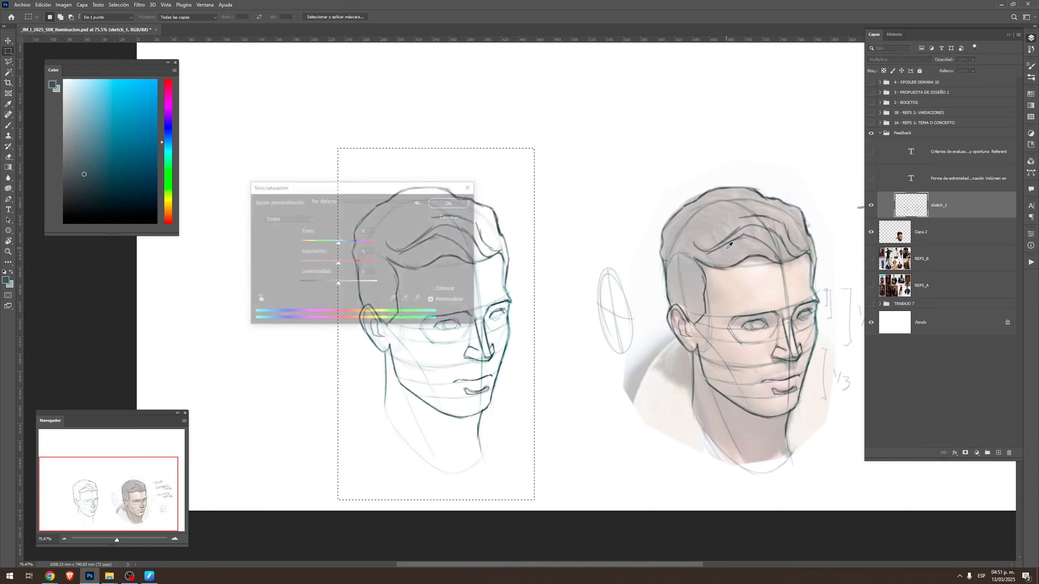
left_click_drag(393, 186, 722, 185)
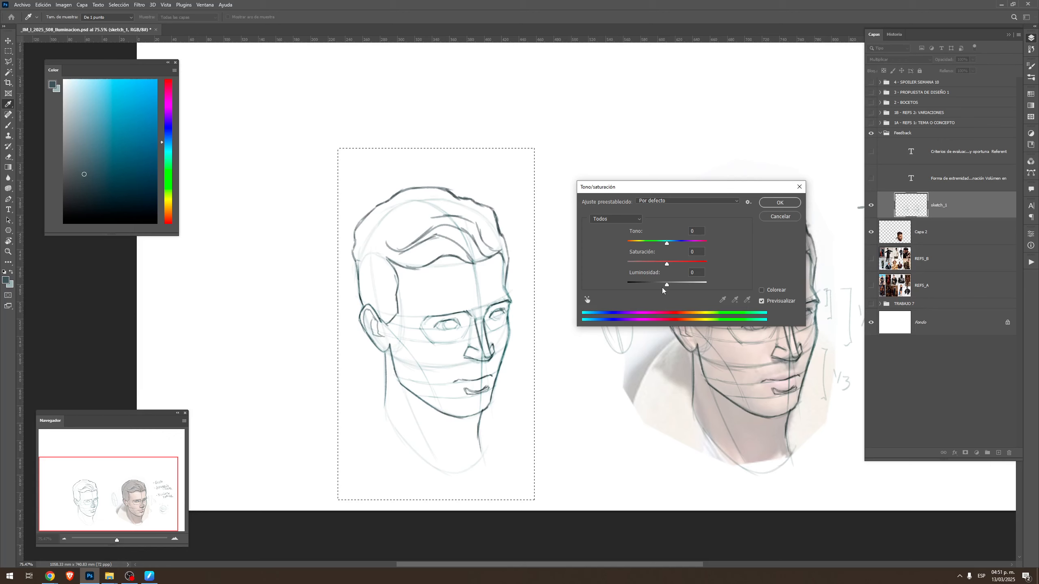
left_click(650, 264)
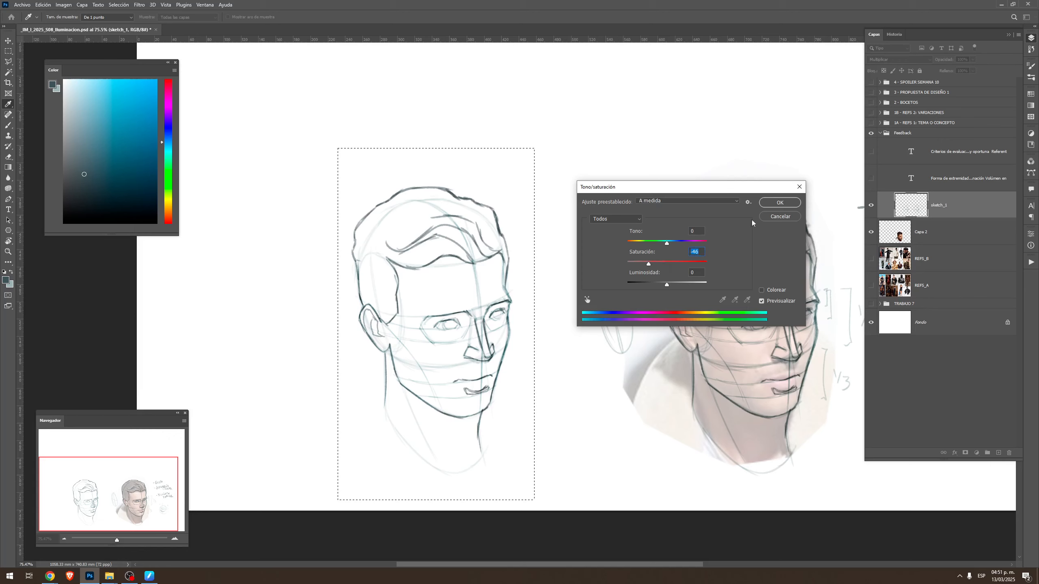
left_click(780, 202)
key("ctrl+d")
Hide the reference photo, restore the selection around the head copy, and apply Levels with a white input of 237
left_click(871, 232)
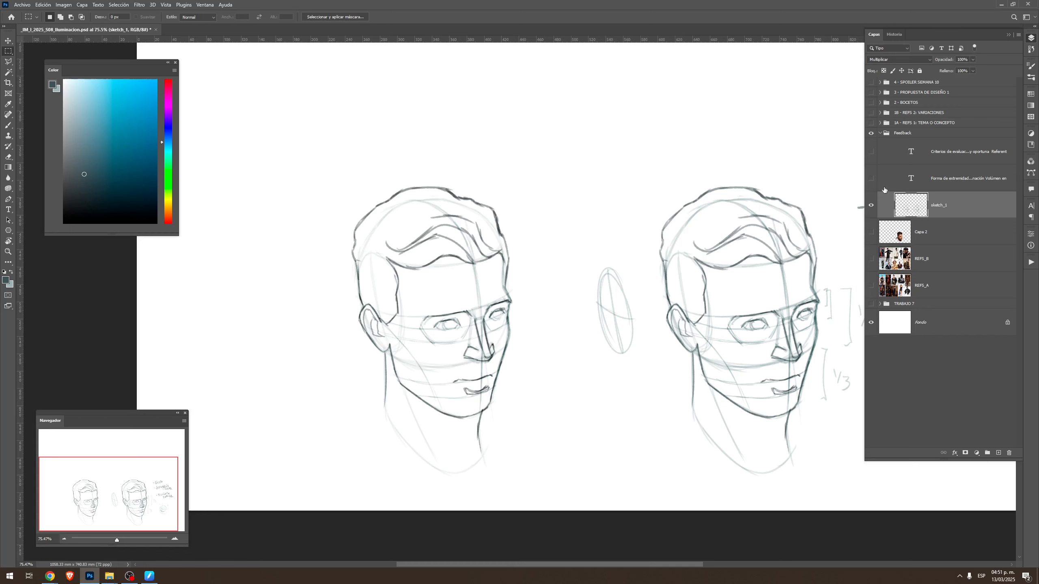
key("l")
key("ctrl+shift+d")
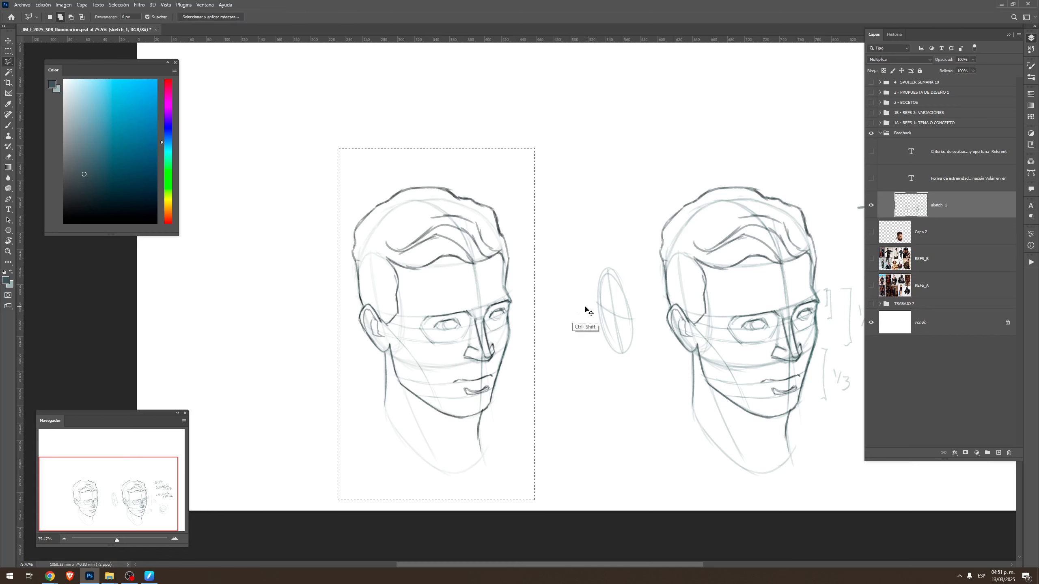
key("ctrl+l")
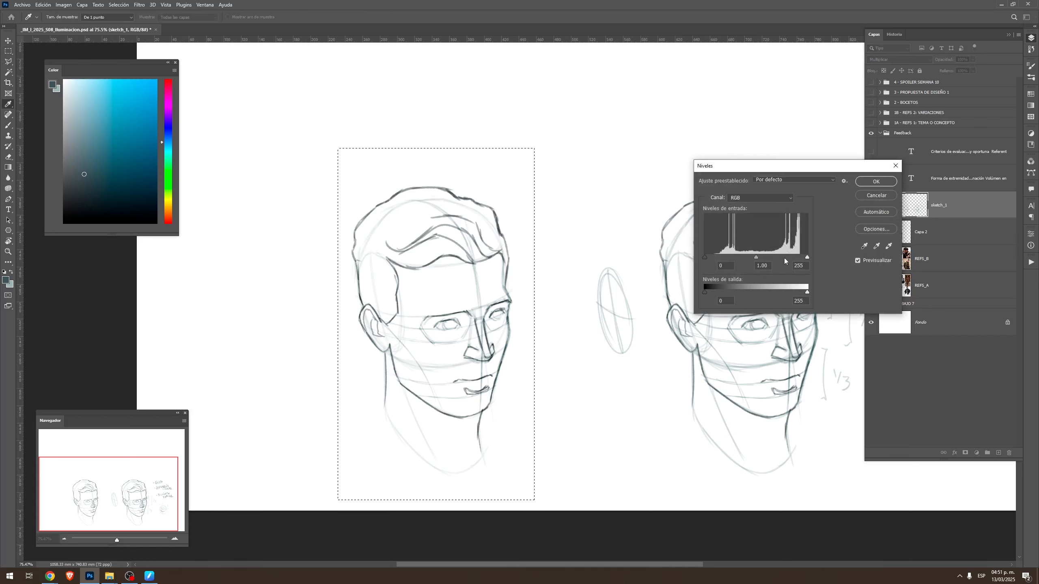
left_click_drag(807, 257, 802, 256)
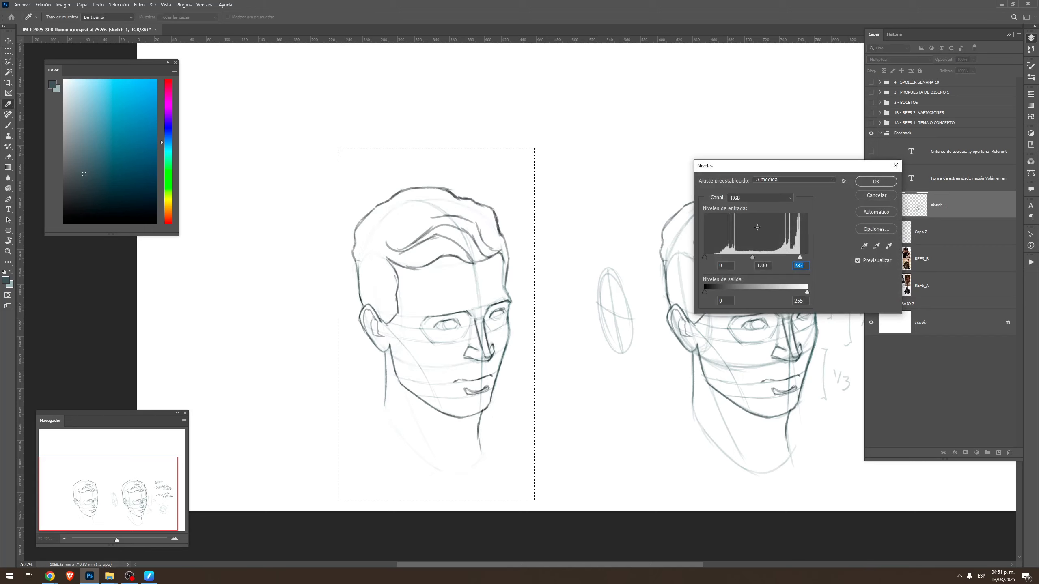
left_click(878, 186)
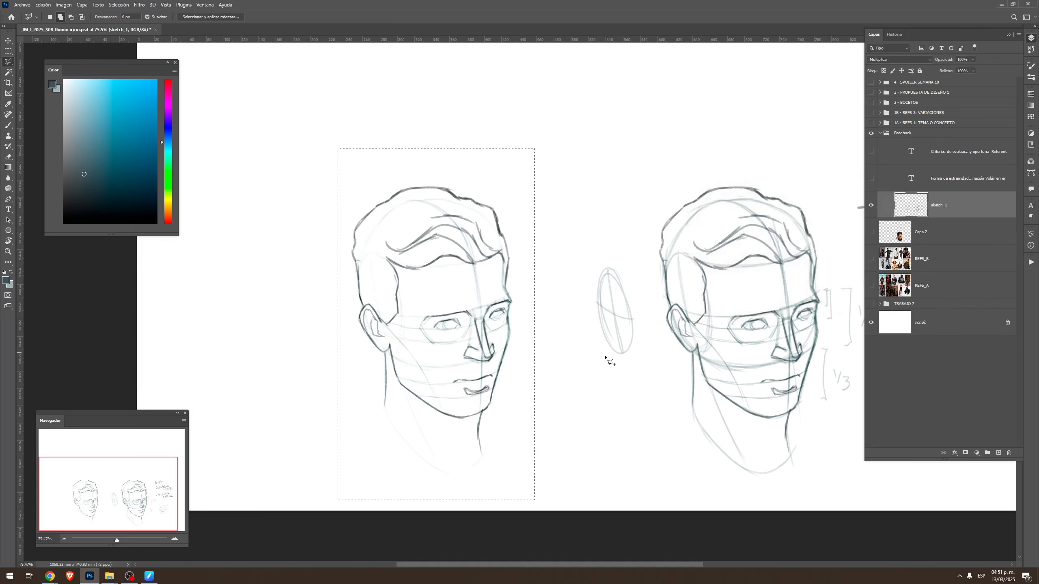
Draw the irises in both eyes of the copied head with a smaller brush and clear the selection
key("z")
mouse_move(476, 312)
left_mouse_down()
mouse_move(487, 310)
mouse_move(431, 343)
mouse_move(449, 345)
left_mouse_up()
key("b")
key("bracketleft")
key("ctrl+z")
left_click_drag(531, 317, 542, 323)
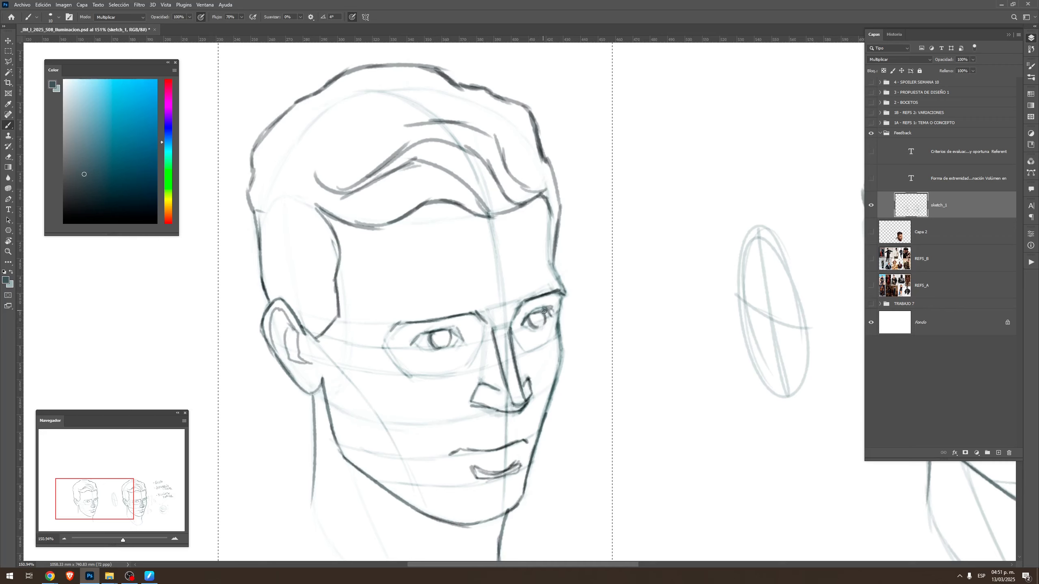
key("z")
mouse_move(650, 361)
left_mouse_down()
mouse_move(628, 374)
mouse_move(638, 375)
left_mouse_up()
key("ctrl+d")
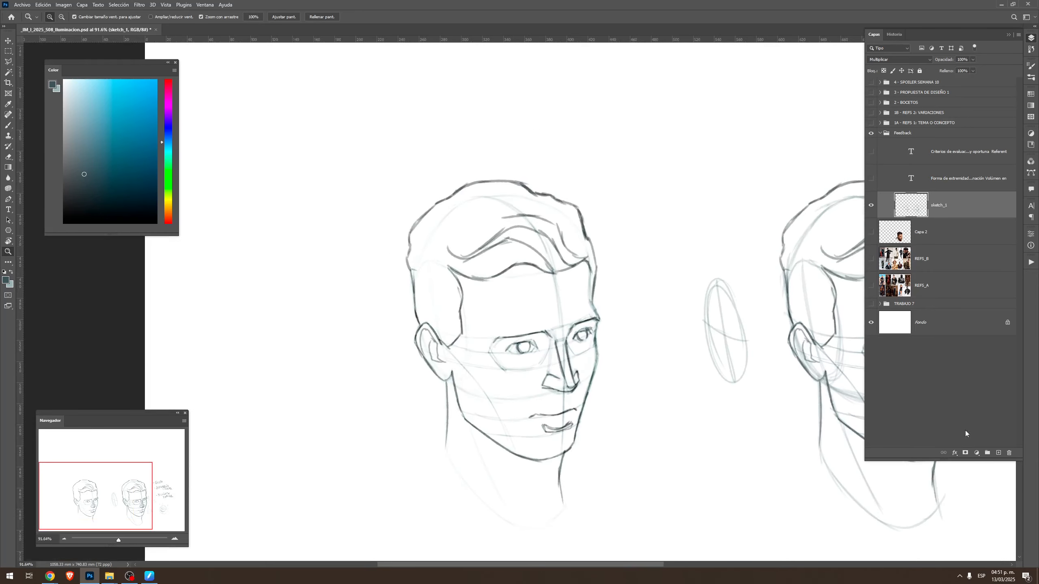
Create a new layer beneath sketch_1 and name it sketch_21
left_click(998, 453, "ctrl")
double_click(938, 232)
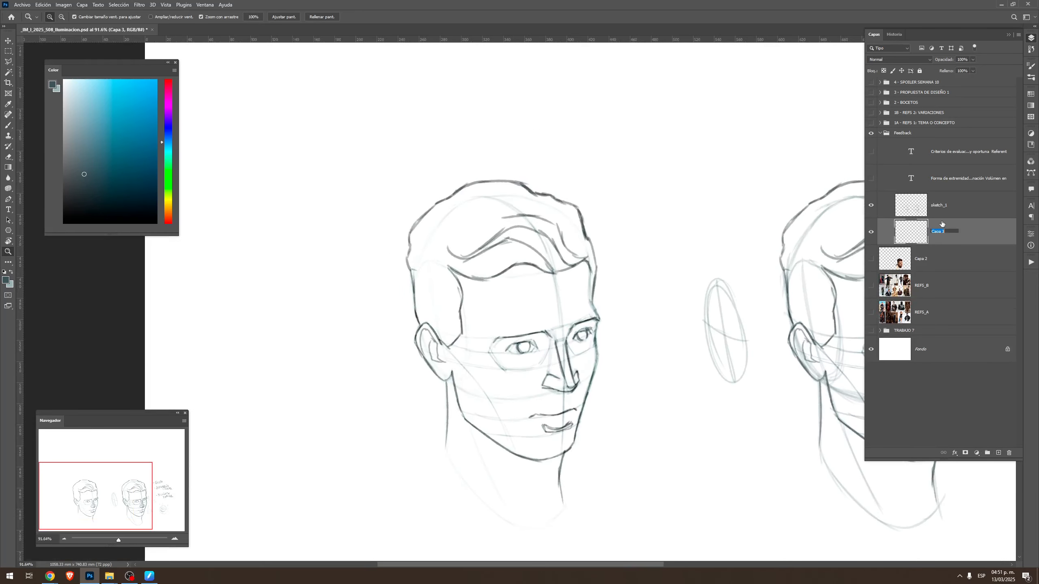
key("Return")
On the sketch_1 layer, redraw the faded neck lines below the jaw and at the back of the neck on the copied head
left_click_drag(583, 322, 588, 300)
key("b")
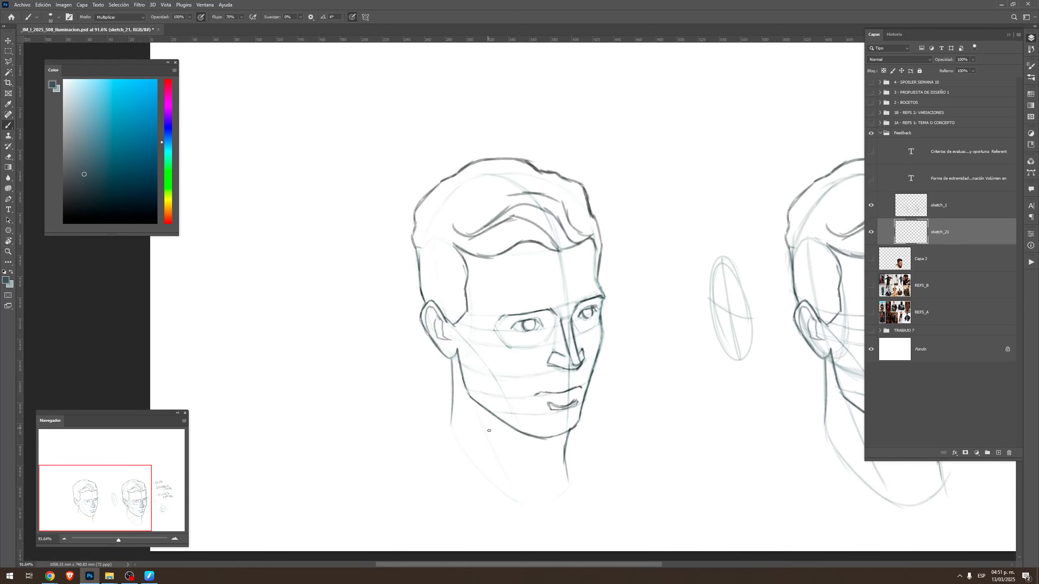
left_click(946, 215)
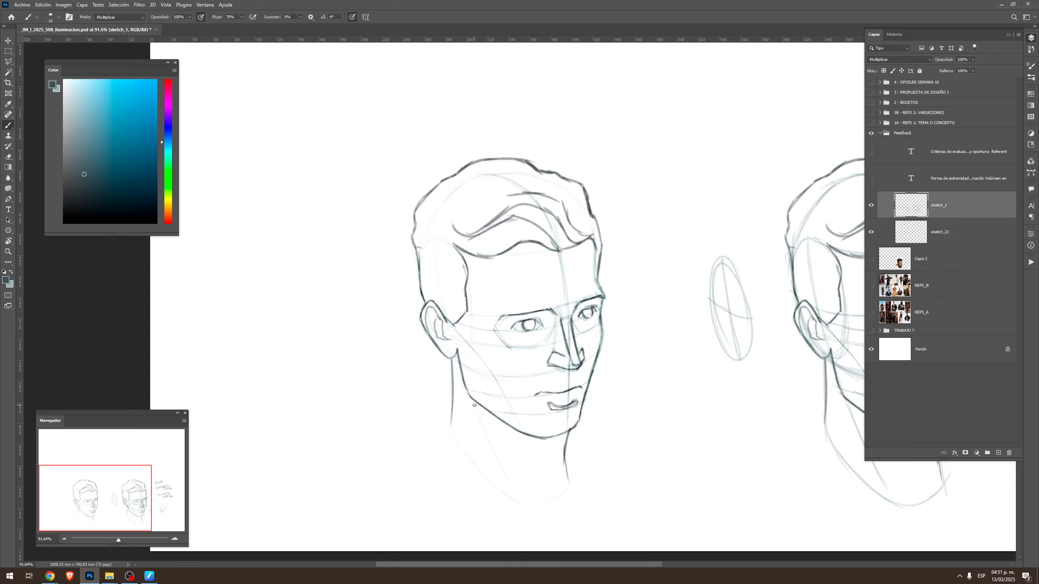
left_click_drag(475, 406, 508, 481)
left_click_drag(452, 420, 474, 458)
left_click_drag(714, 381, 626, 351)
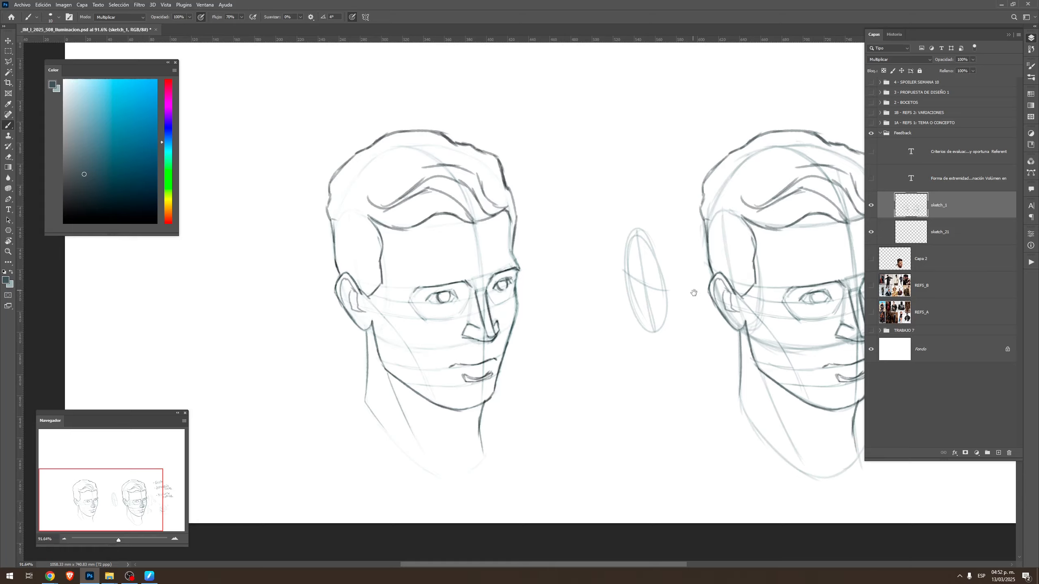
Handwrite the note "HERR. FORMA (LAZO)" above and beside the copied head
left_click_drag(694, 293, 724, 380)
mouse_move(545, 190)
left_mouse_down()
mouse_move(550, 212)
mouse_move(555, 197)
left_mouse_up()
left_click_drag(553, 189, 556, 206)
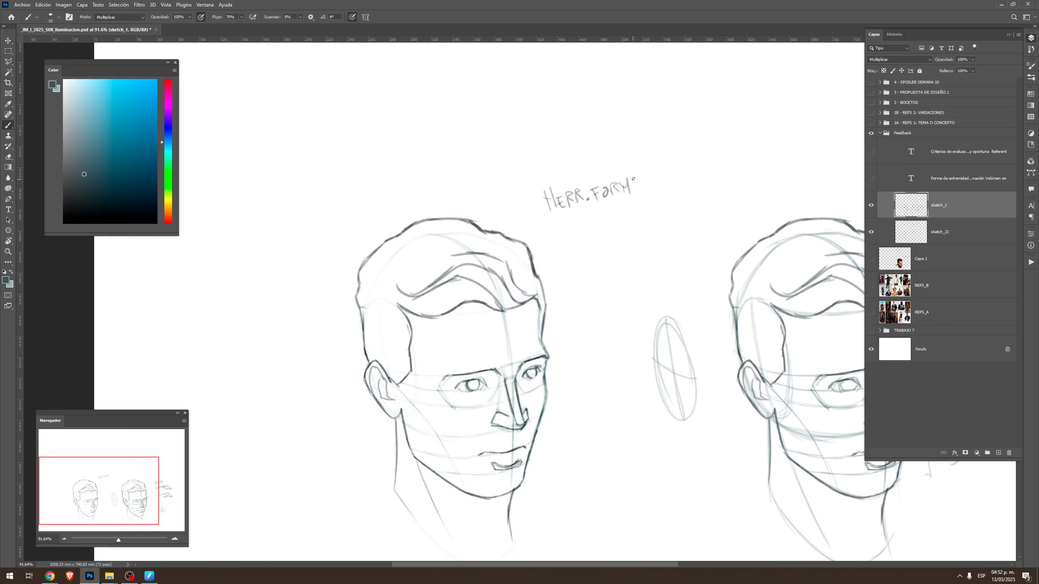
left_click_drag(592, 214, 588, 232)
mouse_move(597, 215)
left_mouse_down()
mouse_move(605, 229)
mouse_move(643, 224)
left_mouse_up()
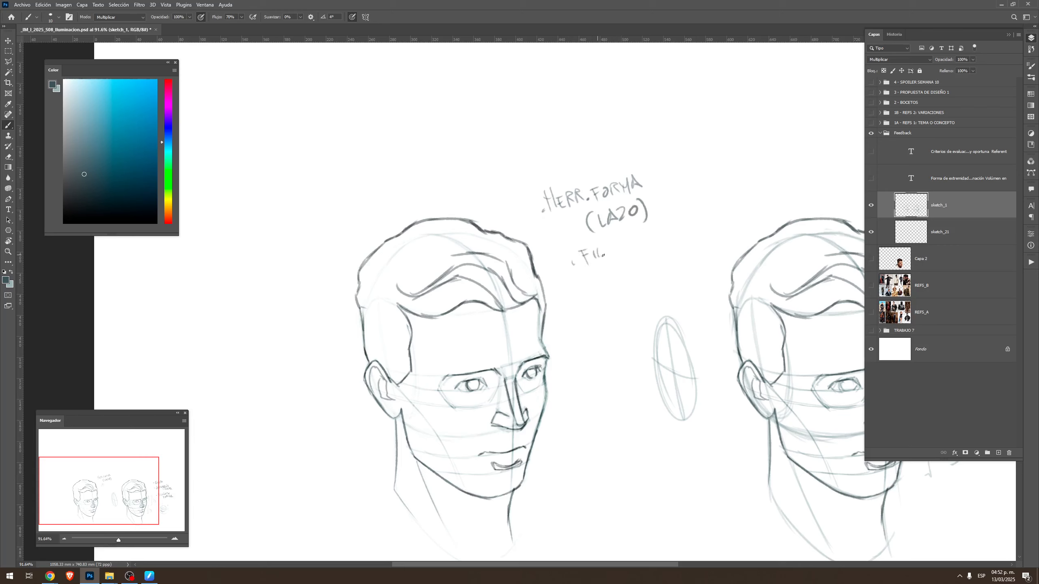
Handwrite the note "FILTROS - UMBRAL." below the lasso tool note
left_click_drag(614, 242, 614, 254)
left_click_drag(614, 242, 609, 270)
left_click_drag(615, 262, 668, 250)
left_click_drag(671, 241, 678, 251)
left_click(682, 250)
left_click_drag(615, 389, 614, 326)
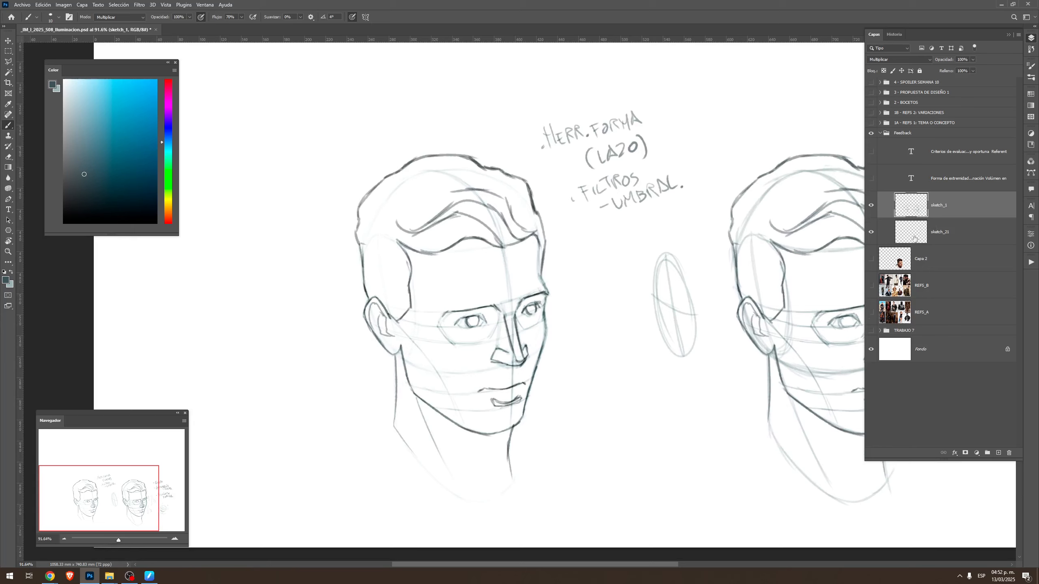
Show the reference photo on layer Capa 2 and move it to the blank canvas on the left of the copied head
left_click(871, 260)
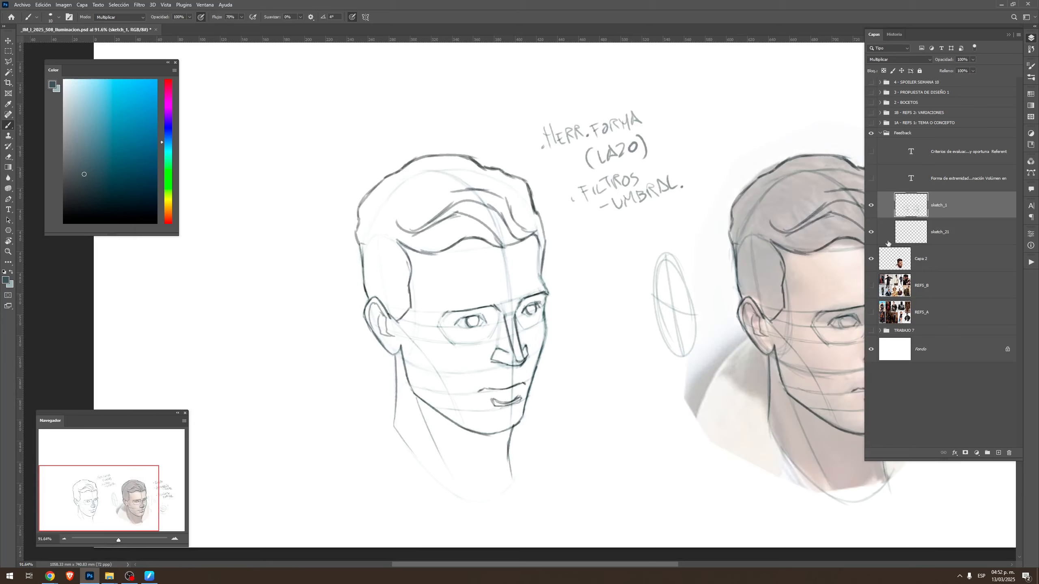
left_click(893, 251)
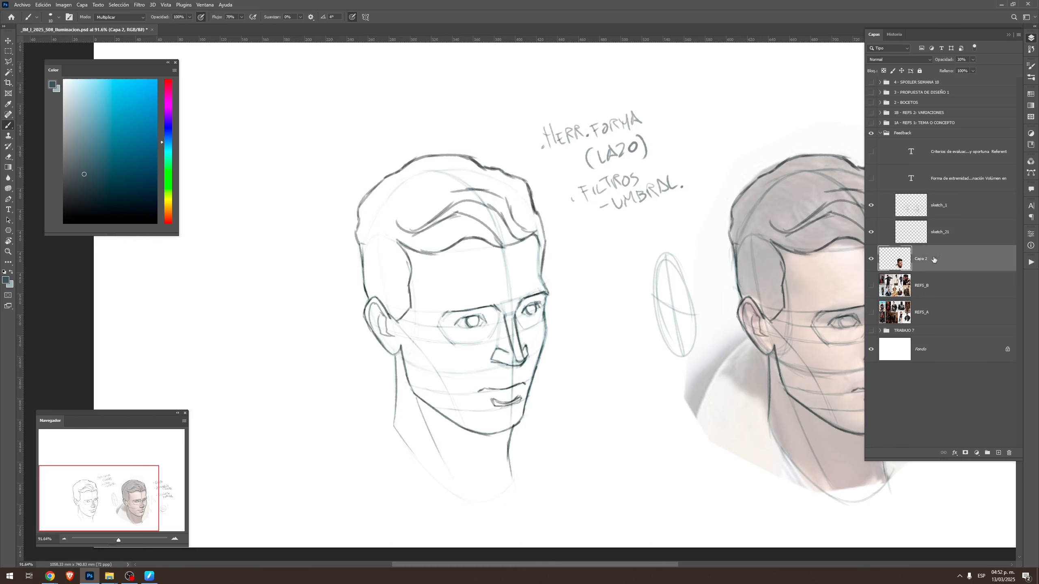
key("z")
left_click_drag(798, 322, 715, 280)
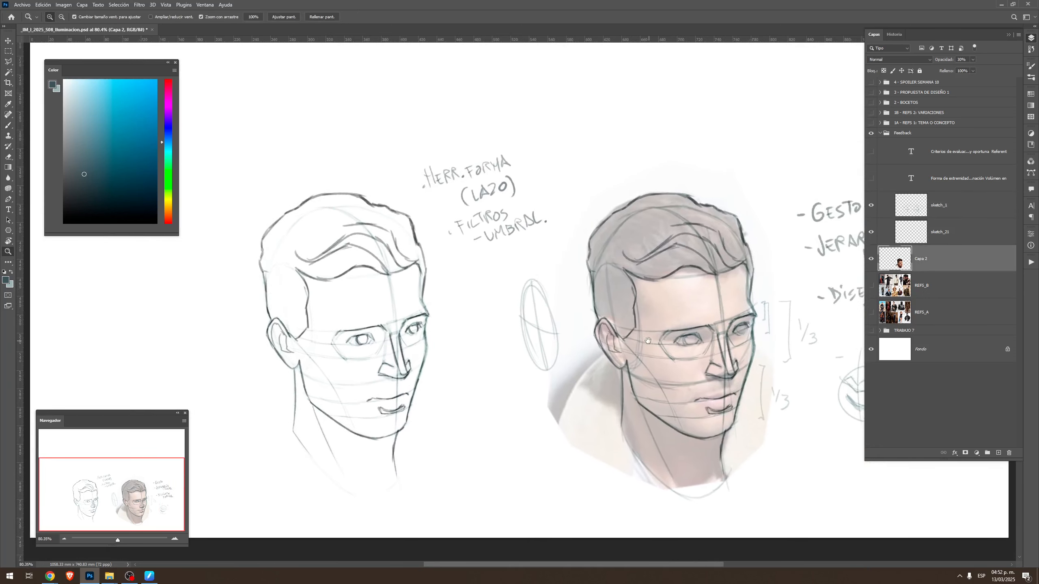
key("v")
left_click_drag(715, 389, 201, 391)
left_click_drag(416, 292, 669, 296)
Shift the sketch layers farther from the photo and set the photo layer's opacity to 100%
left_click(941, 206, "shift")
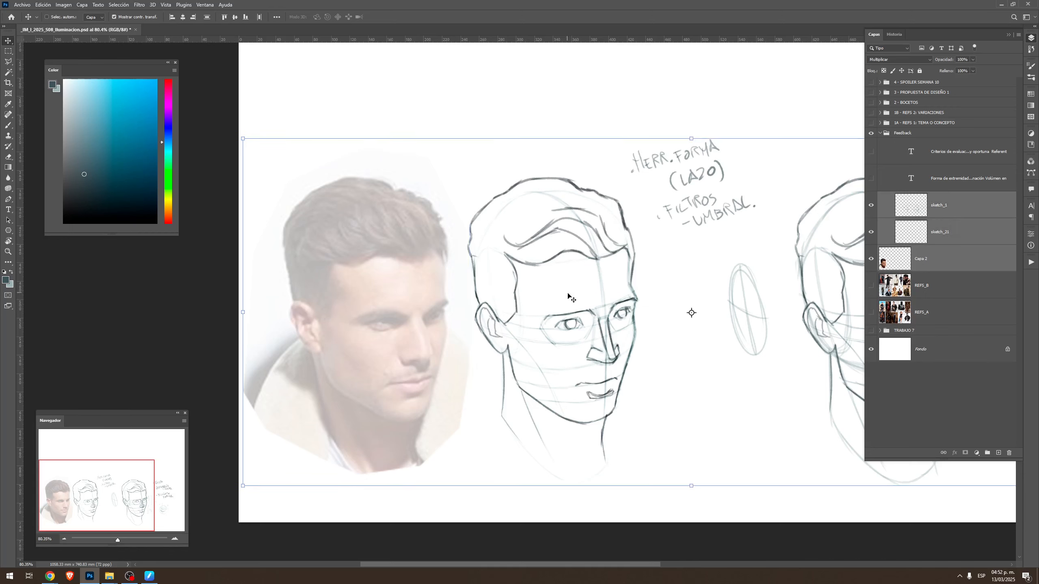
left_click_drag(570, 298, 655, 300)
left_click(935, 252)
left_click_drag(518, 353, 455, 348)
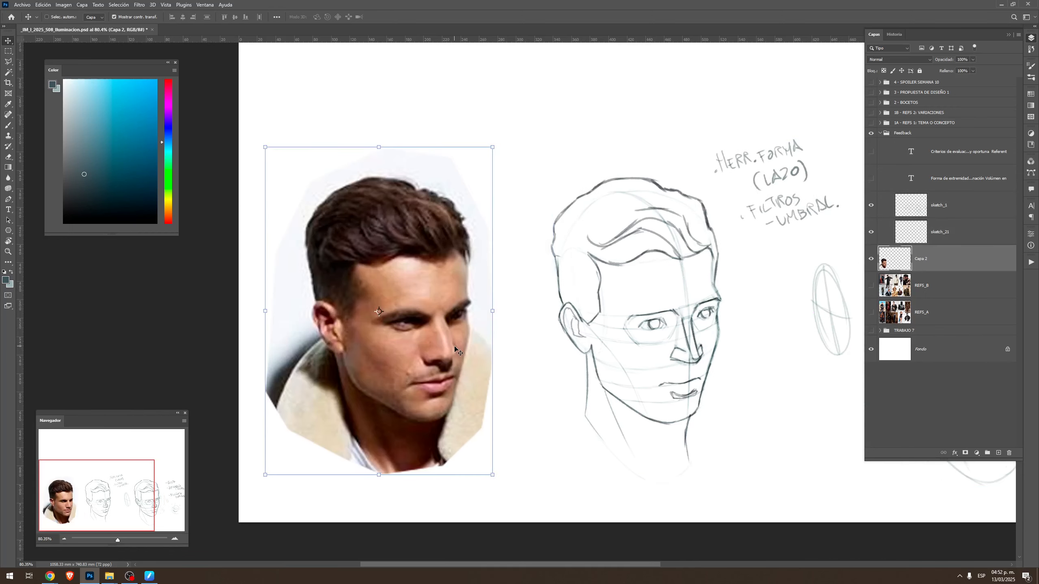
Add a Threshold (Umbral) adjustment layer directly above the photo layer Capa 2
left_click(977, 453)
left_click(951, 425)
left_click(977, 453)
left_click(976, 455)
left_click(977, 456)
left_click(978, 456)
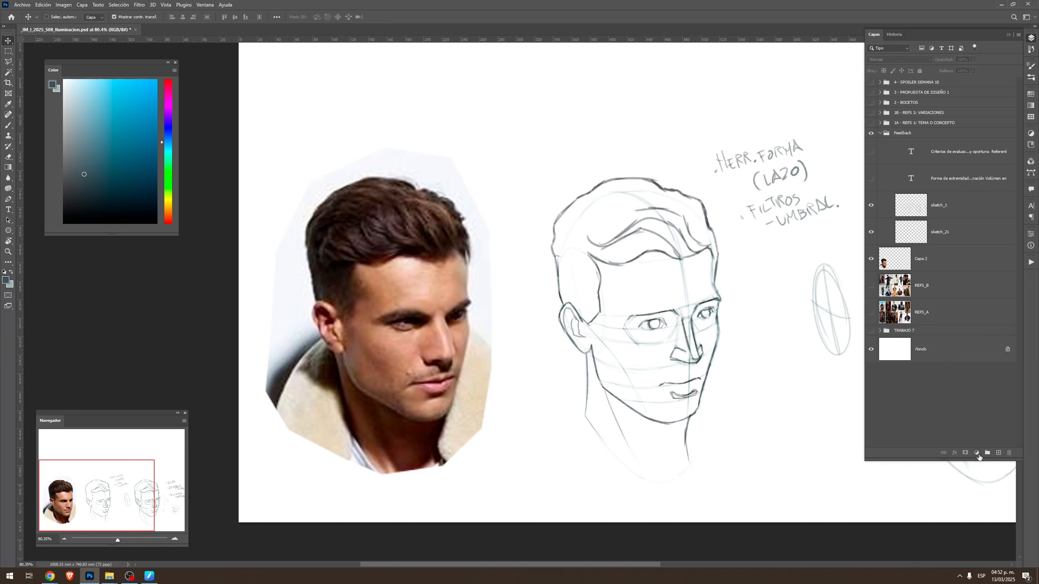
left_click(947, 265)
left_click(977, 450)
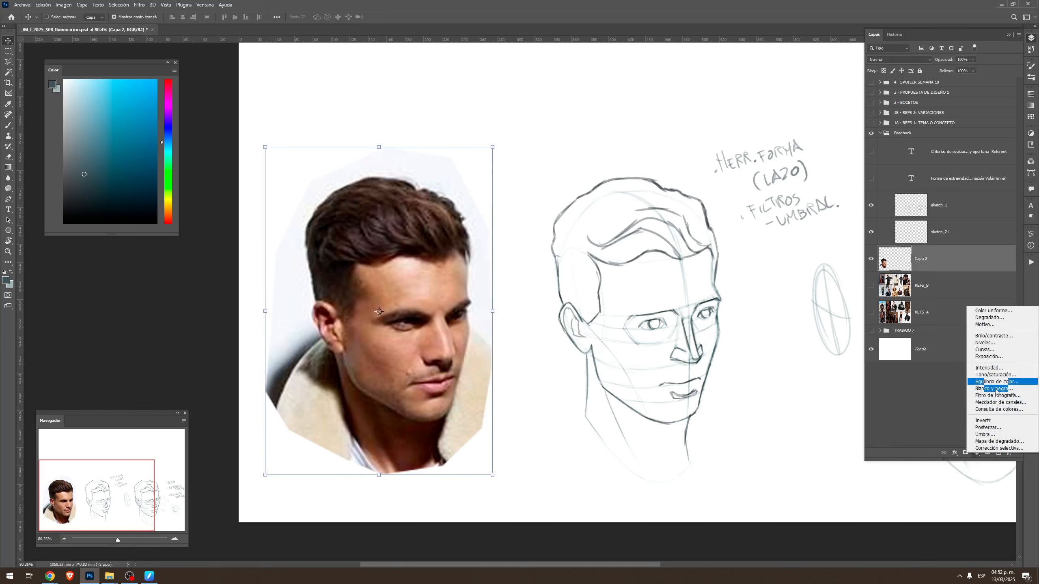
left_click(987, 439)
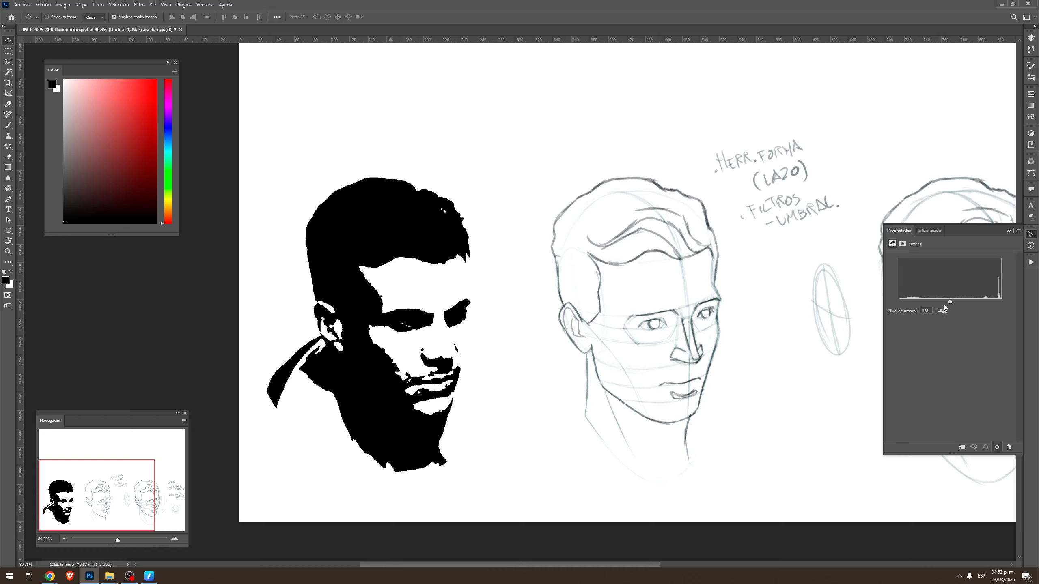
key("F7")
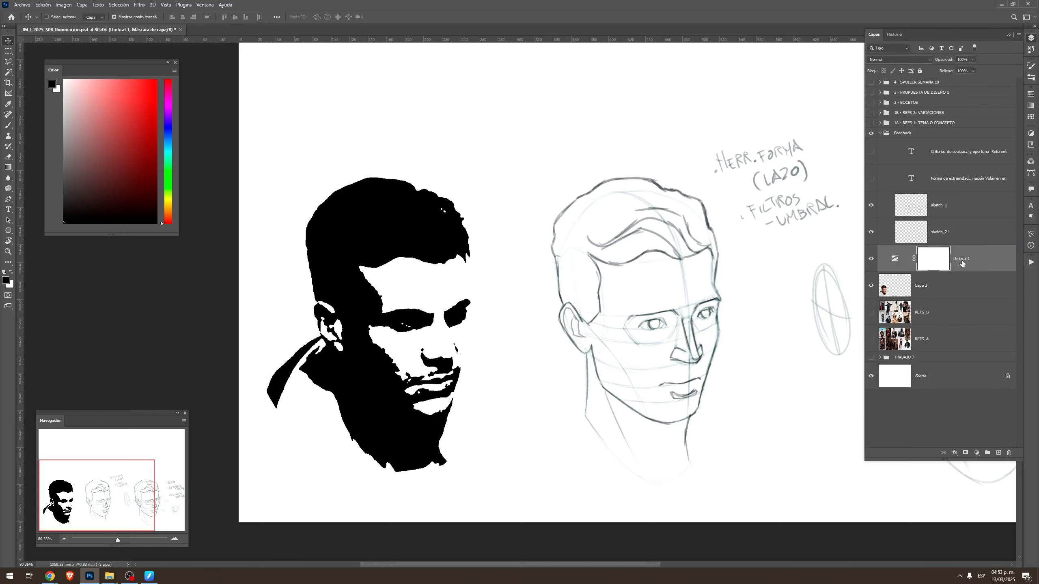
Try the Threshold layer above the sketch layers, and return it to directly above the photo layer
mouse_move(961, 266)
left_mouse_down()
mouse_move(963, 297)
mouse_move(962, 222)
mouse_move(977, 201)
left_mouse_up()
key("ctrl+z")
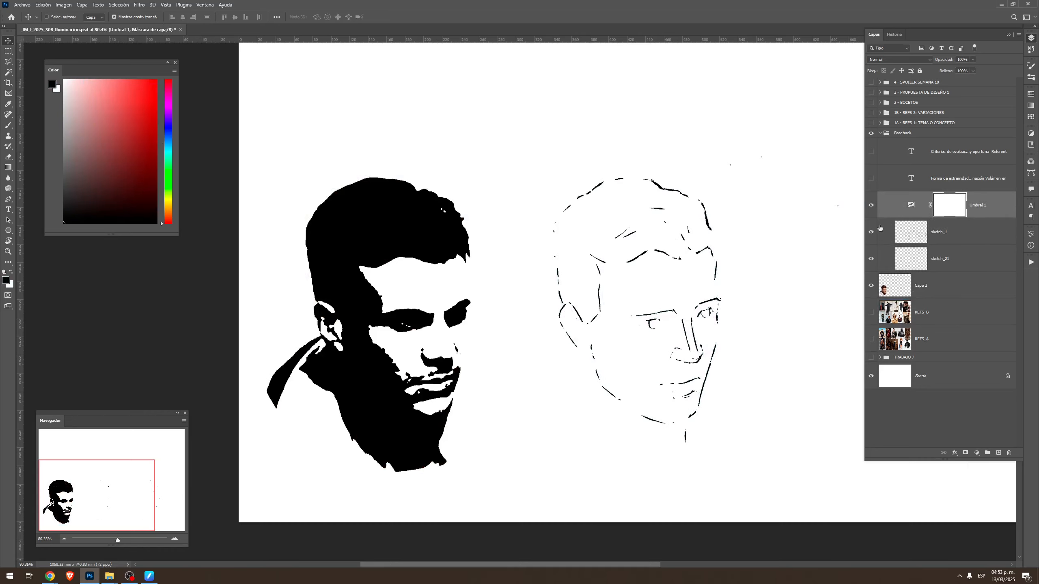
left_click_drag(988, 206, 964, 273)
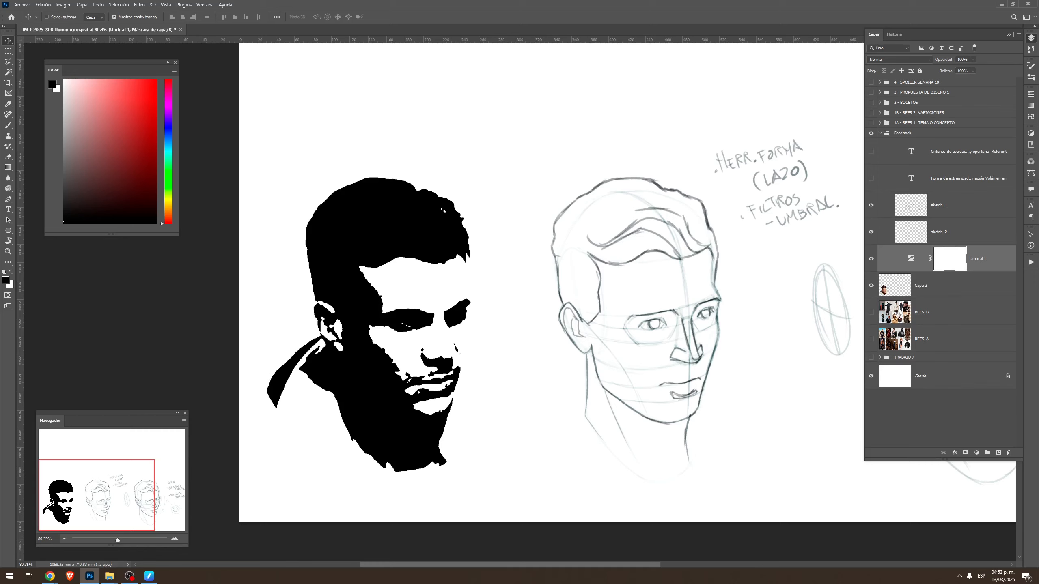
Set the Threshold adjustment layer's level to 109
double_click(912, 260)
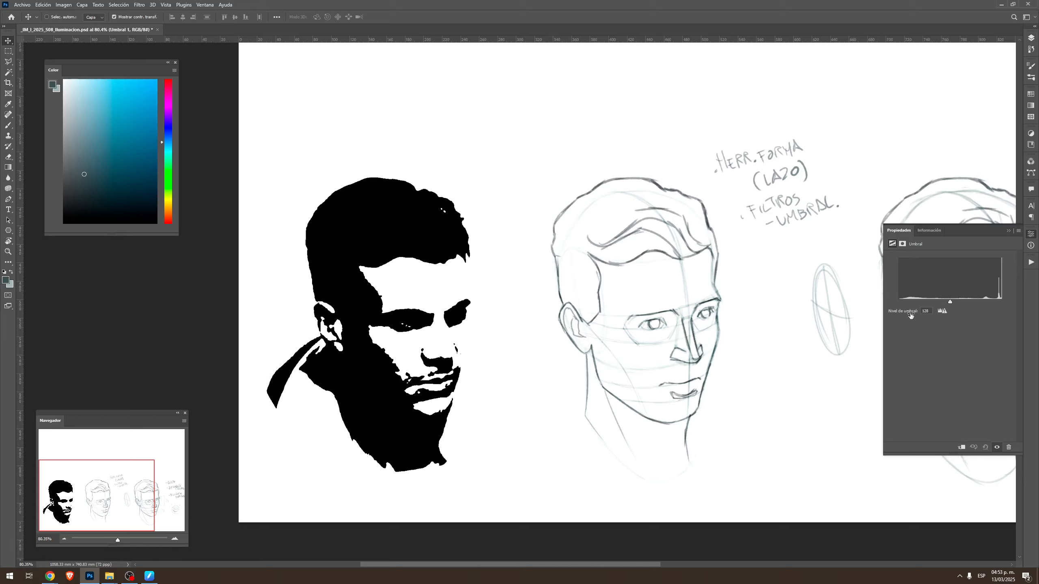
mouse_move(949, 303)
left_mouse_down()
mouse_move(909, 302)
mouse_move(962, 300)
mouse_move(944, 303)
left_mouse_up()
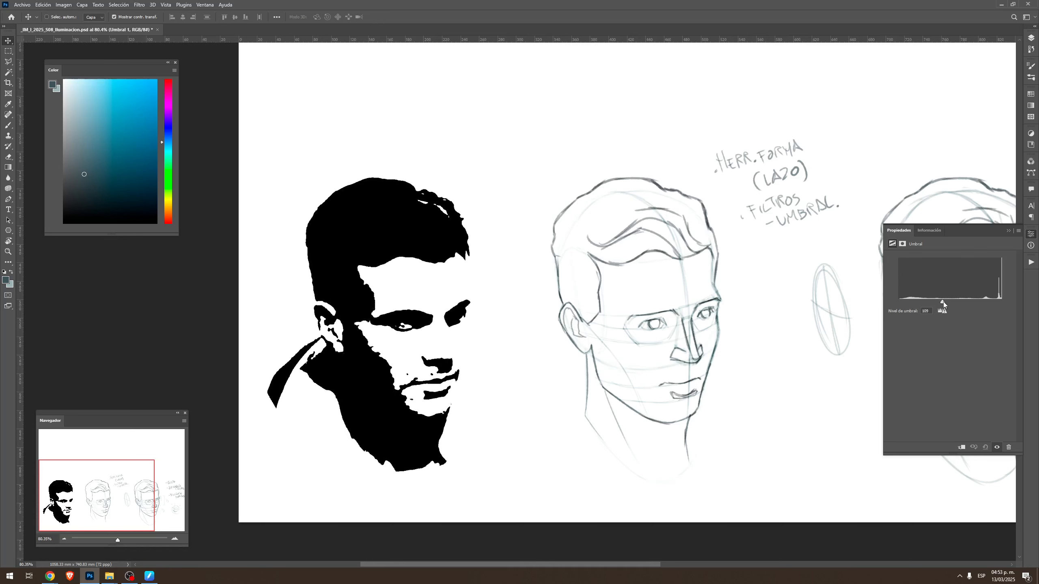
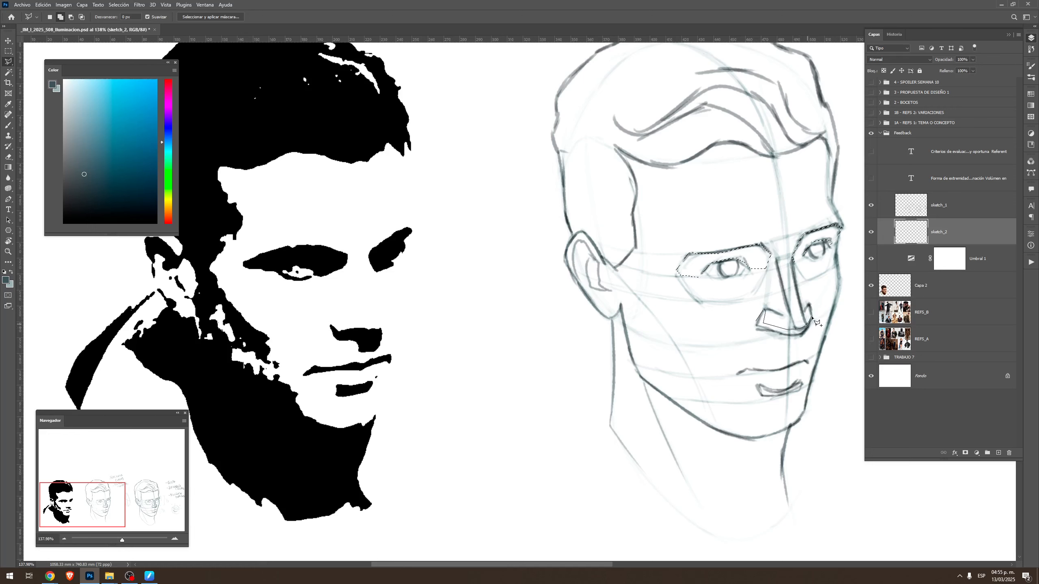
Complete the polygonal selection of the shadow shape beneath the nose on the head sketch
left_click(814, 316)
left_click(808, 332)
left_click(794, 346)
left_click(757, 326)
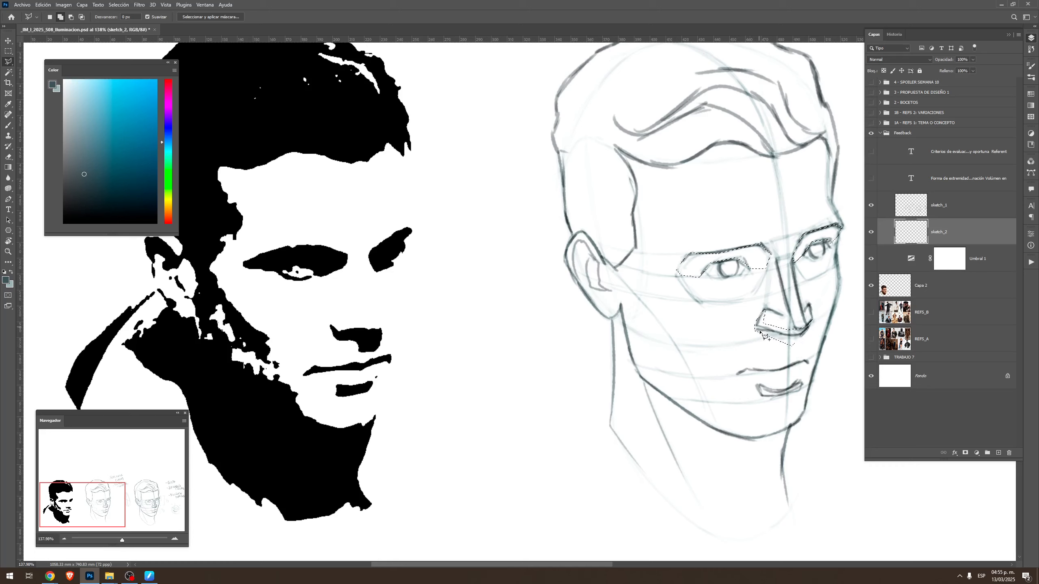
Add the upper lip's shadow shape to the selection with straight-edged segments
left_click(739, 374)
left_click(753, 363)
left_click(781, 365)
left_click(806, 355)
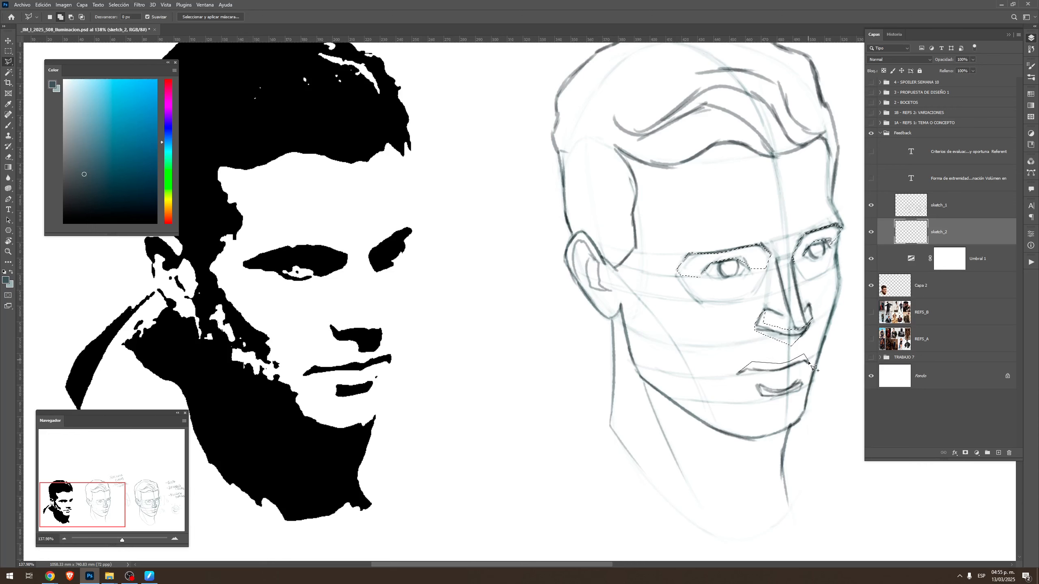
left_click(809, 365)
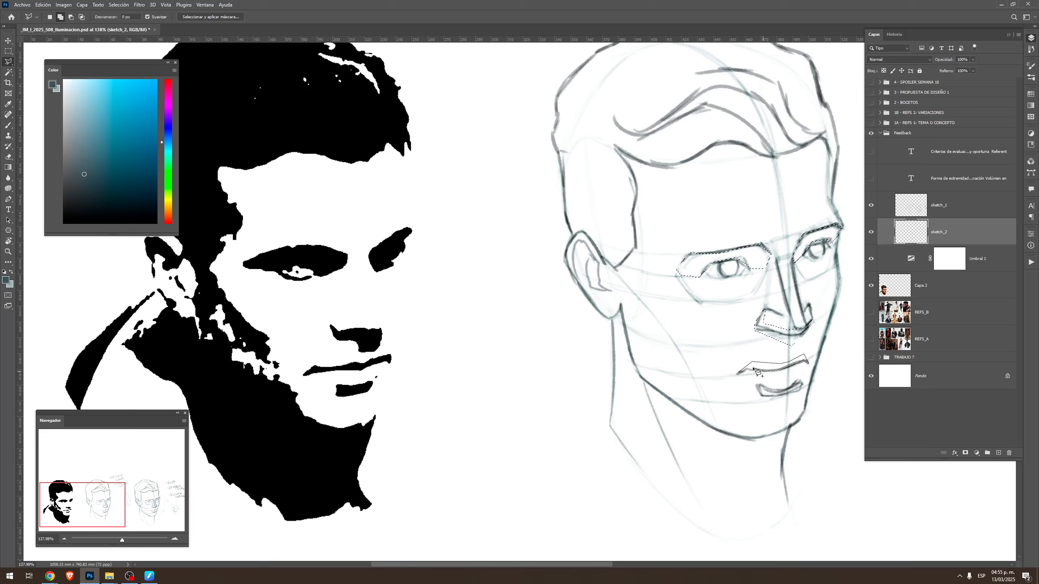
left_click(746, 369)
left_click(739, 374)
Add the lower lip's shadow shape to the selection, following its drawn outline
left_click(759, 386)
left_click(777, 392)
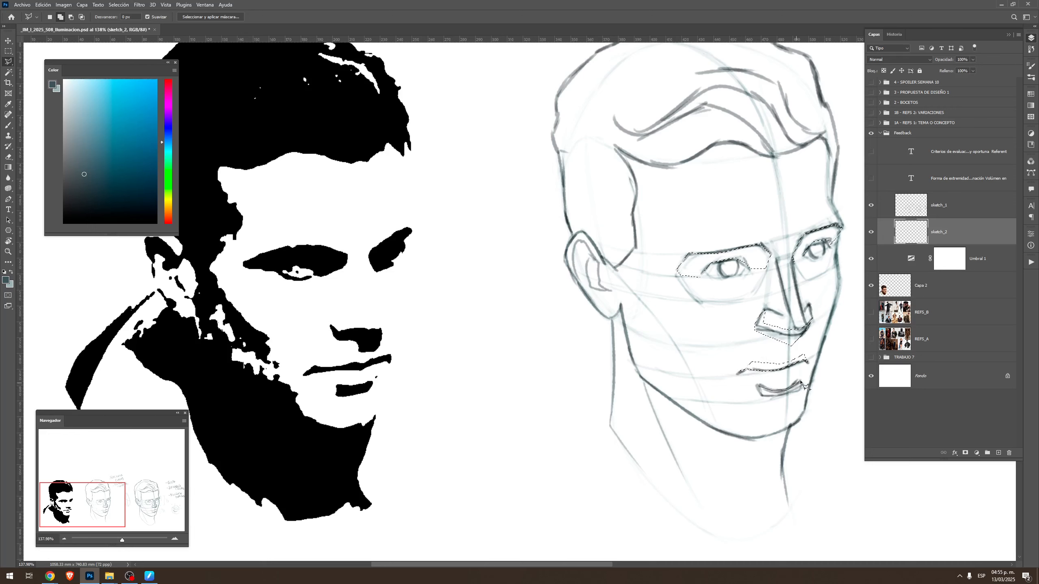
left_click(801, 381)
left_click(802, 390)
left_click(781, 395)
left_click(763, 396)
left_click(760, 392, "ctrl")
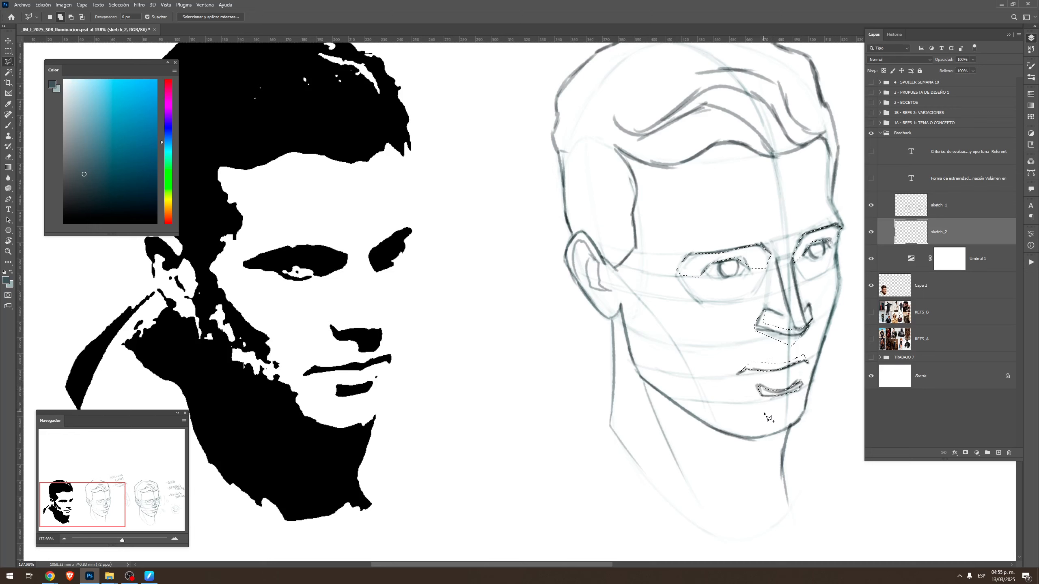
Trim the outer corners of both eye-socket areas from the selection
left_click_drag(765, 414, 750, 409)
left_click(678, 248, "alt")
left_click(693, 262)
double_click(664, 278)
left_click(821, 221, "alt")
left_click(816, 235)
double_click(831, 242)
Try filling the selected eye-socket, nose and lip shadows with a gradient
key("g")
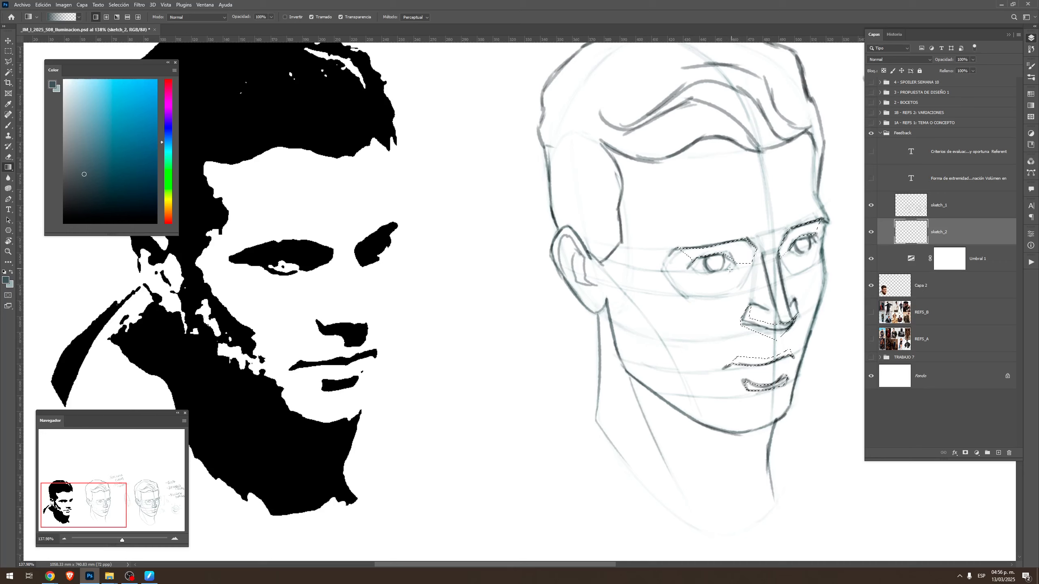
left_click_drag(702, 231, 739, 311)
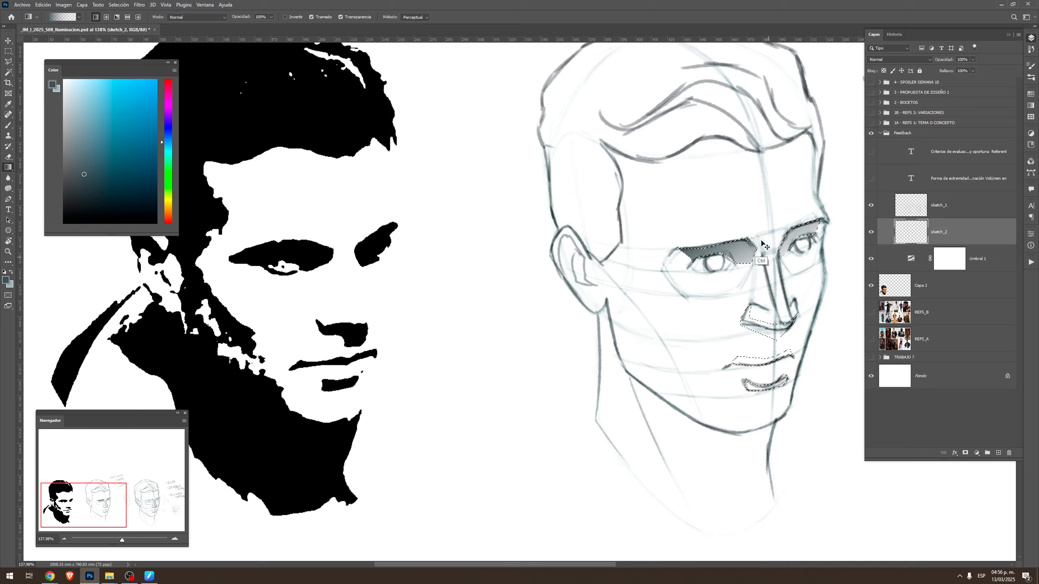
key("ctrl+z")
Fill the selected eye-socket, nose and lip shadows with the solid dark foreground colour and clear the selection
key("alt+BackSpace")
key("ctrl+d")
key("z")
left_click_drag(613, 335, 654, 350)
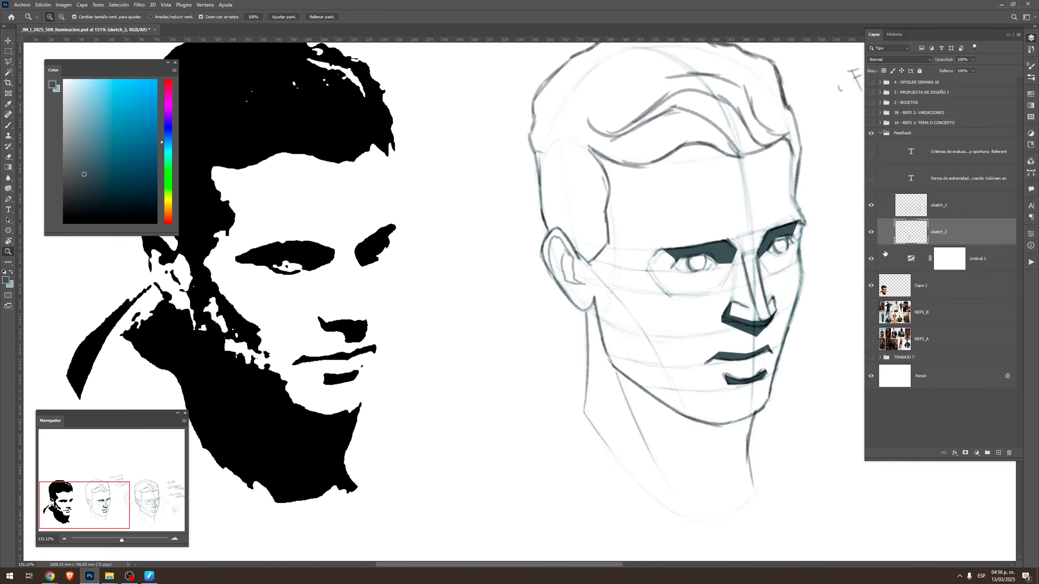
Set the Umbral 1 adjustment layer's threshold level to 122 and make sketch_2 the active layer again
double_click(911, 261)
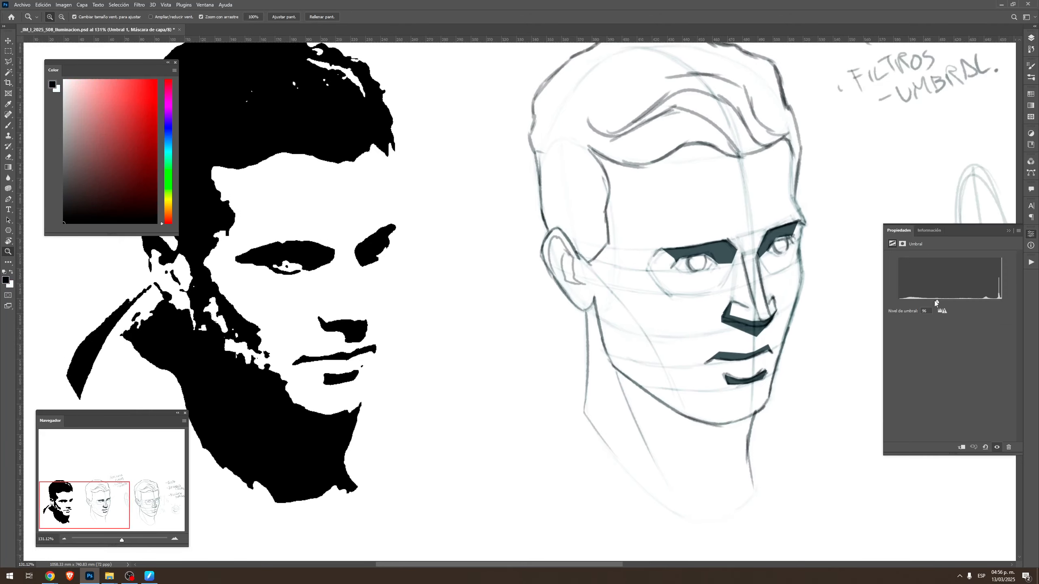
left_click_drag(935, 301, 948, 306)
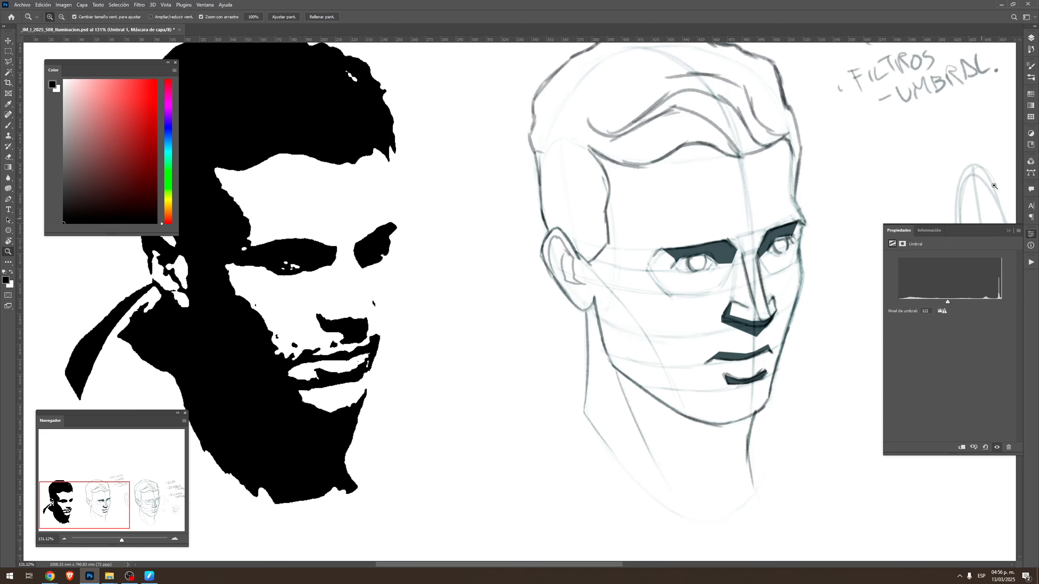
left_click(1031, 38)
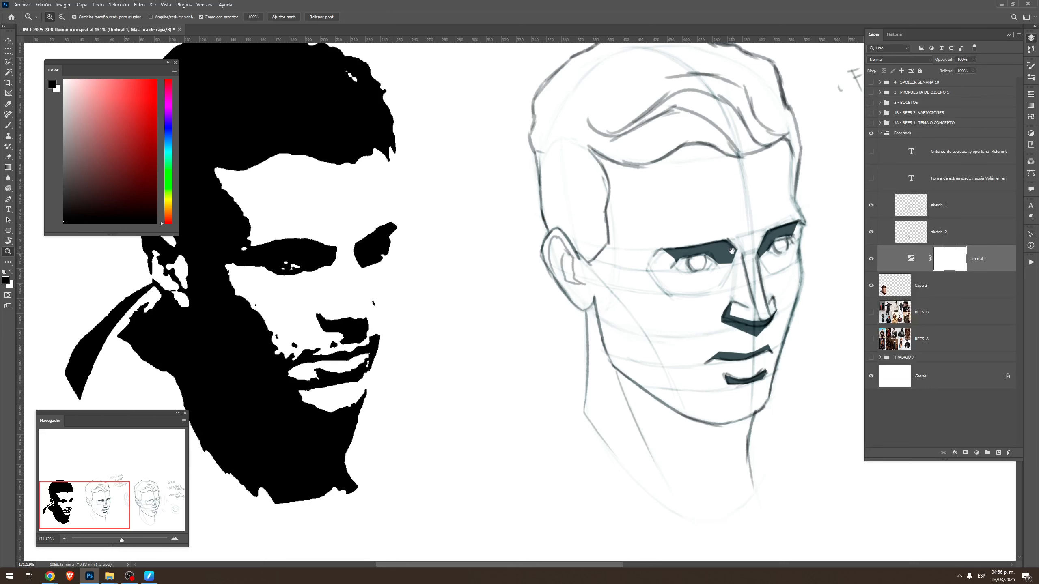
left_click_drag(732, 251, 769, 270)
left_click(950, 231)
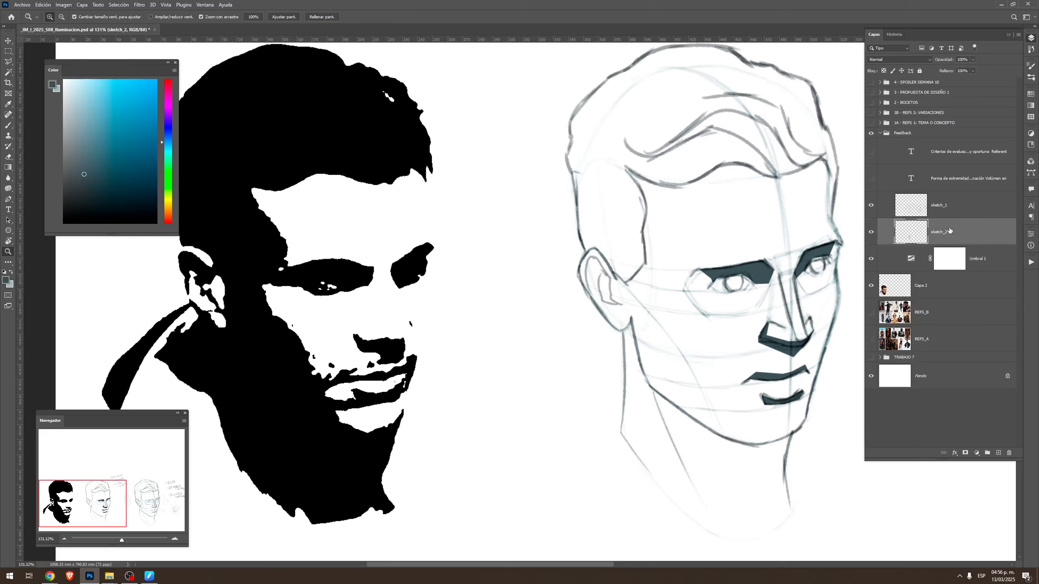
Try filling a freehand-lassoed shadow over the side of the head with the solid dark foreground colour
key("l")
mouse_move(716, 231)
left_mouse_down()
mouse_move(724, 243)
mouse_move(691, 251)
left_mouse_up()
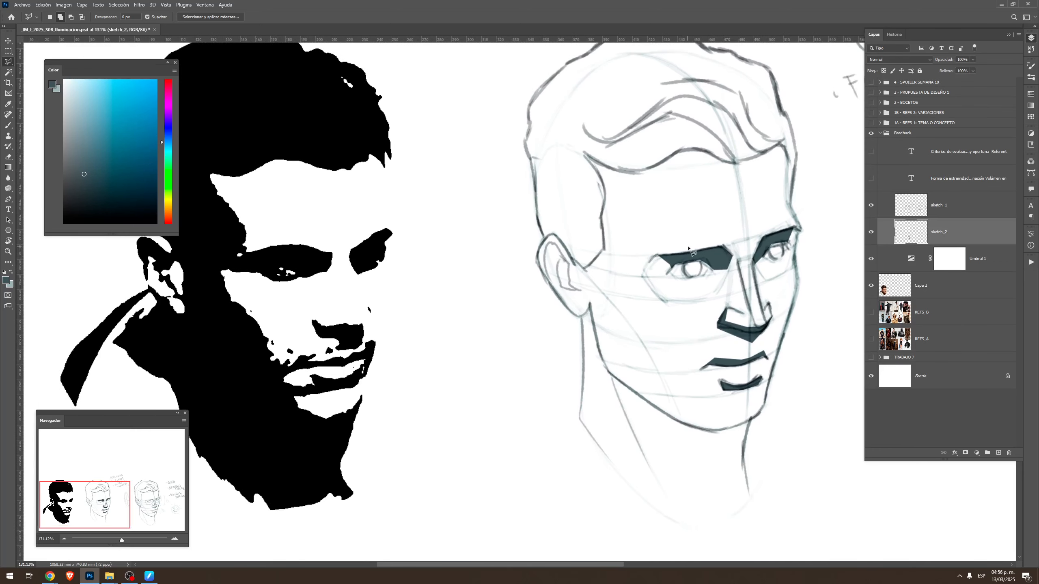
key("shift+l")
key("shift+l")
left_click_drag(668, 157, 680, 164)
key("g")
left_click_drag(581, 180, 540, 131)
key("ctrl+d")
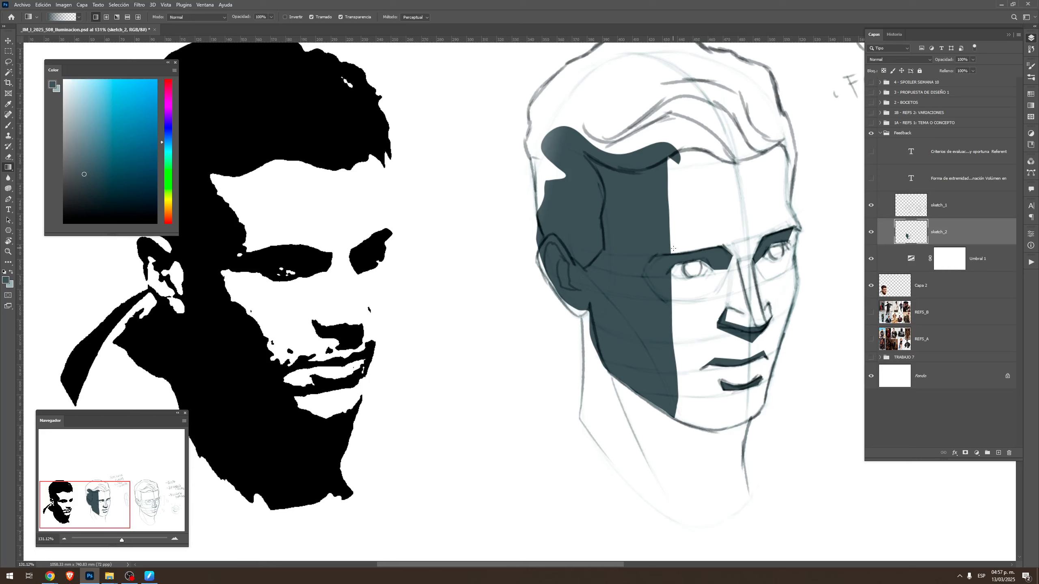
key("ctrl+z")
key("ctrl+z")
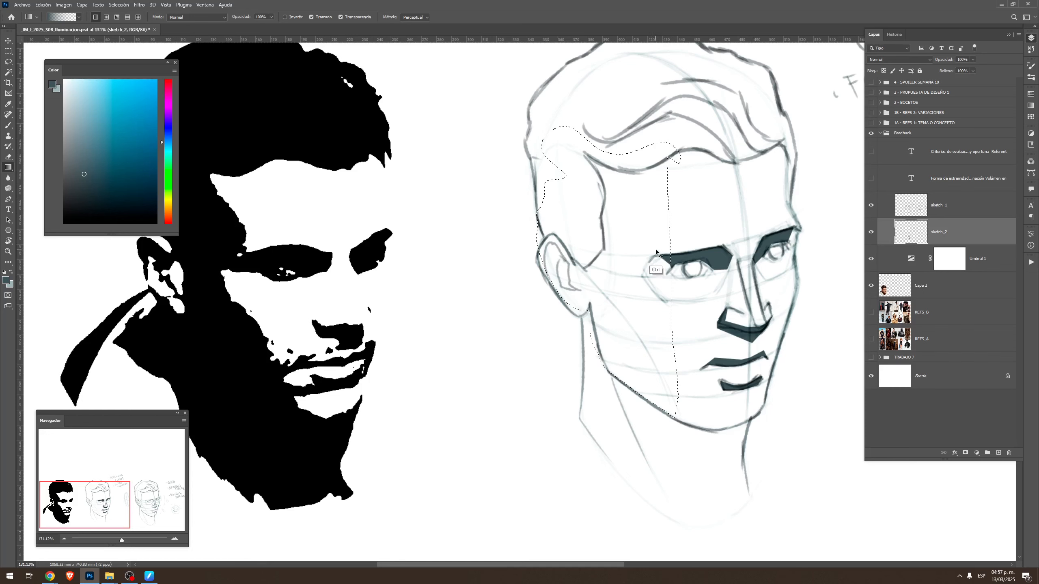
key("ctrl+d")
Begin a polygonal selection of the head's shadow side, from the temple up through the hair and down the back of the head
key("l")
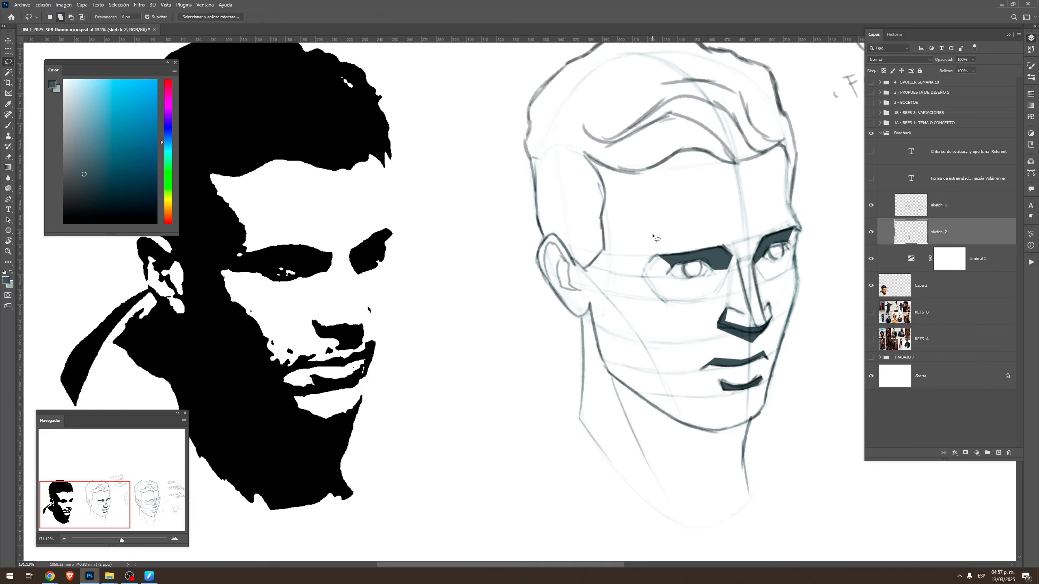
key("shift+l")
key("shift+l")
key("shift+l")
key("shift+l")
left_click(626, 257)
left_click(638, 239)
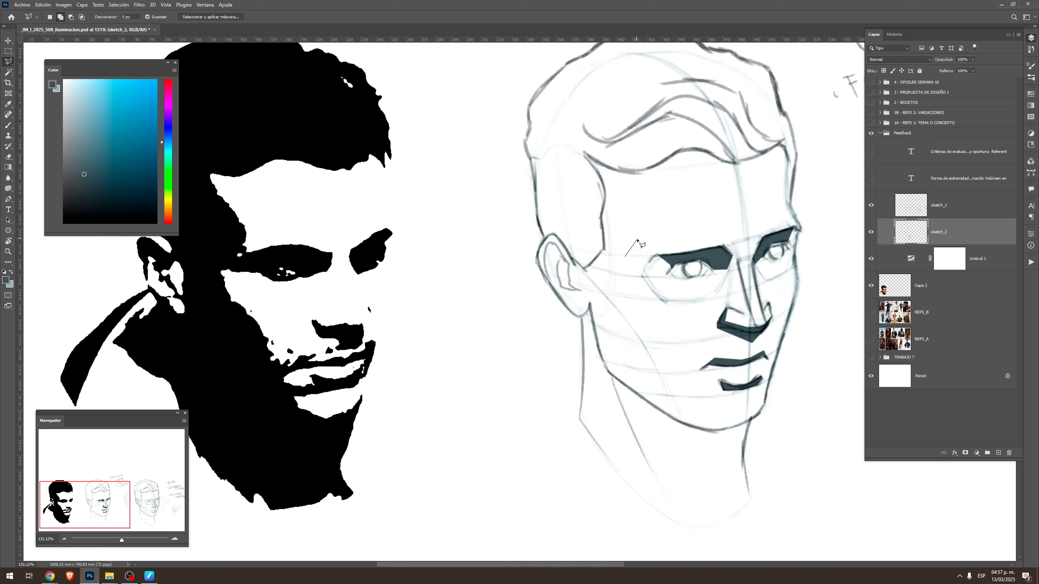
left_click(607, 141)
left_click(573, 120)
left_click(536, 105)
left_click(530, 120)
left_click(531, 135)
left_click(528, 145)
left_click(532, 160)
Continue the selection outline around the ear and along the jaw to the far side of the chin
left_click(543, 239)
left_click(536, 259)
left_click(580, 317)
left_click(591, 310)
left_click(603, 367)
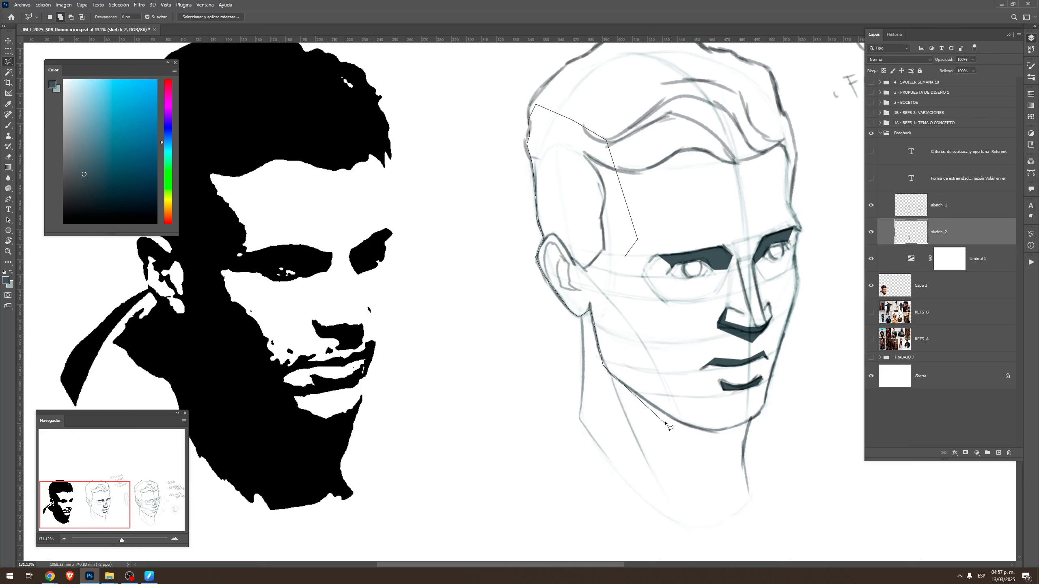
left_click(637, 393)
left_click(670, 417)
left_click(706, 431)
left_click(724, 431)
left_click(764, 408)
Close the shadow selection back along the chin and up the cheek to the temple
left_click(743, 420)
left_click(712, 424)
left_click(681, 415)
left_click(609, 293)
left_click(625, 256)
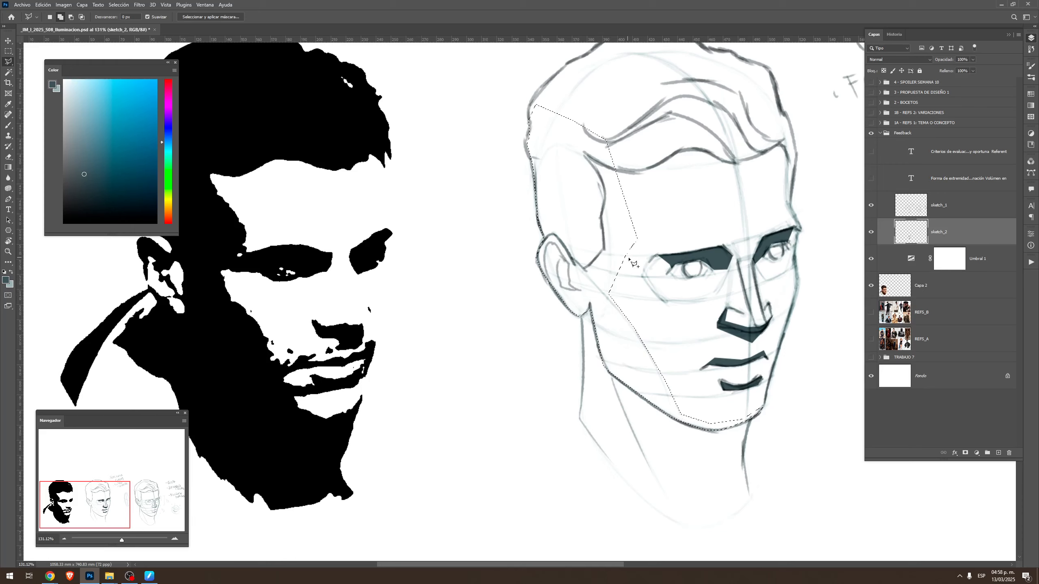
Add an angular strip along the temple, cheekbone and cheek to the shadow selection
left_click(619, 192)
left_click(639, 240)
left_click(611, 293)
left_click(670, 394)
left_click(658, 395)
left_click(607, 333)
left_click(596, 294)
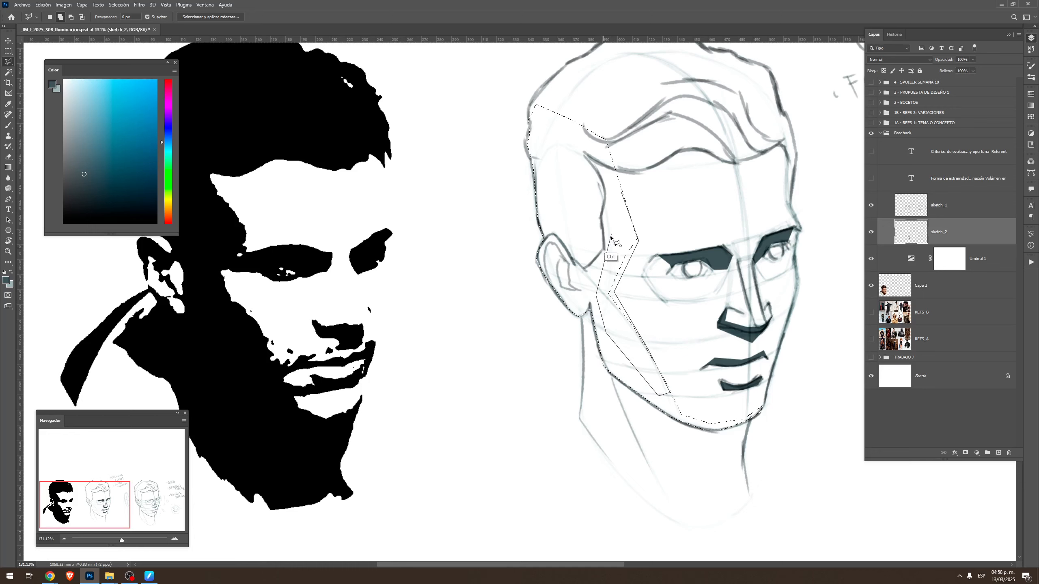
left_click(612, 238, "ctrl")
Undo the brush circles marking the temple and cheekbone corners, and clear the selection
key("b")
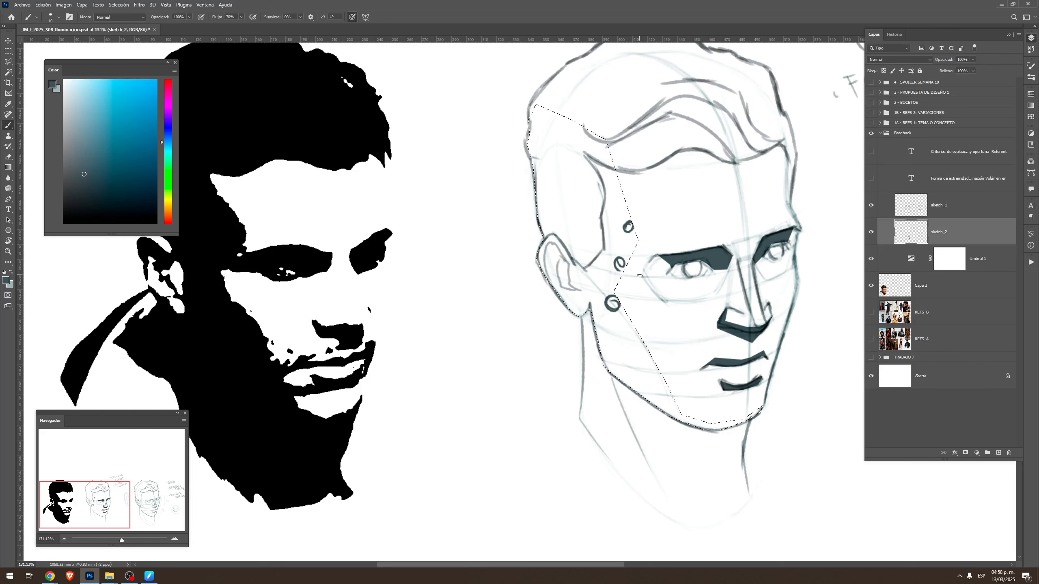
key("ctrl+z")
key("ctrl+z")
key("ctrl+z")
key("ctrl+d")
Sketch the shadow edge with the brush down the temple and cheek, and circle the cheekbone
left_click_drag(619, 189, 637, 224)
left_click_drag(632, 261, 640, 289)
left_click_drag(639, 301, 640, 302)
mouse_move(621, 192)
left_mouse_down()
mouse_move(641, 249)
mouse_move(633, 273)
mouse_move(678, 375)
left_mouse_up()
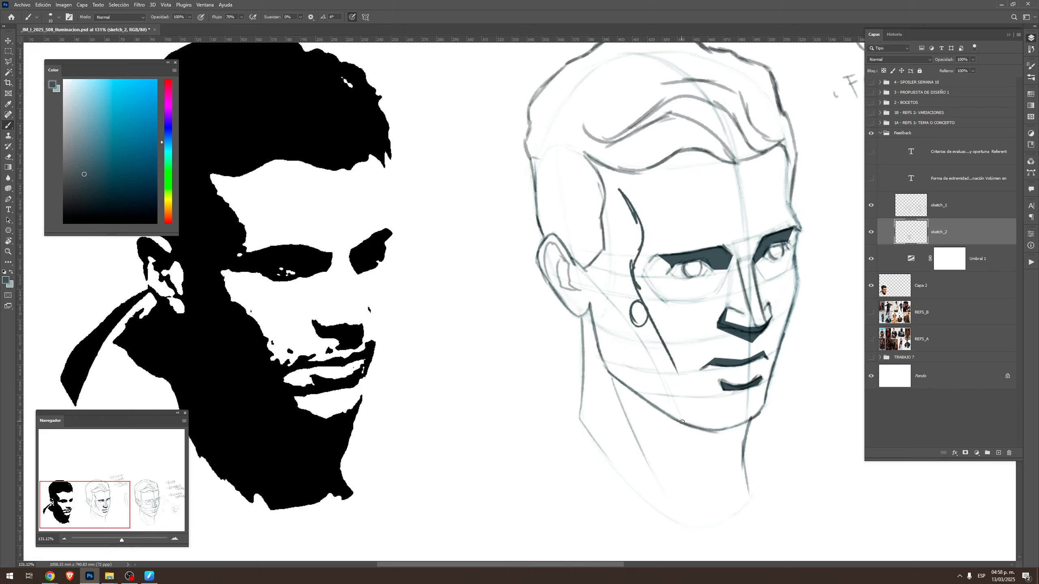
Draw direction arrows beside the shadow edge at the temple, eye socket and cheek
left_click_drag(644, 183, 673, 223)
left_click_drag(662, 212, 673, 223)
left_click_drag(672, 232, 647, 255)
left_click_drag(648, 245, 647, 257)
left_click_drag(638, 286, 672, 333)
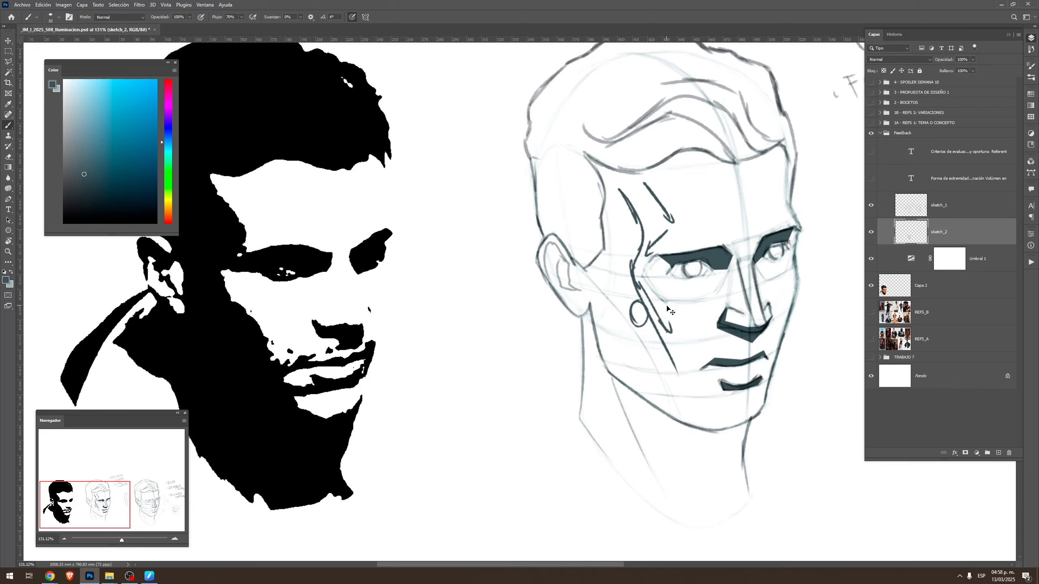
Undo the brushed shadow edge, arrows and cheekbone circle, back to the shadow selection
key("ctrl+z")
key("ctrl+z")
key("ctrl+z")
key("ctrl+z")
key("ctrl+z")
key("ctrl+z")
key("ctrl+z")
key("ctrl+z")
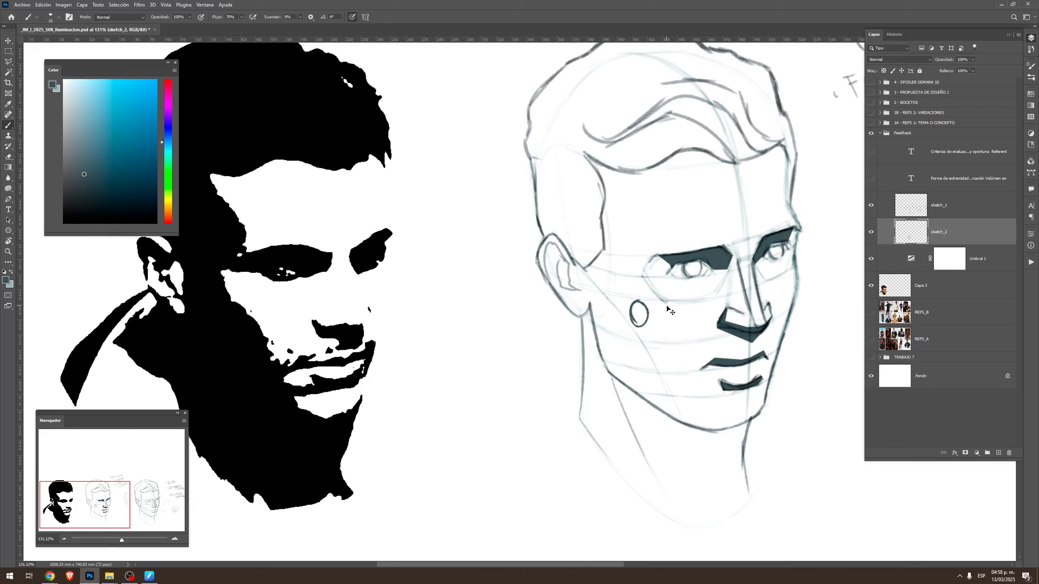
key("ctrl+z")
Extend the shadow selection farther into the face with an added polygon along the temple, cheekbone and cheek
key("l")
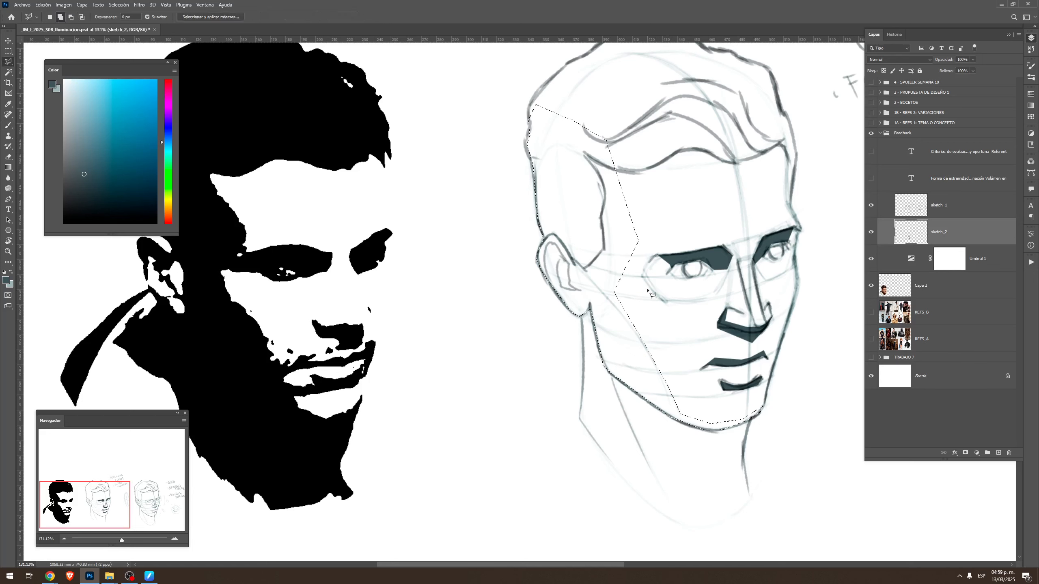
left_click(617, 168)
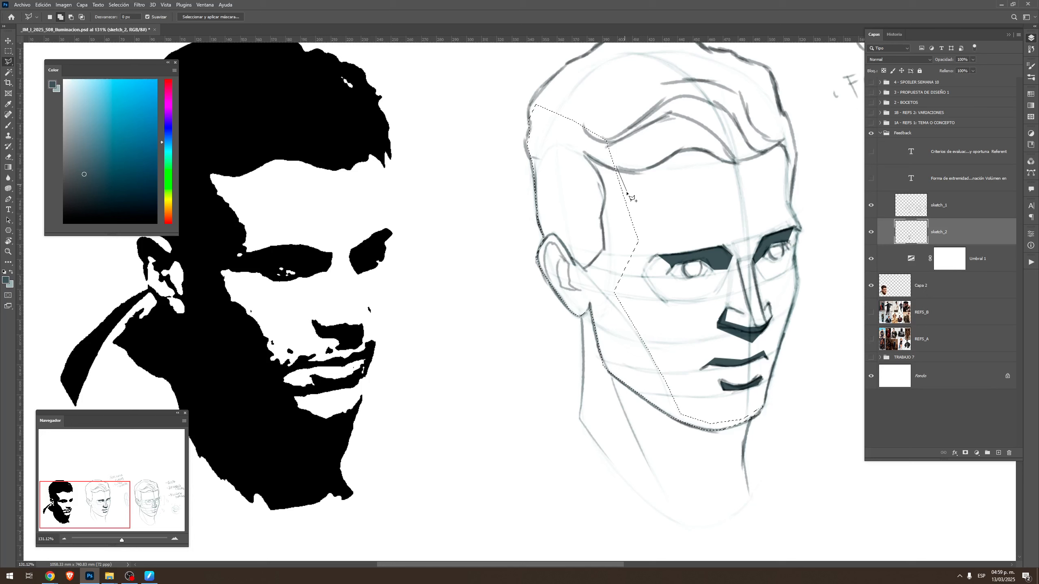
left_click(640, 243)
left_click(630, 287)
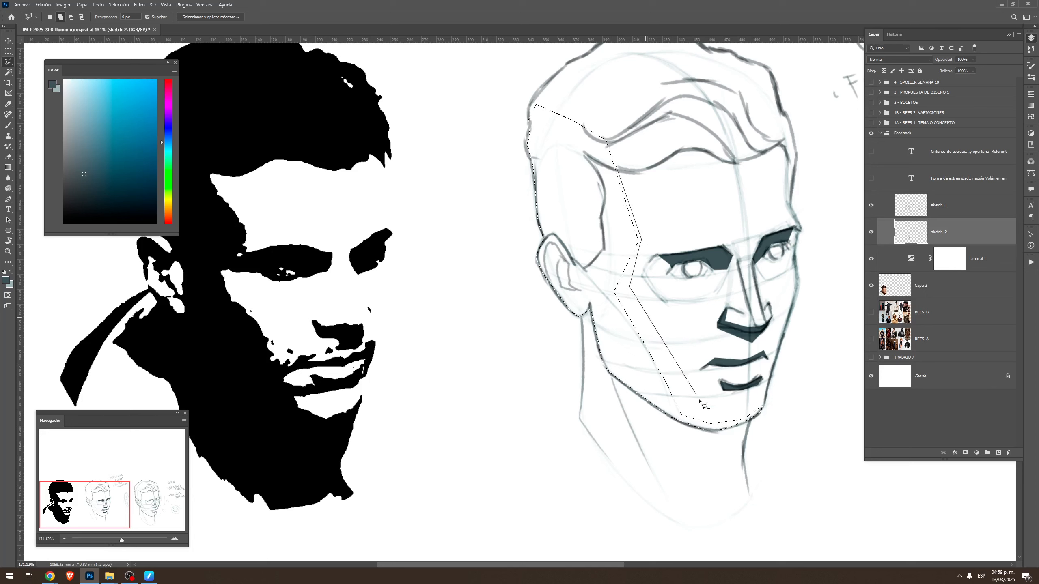
left_click(691, 399)
left_click(696, 423)
left_click(649, 396)
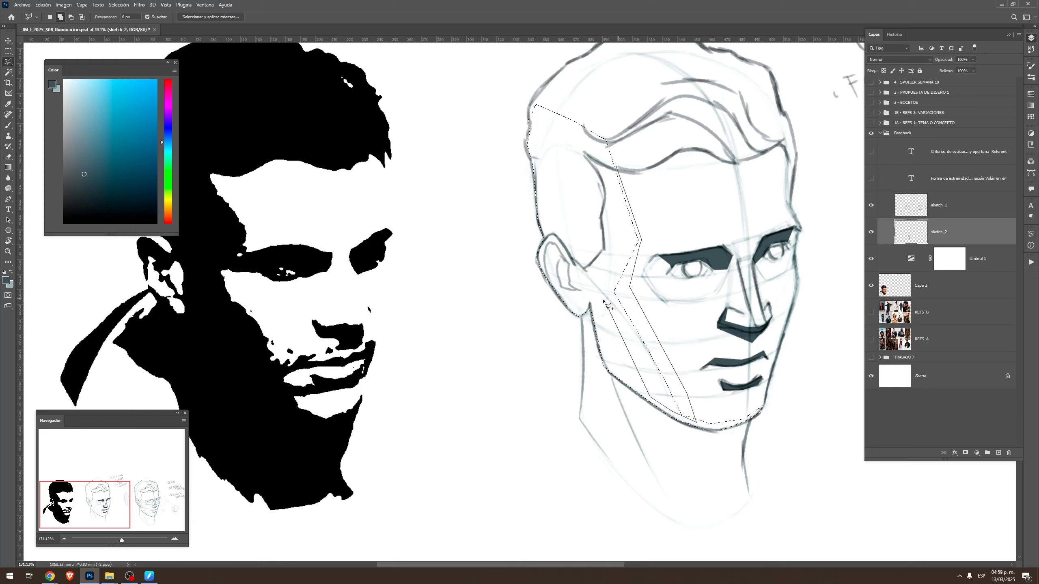
left_click(607, 145)
Subtract the upper outer rim of the ear from the shadow selection
key("g")
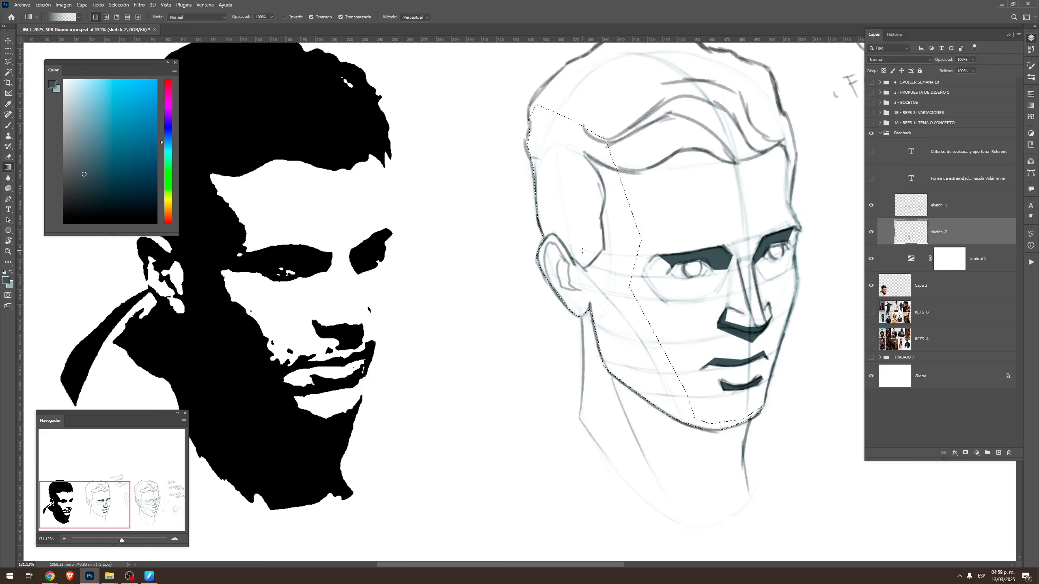
key("l")
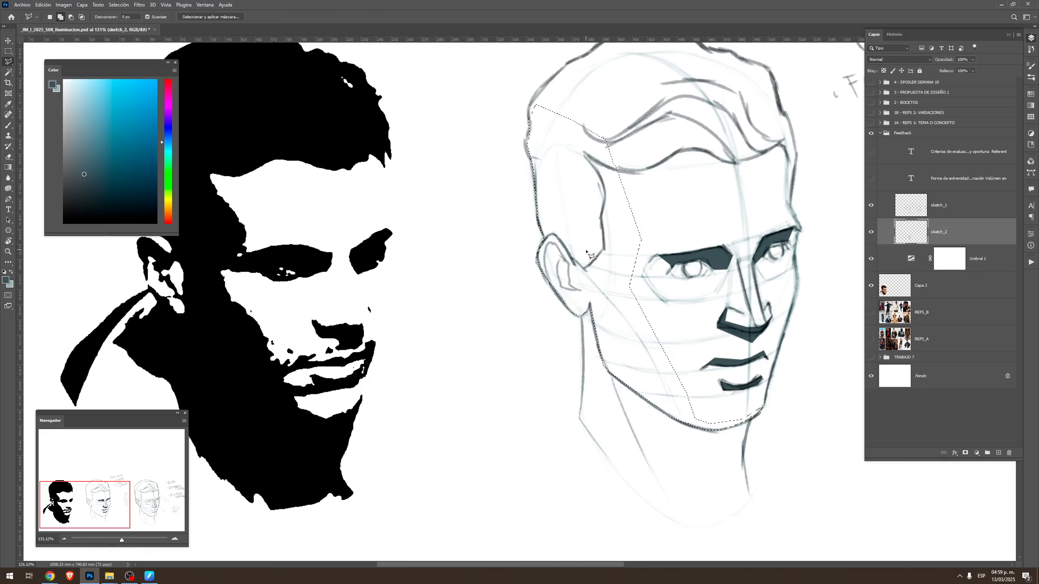
left_click_drag(596, 273, 640, 287)
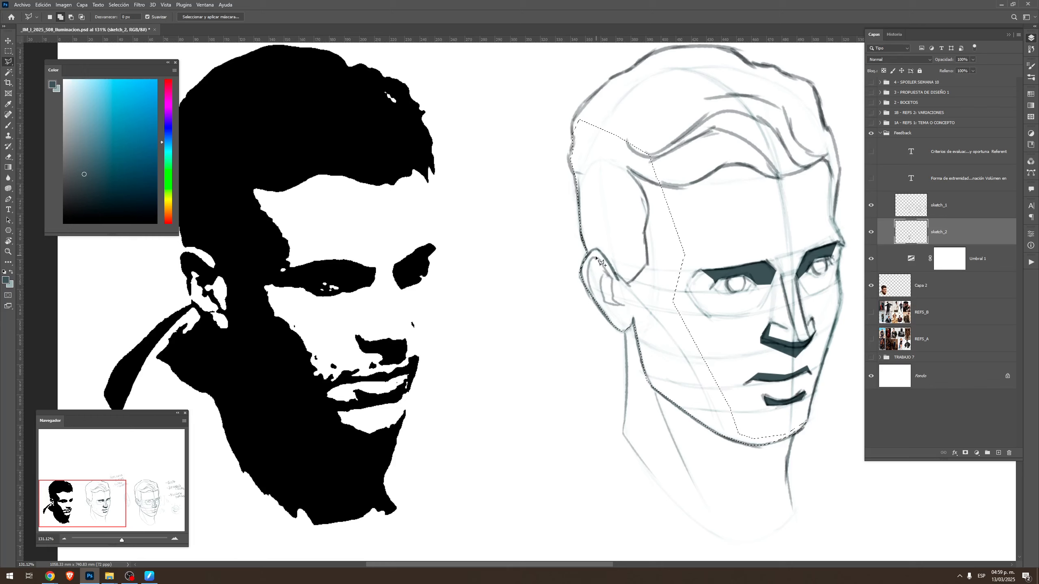
key("alt")
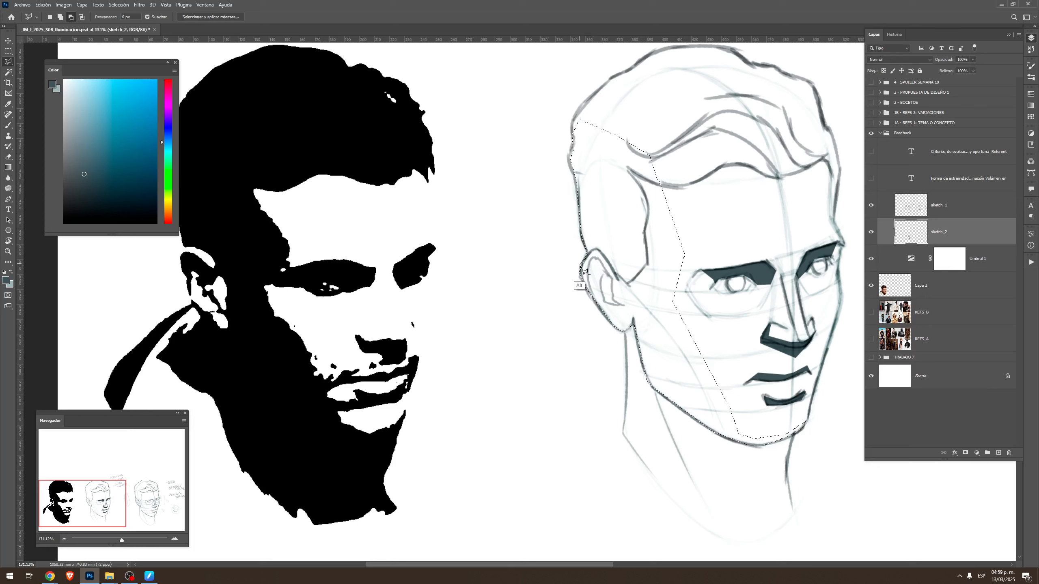
left_click(588, 286)
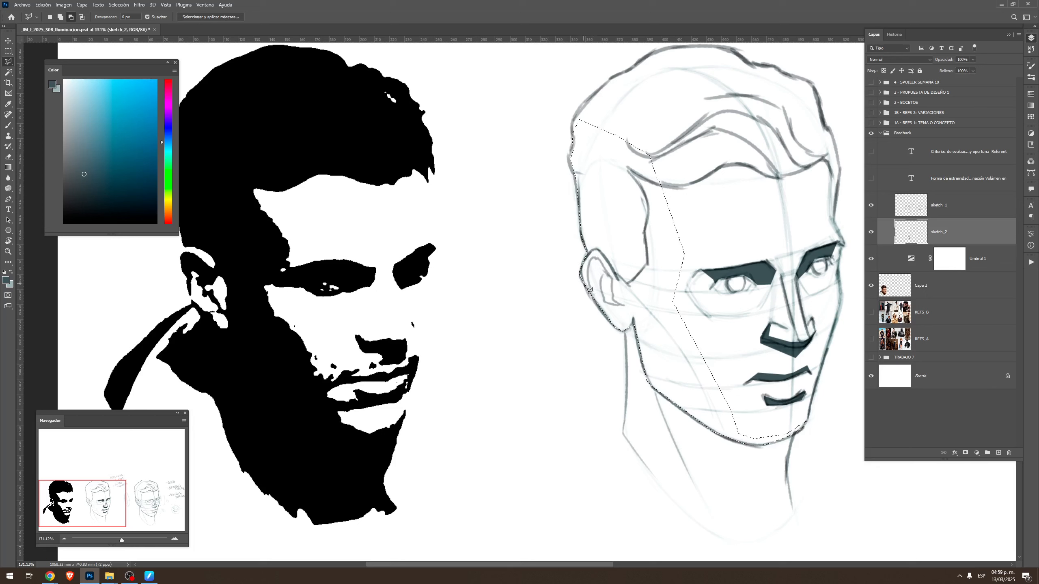
left_click(593, 257)
left_click(600, 261)
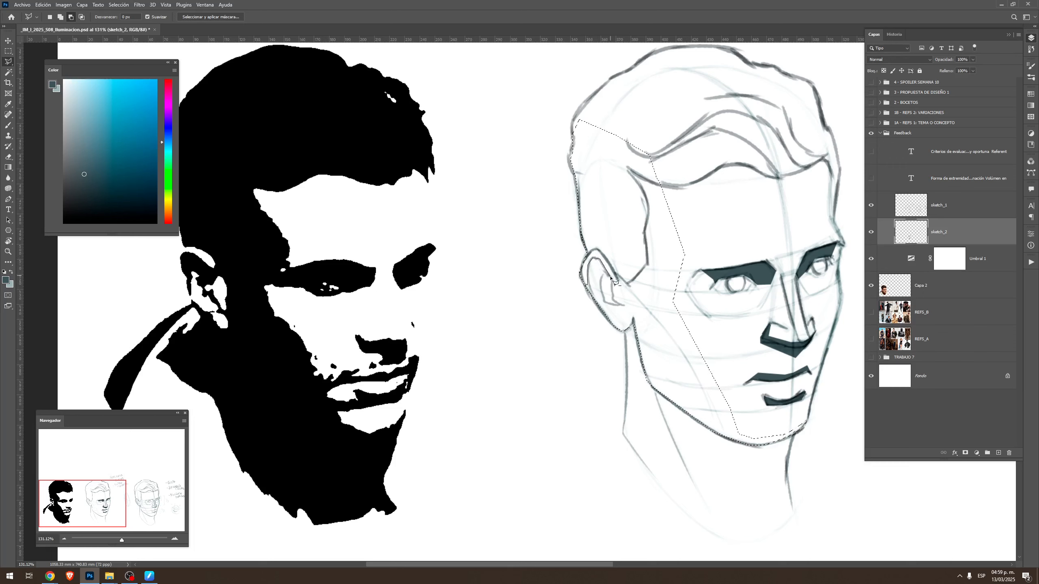
left_click(605, 256)
left_click(598, 248)
left_click(594, 247)
left_click(590, 260, "ctrl")
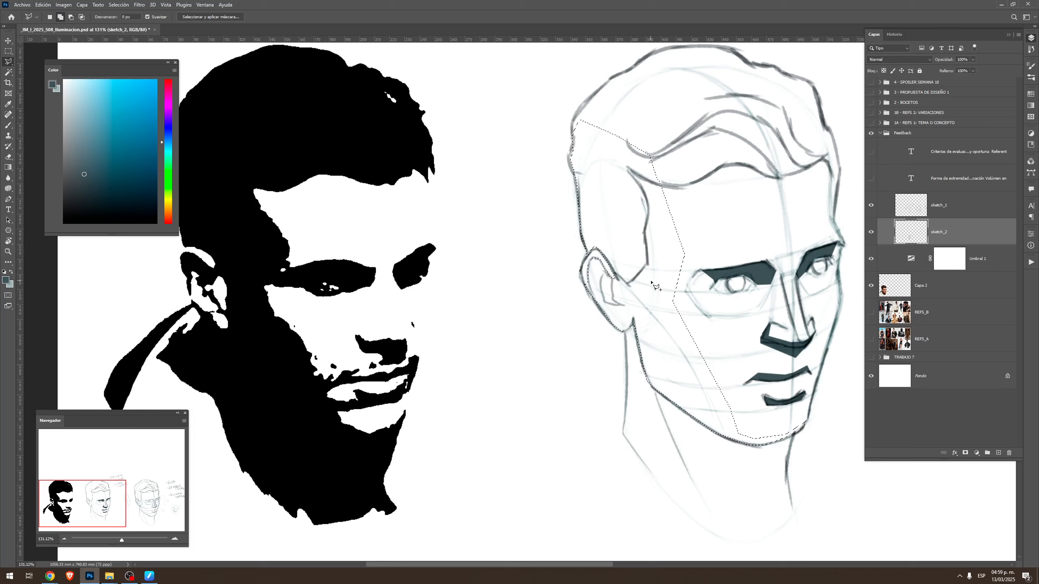
Subtract the small light area inside the ear from the shadow selection
left_click(614, 278)
left_click(612, 298)
left_click(625, 305)
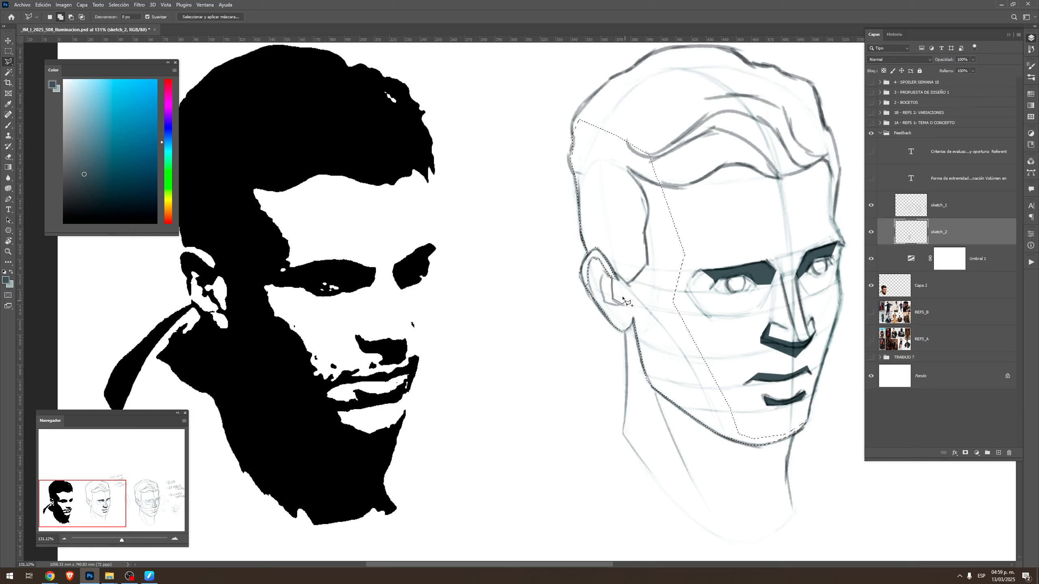
left_click(613, 276, "ctrl")
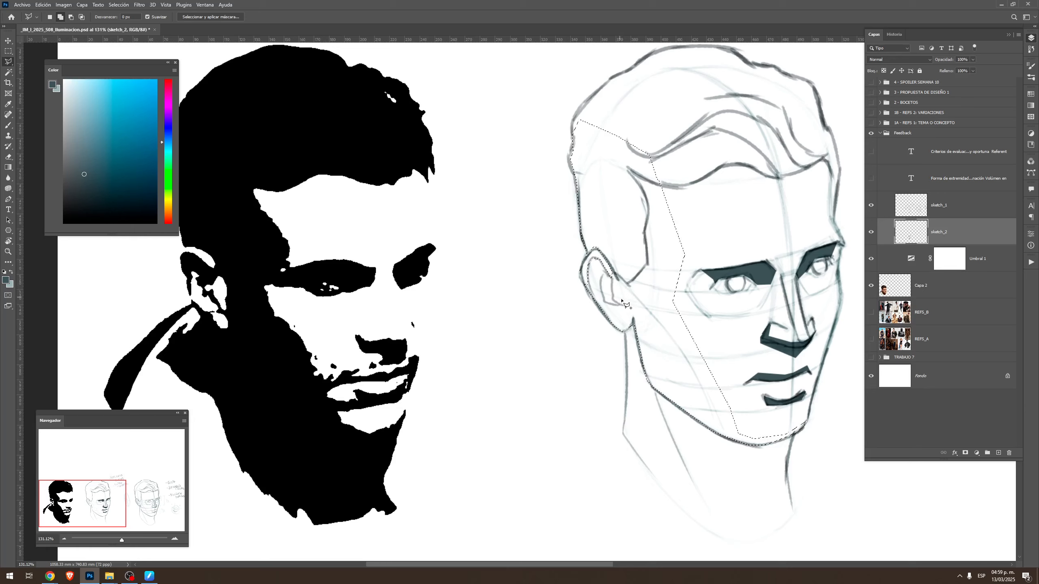
left_click(614, 278, "alt")
left_click(613, 300)
left_click(623, 304)
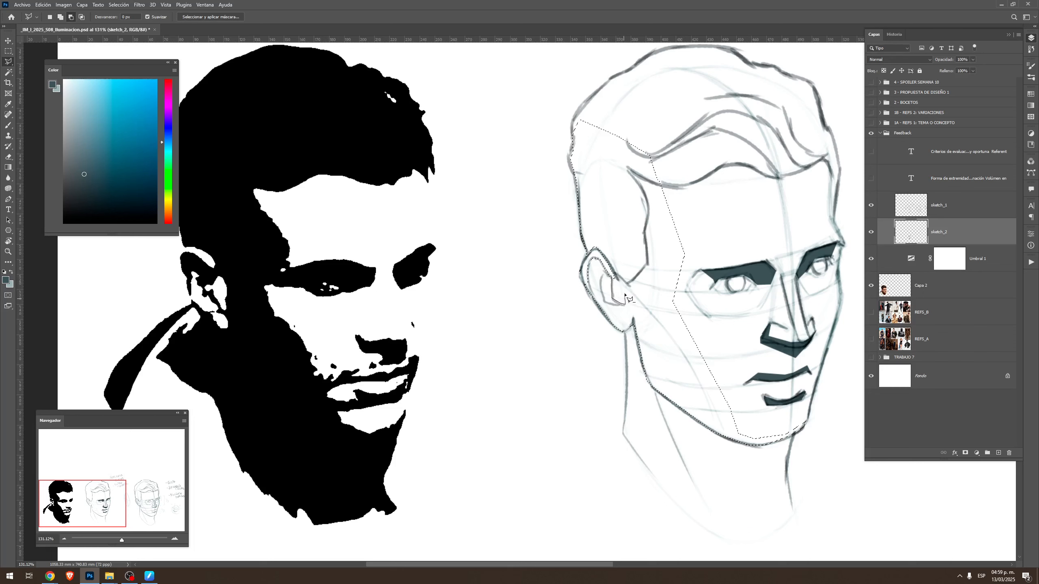
left_click(614, 278)
Fill the selected shadow side of the head with the solid dark foreground colour and clear the selection
key("g")
key("alt+BackSpace")
key("ctrl+d")
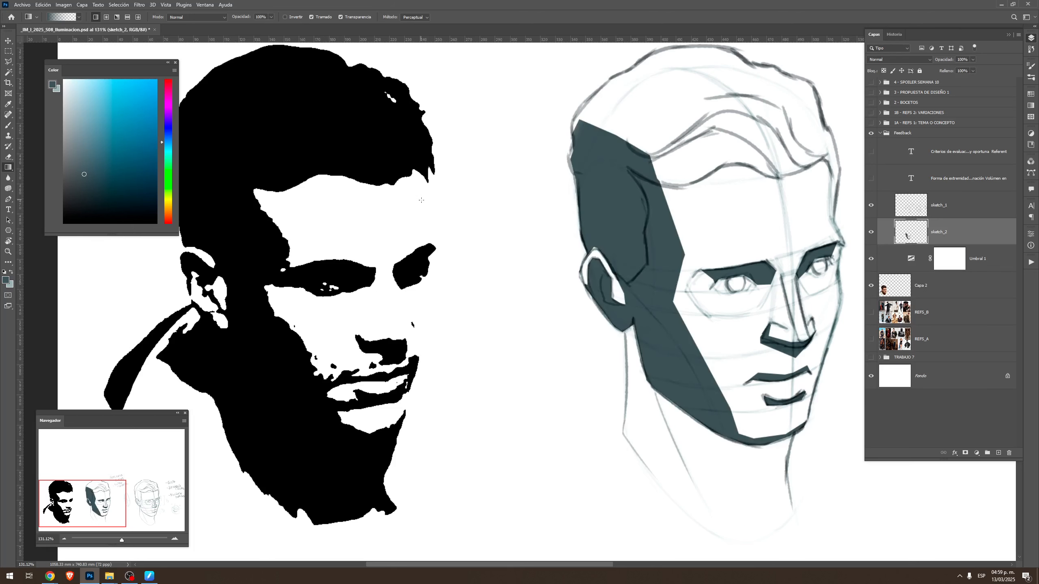
Select the cast shadow area under the jaw with a polygon running from the chin across the upper neck to below the ear
key("b")
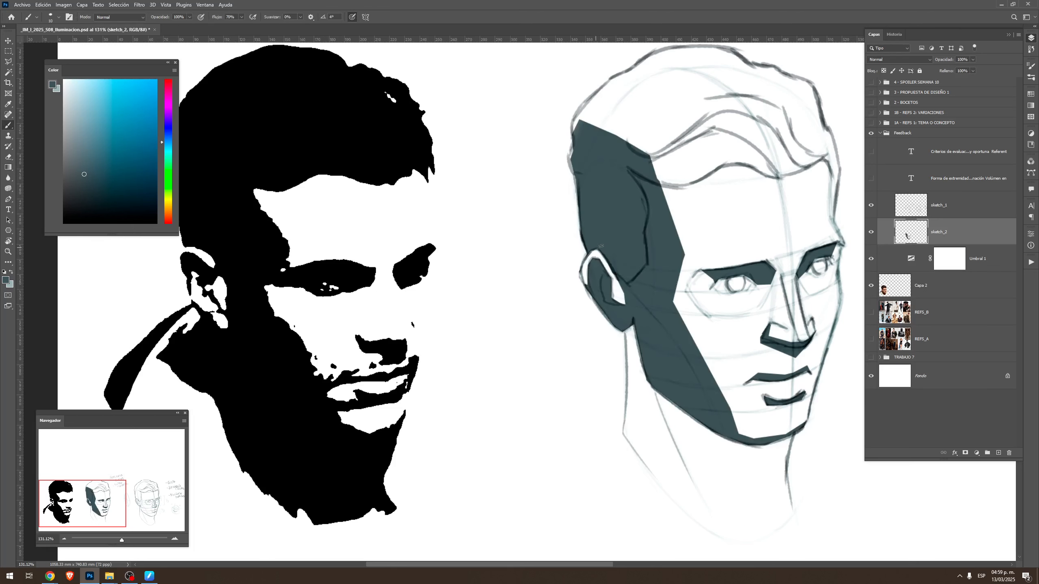
left_click_drag(729, 378, 654, 285)
key("l")
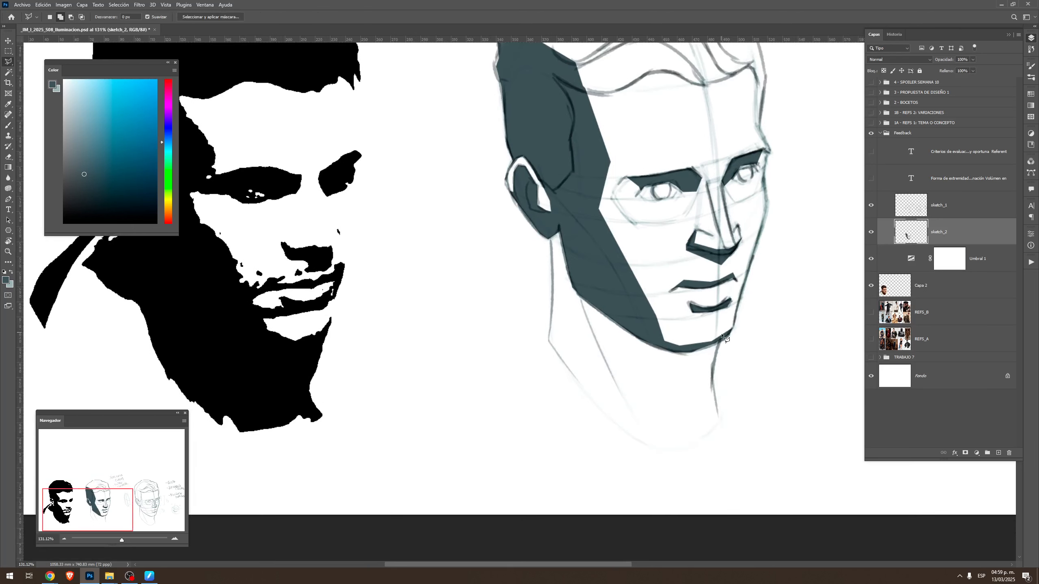
left_click(723, 340)
left_click(697, 385)
left_click(664, 387)
left_click(570, 295)
left_click(554, 235)
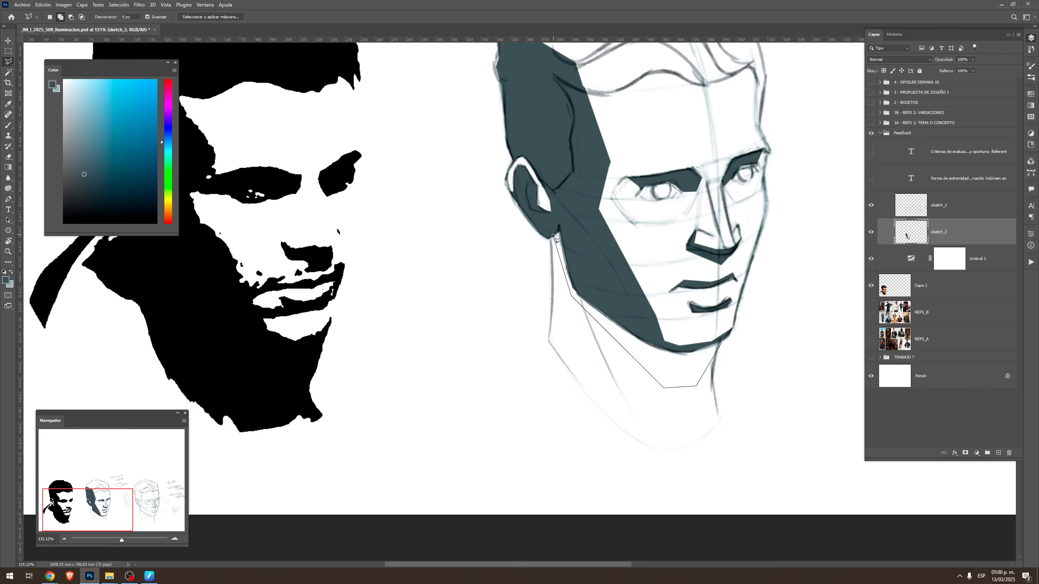
left_click(555, 224)
left_click(574, 217)
left_click(612, 310)
left_click(665, 343)
left_click(685, 350)
left_click(722, 341)
Paint the selected area under the jaw solid with the dark foreground colour using an enlarged brush, and clear the selection
key("b")
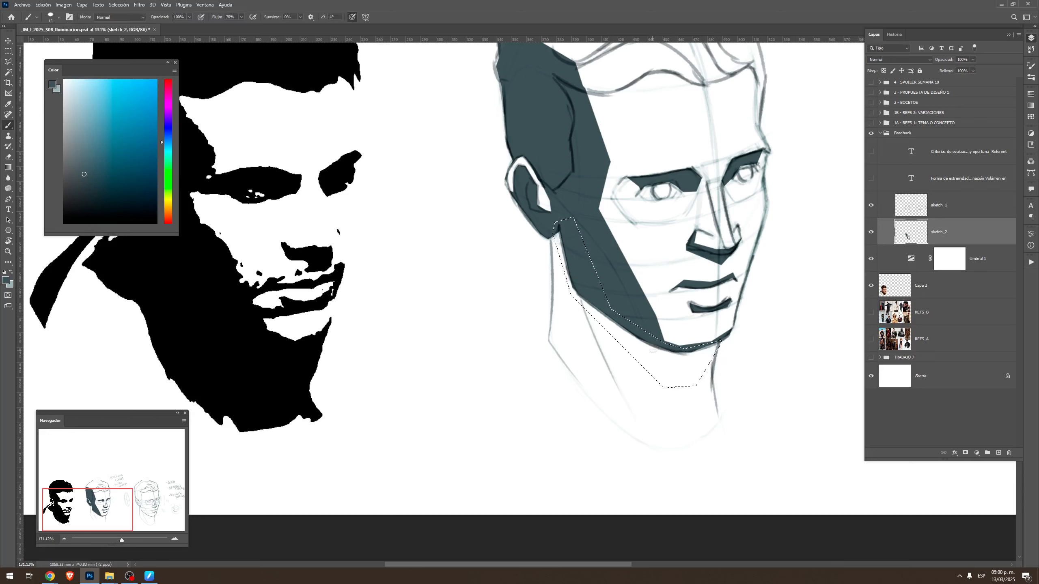
key("bracketright")
left_click_drag(566, 237, 691, 369)
key("ctrl+d")
left_click_drag(616, 261, 555, 362)
key("g")
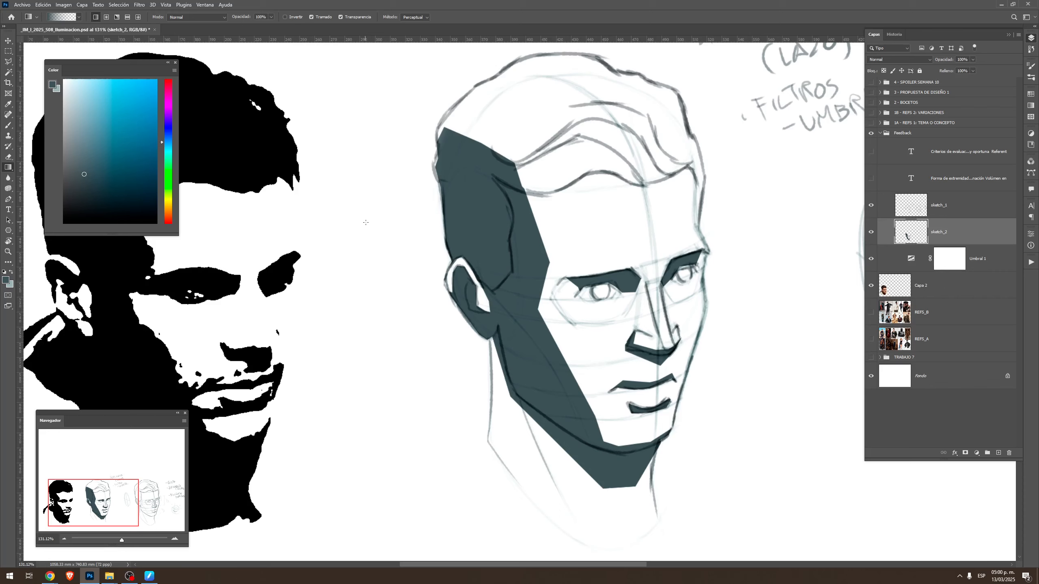
Select the shadow-side plane of the nose with a four-point polygon from the inner brow down to the nostril
key("l")
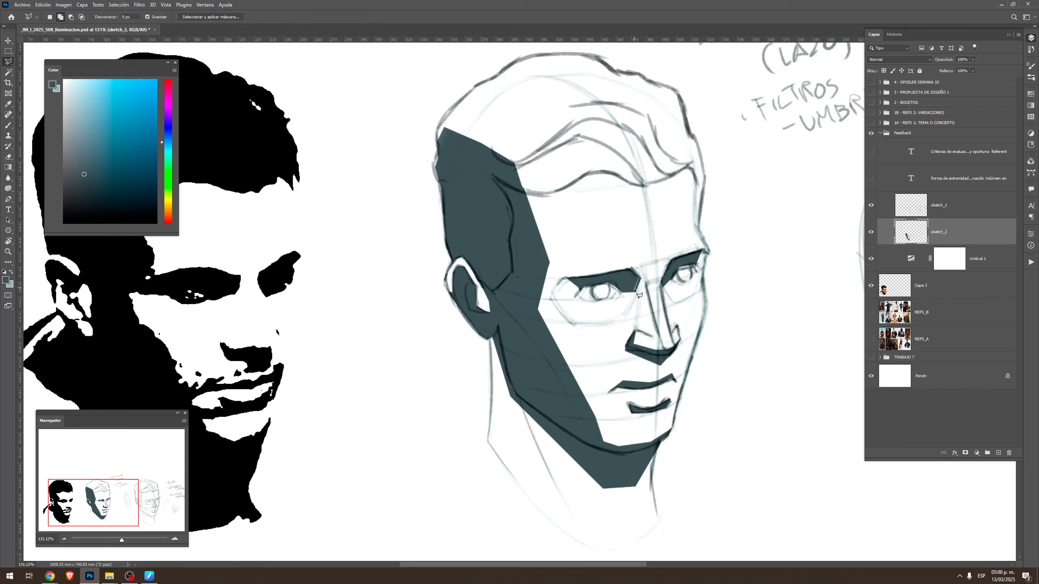
left_click(635, 292)
left_click(635, 330)
left_click(655, 338)
left_click(640, 279)
Try filling the nose's side plane with the dark foreground colour, and undo the deselection and the fill
key("g")
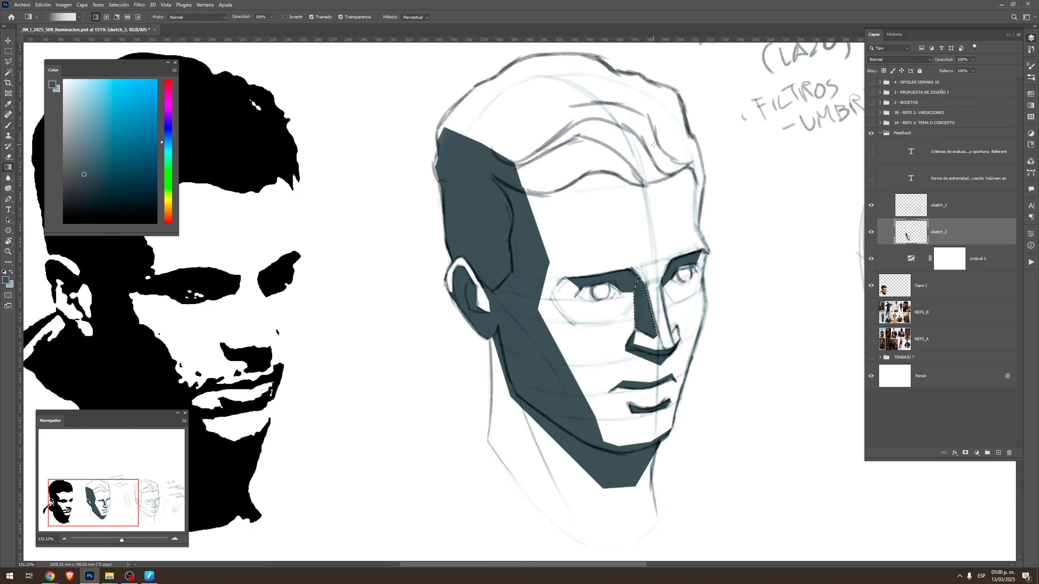
key("alt+BackSpace")
key("ctrl+d")
key("ctrl+z")
key("ctrl+z")
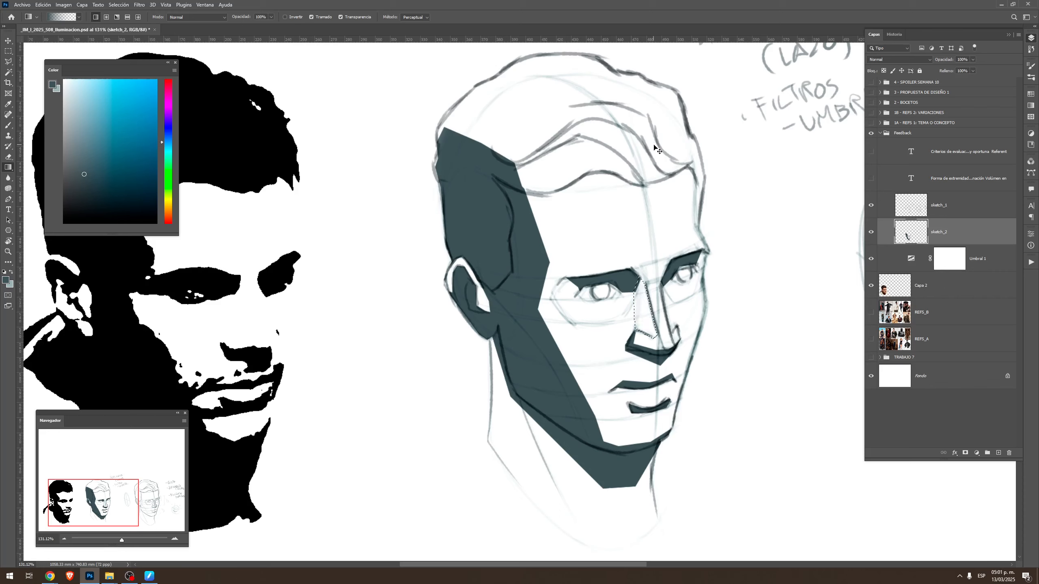
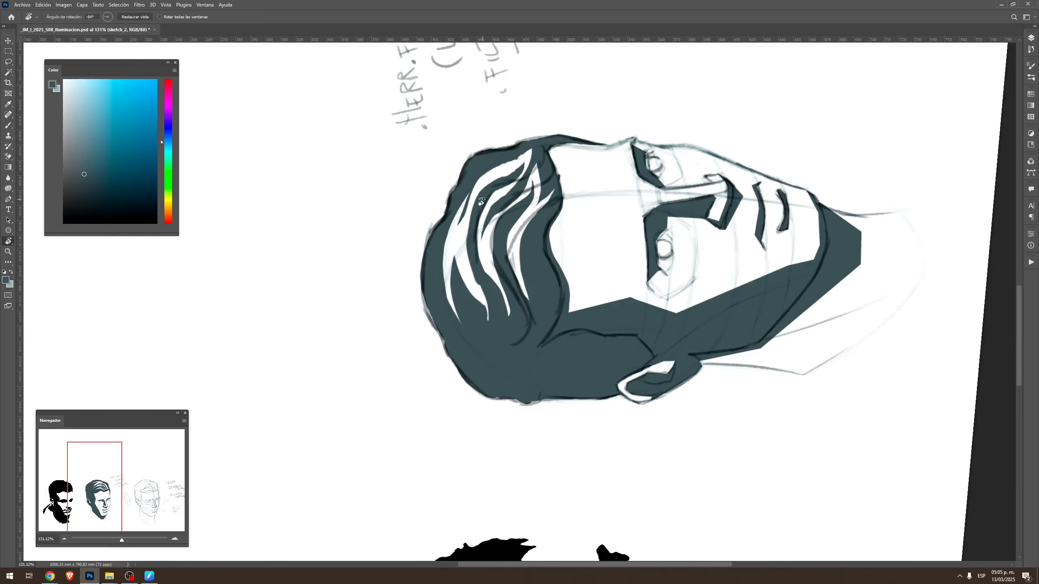
Erase a longer light streak along the uppermost strand of the hair
key("b")
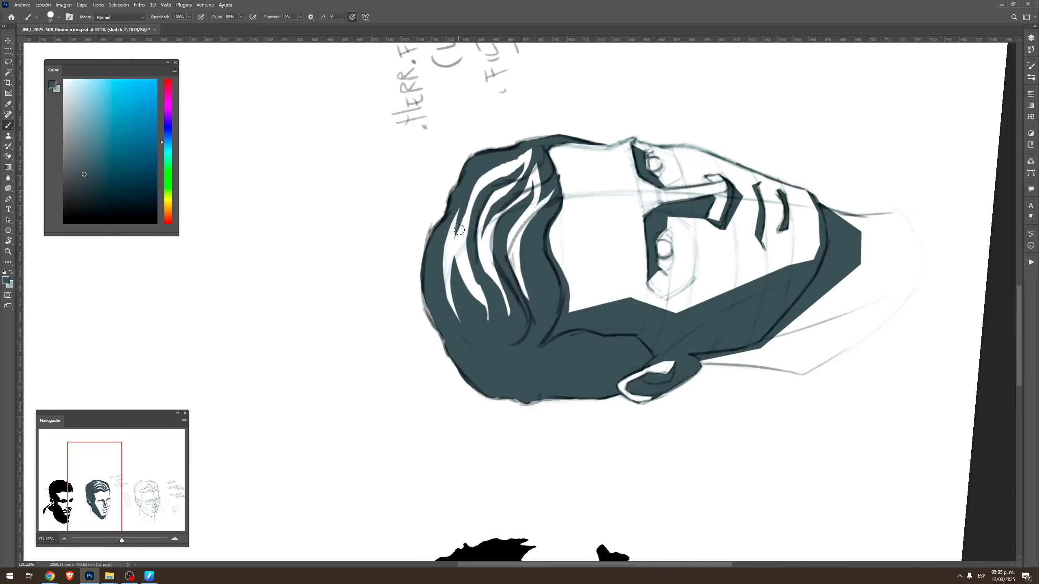
key("e")
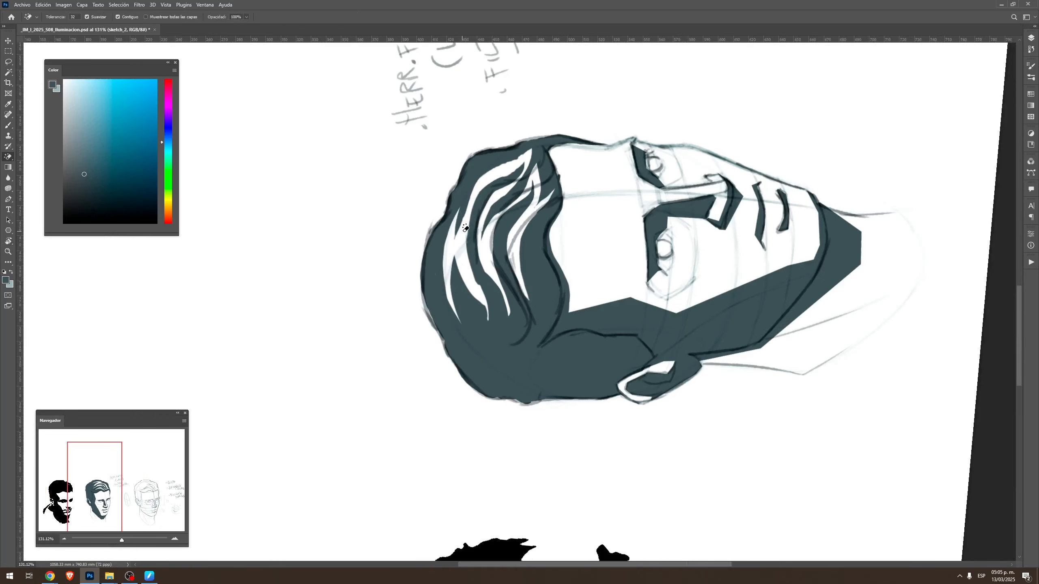
mouse_move(455, 238)
left_mouse_down()
mouse_move(475, 176)
mouse_move(459, 231)
mouse_move(470, 183)
mouse_move(465, 216)
mouse_move(489, 173)
mouse_move(486, 174)
left_mouse_up()
key("Escape")
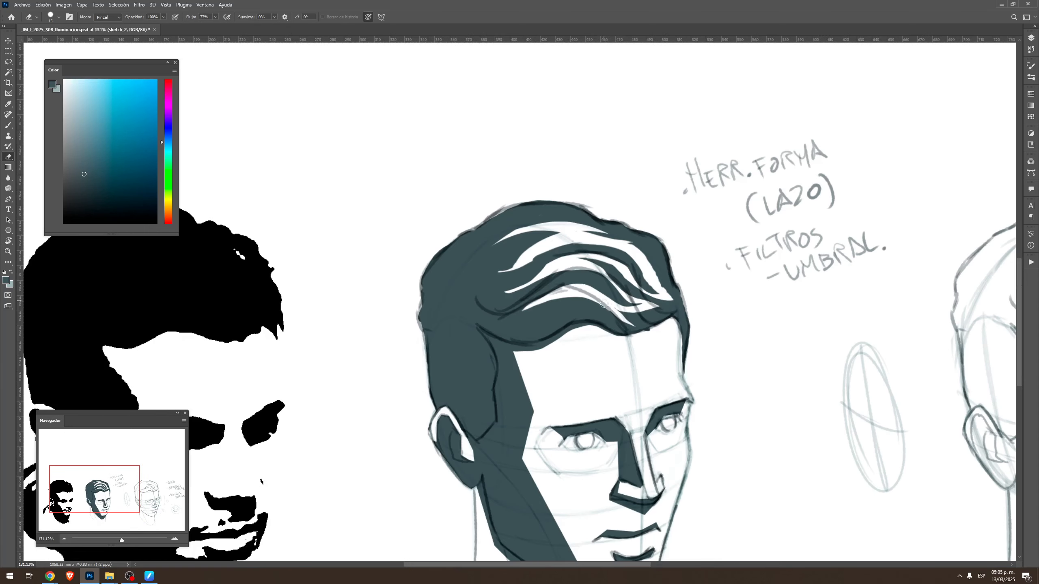
Refine the front ends of the hair highlights above the far temple, alternating small dark brush strokes and eraser strokes
key("b")
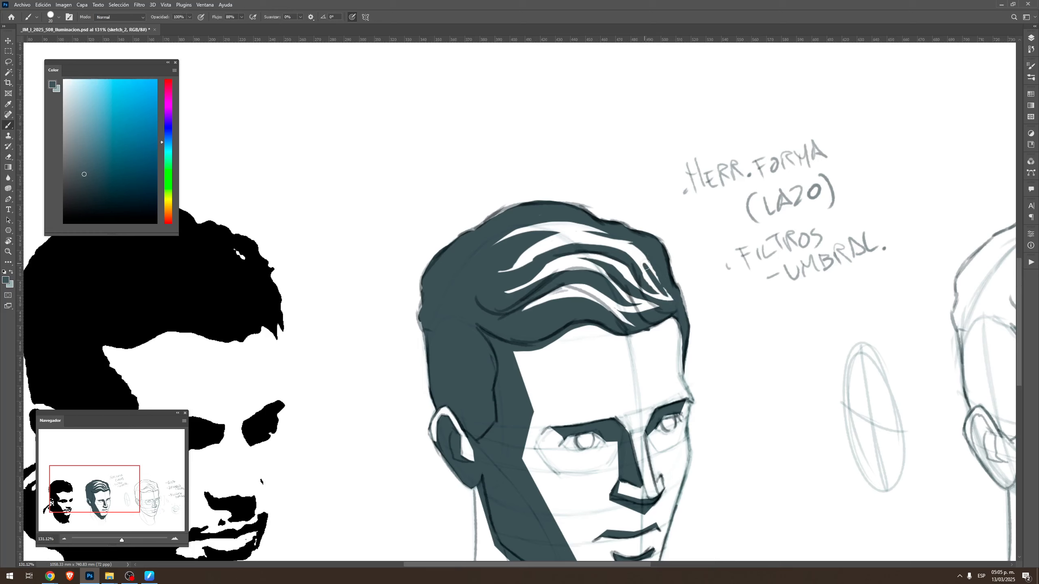
key("e")
key("b")
mouse_move(641, 259)
left_mouse_down()
mouse_move(655, 288)
mouse_move(640, 254)
left_mouse_up()
key("e")
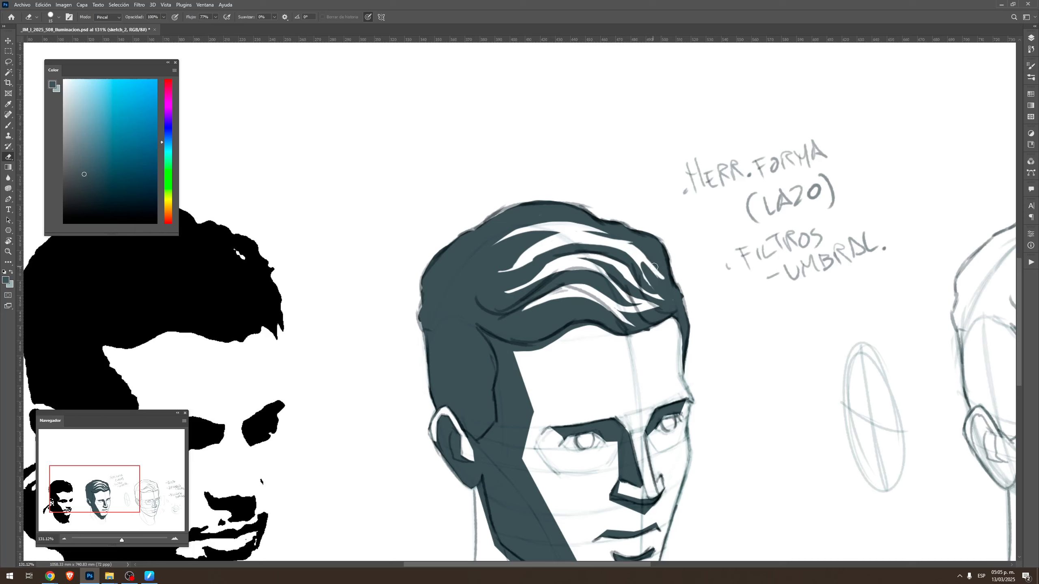
key("b")
mouse_move(651, 257)
left_mouse_down()
mouse_move(676, 288)
mouse_move(642, 261)
mouse_move(667, 284)
mouse_move(654, 291)
mouse_move(628, 275)
mouse_move(683, 304)
left_mouse_up()
key("e")
key("shift+e")
key("b")
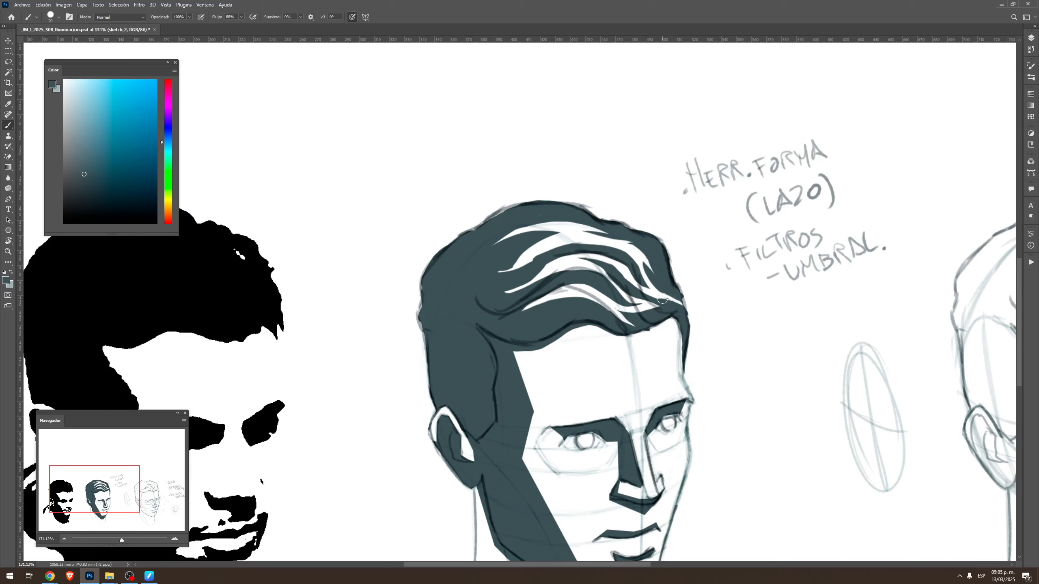
left_click_drag(685, 312, 688, 320)
Lasso the whole highlighted area on top of the hair, fill it with the dark foreground colour, and clear the selection
key("z")
mouse_move(678, 373)
left_mouse_down()
mouse_move(652, 356)
mouse_move(648, 313)
left_mouse_up()
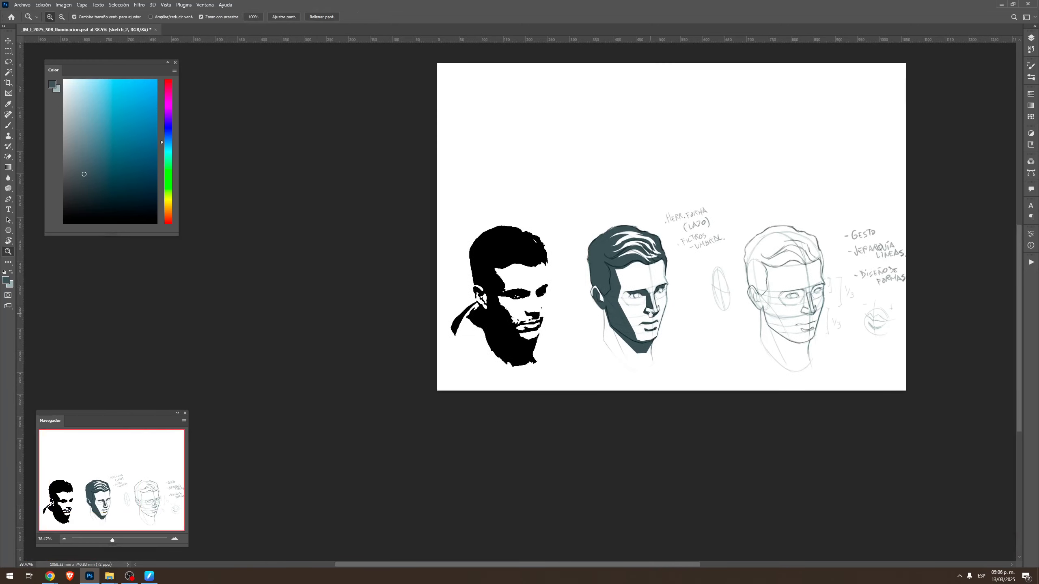
left_click_drag(617, 243, 702, 156)
key("r")
key("Escape")
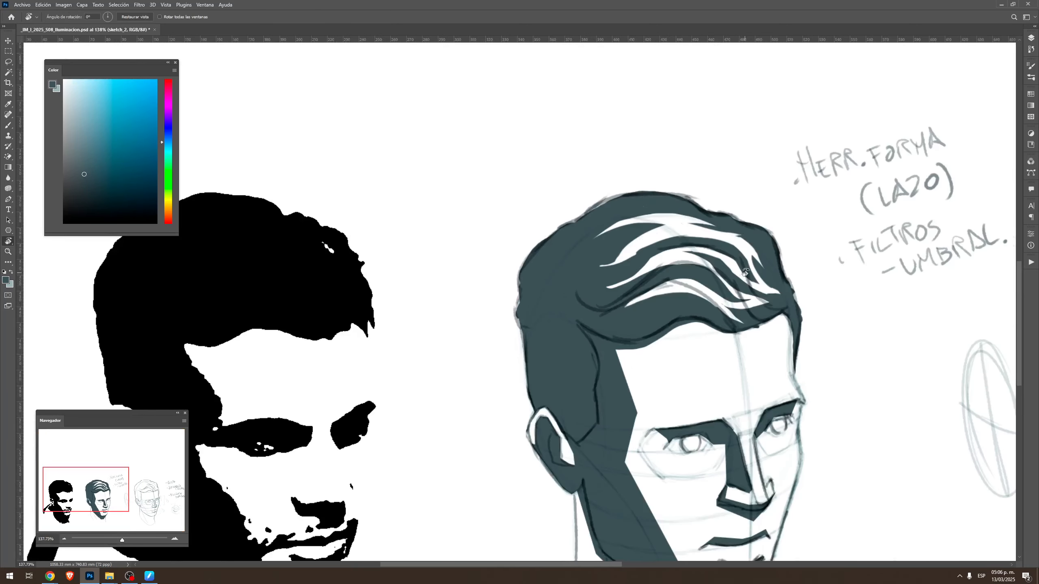
key("l")
mouse_move(754, 236)
left_mouse_down()
mouse_move(668, 203)
mouse_move(571, 326)
mouse_move(669, 314)
mouse_move(728, 324)
mouse_move(774, 303)
mouse_move(761, 233)
left_mouse_up()
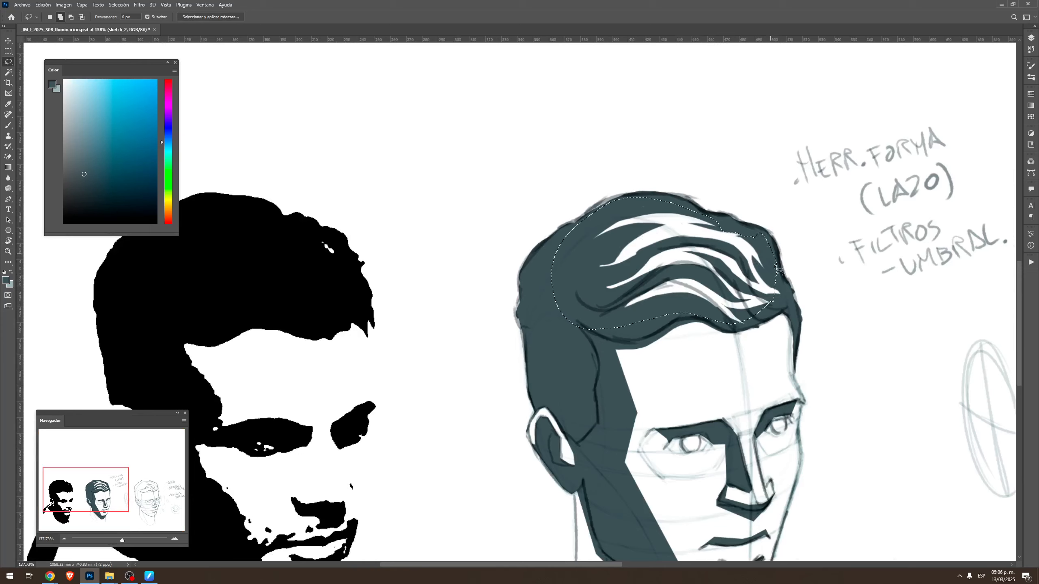
key("g")
left_click_drag(721, 165, 752, 46)
key("ctrl+d")
Lasso new flowing strand shapes across the front of the hair, delete the dark fill inside them, and clear the selection
key("r")
mouse_move(733, 224)
left_mouse_down()
mouse_move(714, 91)
mouse_move(601, 130)
mouse_move(690, 313)
mouse_move(720, 216)
mouse_move(688, 143)
mouse_move(670, 167)
mouse_move(610, 179)
mouse_move(591, 255)
mouse_move(605, 212)
mouse_move(622, 195)
mouse_move(671, 186)
mouse_move(688, 152)
left_mouse_up()
key("b")
key("r")
key("l")
mouse_move(630, 209)
left_mouse_down()
mouse_move(603, 243)
mouse_move(610, 311)
mouse_move(595, 327)
mouse_move(617, 310)
mouse_move(616, 232)
mouse_move(652, 201)
left_mouse_up()
mouse_move(617, 295)
left_mouse_down()
mouse_move(627, 233)
mouse_move(676, 208)
mouse_move(644, 240)
mouse_move(632, 339)
mouse_move(607, 357)
mouse_move(584, 353)
mouse_move(620, 319)
mouse_move(612, 257)
left_mouse_up()
key("Escape")
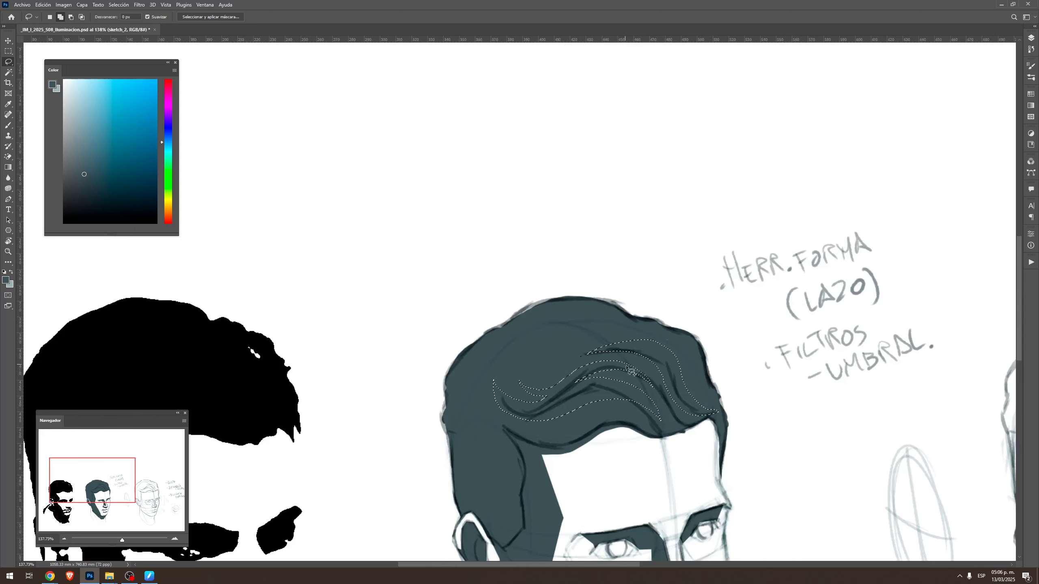
key("Delete")
key("ctrl+d")
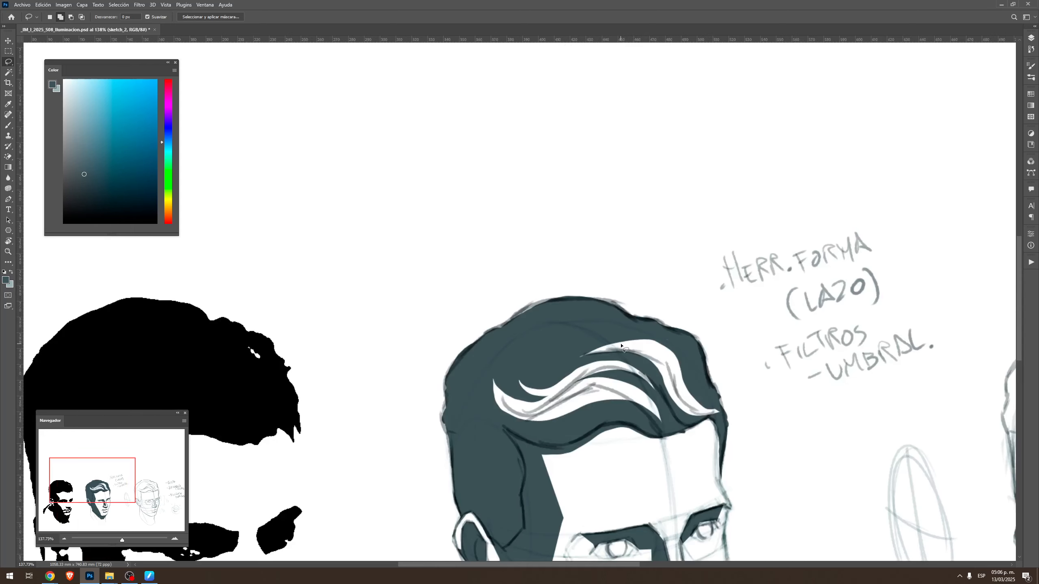
Paint the irises of both eyes solid with the dark foreground colour
key("z")
left_click_drag(711, 369, 651, 379)
mouse_move(710, 417)
left_mouse_down()
mouse_move(667, 351)
mouse_move(687, 367)
mouse_move(731, 360)
left_mouse_up()
key("b")
left_click_drag(575, 328, 579, 328)
left_click_drag(668, 302, 678, 309)
Lasso the lower eyelid shadow shapes under both eyes, fill them with the dark foreground colour, and clear the selection
key("r")
mouse_move(600, 341)
left_mouse_down()
mouse_move(607, 311)
mouse_move(596, 273)
mouse_move(576, 287)
mouse_move(592, 250)
mouse_move(580, 238)
left_mouse_up()
key("l")
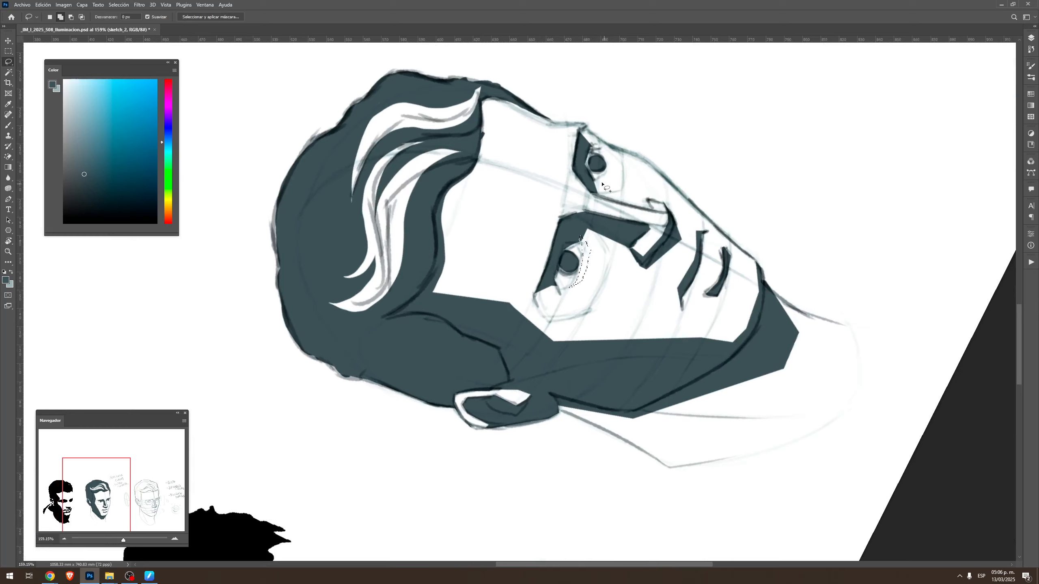
mouse_move(607, 168)
left_mouse_down()
mouse_move(601, 180)
mouse_move(609, 156)
mouse_move(594, 183)
mouse_move(609, 159)
mouse_move(608, 177)
mouse_move(593, 181)
left_mouse_up()
key("ctrl+z")
key("Escape")
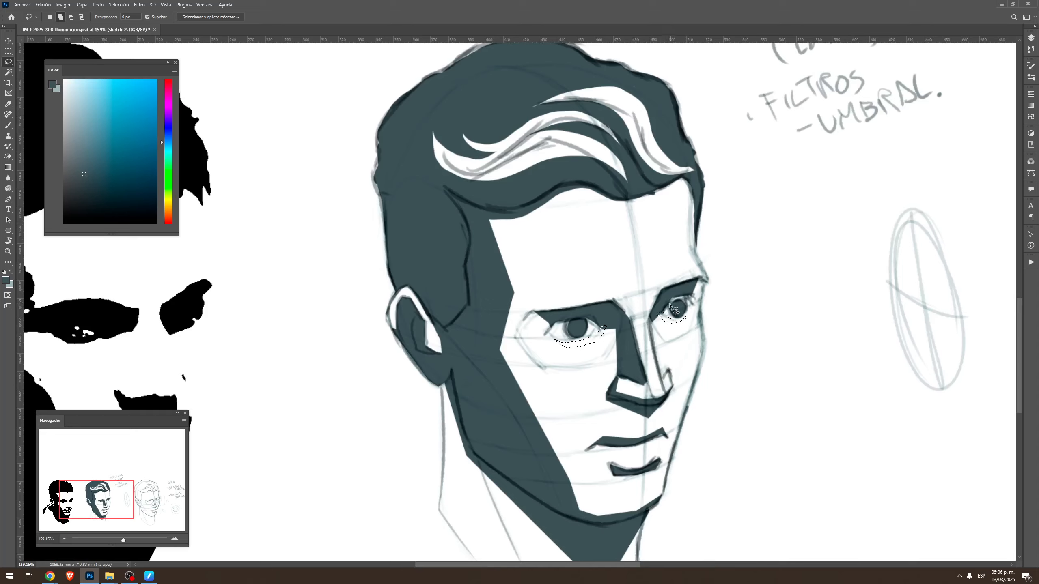
mouse_move(667, 306)
left_mouse_down()
mouse_move(690, 295)
mouse_move(685, 303)
mouse_move(680, 291)
left_mouse_up()
left_click_drag(574, 320, 568, 317)
key("g")
left_click_drag(592, 279, 588, 242)
key("ctrl+d")
Erase a small catchlight in the iris of each eye with a reduced eraser
key("e")
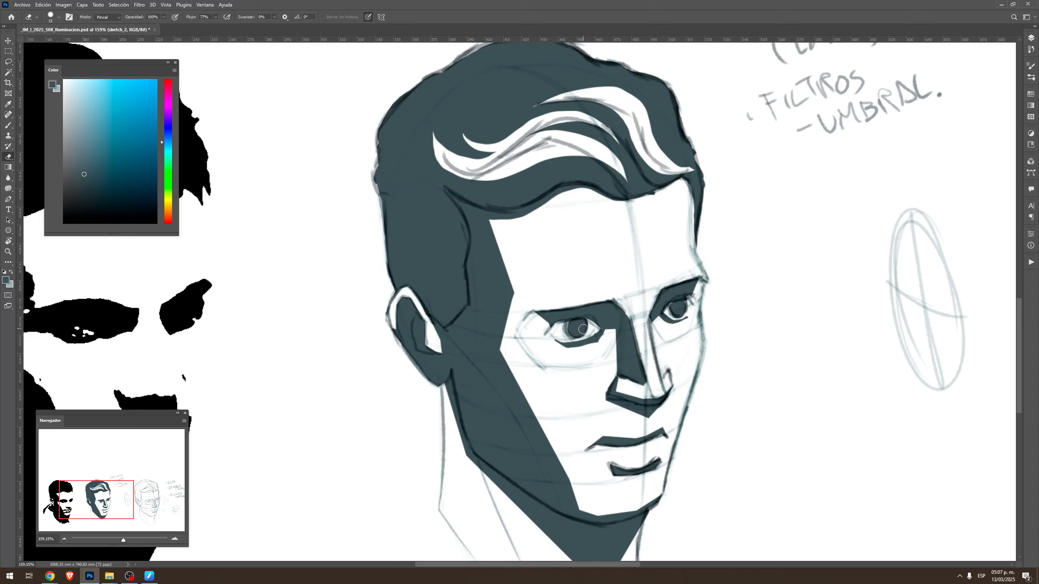
key("bracketleft")
key("bracketleft")
Duplicate the sketch_1 and sketch_2 layers together into the upper part of the canvas, and hide both originals
key("z")
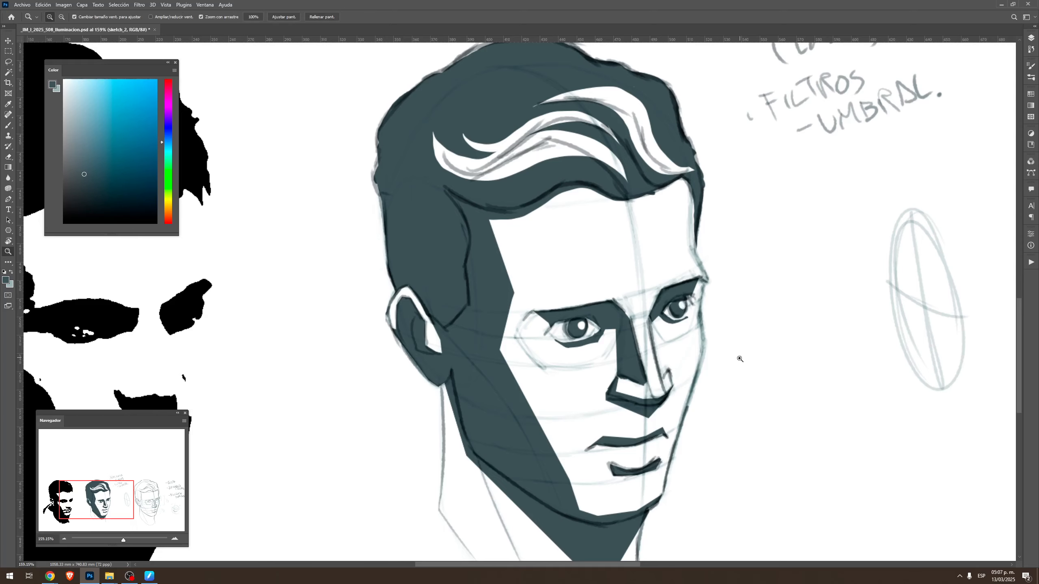
mouse_move(740, 357)
left_mouse_down()
mouse_move(696, 336)
mouse_move(687, 318)
left_mouse_up()
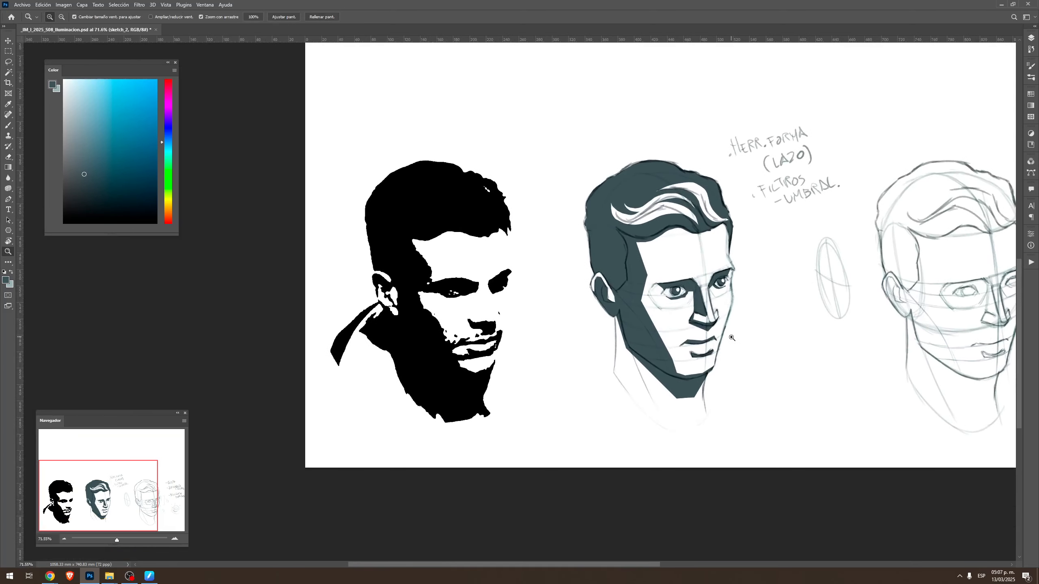
left_click_drag(821, 250, 715, 336)
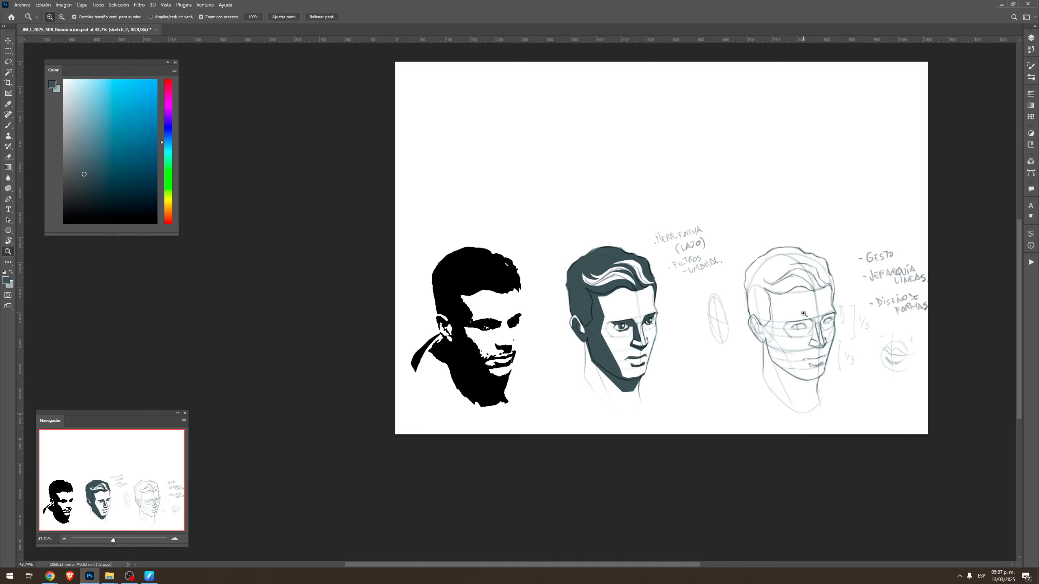
left_click(1031, 39)
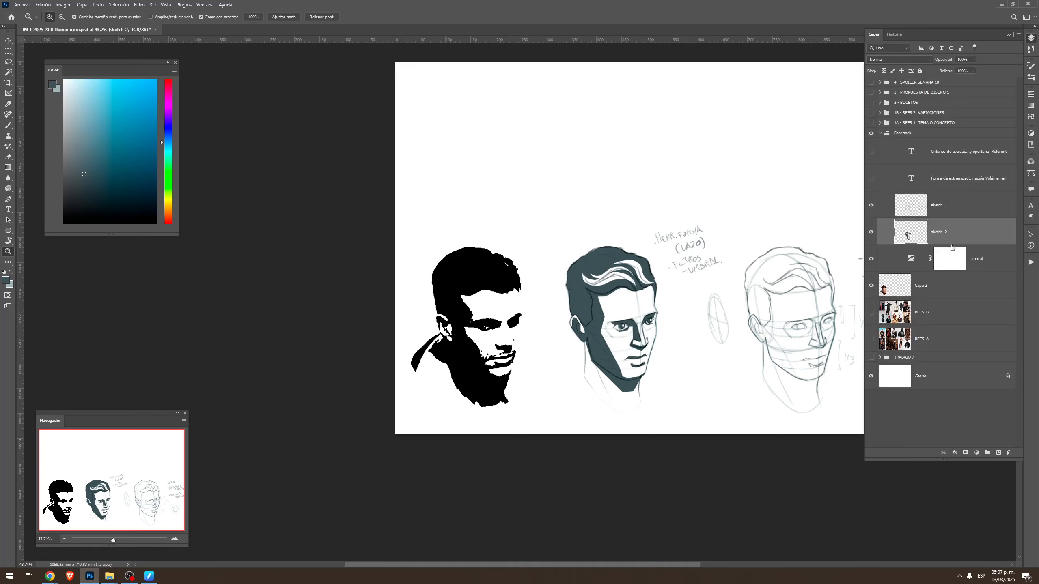
left_click(956, 212, "shift")
key("v")
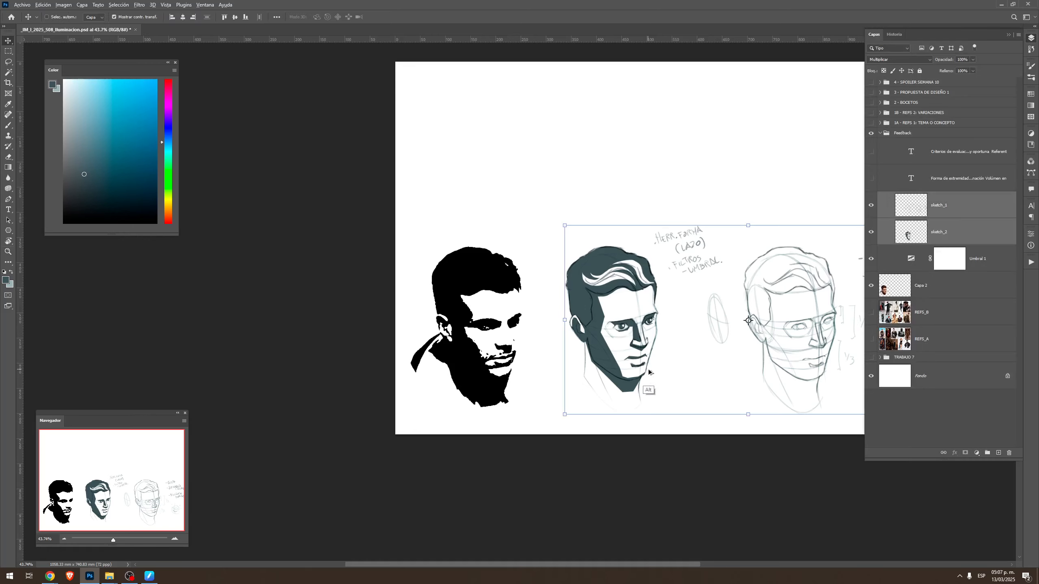
mouse_move(649, 372)
left_mouse_down()
mouse_move(591, 207)
mouse_move(575, 222)
left_mouse_up()
left_click_drag(714, 300, 673, 334)
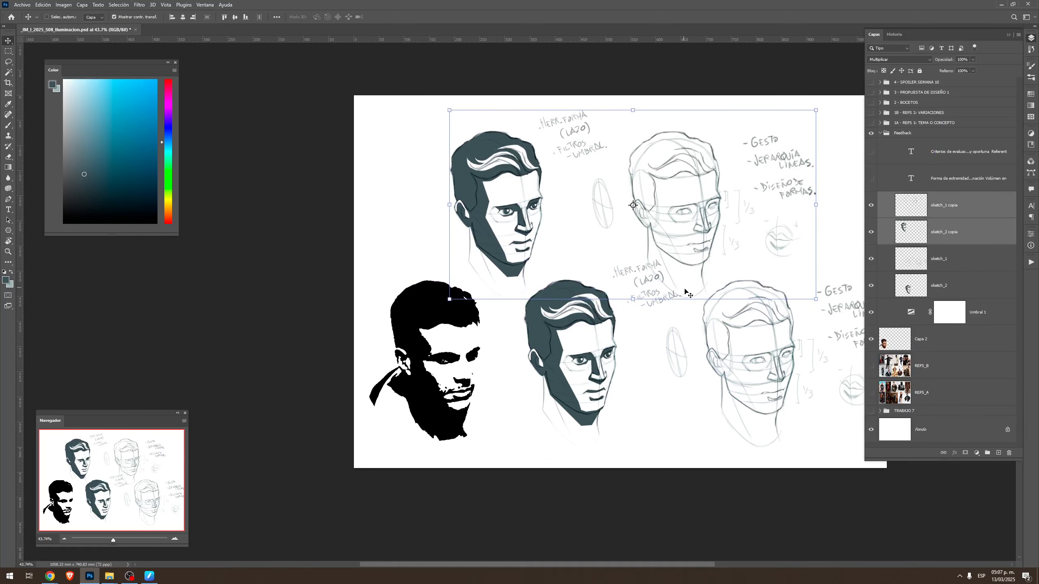
left_click(872, 286)
Lasso the line-only head and handwritten notes, delete them from both copied sketch layers, and clear the selection
key("l")
mouse_move(560, 208)
left_mouse_down()
mouse_move(561, 174)
mouse_move(621, 68)
mouse_move(638, 399)
mouse_move(557, 292)
mouse_move(559, 245)
left_mouse_up()
left_click(937, 232, "ctrl")
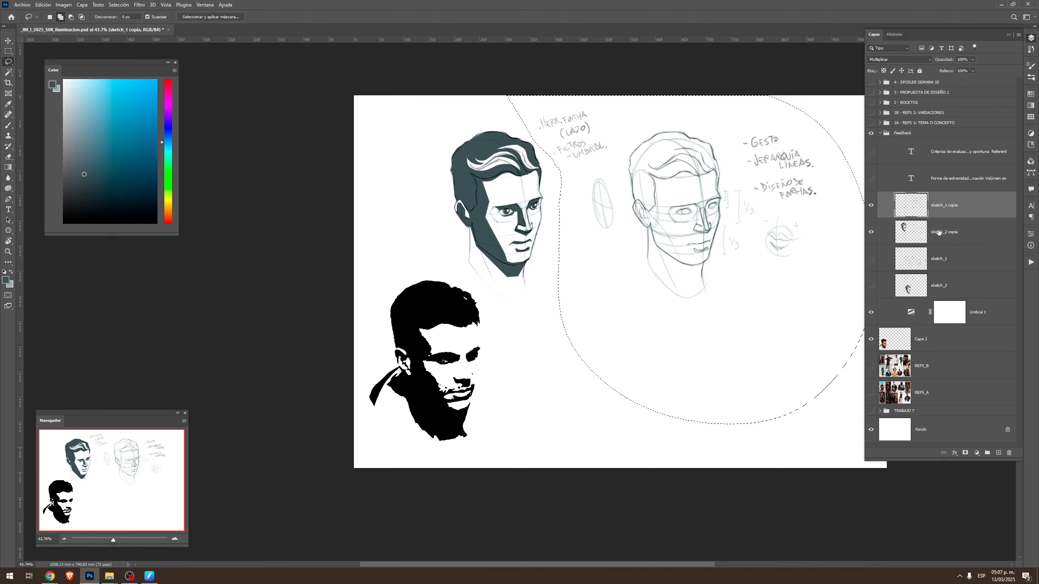
key("Delete")
key("ctrl+d")
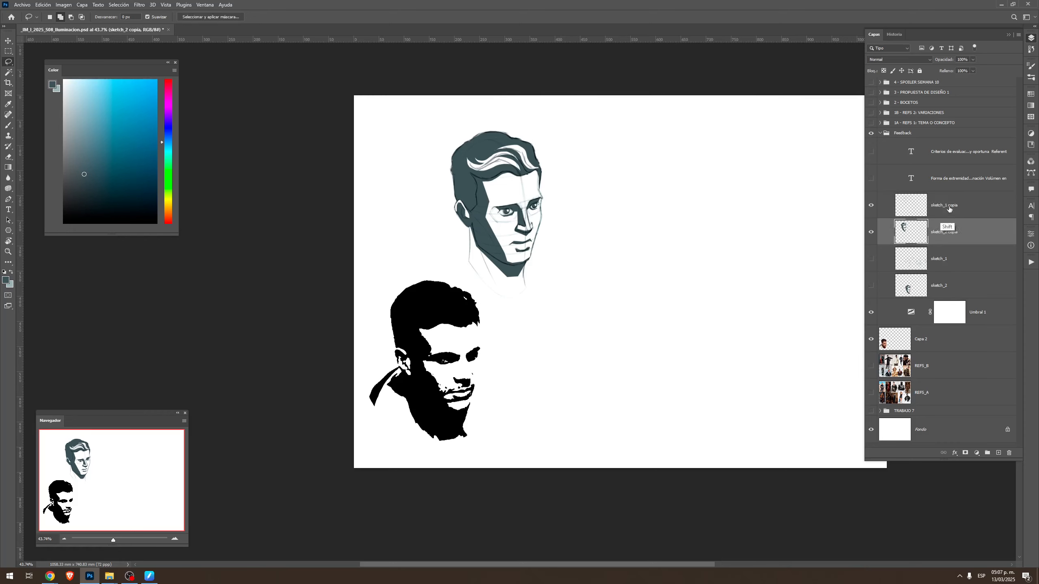
Move both copied sketch layers toward the upper middle of the canvas, and set the sketch_2 copy layer's opacity to 20%
left_click(936, 233, "ctrl")
key("v")
left_click_drag(532, 235, 643, 235)
left_click(959, 222)
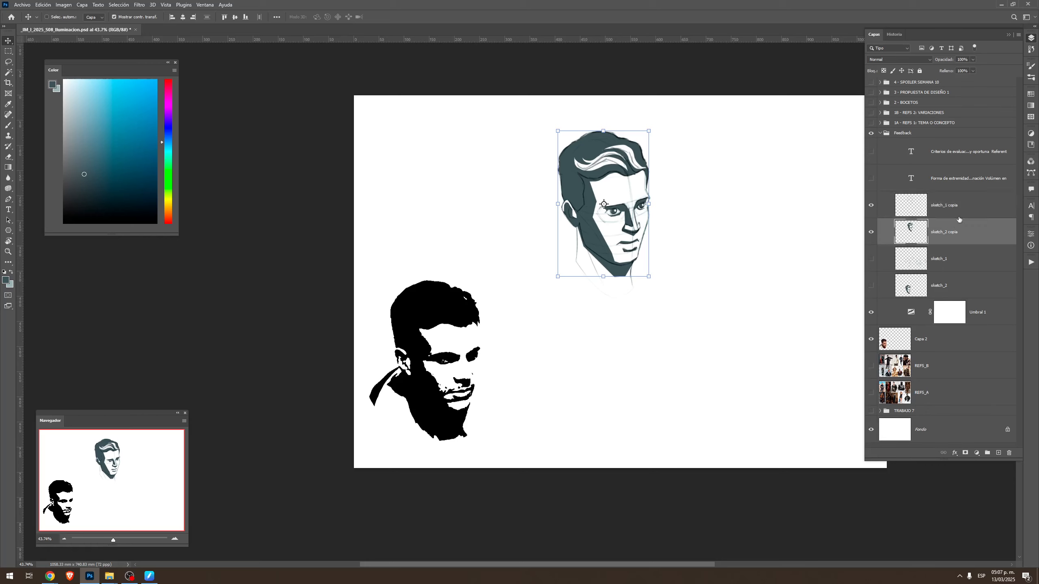
key("2")
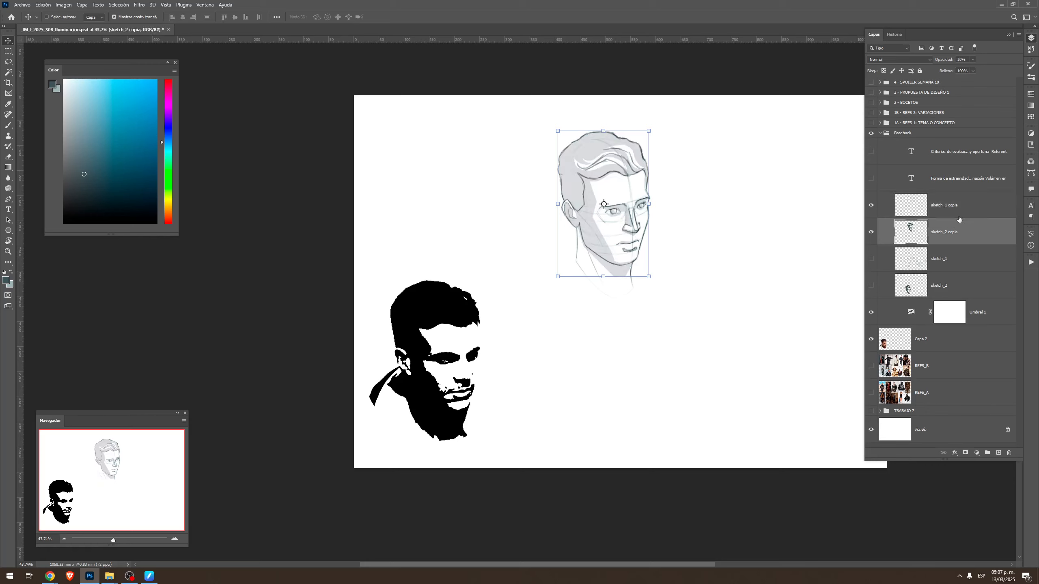
Hide the Umbral 1 adjustment layer and move the Capa 2 photo into alignment beneath the copied head sketch
left_click(871, 338)
left_click(871, 338)
left_click(920, 336)
left_click(870, 323)
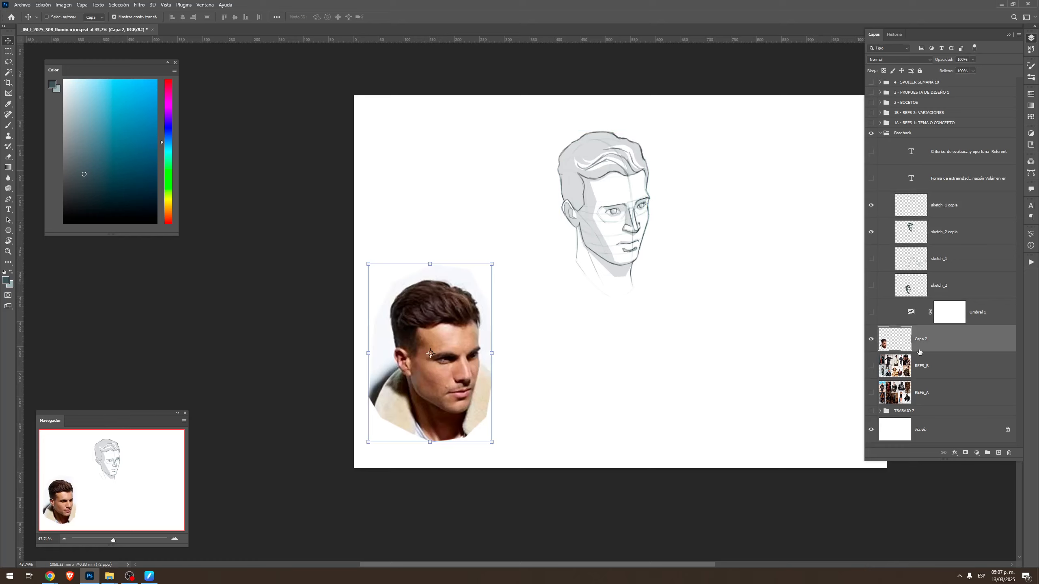
mouse_move(448, 401)
left_mouse_down()
mouse_move(630, 282)
mouse_move(618, 240)
mouse_move(615, 249)
left_mouse_up()
Set the opacity of the Capa 2 photo layer to 20%
key("ctrl+space")
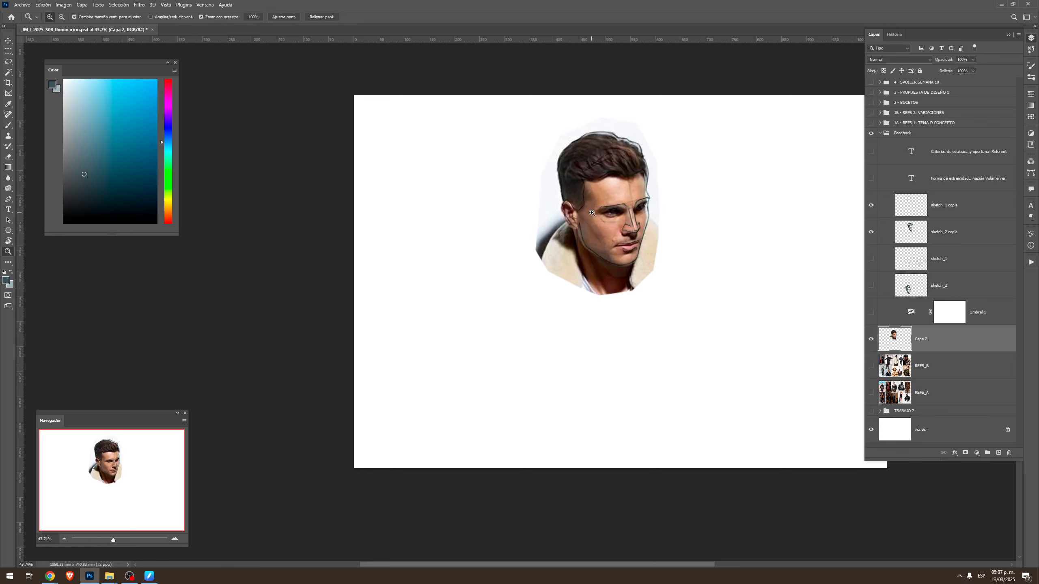
left_click_drag(591, 212, 650, 215)
left_click_drag(681, 297, 682, 288)
key("ctrl+space")
left_click_drag(727, 317, 682, 341)
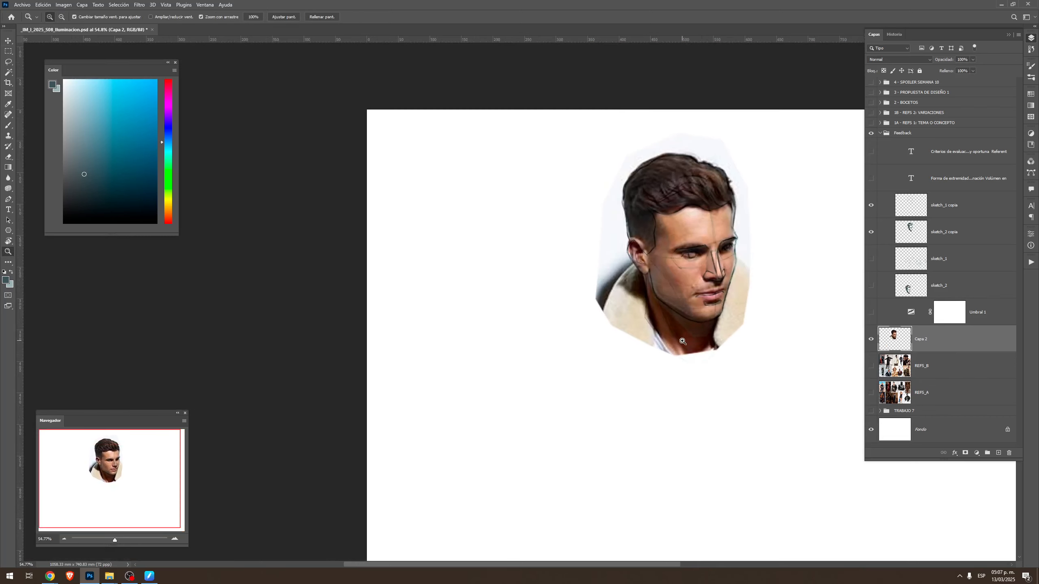
key("2")
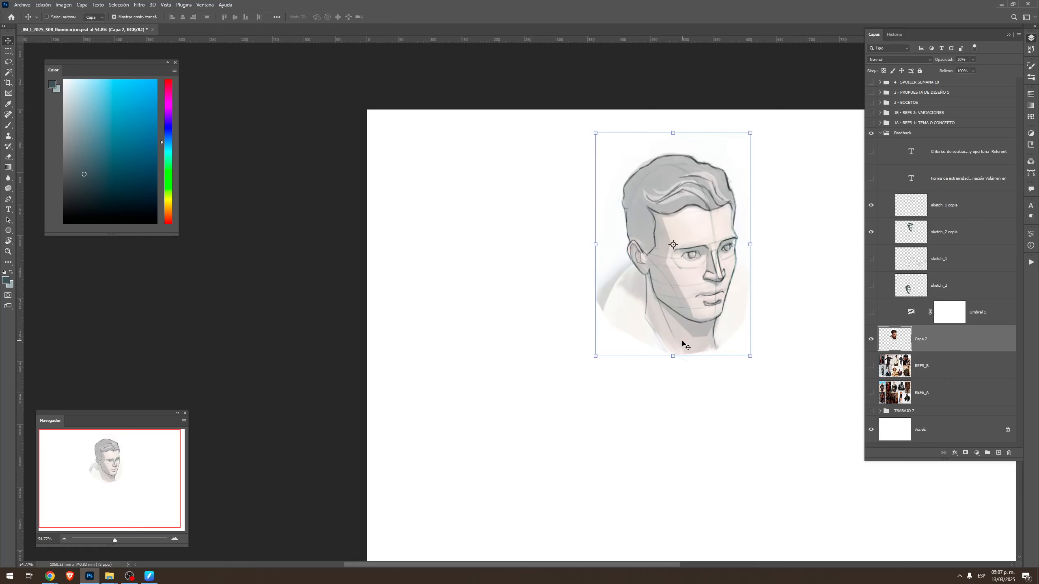
Activate the sketch_1 copy layer, choose a flattened elliptical brush tip, and undo a test stroke below the neck
left_click(951, 207)
key("r")
mouse_move(699, 306)
left_mouse_down()
mouse_move(684, 250)
mouse_move(670, 254)
left_mouse_up()
key("ctrl+space")
key("b")
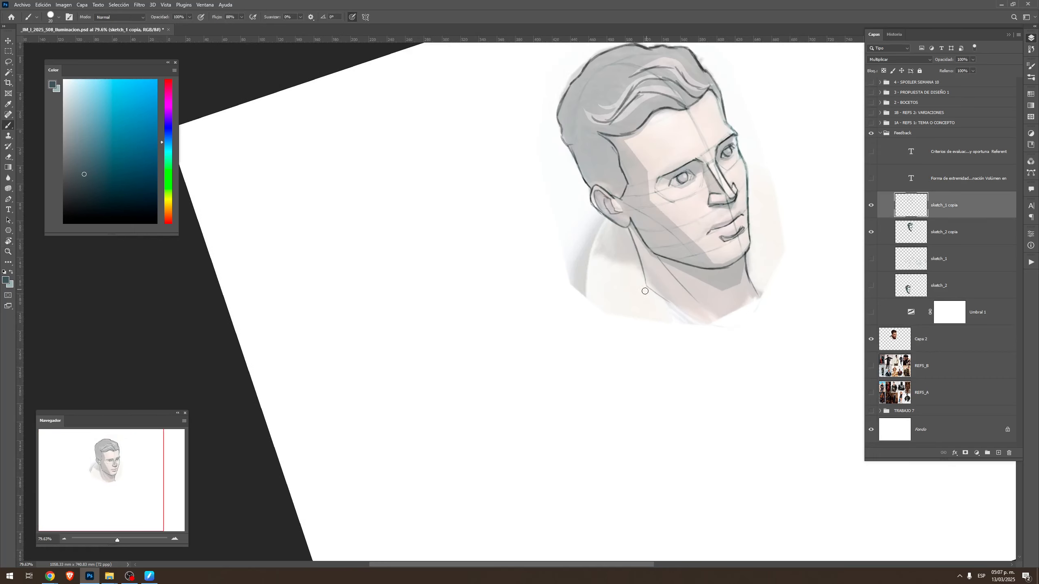
right_click(675, 292)
left_click(714, 360)
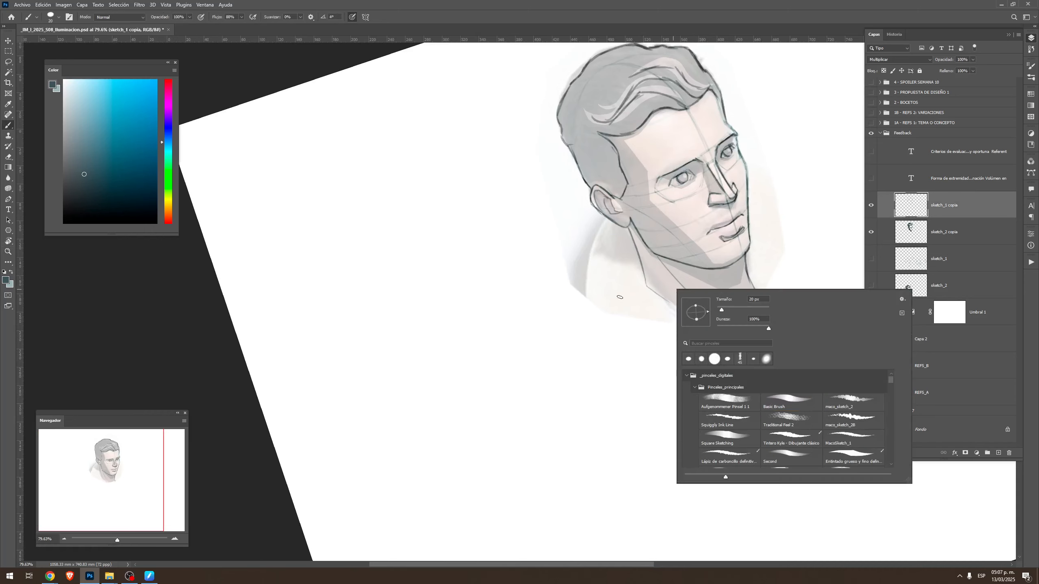
mouse_move(585, 339)
left_mouse_down()
mouse_move(609, 267)
mouse_move(695, 315)
left_mouse_up()
key("ctrl+z")
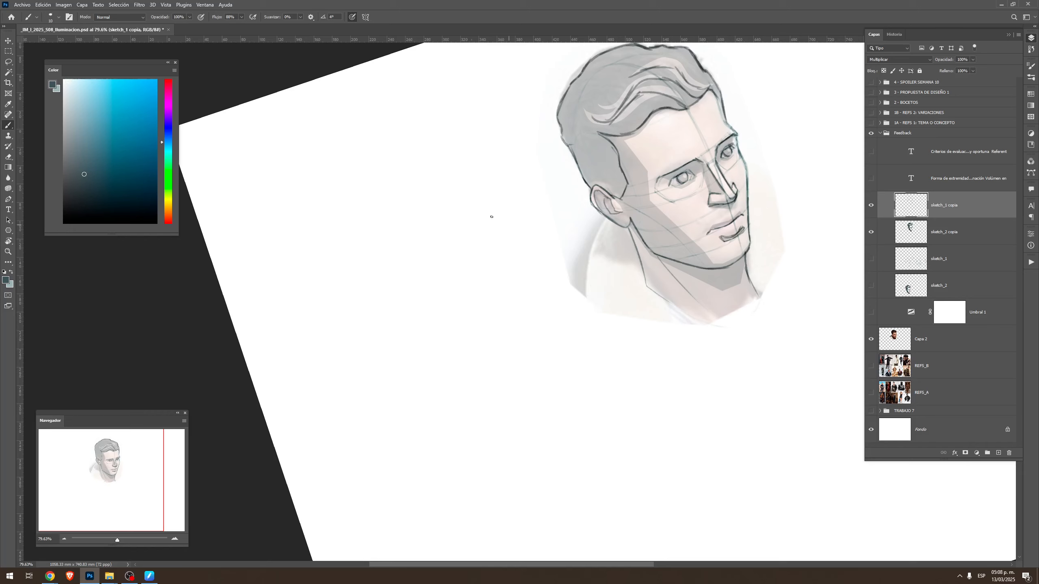
Set the brush to the light grey-teal colour in Oscurecer mode and sketch the collar lines around the base of the neck
left_click(565, 253, "alt")
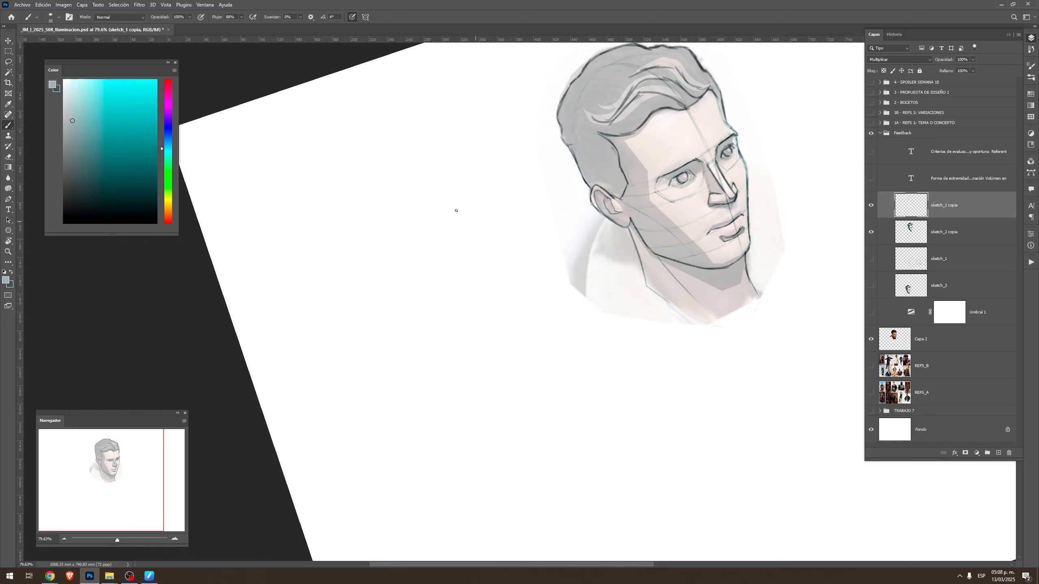
left_click(118, 16)
left_click(146, 52)
left_click_drag(643, 271, 629, 323)
key("Escape")
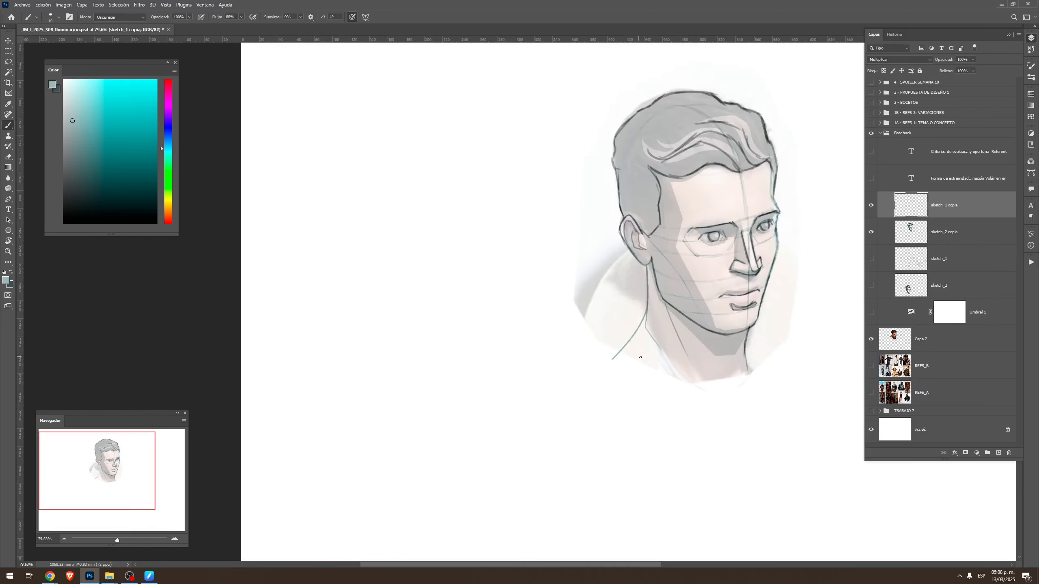
left_click_drag(679, 378, 631, 305)
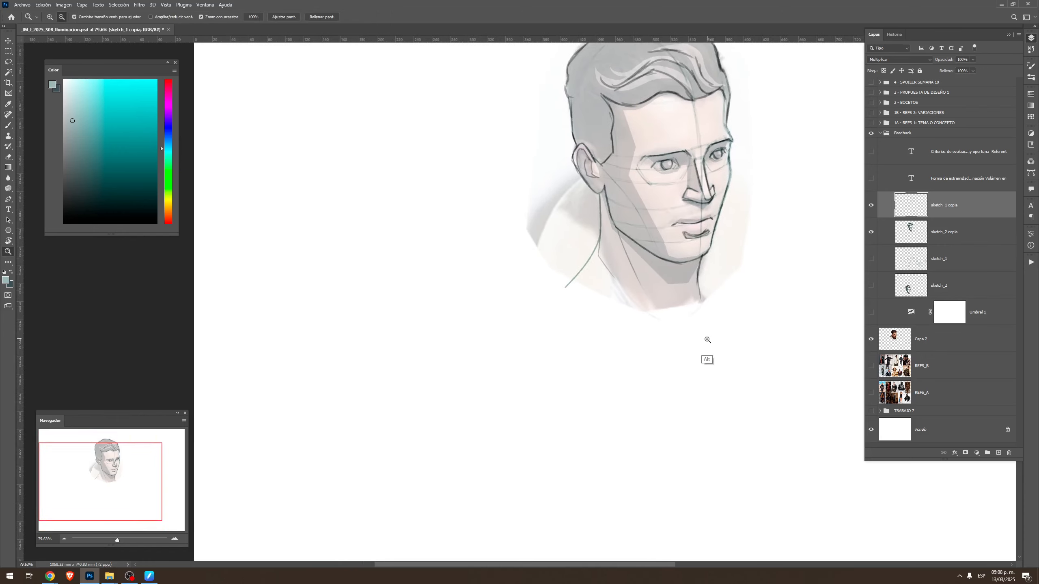
left_click_drag(708, 341, 688, 341)
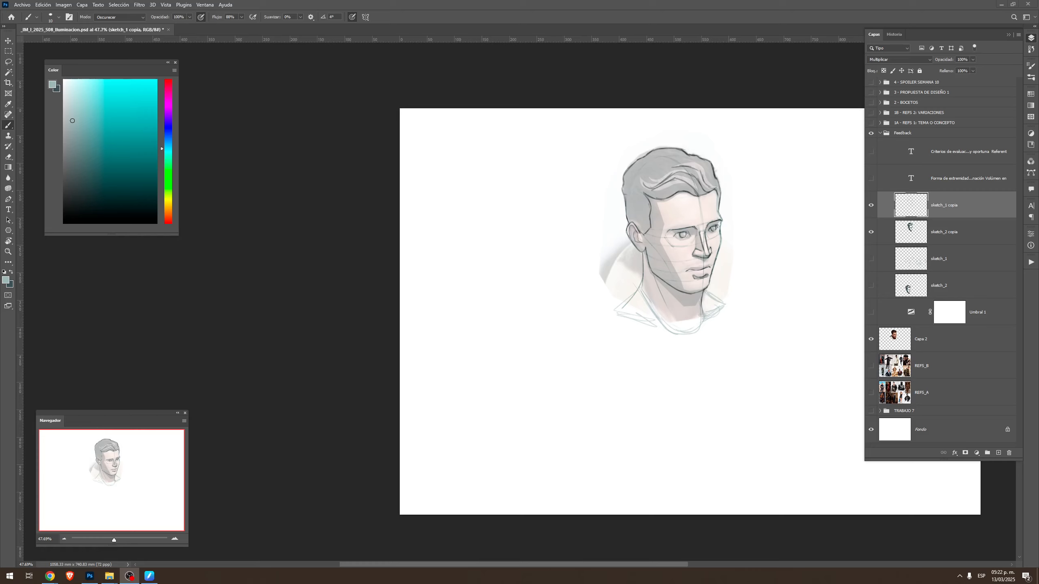
Sketch the shoulder contours, torso sides, centre line and chest curve below the neck, erasing and redrawing part of the centre line
left_click(684, 333)
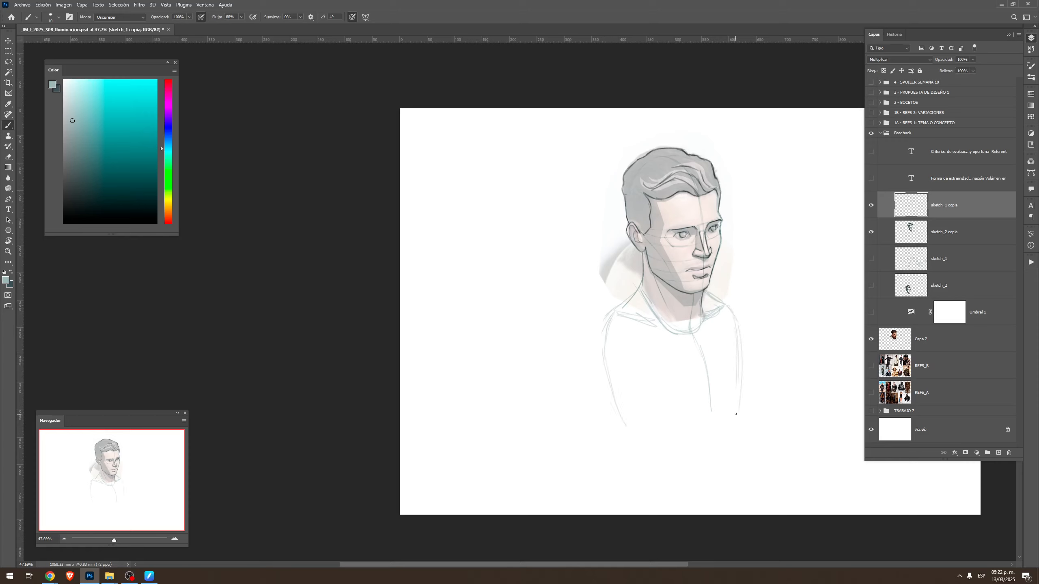
key("ctrl+z")
key("e")
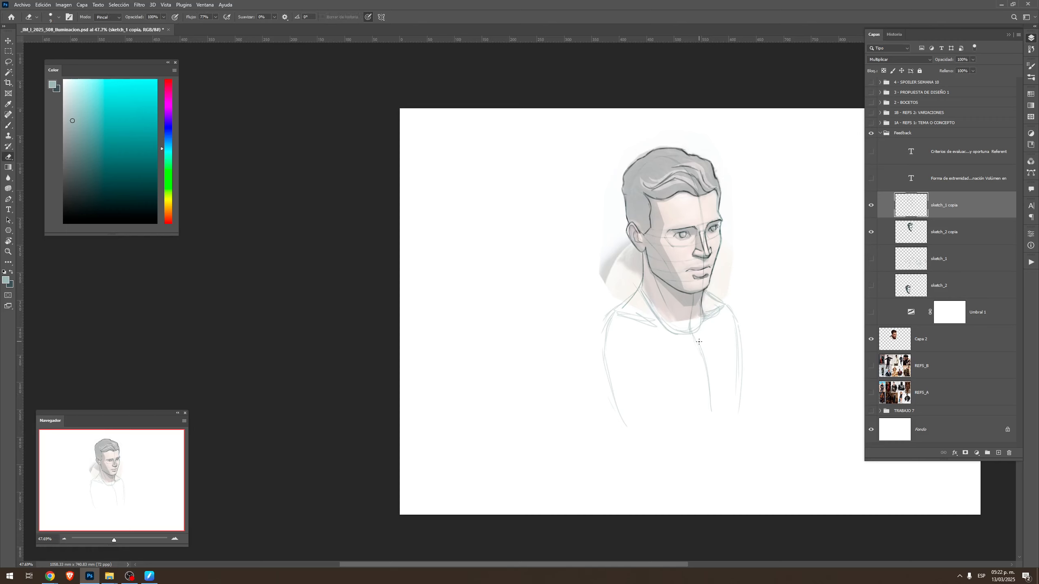
key("]")
left_click_drag(708, 357, 703, 354)
key("b")
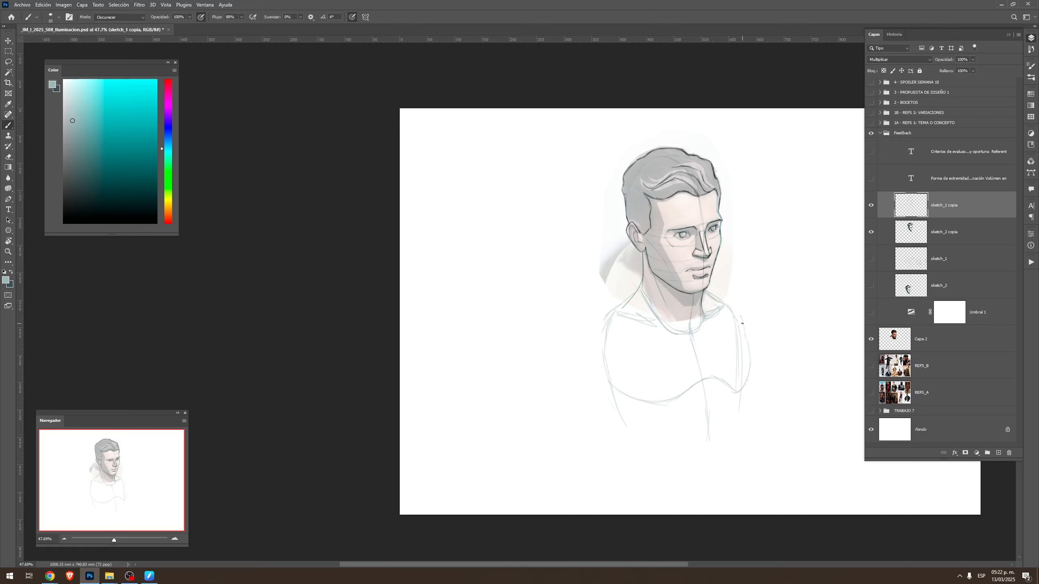
Clean up the shoulder contour beside the far side of the neck and sketch the lower torso curves under the chest
key("e")
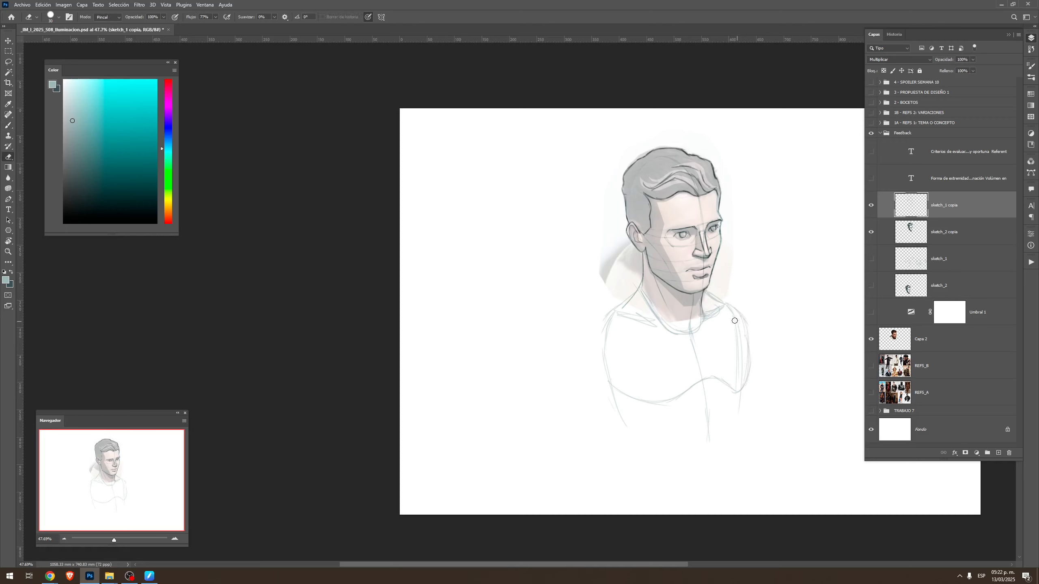
key("b")
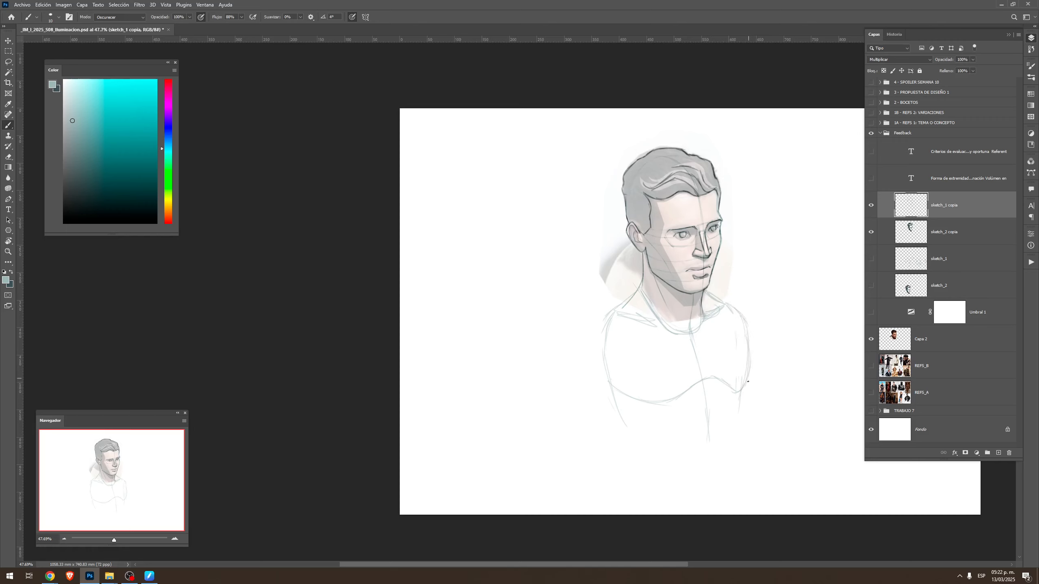
left_click_drag(747, 382, 738, 409)
left_click_drag(675, 429, 625, 435)
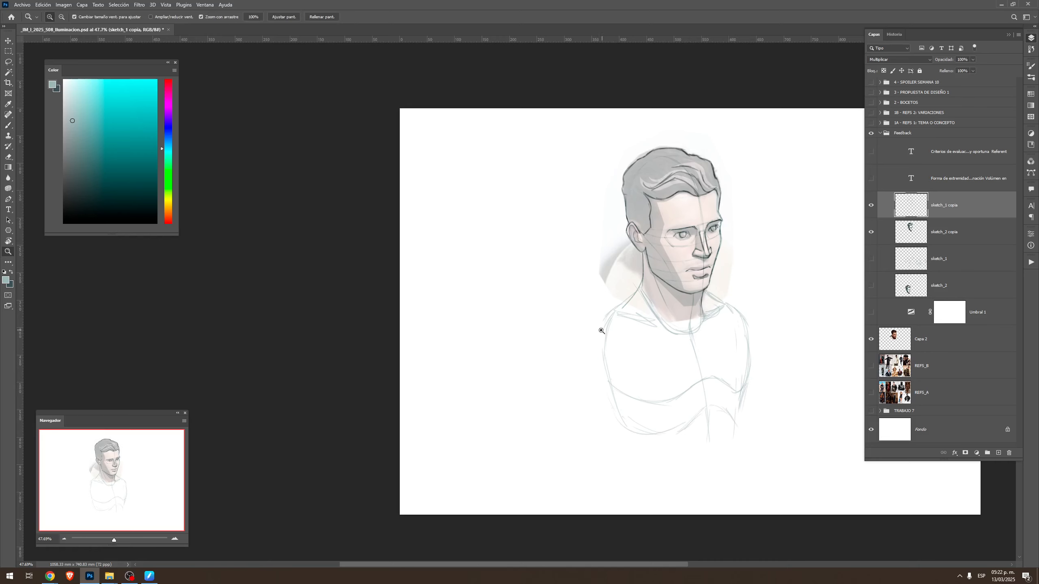
Enlarge the brush and sketch rounded shoulder masses on both sides of the torso
scroll(602, 334, "up", 2)
mouse_move(675, 388)
left_mouse_down()
mouse_move(700, 364)
mouse_move(698, 341)
left_mouse_up()
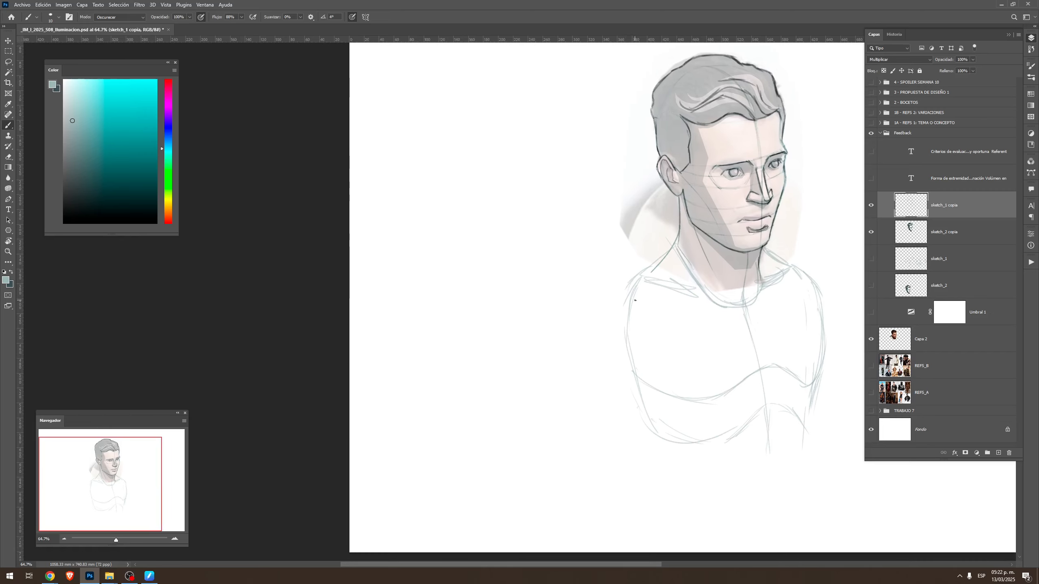
key("bracketright")
mouse_move(647, 273)
left_mouse_down()
mouse_move(593, 293)
mouse_move(573, 350)
mouse_move(631, 369)
mouse_move(653, 342)
mouse_move(634, 283)
mouse_move(654, 331)
left_mouse_up()
left_click_drag(761, 328, 669, 308)
mouse_move(701, 245)
left_mouse_down()
mouse_move(748, 274)
mouse_move(754, 301)
left_mouse_up()
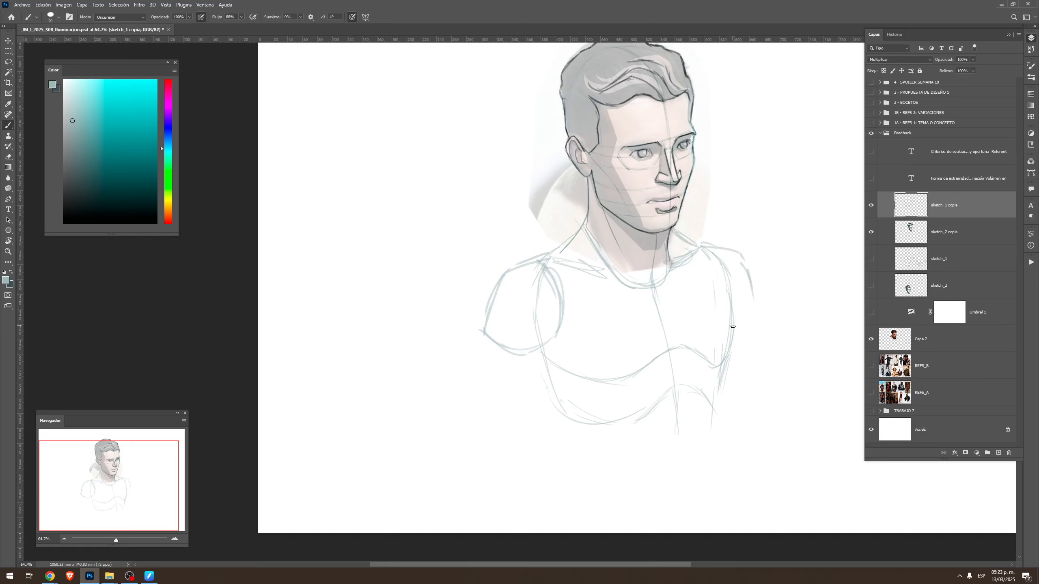
left_click_drag(624, 361, 731, 316)
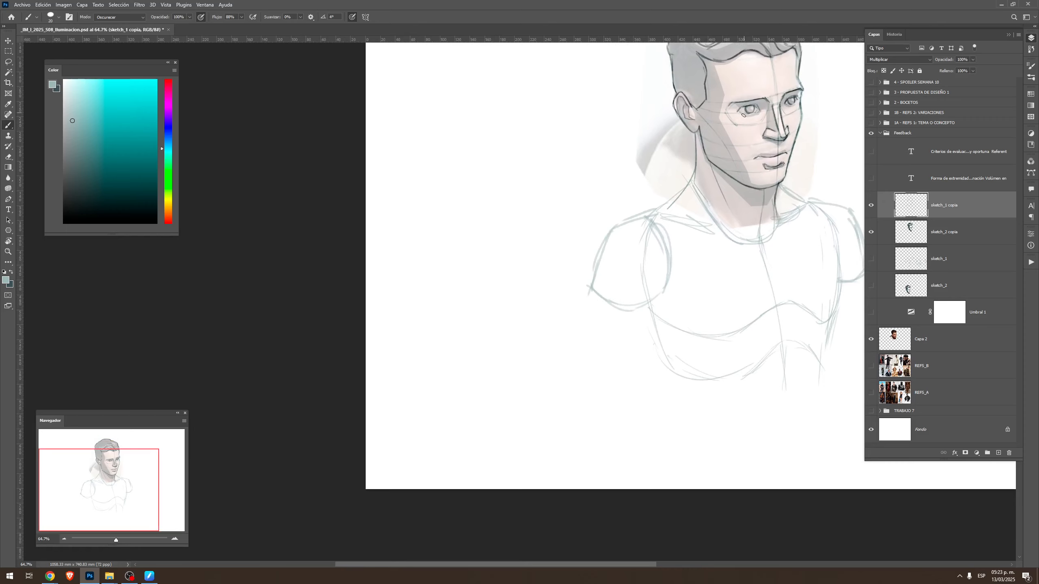
Sketch both upper arms hanging down from the rounded shoulders alongside the torso
left_click_drag(662, 296, 638, 336)
mouse_move(591, 289)
left_mouse_down()
mouse_move(557, 406)
mouse_move(599, 423)
left_mouse_up()
left_click_drag(664, 293, 618, 404)
left_click_drag(748, 320, 640, 364)
left_click_drag(752, 289, 786, 447)
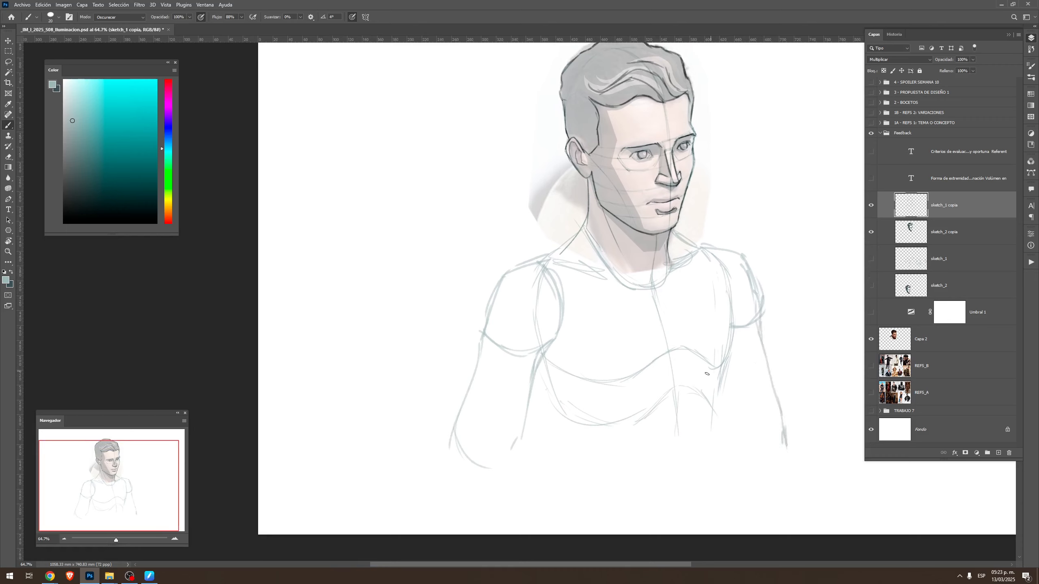
mouse_move(544, 342)
left_mouse_down()
mouse_move(556, 473)
mouse_move(695, 450)
mouse_move(783, 452)
left_mouse_up()
Draw a rectangular frame around the bust, cropping the figure just below the lower torso
key("z")
left_click(719, 415, "alt")
key("b")
mouse_move(539, 440)
left_mouse_down()
mouse_move(568, 170)
mouse_move(561, 129)
mouse_move(789, 154)
mouse_move(768, 399)
mouse_move(775, 442)
left_mouse_up()
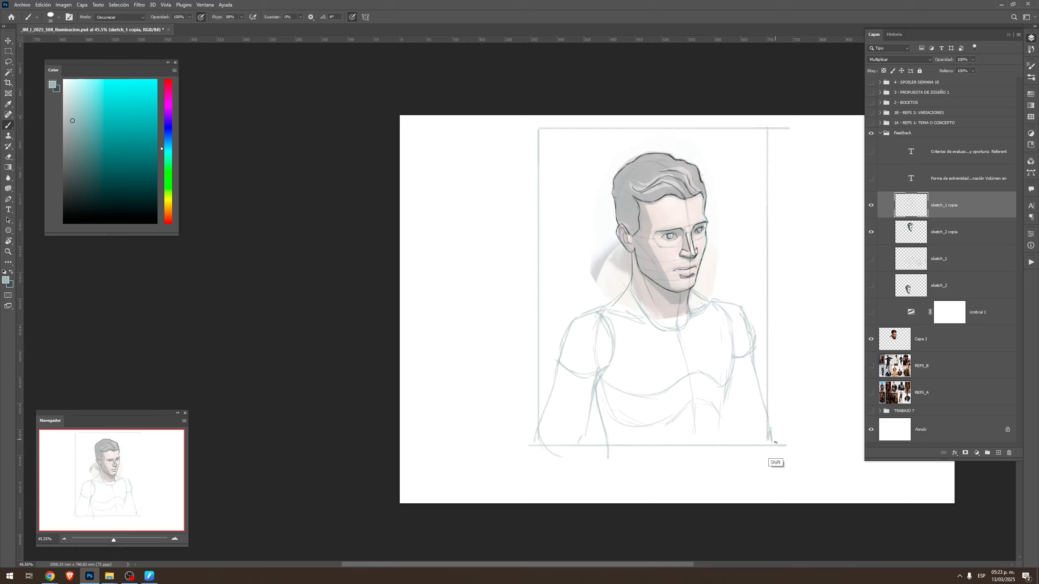
Select the sketch_1 copy, sketch_2 copy and Capa 2 layers together and shift the framed portrait slightly down and left on the canvas
left_click(953, 242, "shift")
key("v")
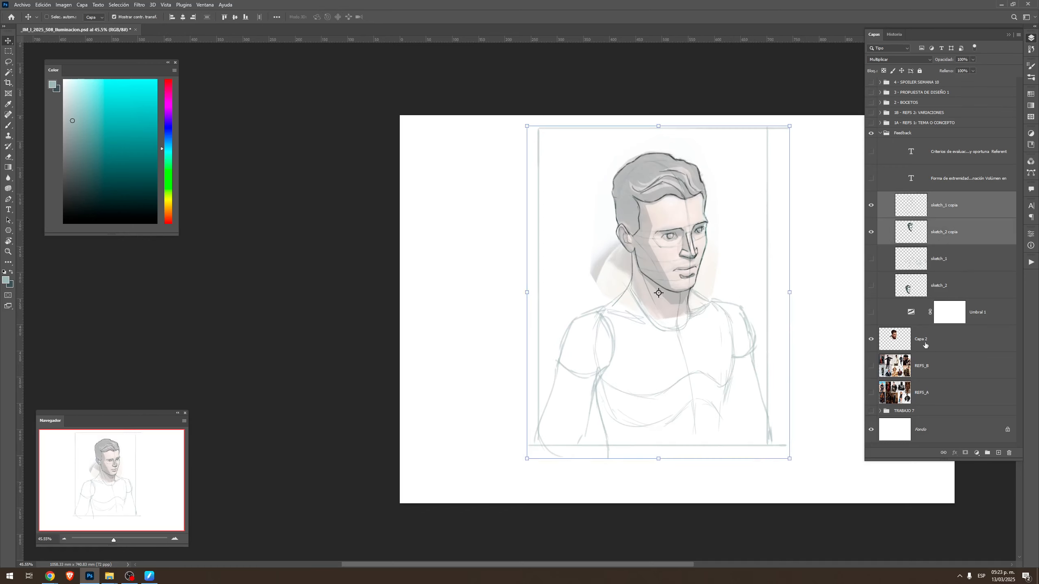
left_click_drag(708, 326, 679, 352)
key("z")
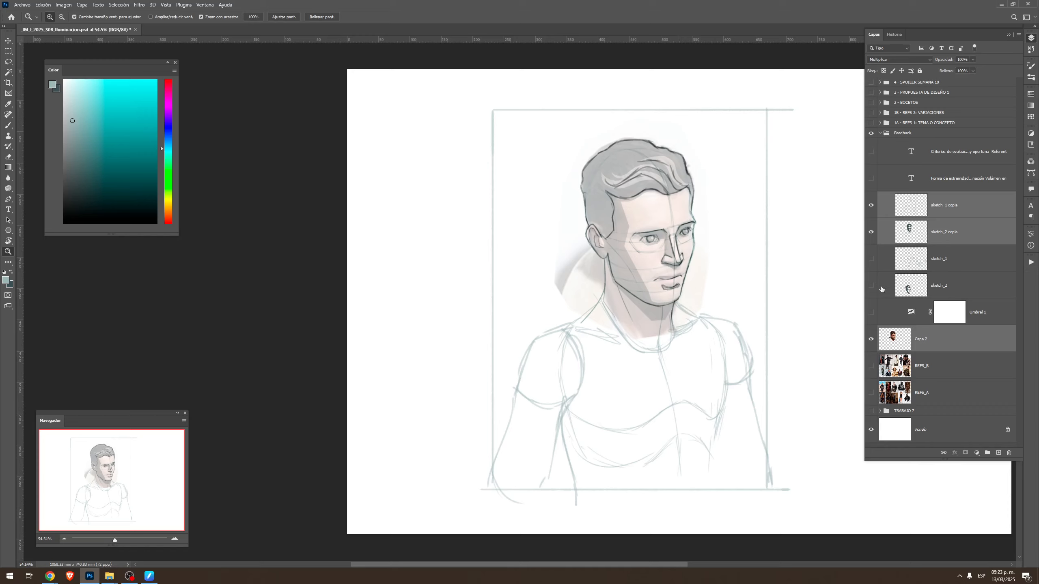
Activate the sketch_1 copy layer, choose a muted pink brush colour, and undo the trial collar strokes at the neck
left_click(948, 208)
key("b")
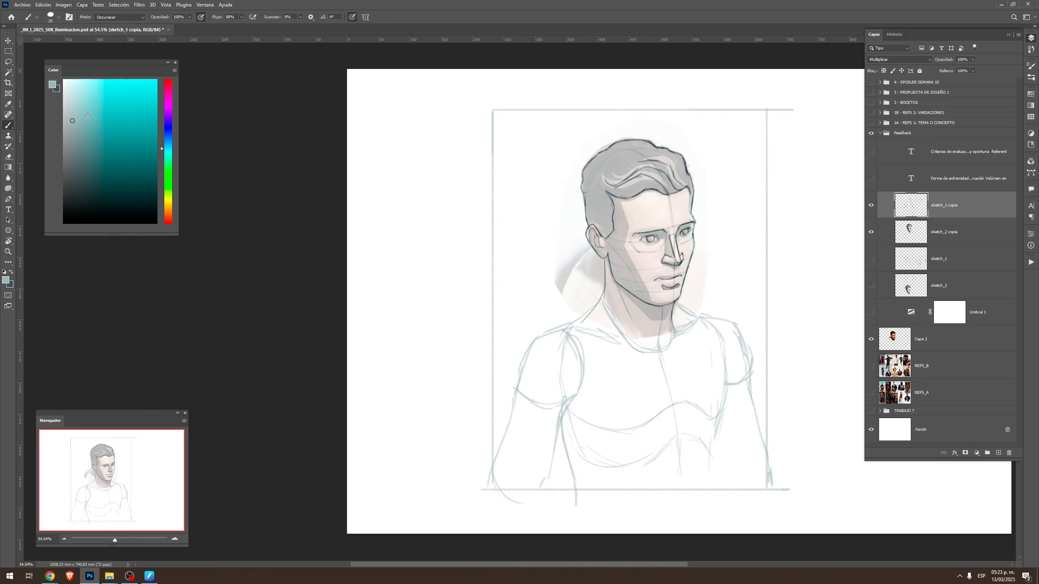
left_click(87, 116)
left_click(168, 100)
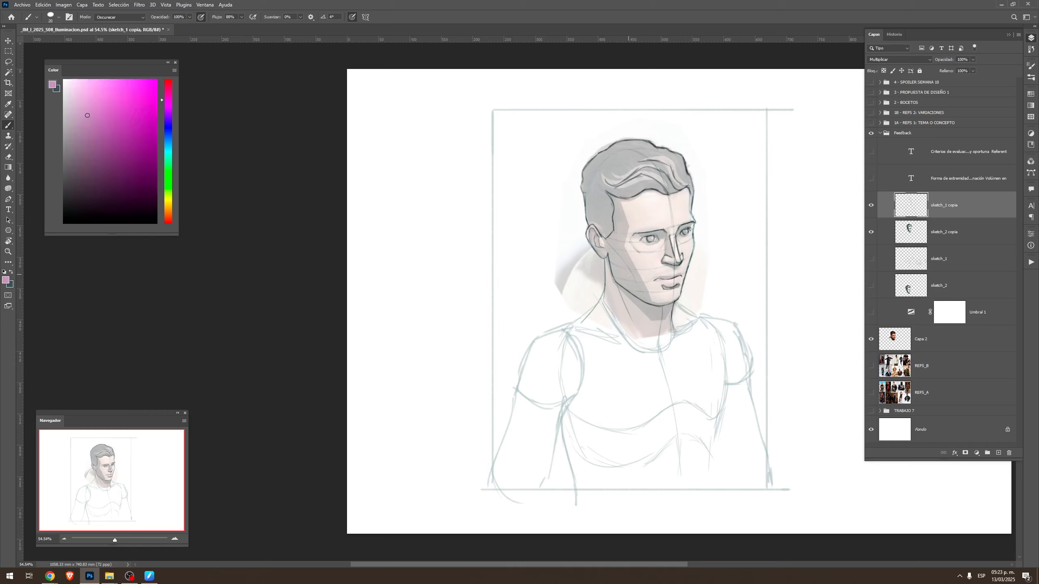
left_click(83, 117)
mouse_move(651, 330)
left_mouse_down()
mouse_move(653, 349)
mouse_move(629, 357)
mouse_move(648, 333)
left_mouse_up()
key("ctrl+z")
key("ctrl+z")
key("ctrl+z")
Sketch a pointed shirt collar in pink around the neck, with both flaps and the opening between them
mouse_move(642, 331)
left_mouse_down()
mouse_move(613, 359)
mouse_move(639, 326)
left_mouse_up()
mouse_move(606, 287)
left_mouse_down()
mouse_move(599, 296)
mouse_move(621, 326)
mouse_move(638, 329)
left_mouse_up()
mouse_move(601, 292)
left_mouse_down()
mouse_move(581, 315)
mouse_move(612, 361)
left_mouse_up()
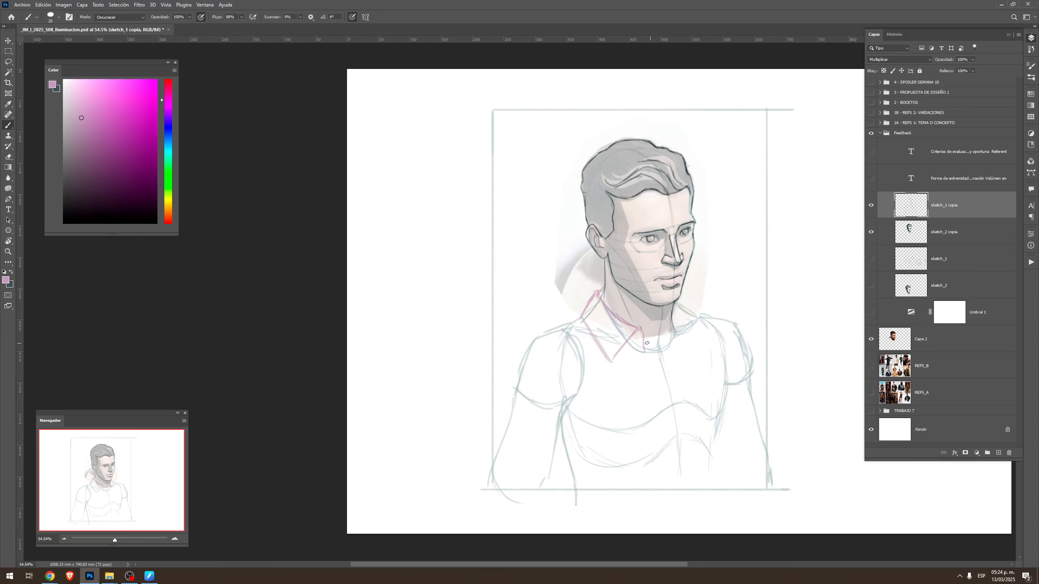
mouse_move(640, 327)
left_mouse_down()
mouse_move(650, 360)
mouse_move(668, 373)
left_mouse_up()
mouse_move(680, 338)
left_mouse_down()
mouse_move(684, 321)
mouse_move(694, 342)
left_mouse_up()
left_click_drag(611, 363, 616, 349)
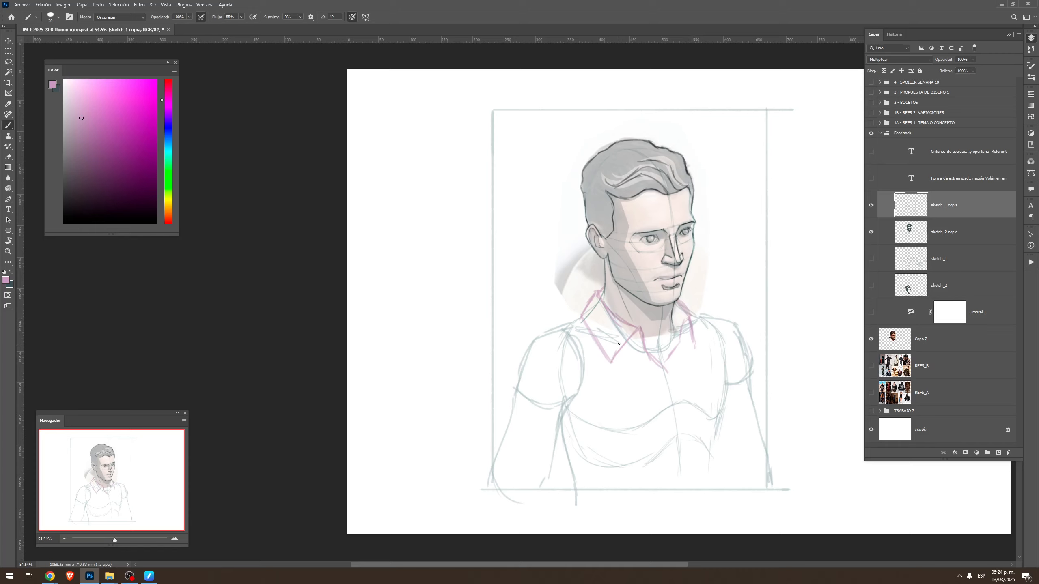
Draw a tilted cylinder in the dark blue-grey colour on the blank canvas to the right of the portrait
mouse_move(742, 262)
left_mouse_down()
mouse_move(570, 297)
mouse_move(626, 257)
mouse_move(585, 294)
mouse_move(612, 339)
left_mouse_up()
key("x")
left_click_drag(582, 292, 626, 360)
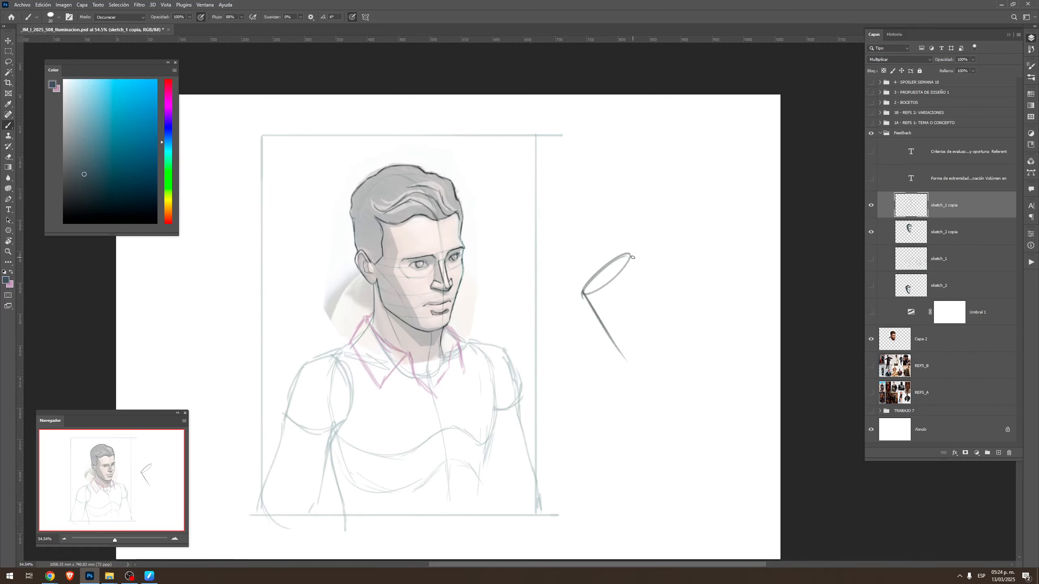
mouse_move(632, 252)
left_mouse_down()
mouse_move(671, 346)
mouse_move(655, 356)
mouse_move(673, 333)
left_mouse_up()
Sketch a pink collar band wrapping around the tilted cylinder and add pink direction arrows beside it
key("x")
mouse_move(589, 308)
left_mouse_down()
mouse_move(632, 304)
mouse_move(637, 324)
mouse_move(606, 345)
mouse_move(624, 375)
mouse_move(658, 363)
left_mouse_up()
mouse_move(640, 251)
left_mouse_down()
mouse_move(626, 287)
mouse_move(647, 259)
mouse_move(613, 310)
mouse_move(681, 347)
left_mouse_up()
left_click_drag(616, 296, 618, 310)
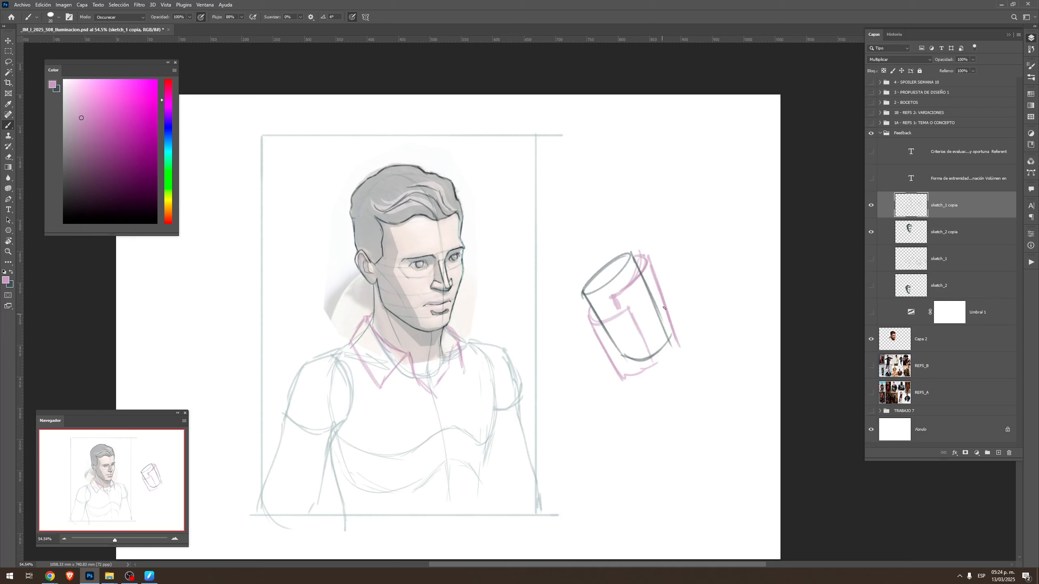
mouse_move(611, 225)
left_mouse_down()
mouse_move(643, 223)
mouse_move(601, 250)
mouse_move(686, 323)
left_mouse_up()
left_click_drag(678, 311, 688, 324)
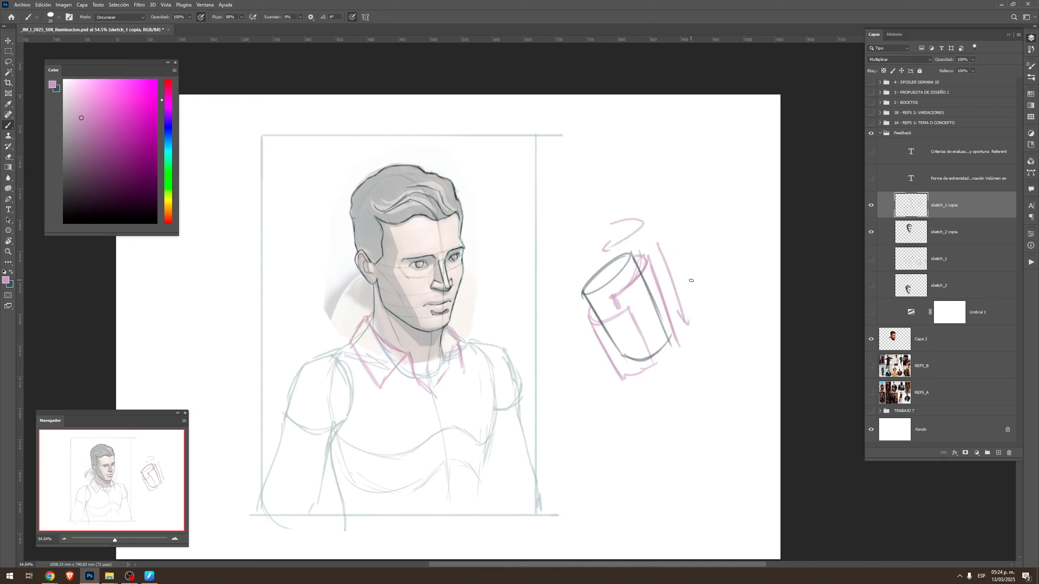
Draw a simplified neck cylinder with neck muscles and shoulder lines in dark blue-grey below the first cylinder diagram
left_click_drag(530, 350, 695, 315)
left_click_drag(688, 357, 545, 311)
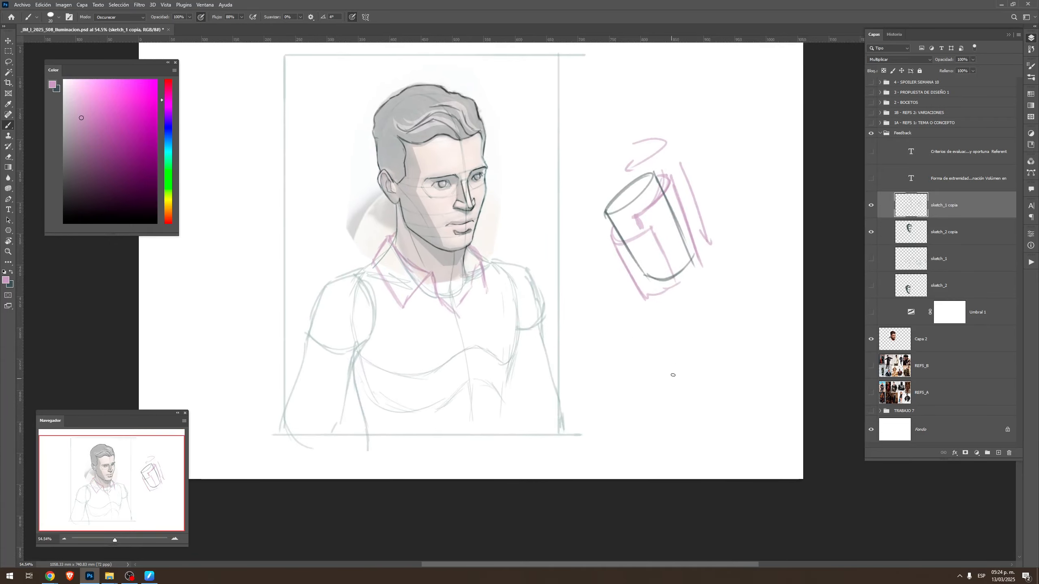
key("x")
mouse_move(662, 328)
left_mouse_down()
mouse_move(649, 375)
mouse_move(671, 329)
mouse_move(670, 348)
mouse_move(709, 361)
mouse_move(705, 340)
mouse_move(707, 394)
left_mouse_up()
mouse_move(654, 358)
left_mouse_down()
mouse_move(690, 392)
mouse_move(668, 391)
mouse_move(700, 360)
mouse_move(683, 395)
mouse_move(704, 379)
left_mouse_up()
mouse_move(659, 346)
left_mouse_down()
mouse_move(649, 367)
mouse_move(663, 383)
mouse_move(704, 394)
mouse_move(711, 373)
left_mouse_up()
mouse_move(669, 340)
left_mouse_down()
mouse_move(683, 394)
mouse_move(700, 346)
mouse_move(723, 373)
mouse_move(726, 359)
left_mouse_up()
Draw a pink pointed collar flap over the small neck diagram, replacing the first undone stroke
key("z")
key("x")
mouse_move(626, 321)
left_mouse_down()
mouse_move(615, 335)
mouse_move(618, 326)
mouse_move(654, 401)
left_mouse_up()
key("ctrl+z")
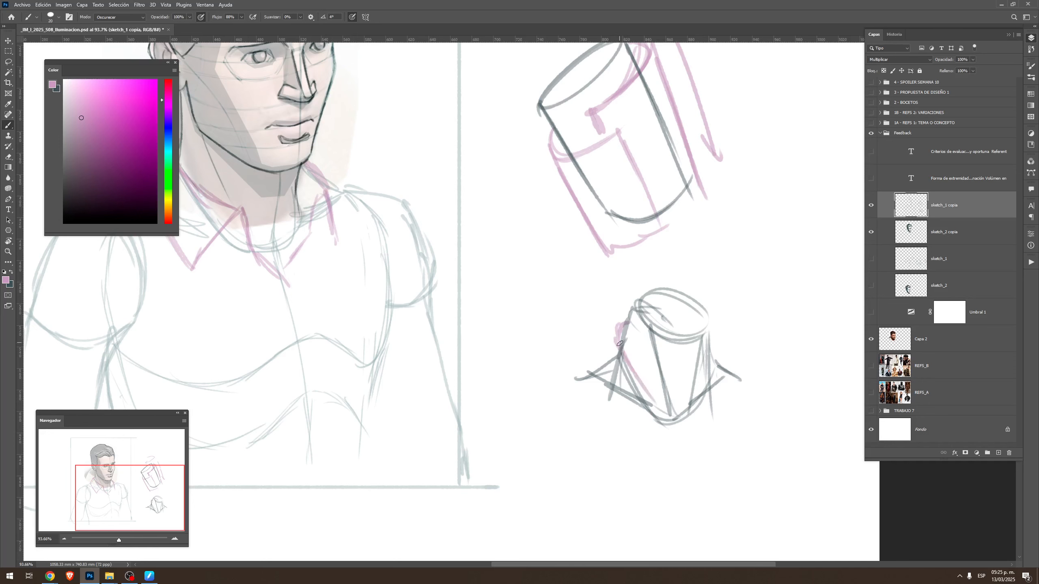
mouse_move(622, 324)
left_mouse_down()
mouse_move(586, 362)
mouse_move(651, 391)
mouse_move(674, 452)
left_mouse_up()
left_click_drag(588, 363, 624, 441)
left_click_drag(672, 465, 666, 437)
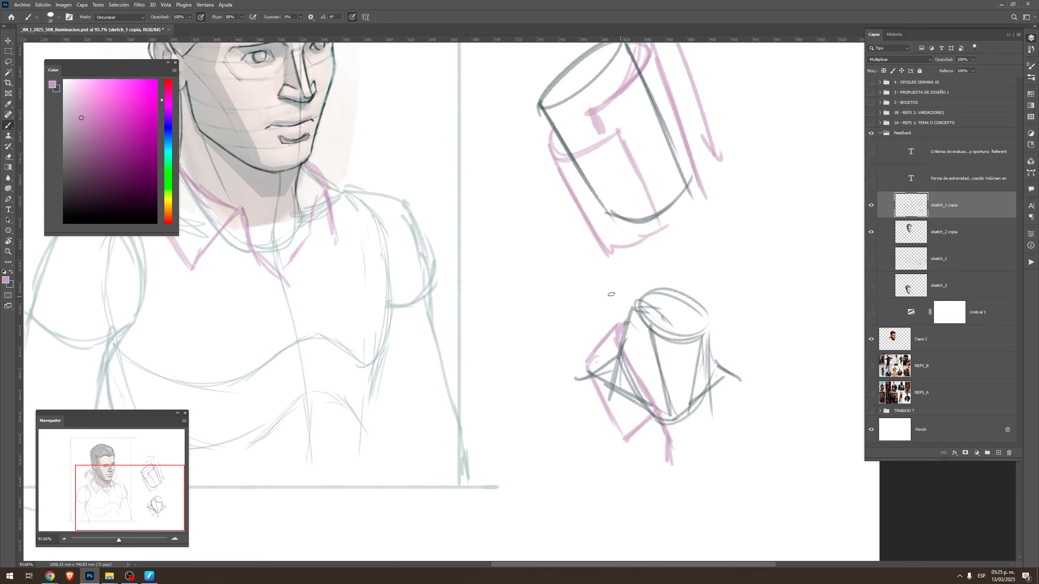
Replace the undone stroke with a curved collar fold on the neck diagram in a stronger magenta
left_click_drag(607, 302, 606, 383)
key("ctrl+z")
left_click(113, 140)
left_click_drag(612, 320, 622, 391)
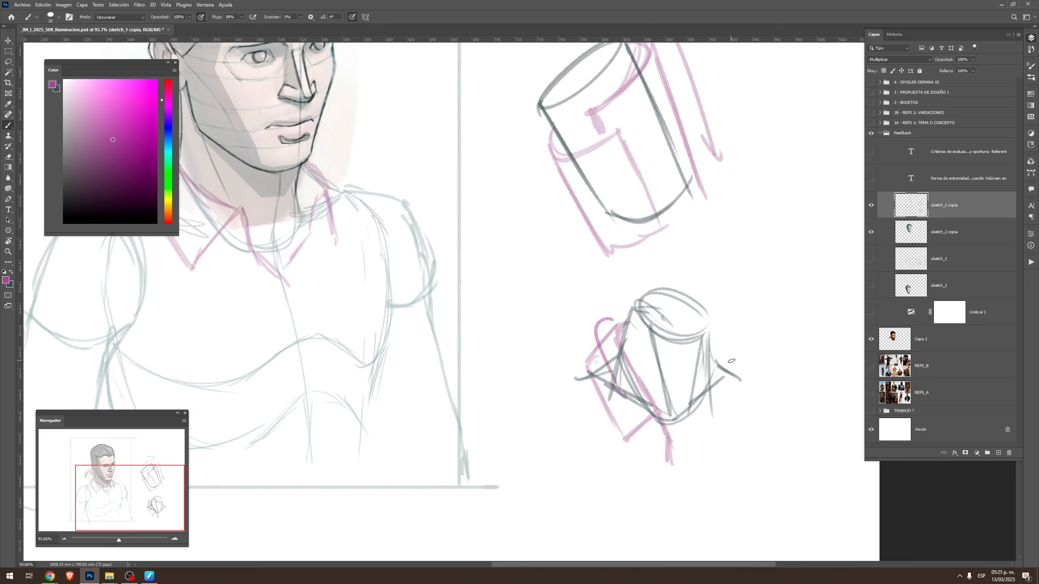
left_click_drag(508, 239, 732, 295)
key("z")
left_click_drag(598, 320, 639, 322)
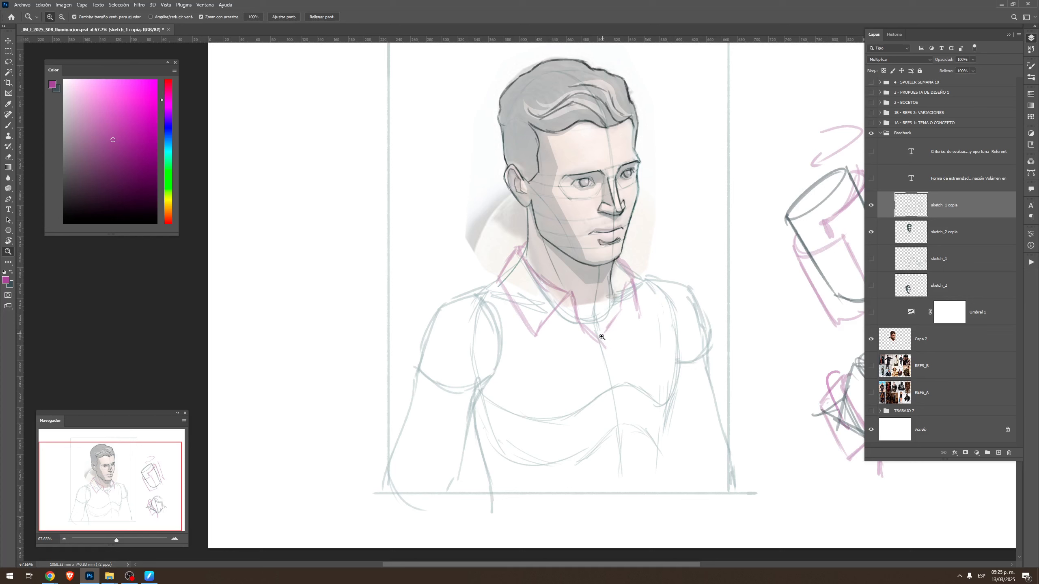
Sample the light pink from the collar and draw the shirt's front opening line from the collar down to the frame's lower edge
key("b")
left_click_drag(601, 342, 604, 346)
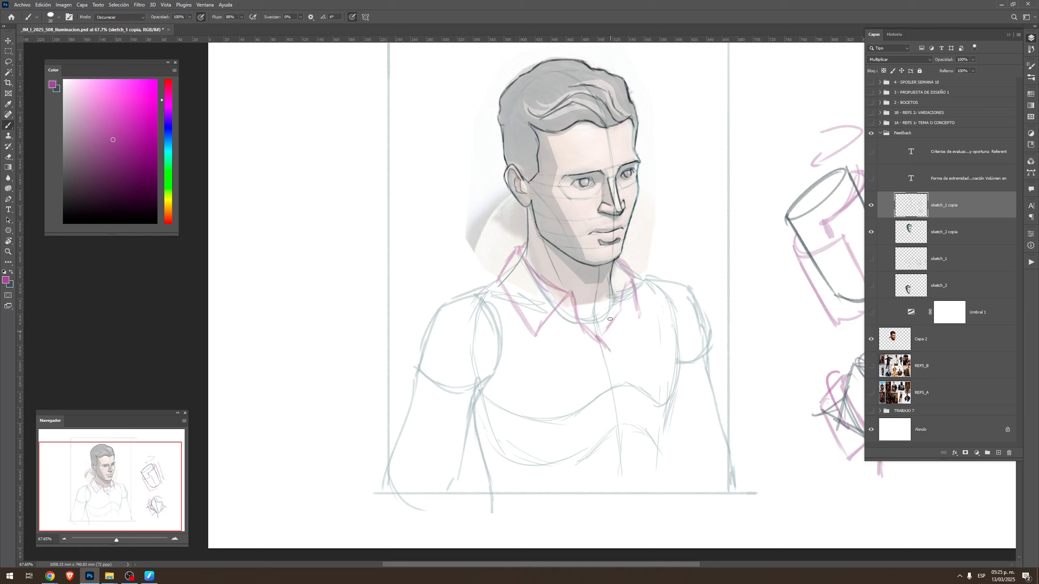
left_click(541, 327, "alt")
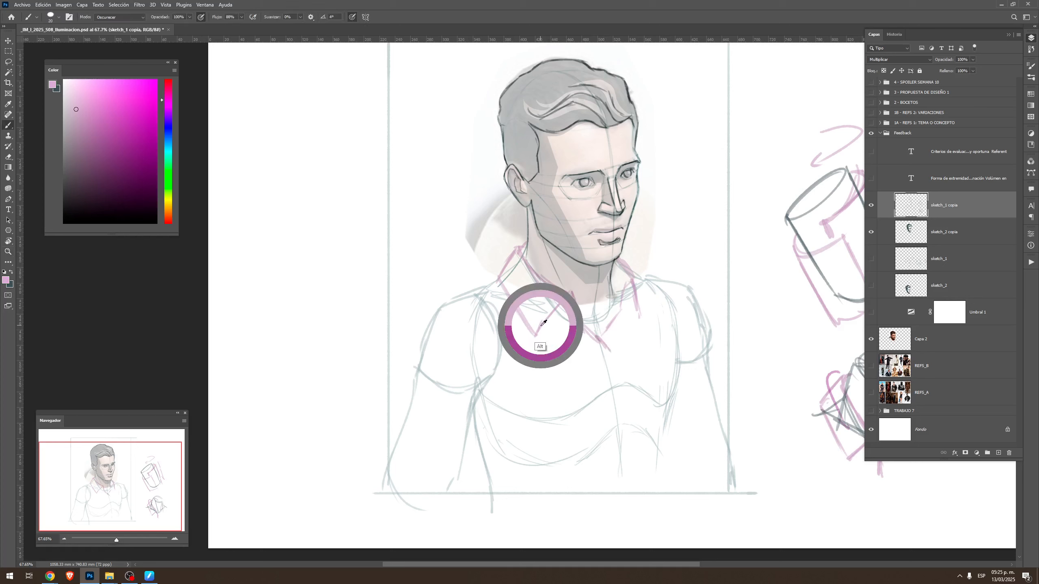
left_click_drag(603, 345, 618, 360)
left_click_drag(618, 399, 616, 418)
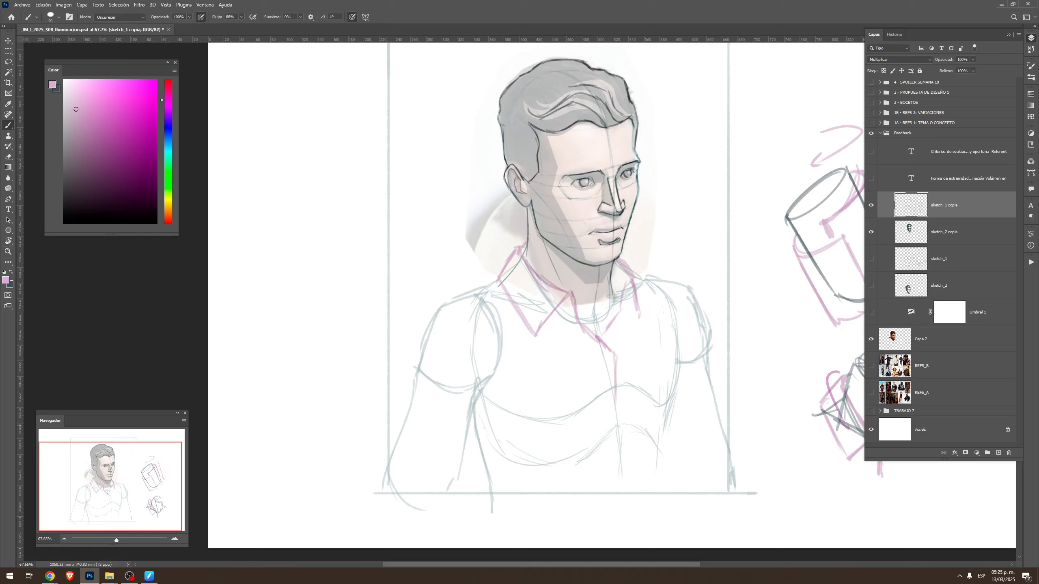
left_click_drag(613, 380, 630, 493)
Draw the shirt's shoulder lines and both armhole seams in light pink over the shoulder forms
left_click_drag(538, 346, 591, 375)
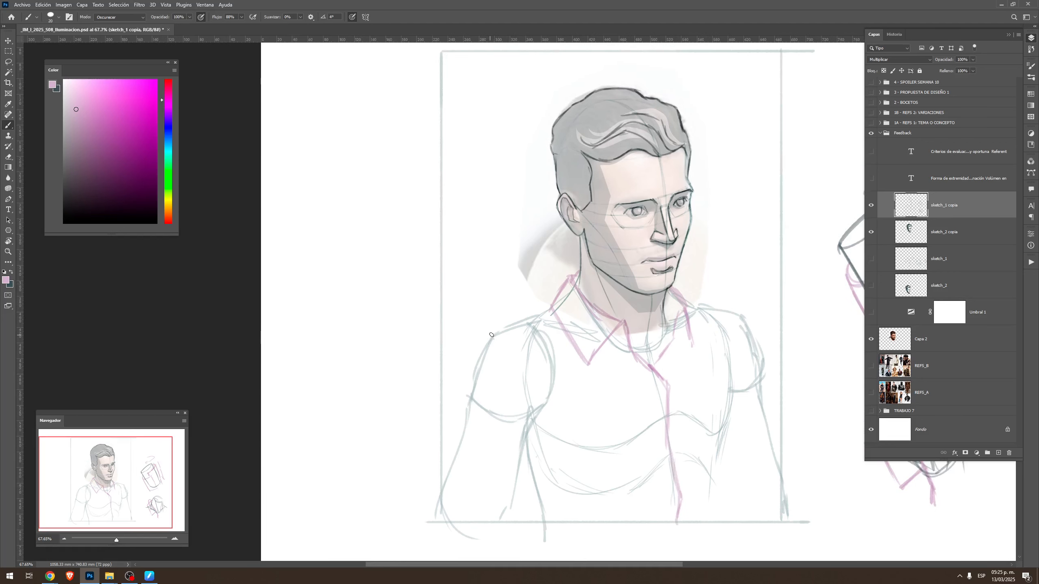
mouse_move(490, 336)
left_mouse_down()
mouse_move(521, 358)
mouse_move(537, 433)
left_mouse_up()
left_click_drag(551, 306, 489, 328)
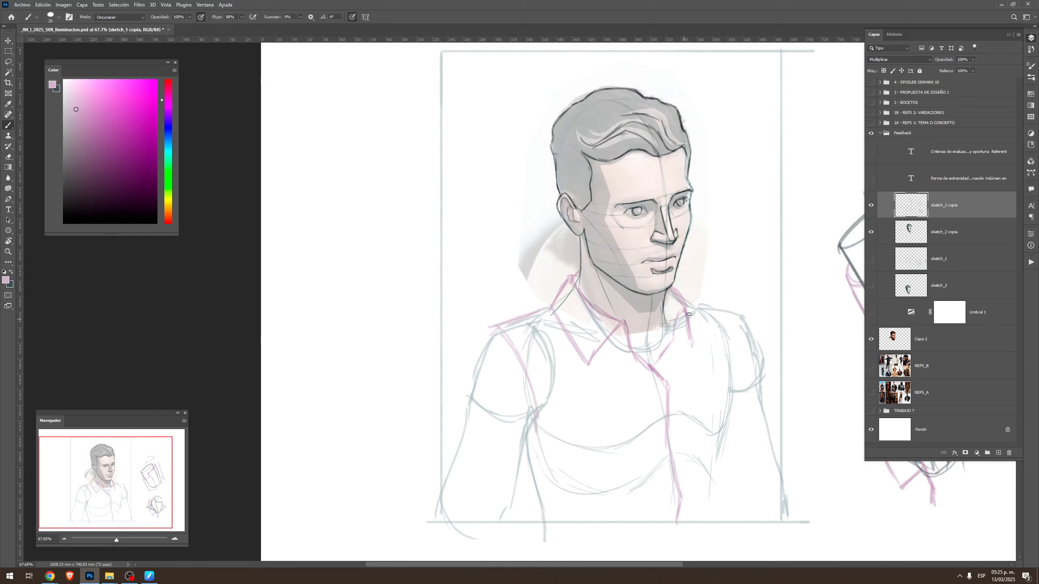
left_click_drag(681, 293, 721, 315)
left_click_drag(724, 402, 760, 324)
mouse_move(677, 289)
left_mouse_down()
mouse_move(748, 317)
mouse_move(727, 409)
left_mouse_up()
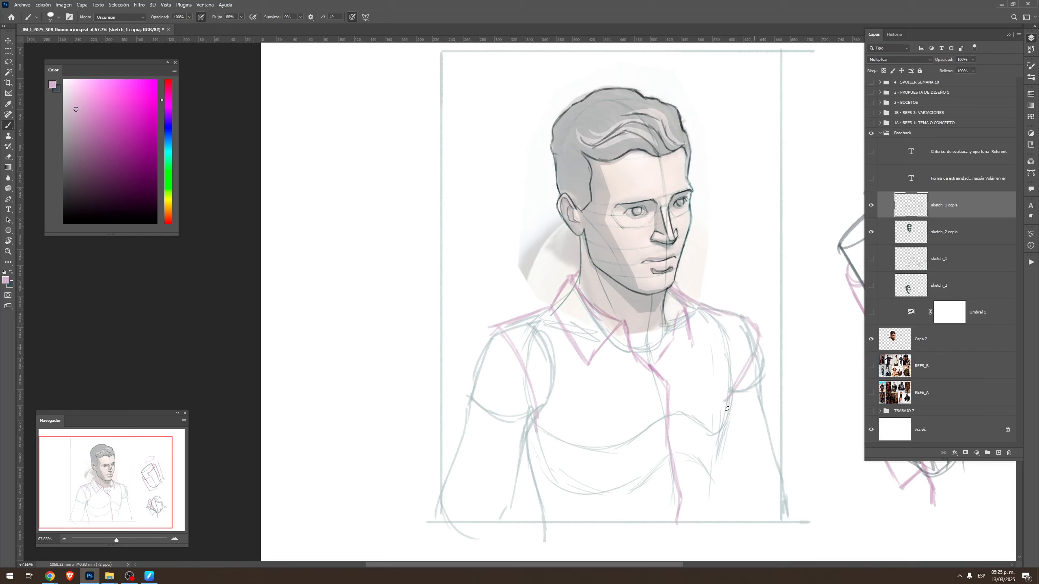
Outline the near sleeve and both shirt sides in light pink, and add a crossing fold line near the frame's lower edge
mouse_move(505, 331)
left_mouse_down()
mouse_move(493, 332)
mouse_move(450, 436)
left_mouse_up()
left_click_drag(537, 431, 531, 455)
left_click_drag(456, 423, 437, 480)
left_click_drag(537, 437, 520, 522)
left_click_drag(526, 463, 519, 517)
left_click_drag(525, 478, 514, 526)
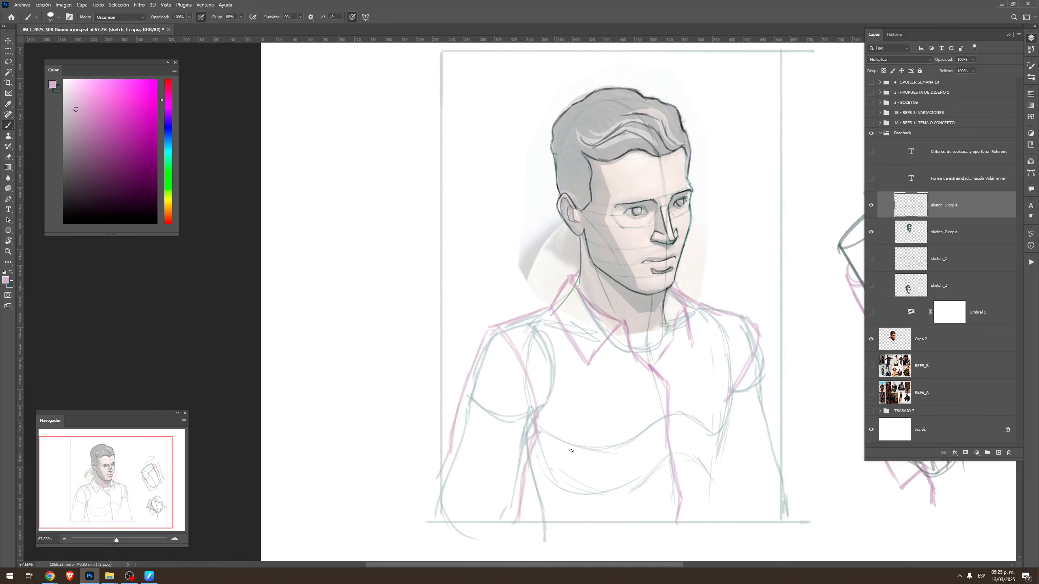
left_click_drag(736, 399, 719, 498)
mouse_move(602, 507)
left_mouse_down()
mouse_move(711, 488)
mouse_move(703, 495)
left_mouse_up()
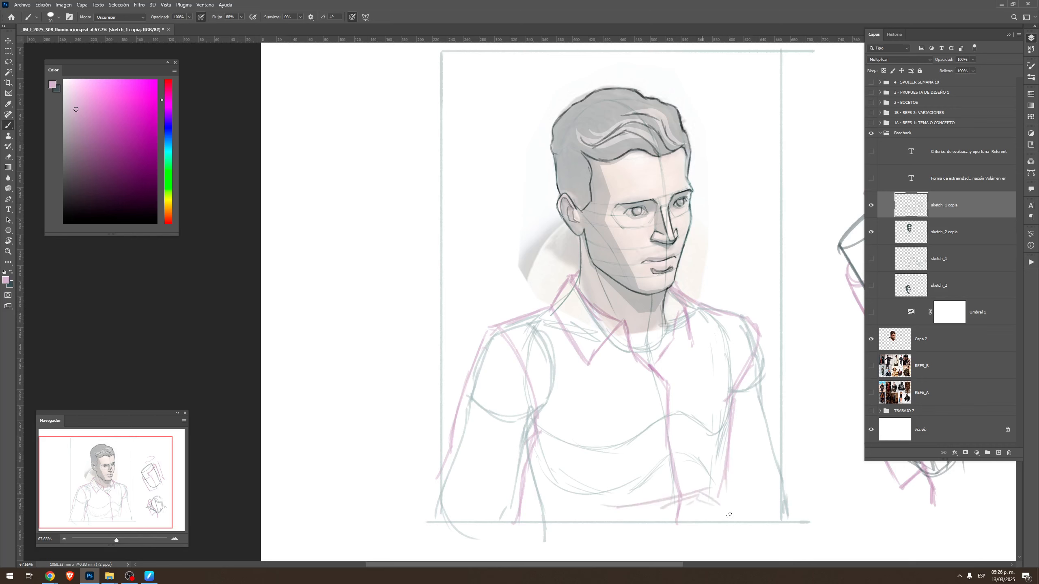
Try hatching fabric folds in light pink along the lower sides of the shirt, then undo the strokes
left_click_drag(550, 446, 522, 504)
left_click_drag(556, 464, 530, 514)
left_click_drag(560, 516, 547, 526)
left_click_drag(735, 469, 710, 515)
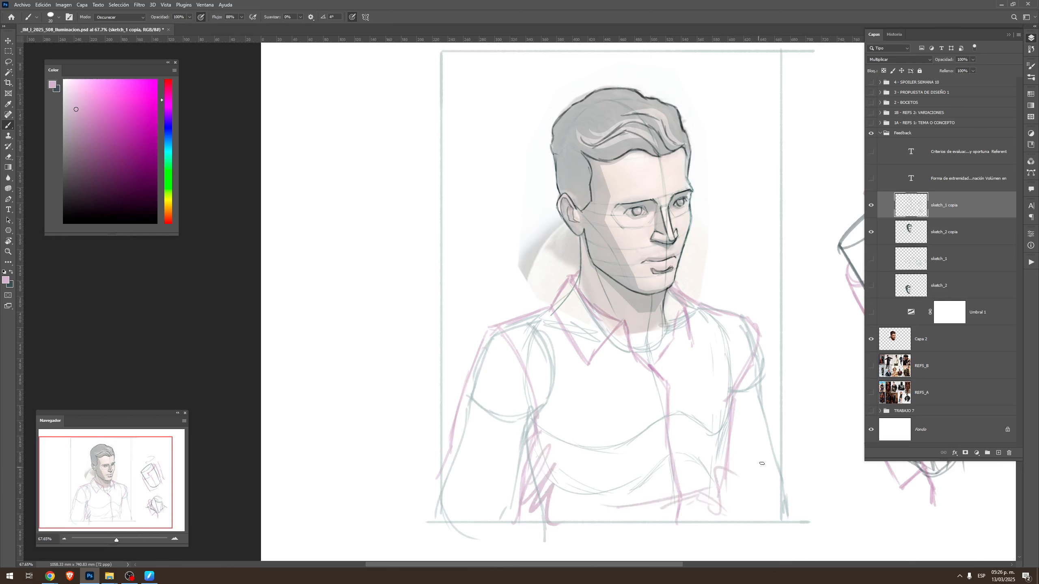
key("ctrl+z")
key("ctrl+z")
key("ctrl+z")
key("ctrl+z")
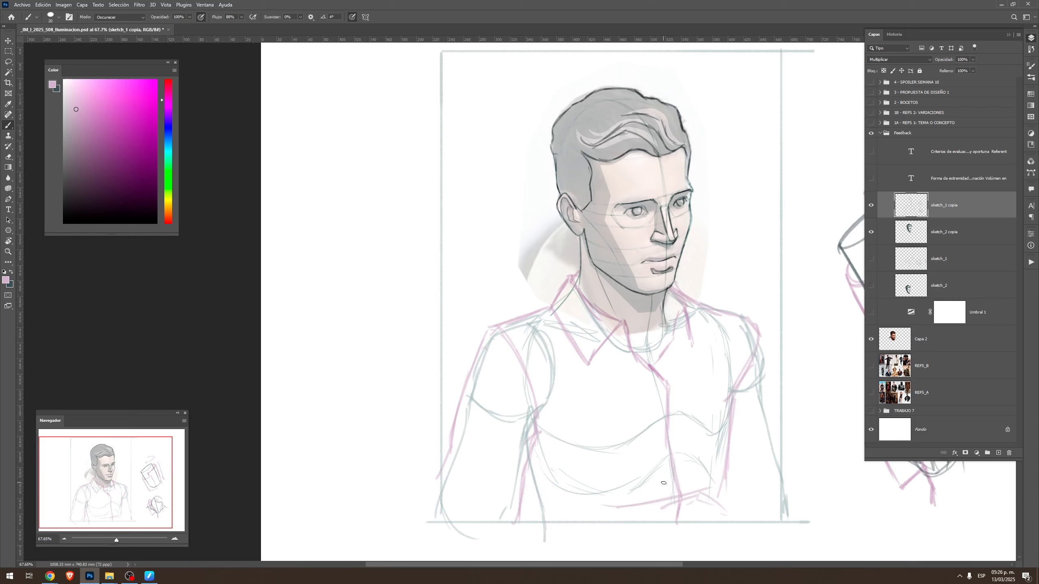
Reinforce both lower sides of the shirt and outline the far sleeve in light pink
left_click_drag(532, 485, 523, 530)
left_click_drag(727, 461, 720, 521)
left_click_drag(764, 339, 779, 466)
left_click_drag(735, 440, 725, 509)
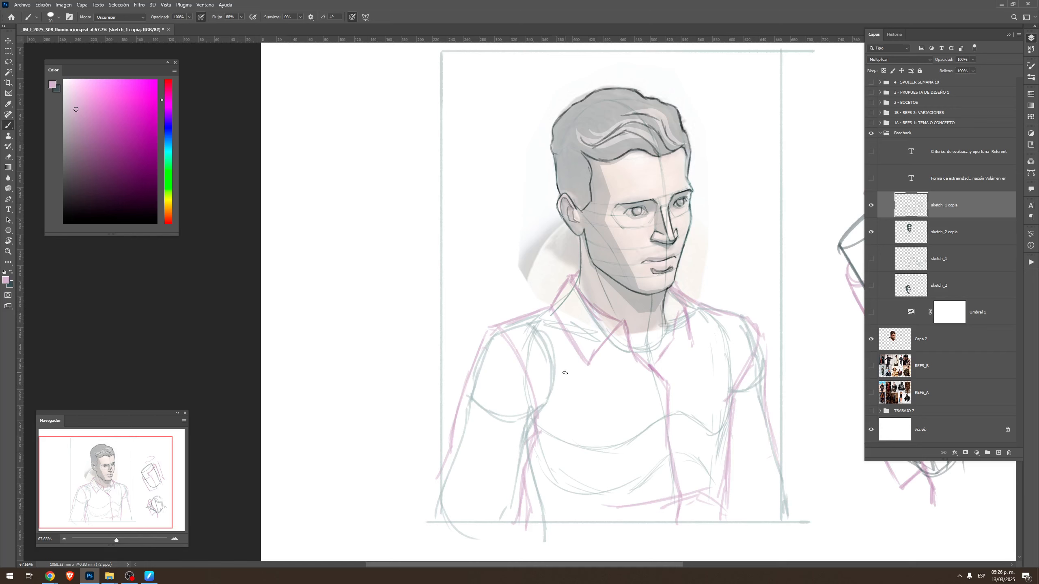
Change the brush colour to a muted blue and draw the vest's near armhole edge and shoulder line over the shirt
left_click(165, 137)
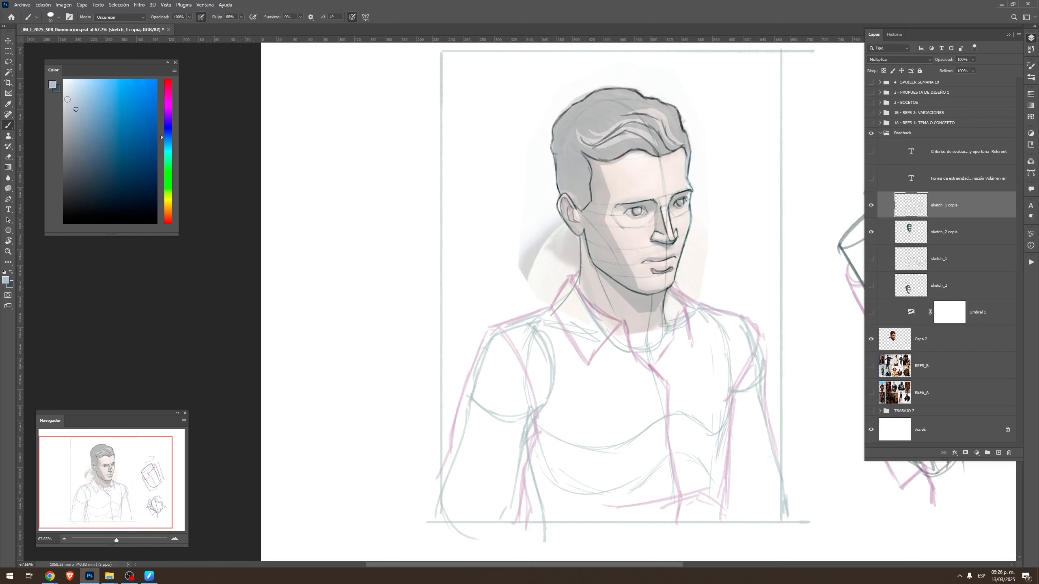
left_click(91, 119)
mouse_move(494, 324)
left_mouse_down()
mouse_move(505, 321)
mouse_move(531, 386)
mouse_move(538, 425)
mouse_move(527, 501)
left_mouse_up()
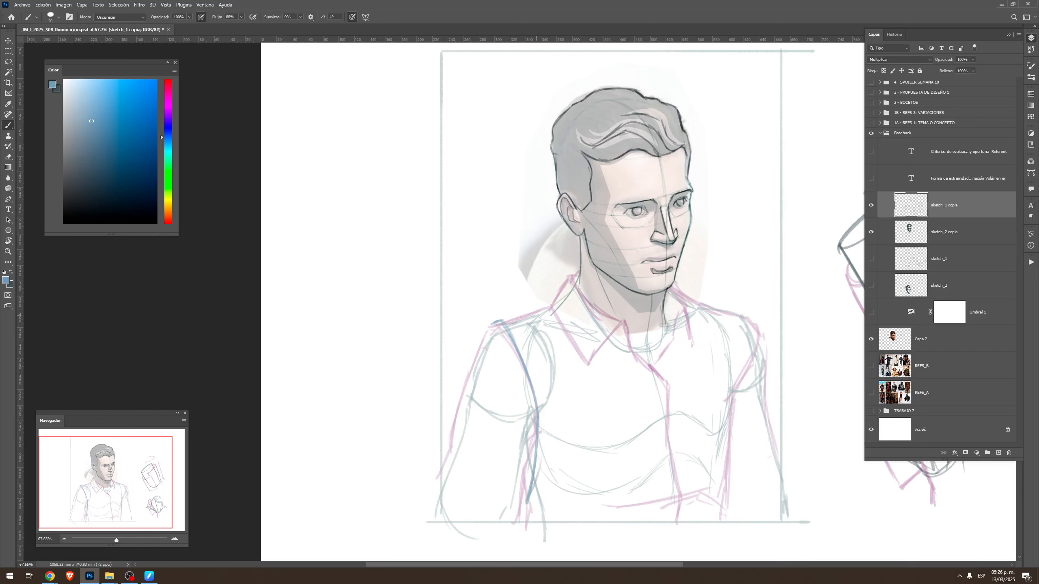
left_click_drag(546, 311, 512, 322)
Draw the vest's V-shaped neckline in blue, with both edges running from below the collar to a point on the shirt's front opening
left_click_drag(601, 352, 665, 445)
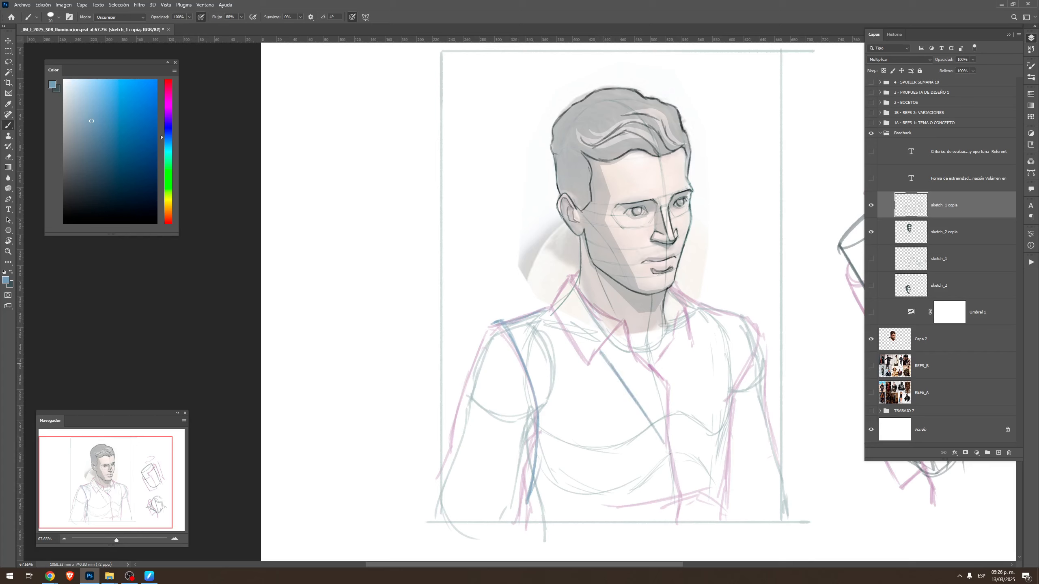
key("ctrl+z")
key("ctrl+z")
key("ctrl+z")
left_click_drag(603, 350, 665, 466)
left_click_drag(690, 333, 674, 453)
key("ctrl+z")
left_click_drag(694, 348, 670, 445)
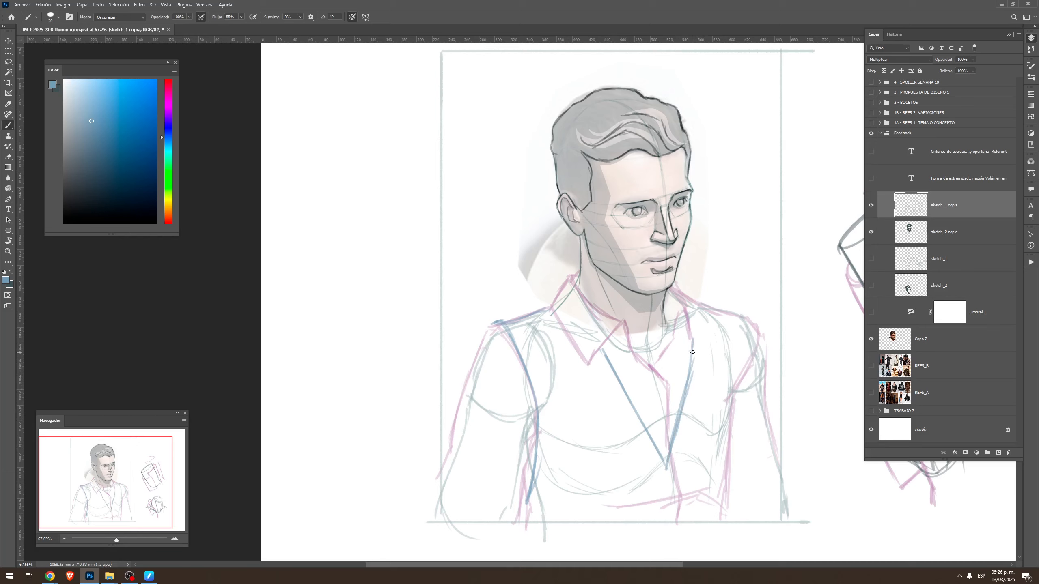
Draw the vest's far shoulder line and far armhole in blue, continuing the side edge down to the frame's lower edge
mouse_move(688, 296)
left_mouse_down()
mouse_move(743, 318)
mouse_move(754, 364)
left_mouse_up()
mouse_move(745, 320)
left_mouse_down()
mouse_move(758, 371)
mouse_move(736, 436)
left_mouse_up()
mouse_move(751, 383)
left_mouse_down()
mouse_move(734, 442)
mouse_move(735, 499)
left_mouse_up()
left_click_drag(736, 433, 732, 529)
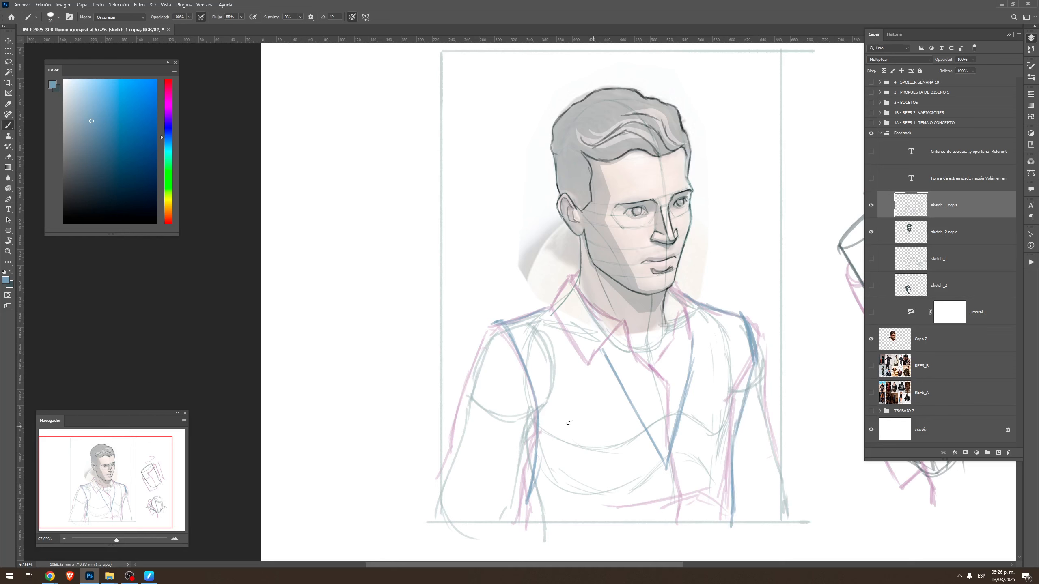
Sample the light pink from the collar and try a stroke across the near sleeve below the shoulder, then undo it
left_click(594, 355, "alt")
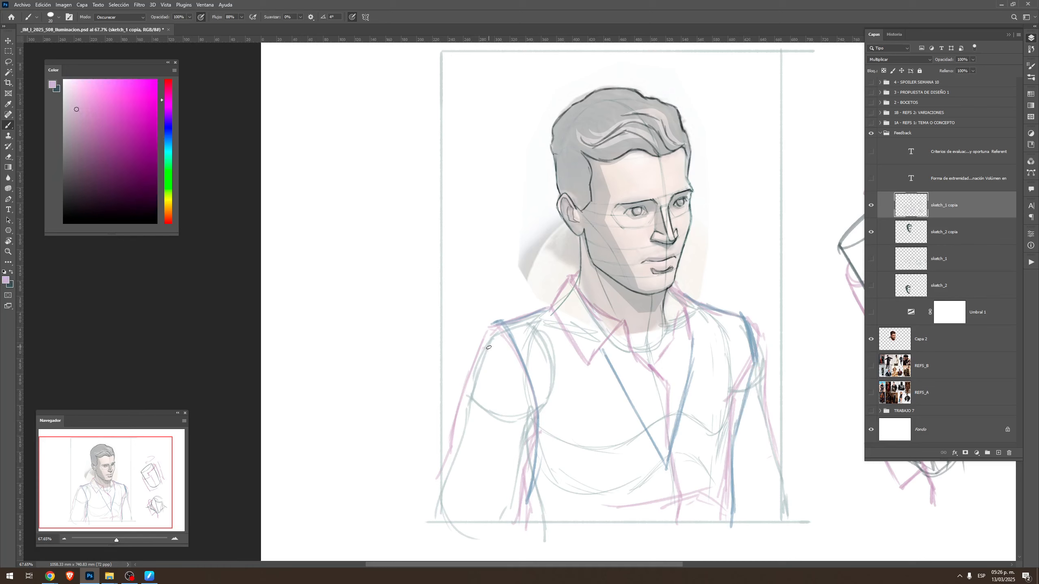
left_click_drag(489, 352, 534, 437)
key("ctrl+z")
Show the REFS_B layer to consult its clothing reference photos behind the sketch
left_click(871, 366)
left_click_drag(800, 366, 717, 335)
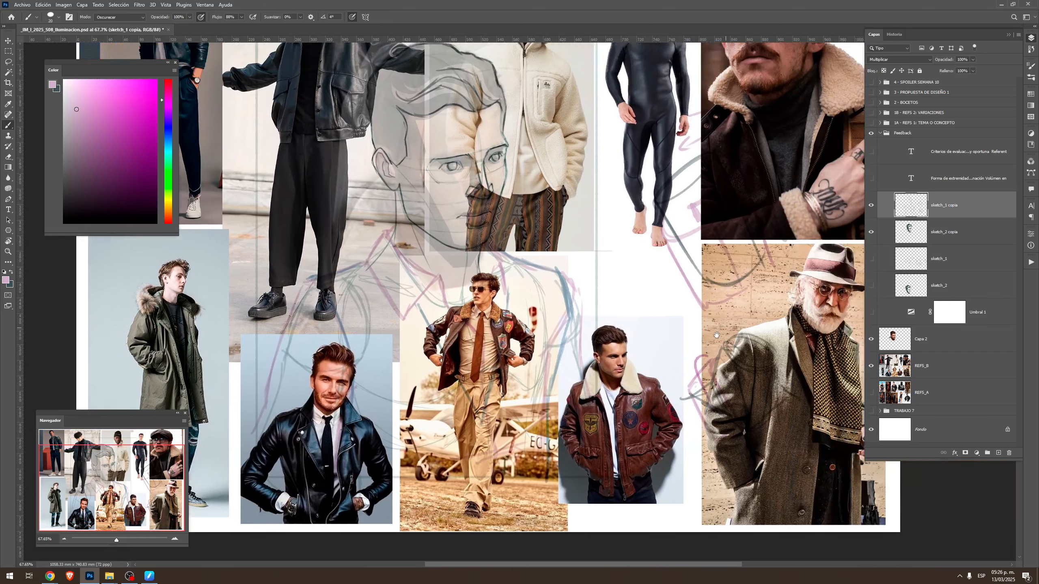
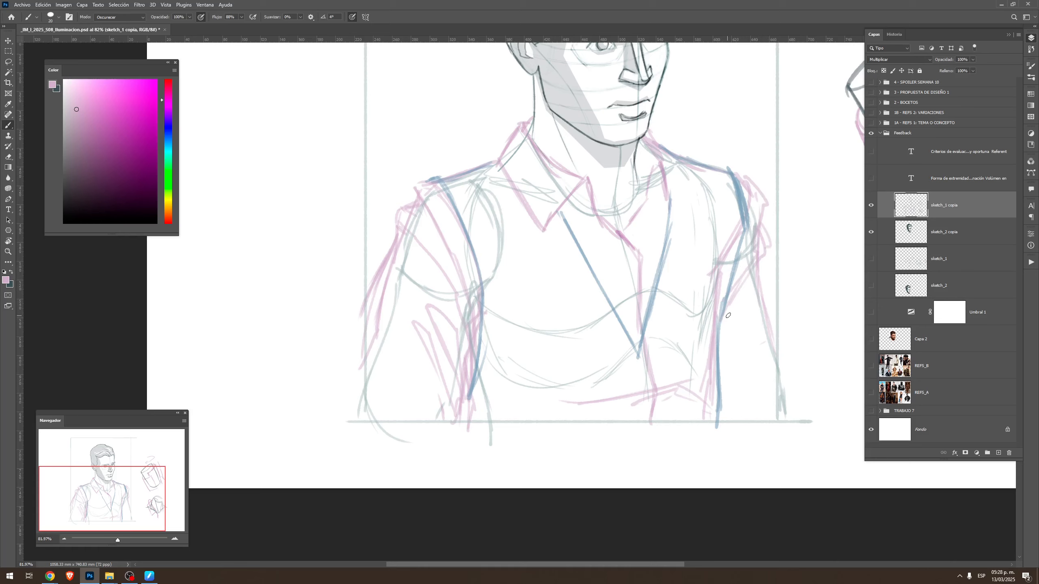
Sketch the folds and outer edge of the far sleeve in light pink, down toward the frame's lower edge
mouse_move(726, 318)
left_mouse_down()
mouse_move(768, 252)
mouse_move(722, 329)
mouse_move(767, 287)
mouse_move(781, 314)
mouse_move(724, 348)
mouse_move(770, 314)
mouse_move(771, 300)
mouse_move(727, 407)
left_mouse_up()
left_click_drag(777, 339, 724, 422)
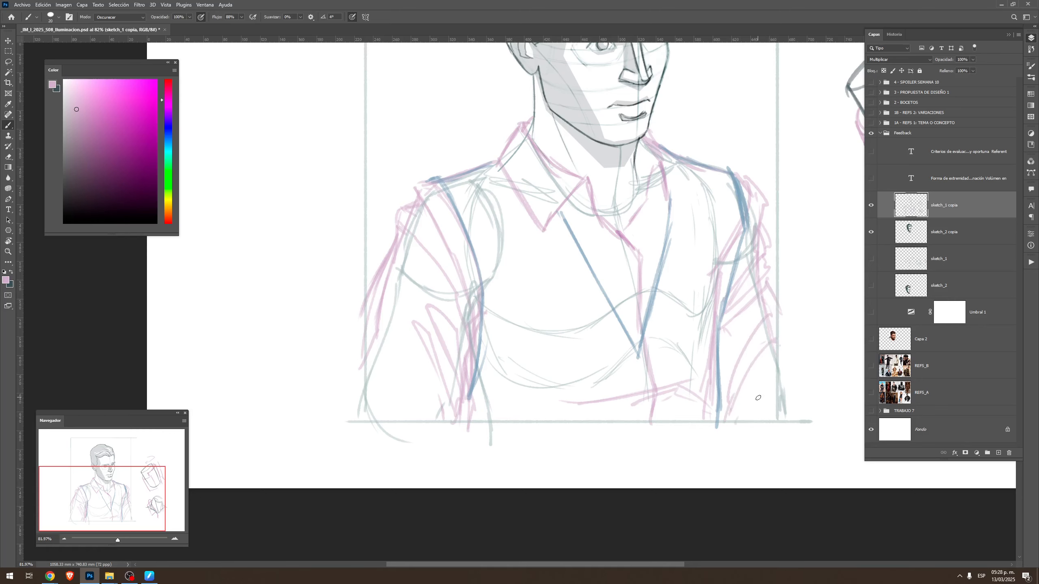
Sample the dark line colour from the face's linework and try a stroke along the far side of the collar, then undo it
left_click_drag(666, 279, 698, 419)
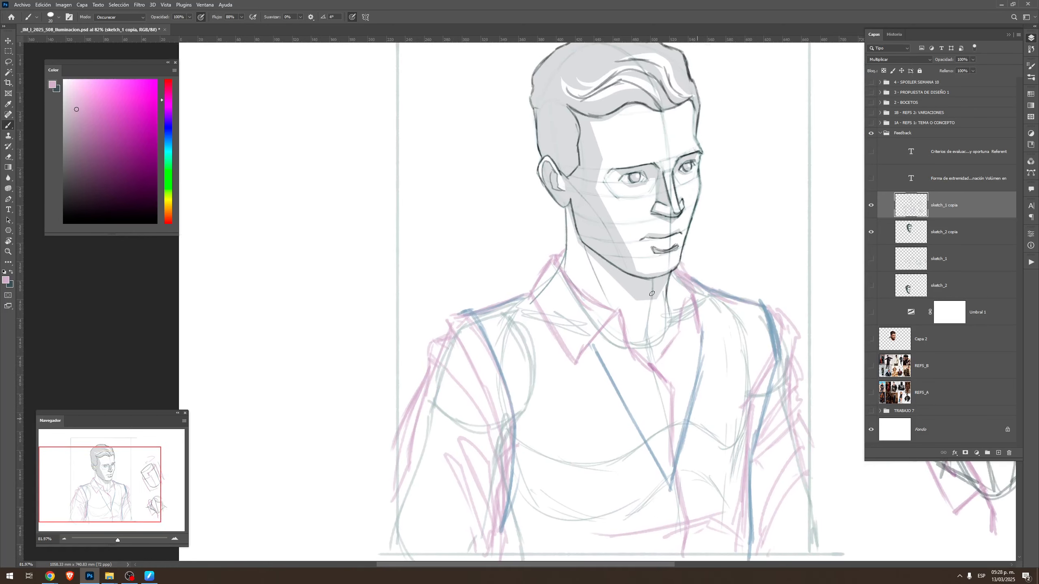
key("z")
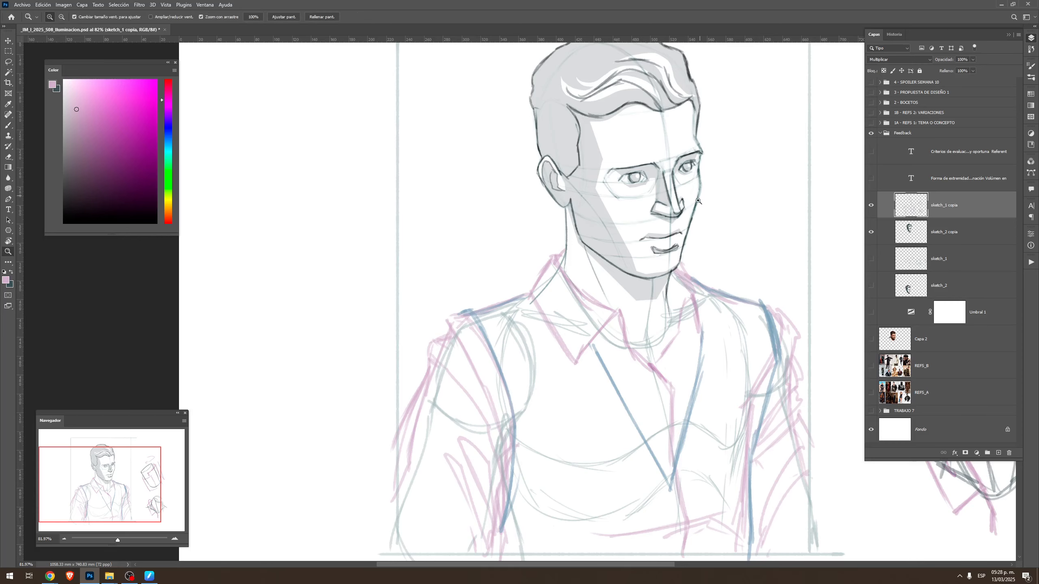
mouse_move(697, 210)
left_mouse_down()
mouse_move(721, 223)
mouse_move(712, 232)
left_mouse_up()
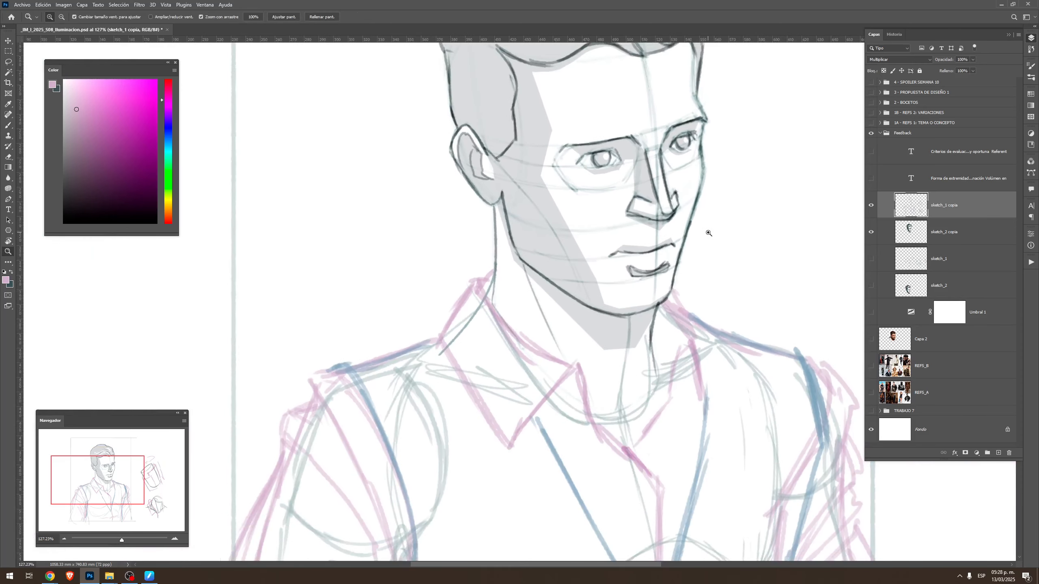
key("b")
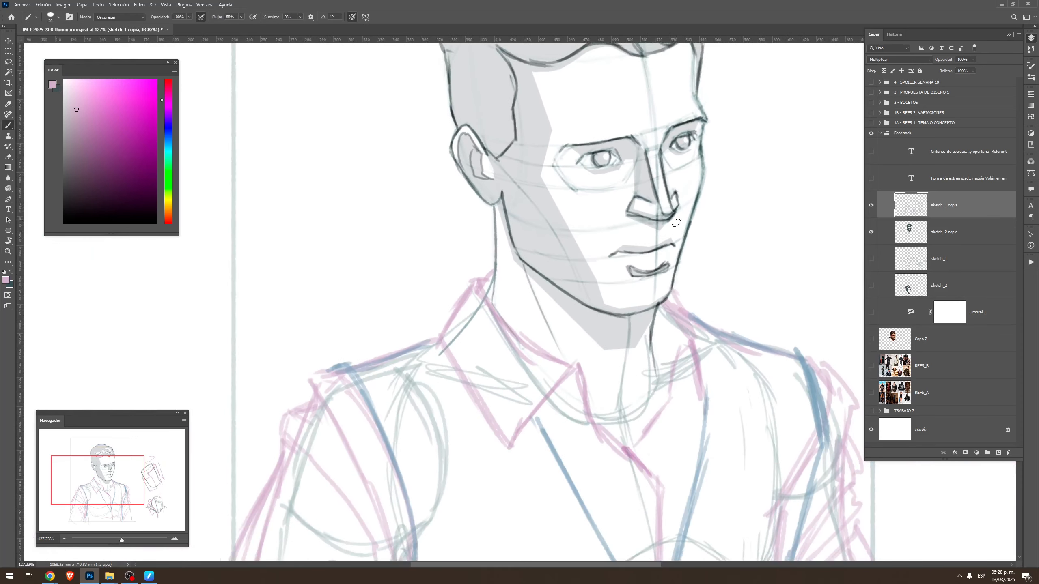
left_click(511, 234, "alt")
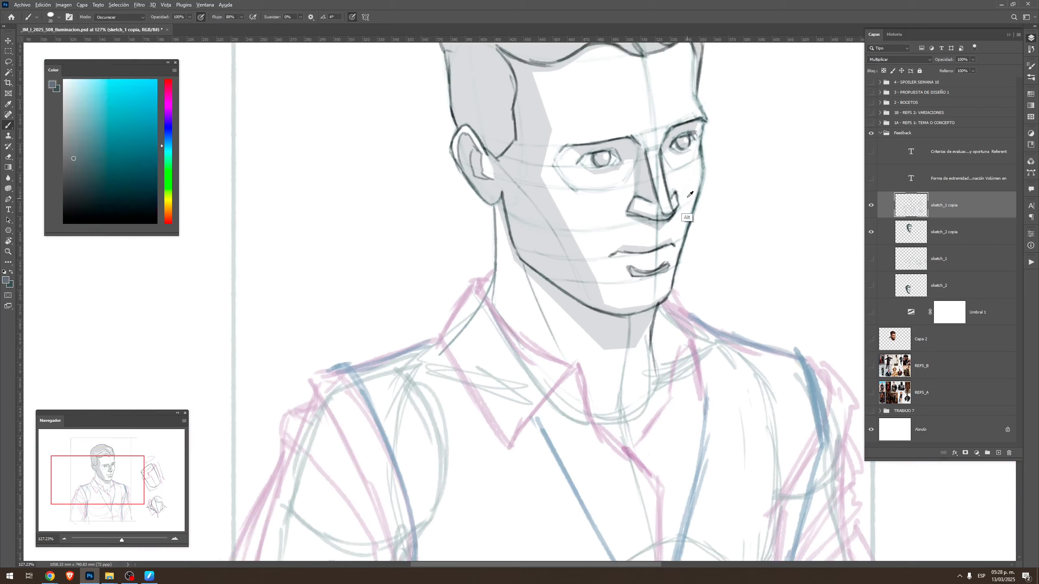
left_click(672, 217, "alt")
mouse_move(699, 295)
left_mouse_down()
mouse_move(675, 370)
mouse_move(680, 434)
mouse_move(671, 368)
left_mouse_up()
key("ctrl+z")
Ink both edges of the vest's V neckline in the dark line colour and continue the front opening down to the frame's lower edge
key("z")
left_click(680, 375, "alt")
left_click(680, 375, "alt")
key("b")
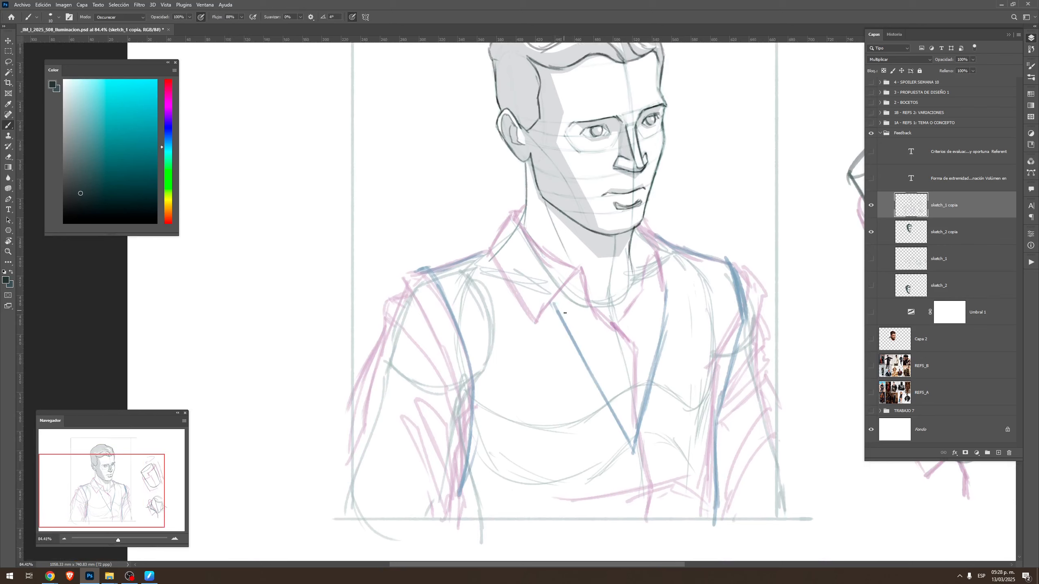
left_click_drag(553, 298, 619, 424)
left_click_drag(569, 336, 633, 446)
left_click_drag(591, 383, 625, 436)
mouse_move(666, 280)
left_mouse_down()
mouse_move(661, 338)
mouse_move(669, 294)
mouse_move(633, 452)
left_mouse_up()
key("ctrl+z")
left_click_drag(659, 356, 631, 454)
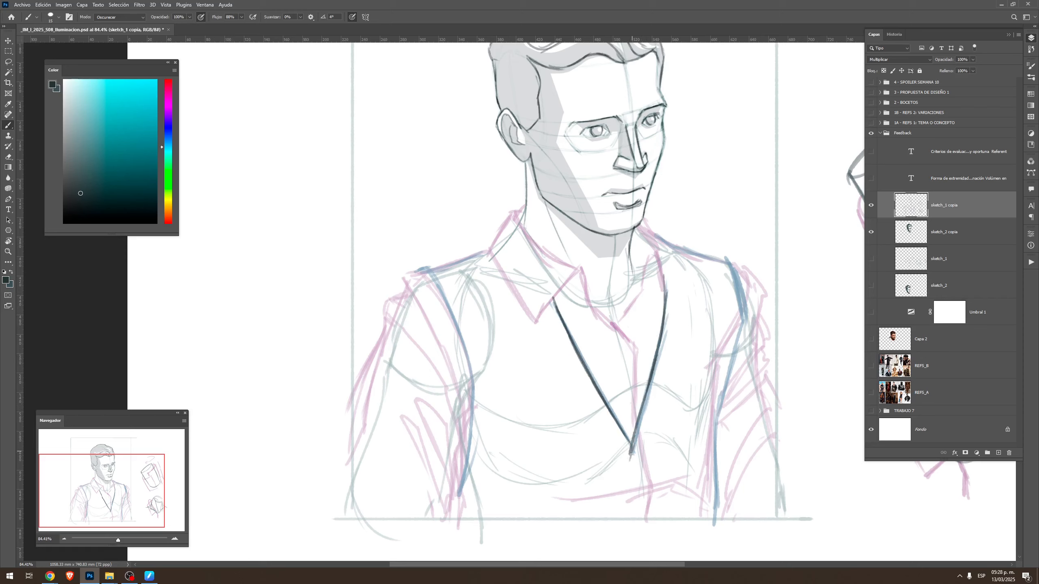
left_click_drag(634, 458, 641, 522)
Ink the near collar flap's front edge and the fold edge running around the neck
key("r")
mouse_move(578, 333)
left_mouse_down()
mouse_move(575, 261)
mouse_move(541, 316)
left_mouse_up()
key("b")
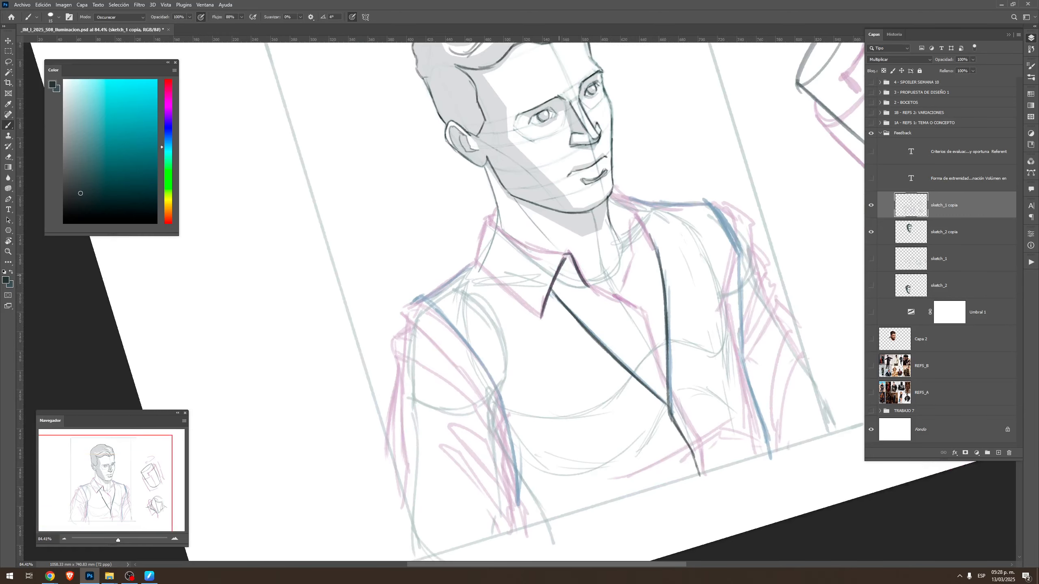
key("Escape")
key("r")
key("b")
mouse_move(585, 275)
left_mouse_down()
mouse_move(591, 329)
mouse_move(572, 285)
mouse_move(575, 242)
mouse_move(553, 216)
left_mouse_up()
key("Escape")
key("r")
key("b")
Ink the near collar flap's back edge and its outer edge down to the collar point
left_click_drag(480, 217, 470, 271)
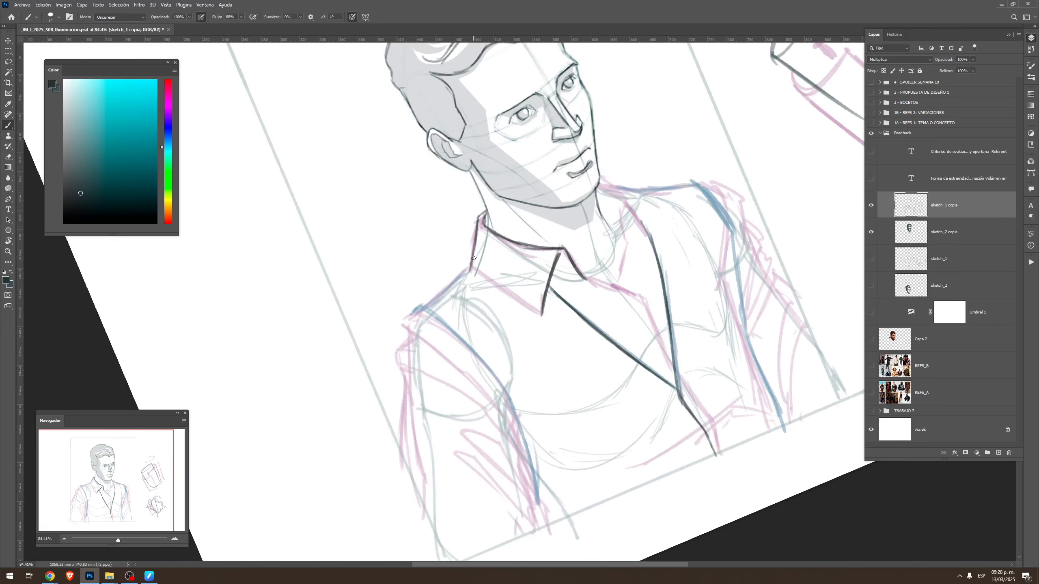
key("ctrl+z")
mouse_move(480, 219)
left_mouse_down()
mouse_move(472, 261)
mouse_move(517, 297)
left_mouse_up()
key("Escape")
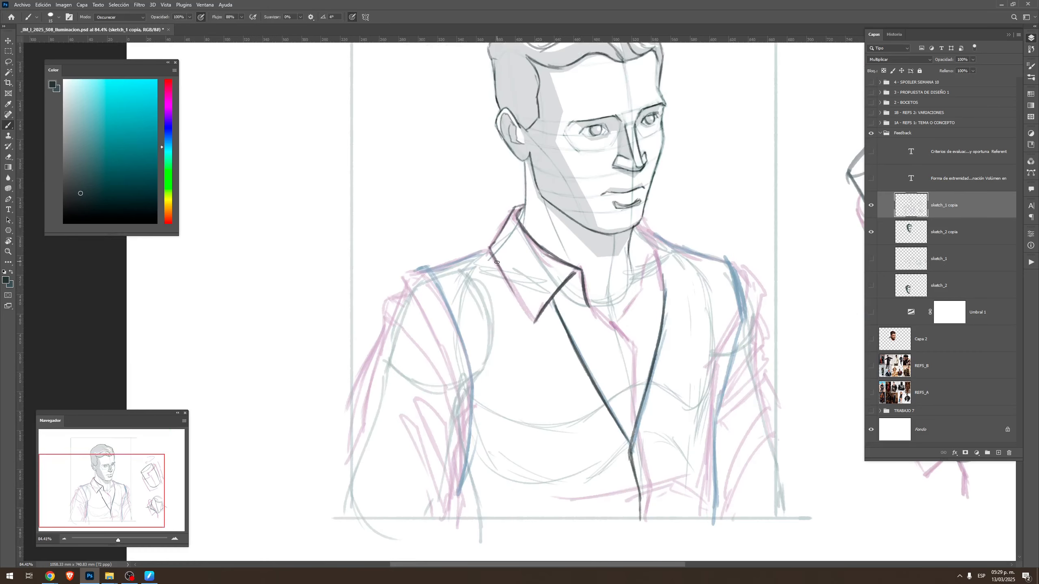
left_click_drag(493, 260, 530, 321)
Ink the far collar flap from the neck opening to its point and up to the far side of the neck
left_click_drag(588, 305, 622, 340)
key("ctrl+z")
mouse_move(589, 306)
left_mouse_down()
mouse_move(620, 331)
mouse_move(650, 258)
mouse_move(667, 293)
left_mouse_up()
left_click_drag(642, 225, 661, 250)
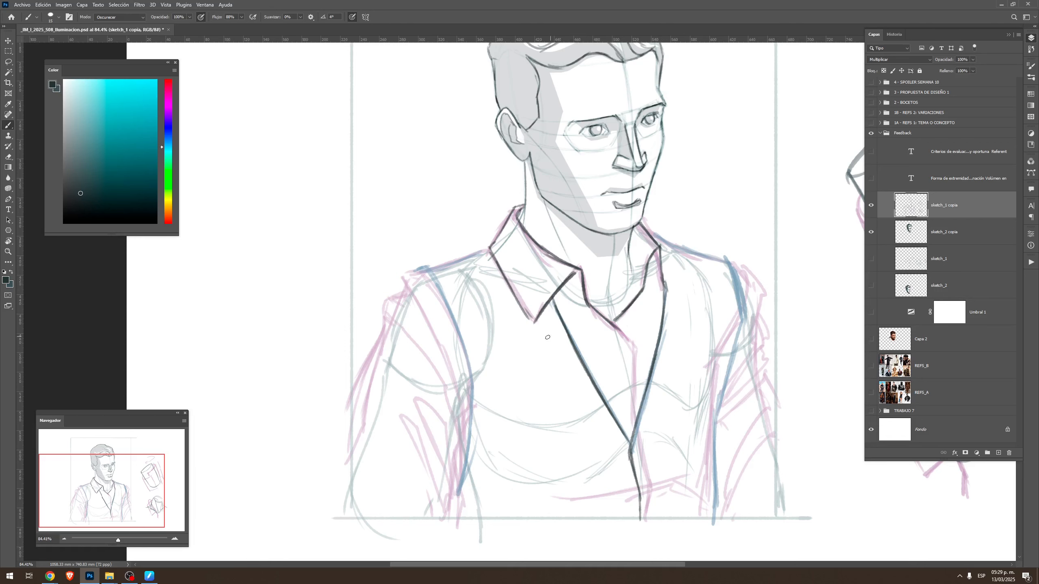
Ink the vest's near and far shoulder lines from the collar out to the armholes
key("r")
left_click_drag(547, 337, 471, 347)
left_click_drag(455, 299, 437, 372)
mouse_move(528, 155)
left_mouse_down()
mouse_move(600, 99)
mouse_move(566, 131)
mouse_move(602, 104)
left_mouse_up()
key("Escape")
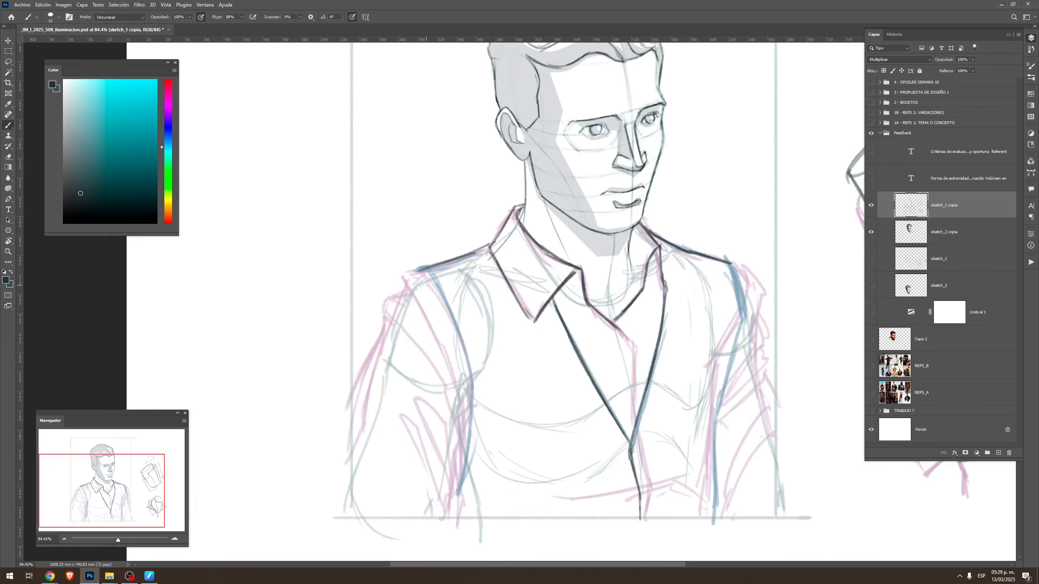
Ink both armholes of the vest and continue their side edges down to the frame's lower edge
mouse_move(428, 279)
left_mouse_down()
mouse_move(467, 367)
mouse_move(458, 334)
mouse_move(476, 427)
left_mouse_up()
key("ctrl+z")
mouse_move(462, 354)
left_mouse_down()
mouse_move(476, 424)
mouse_move(456, 508)
left_mouse_up()
left_click_drag(728, 263, 733, 342)
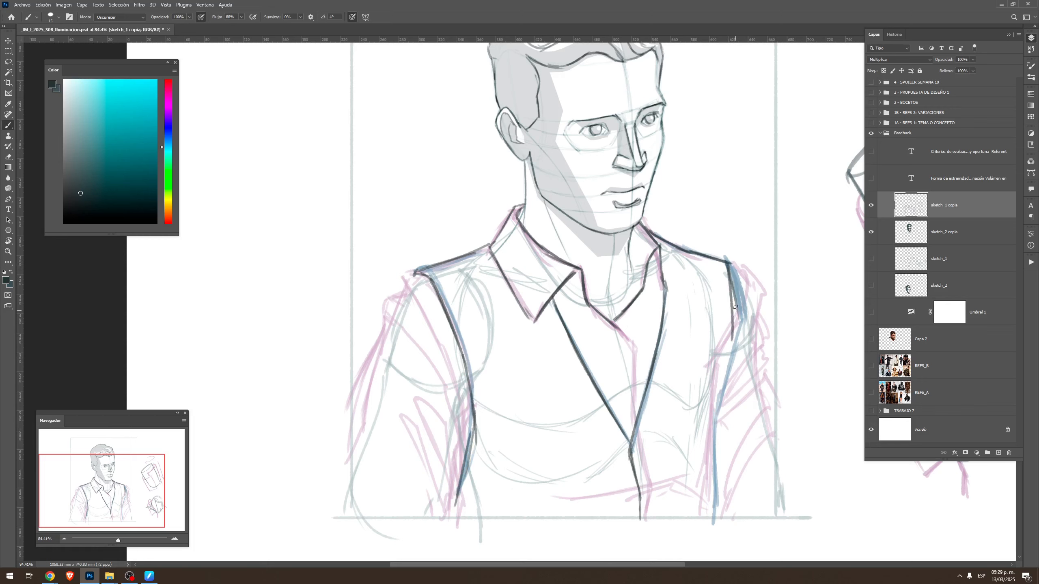
key("ctrl+z")
left_click_drag(728, 264, 726, 385)
left_click_drag(732, 348, 713, 446)
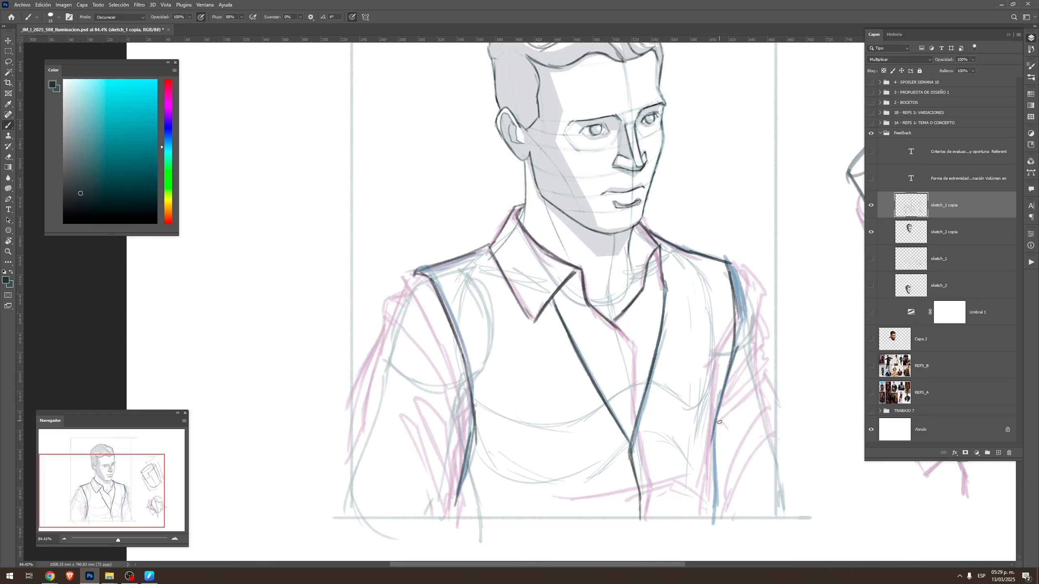
left_click_drag(729, 389, 712, 509)
Ink the near sleeve's shoulder seam, fabric folds and outer edge over the pink sketch
left_click_drag(516, 376, 628, 363)
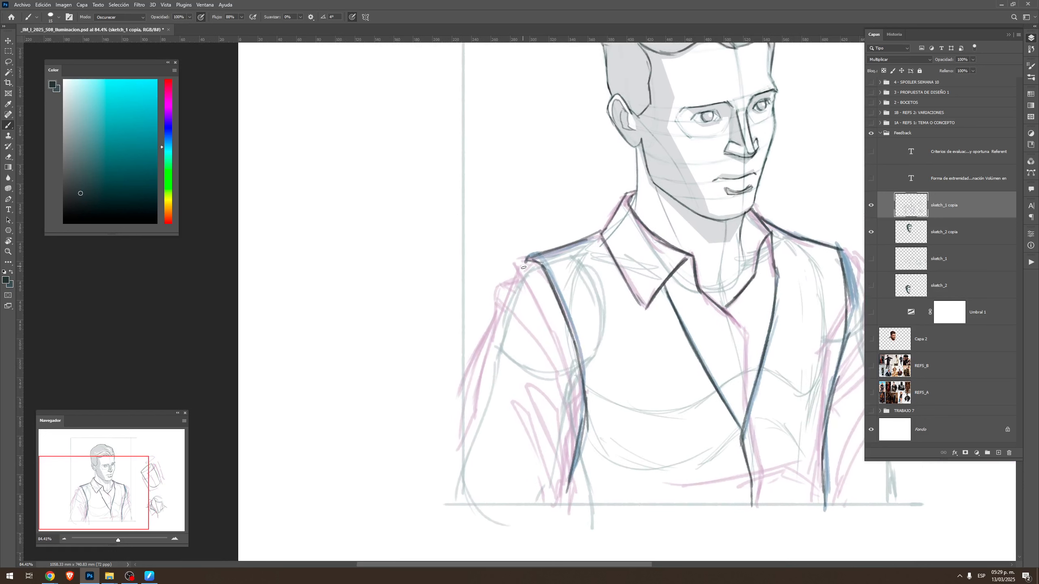
left_click_drag(519, 271, 570, 404)
mouse_move(563, 363)
left_mouse_down()
mouse_move(546, 324)
mouse_move(565, 395)
mouse_move(543, 334)
left_mouse_up()
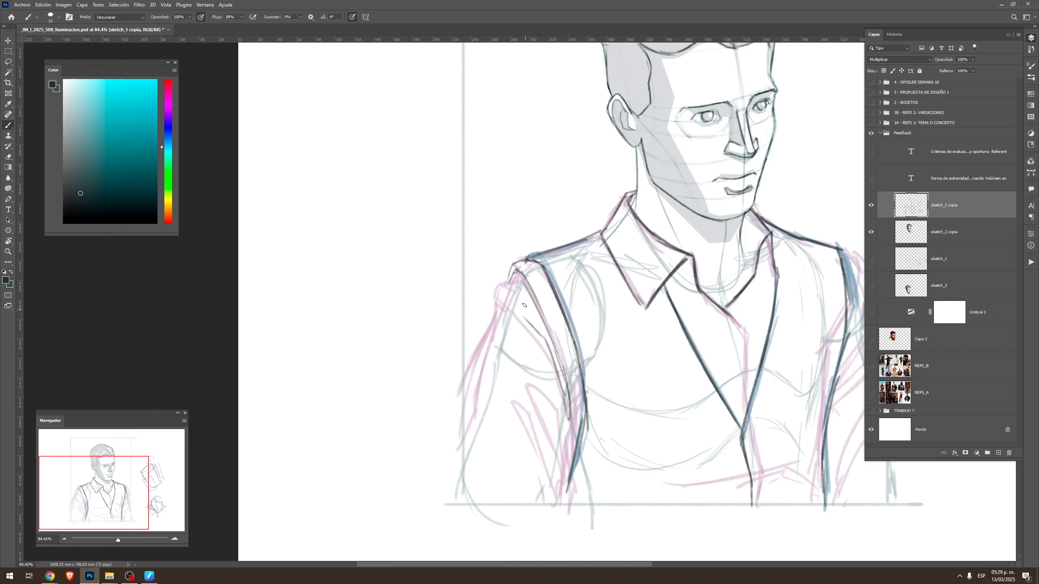
left_click_drag(532, 324, 496, 298)
left_click_drag(497, 302, 492, 322)
mouse_move(543, 496)
left_mouse_down()
mouse_move(521, 418)
mouse_move(559, 494)
mouse_move(552, 506)
mouse_move(547, 423)
mouse_move(528, 383)
mouse_move(541, 394)
mouse_move(563, 491)
mouse_move(573, 447)
left_mouse_up()
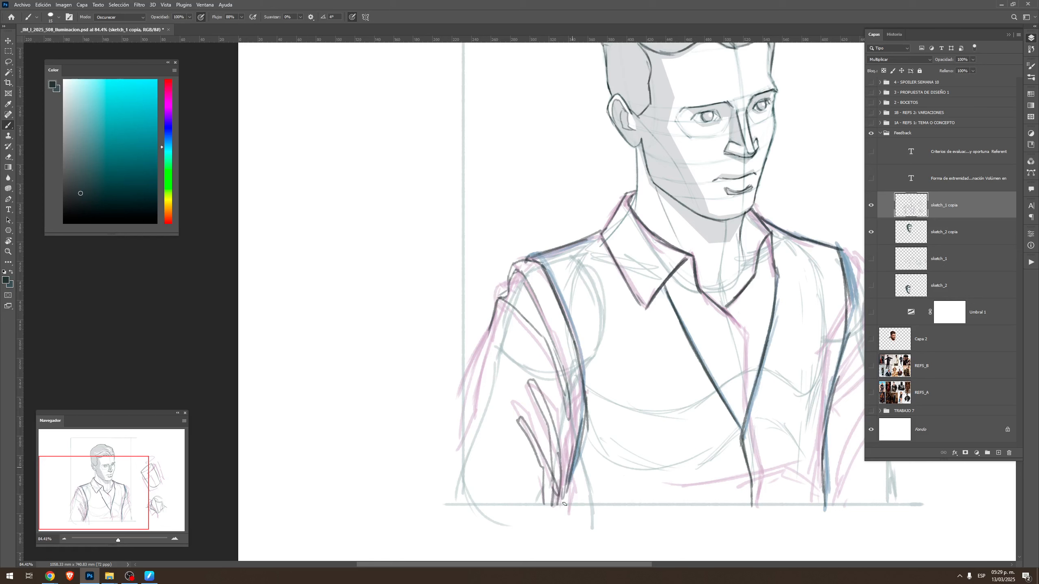
left_click_drag(493, 323, 456, 422)
Ink the far sleeve's shoulder, outer edge and folds down to the frame's lower edge
left_click_drag(732, 408, 633, 344)
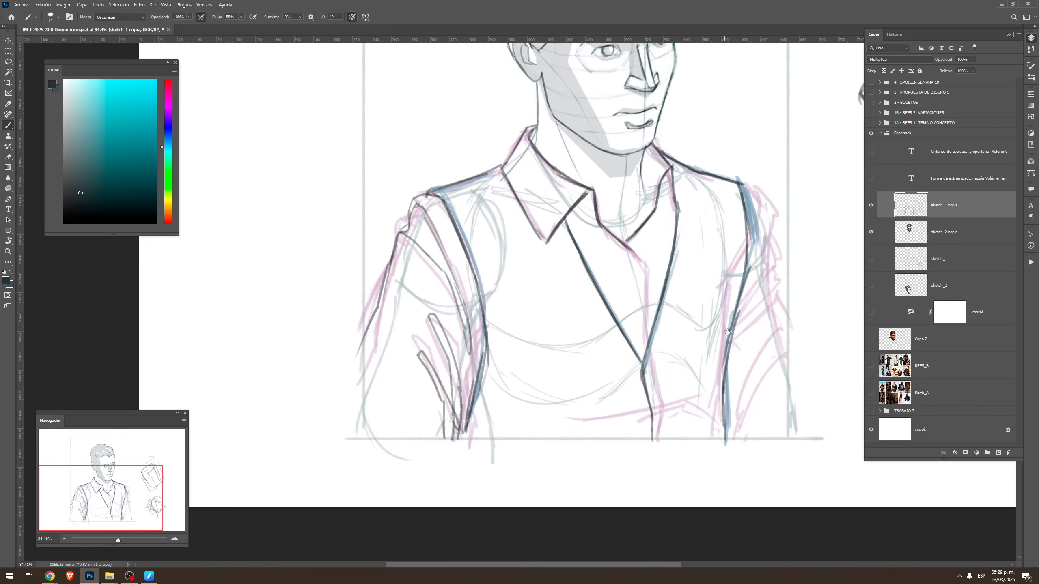
left_click_drag(727, 333, 713, 362)
key("r")
mouse_move(766, 242)
left_mouse_down()
mouse_move(790, 196)
mouse_move(672, 134)
mouse_move(685, 169)
left_mouse_up()
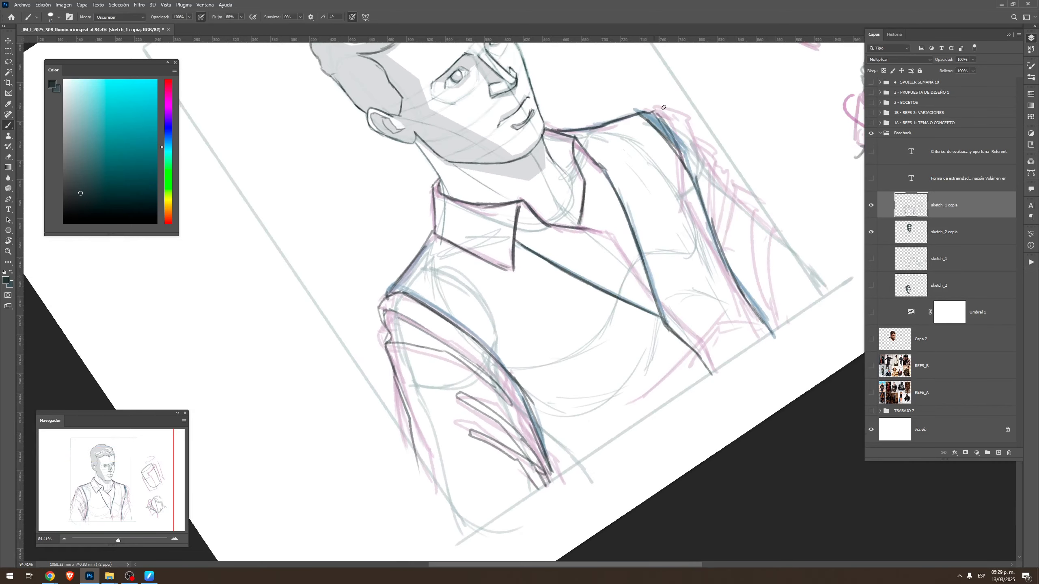
mouse_move(654, 110)
left_mouse_down()
mouse_move(705, 168)
mouse_move(672, 108)
mouse_move(715, 168)
mouse_move(700, 160)
mouse_move(708, 221)
mouse_move(713, 159)
mouse_move(699, 144)
mouse_move(717, 152)
mouse_move(725, 248)
mouse_move(732, 186)
mouse_move(722, 159)
mouse_move(751, 195)
left_mouse_up()
key("Escape")
mouse_move(719, 455)
left_mouse_down()
mouse_move(749, 379)
mouse_move(763, 380)
left_mouse_up()
left_click_drag(761, 380, 727, 462)
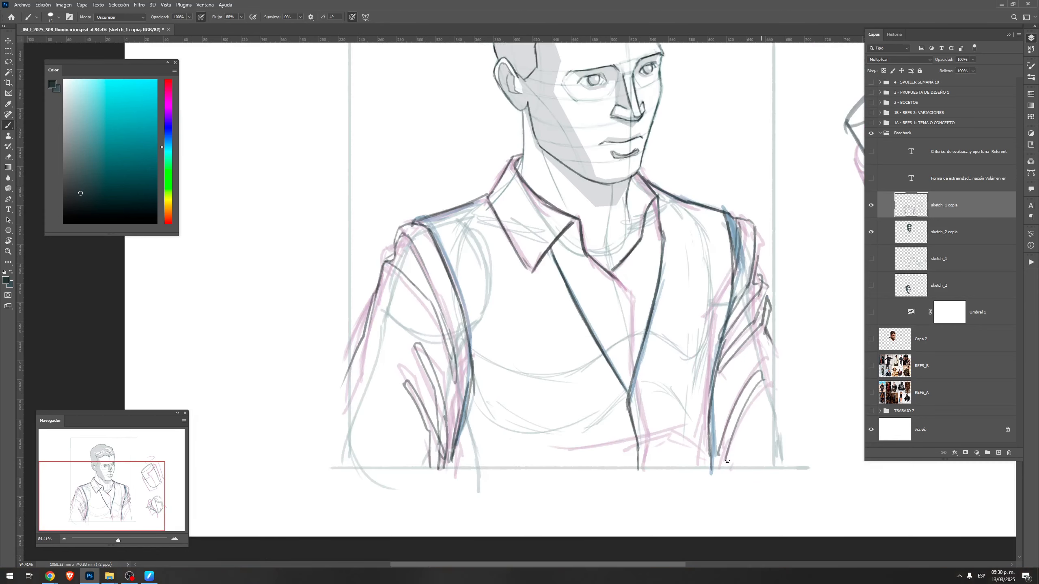
Select the sketch_2 copia layer and set its opacity to 100%
left_click_drag(126, 516, 123, 496)
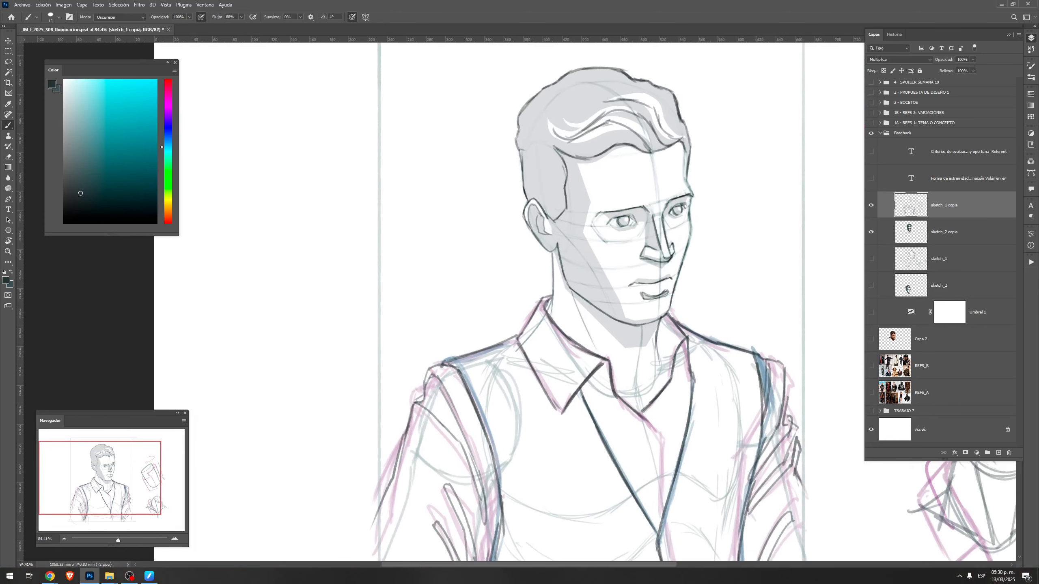
left_click(953, 230)
key("v")
key("0")
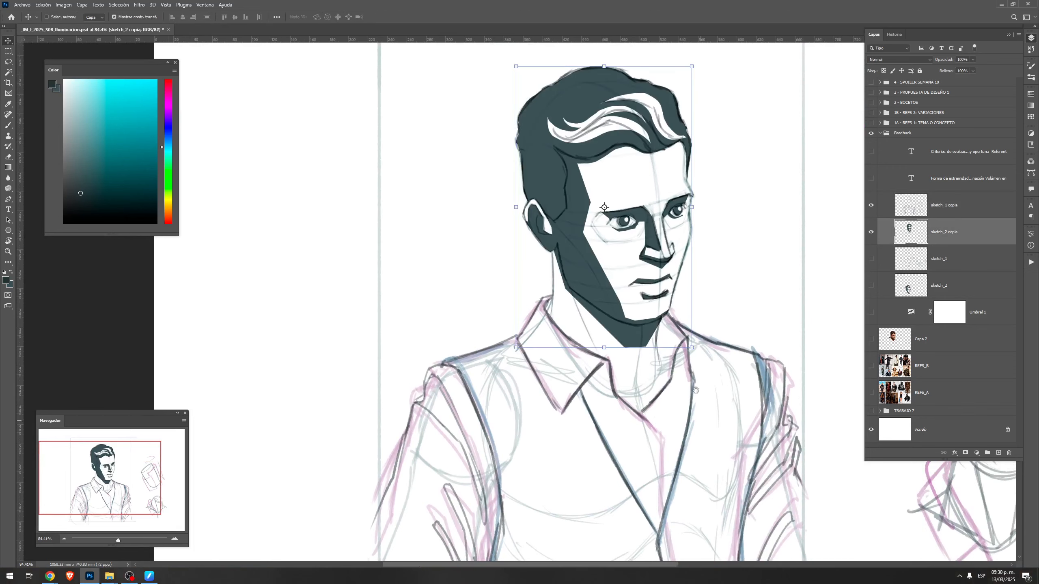
Outline a narrow shadow strip along the vest's near armhole and side, and fill it with the dark tone sampled from the head's shadow
left_click_drag(695, 389, 687, 359)
key("l")
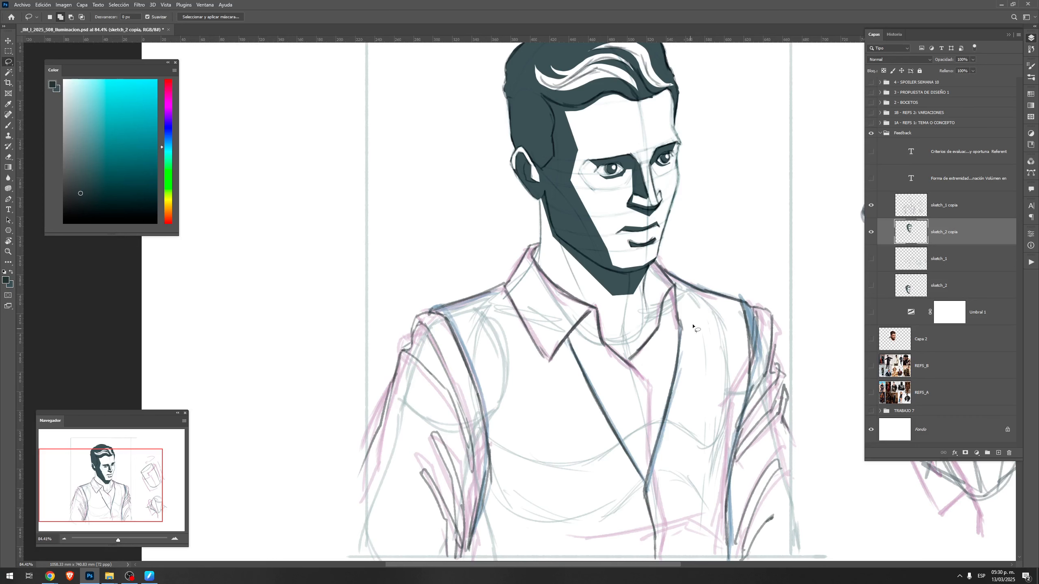
left_click_drag(720, 326, 717, 327)
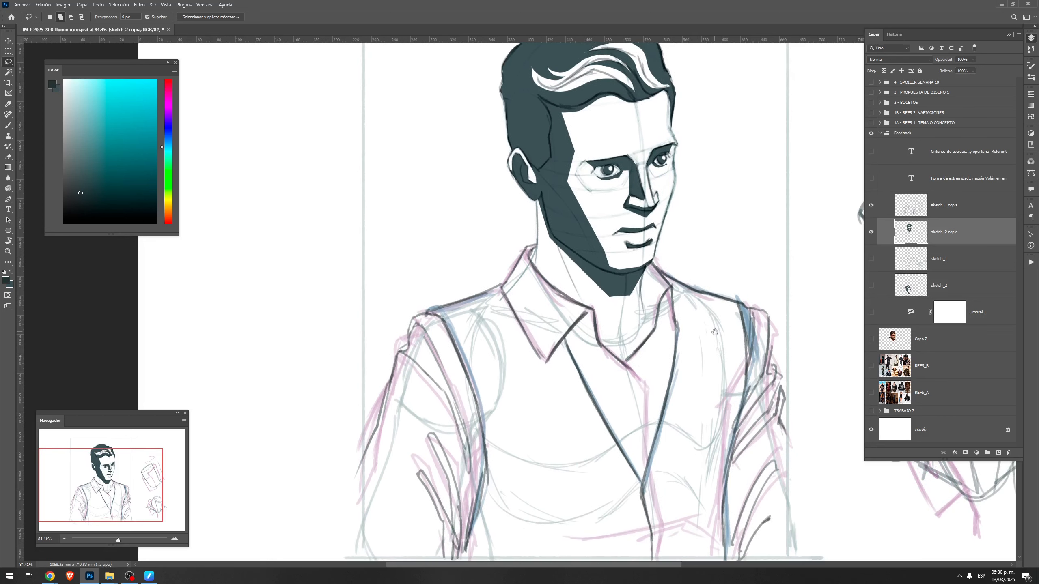
left_click_drag(705, 367, 713, 296)
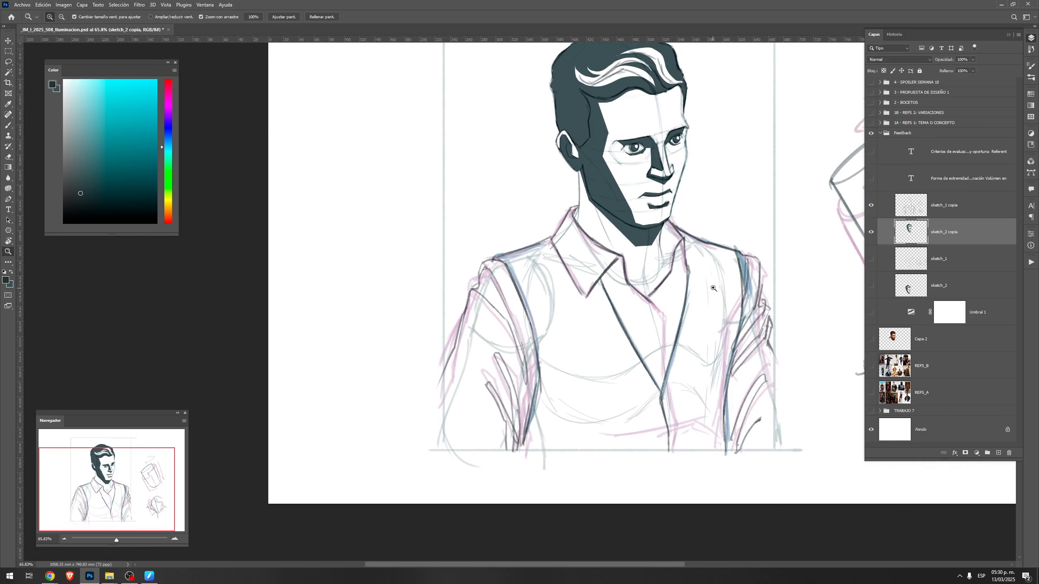
key("shift+l")
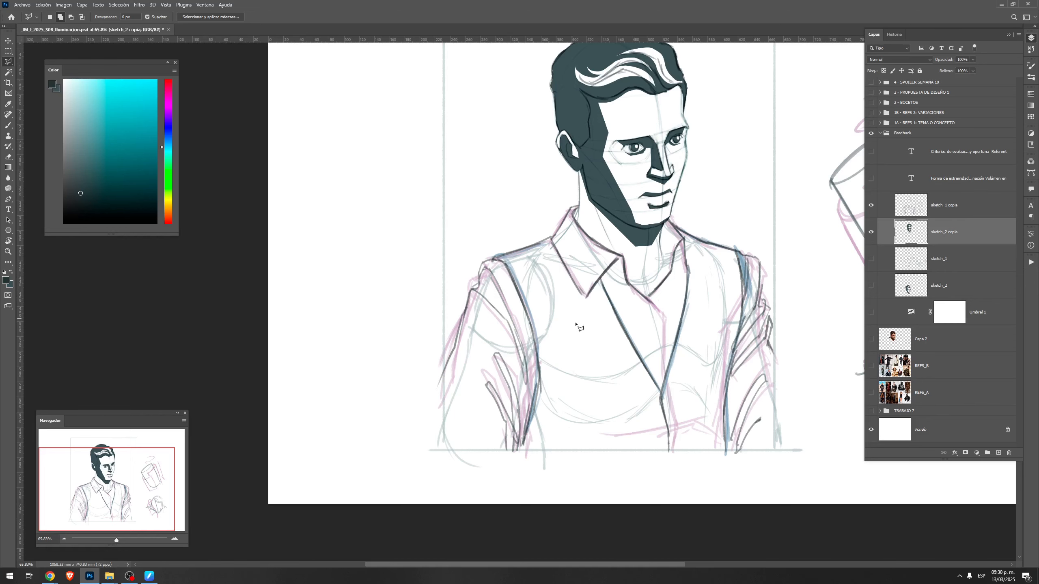
left_click_drag(607, 326, 585, 314)
left_click(485, 254)
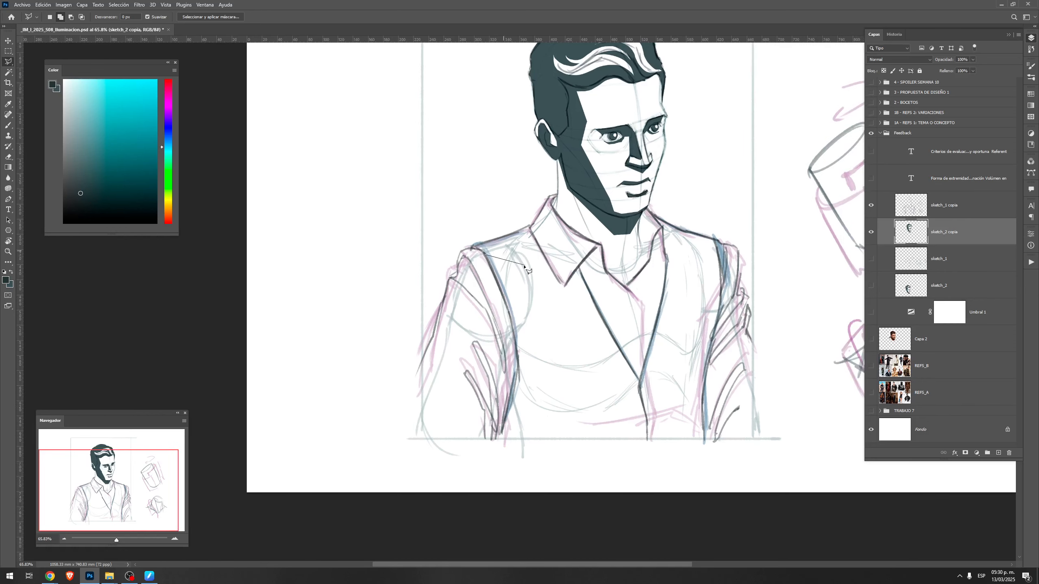
left_click(512, 257)
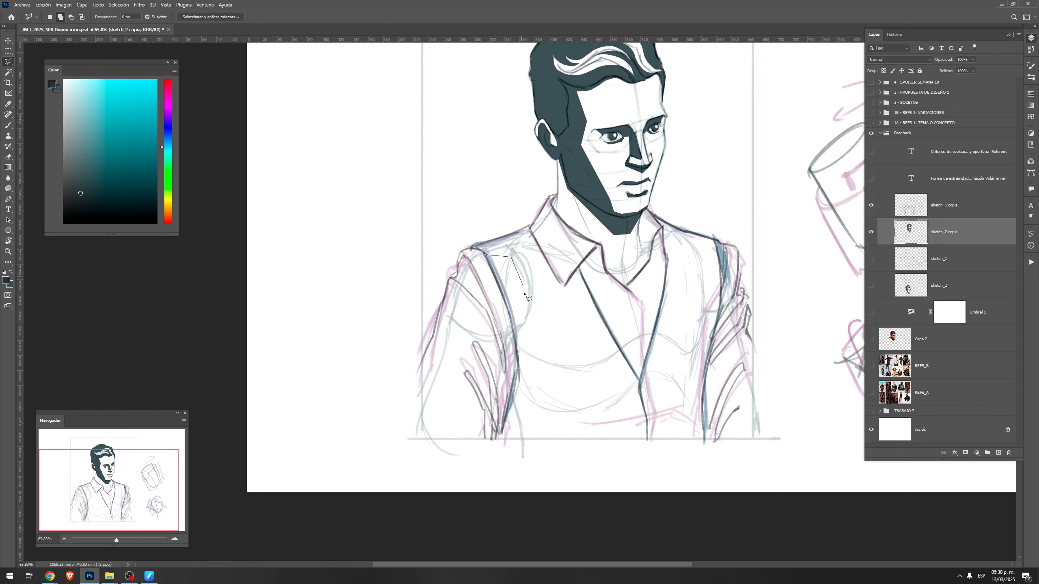
left_click(548, 438)
left_click(498, 439)
left_click(516, 360)
left_click(492, 265, "ctrl")
key("g")
left_click(575, 165, "alt")
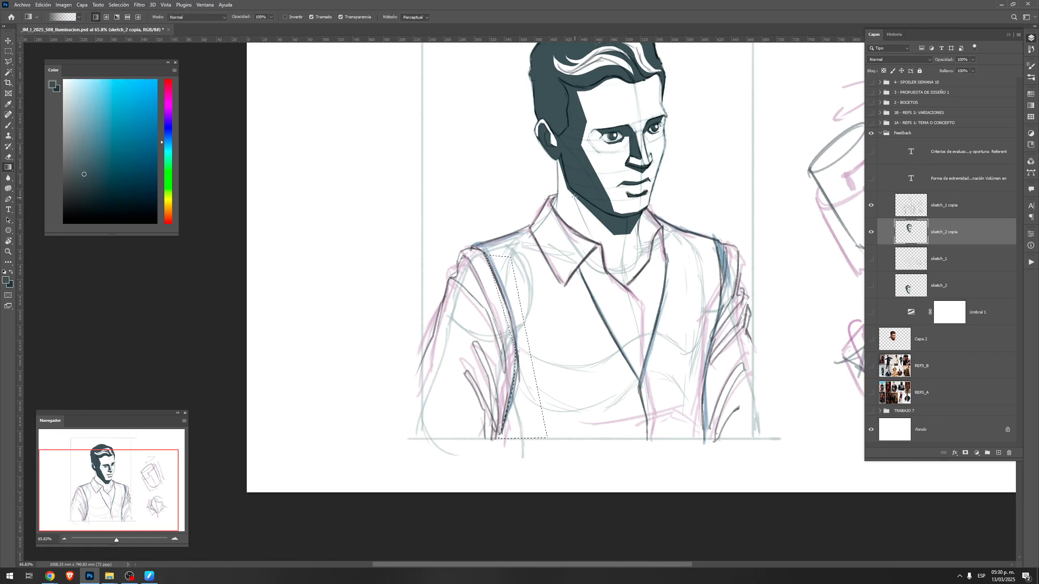
left_click(575, 166, "alt")
left_click_drag(425, 226, 387, 69)
key("ctrl+d")
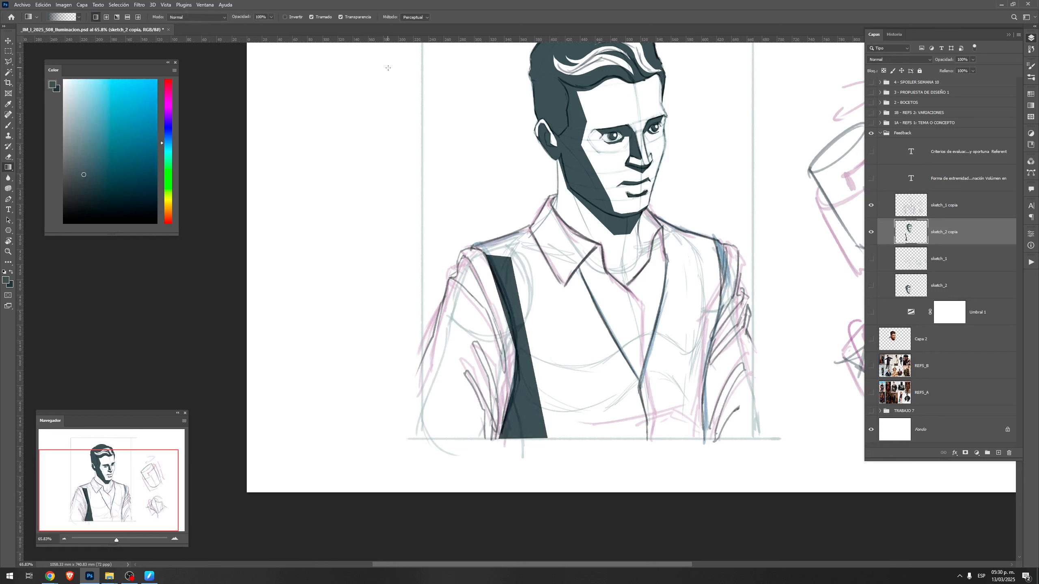
Extend the vest's near-side shadow with a filled dark wedge that widens along the frame's lower edge toward the front opening
key("l")
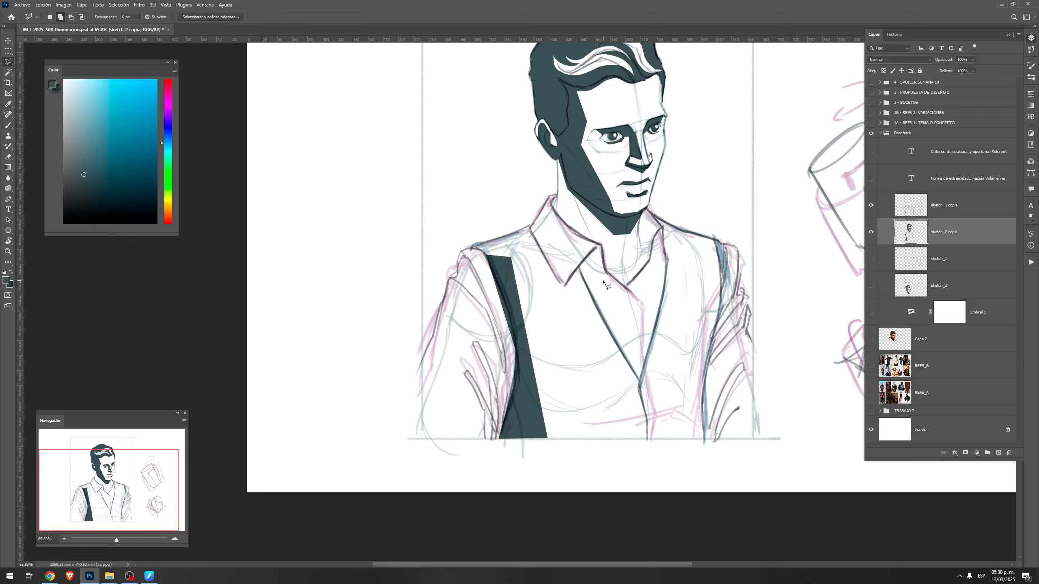
left_click(485, 255)
left_click(510, 256)
left_click(618, 439)
left_click(518, 439)
left_click(495, 265, "ctrl")
key("alt+BackSpace")
key("g")
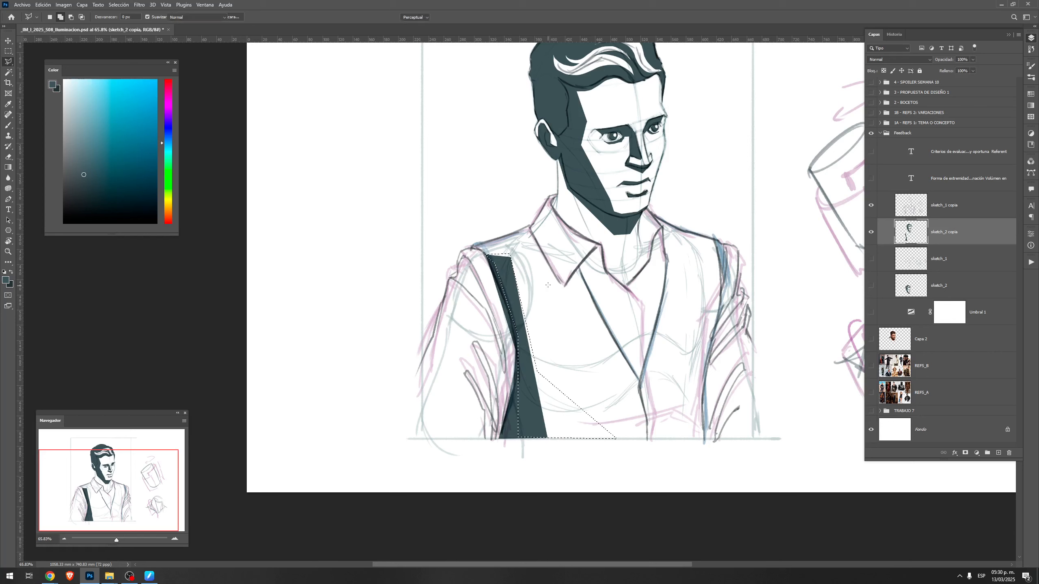
key("ctrl+d")
key("b")
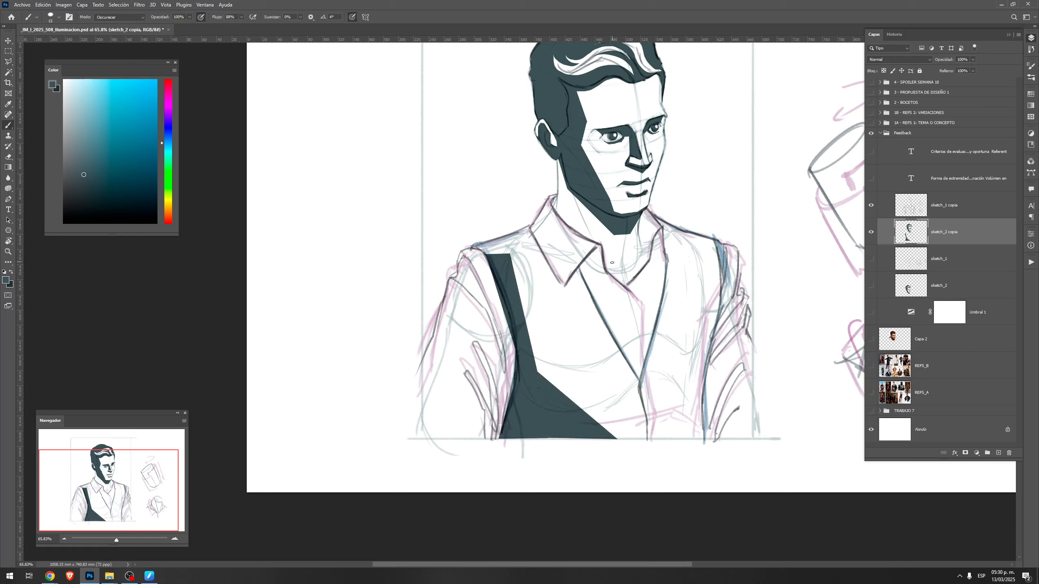
Outline thin angular shadows along the edges of both collar flaps and fill them with the dark shadow tone
key("l")
left_click(528, 229)
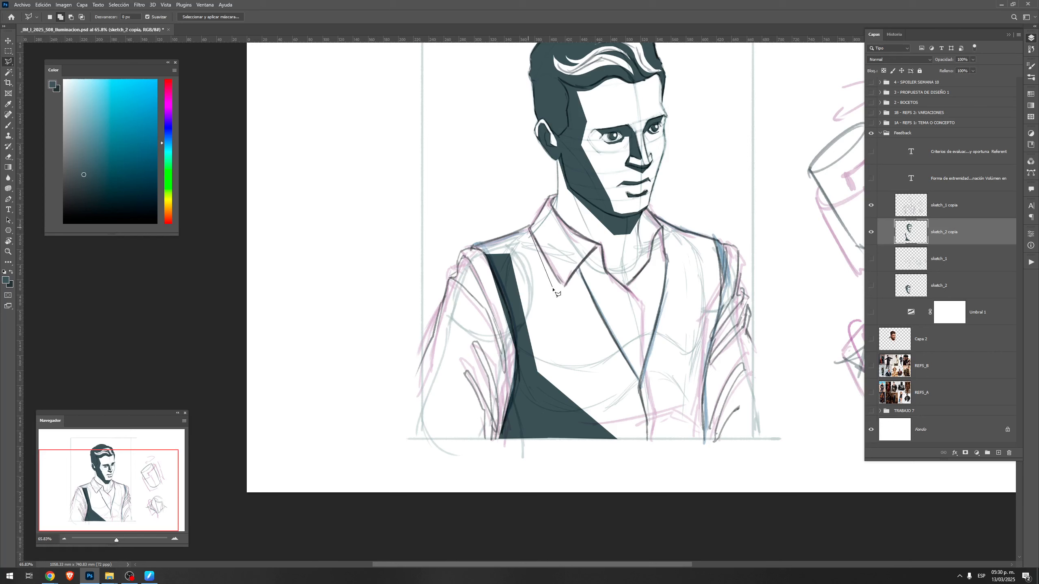
left_click(549, 276)
left_click(565, 294)
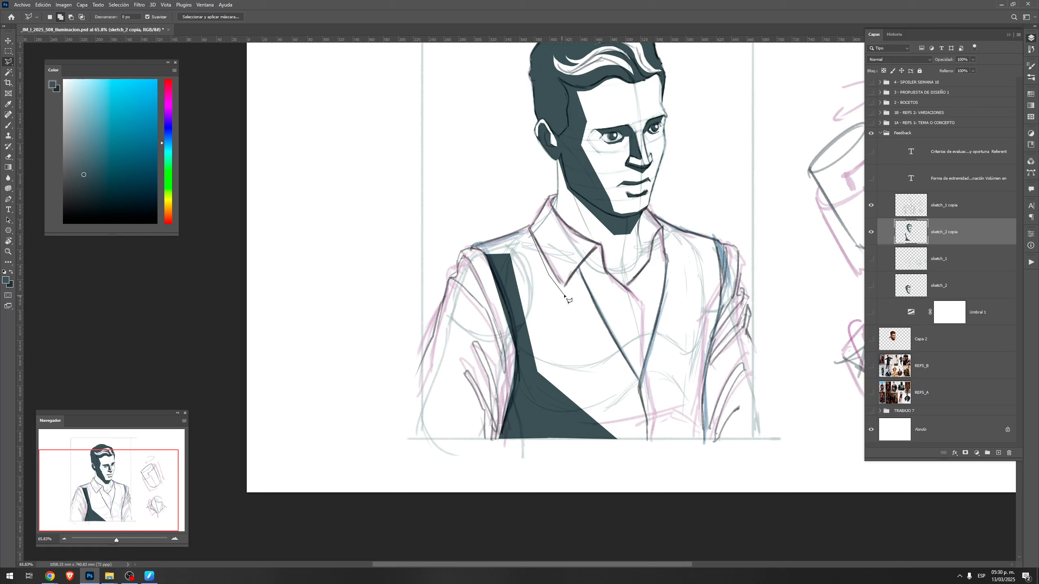
left_click(595, 259)
left_click(605, 275)
left_click(601, 245)
left_click(529, 229)
left_click(626, 284)
left_click(641, 214)
left_click(659, 229)
left_click(653, 253)
left_click(627, 285)
left_click(655, 241)
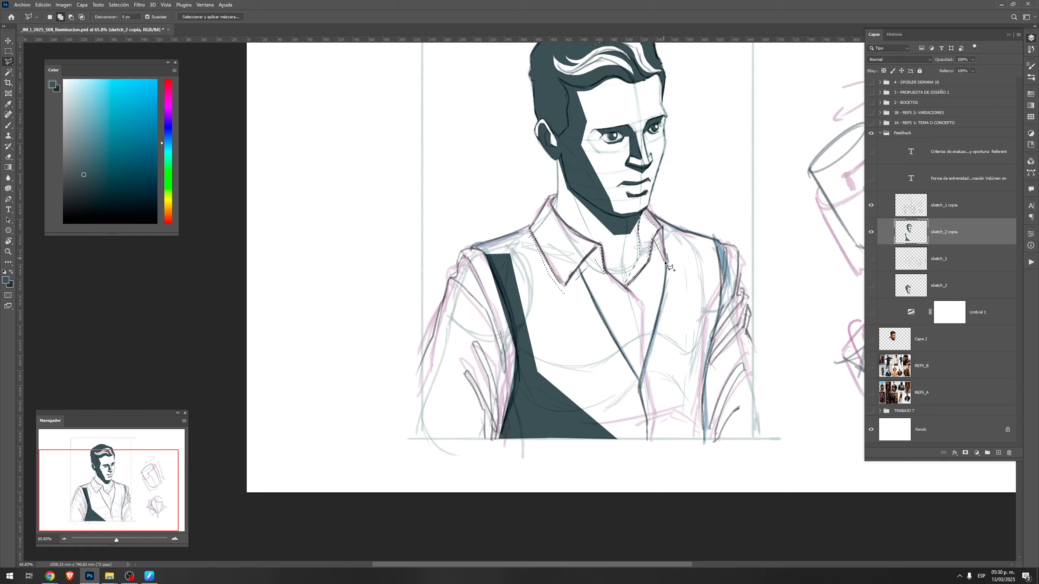
left_click(663, 241)
left_click(663, 228)
left_click(654, 240)
key("g")
left_click_drag(661, 327, 688, 472)
key("ctrl+d")
key("b")
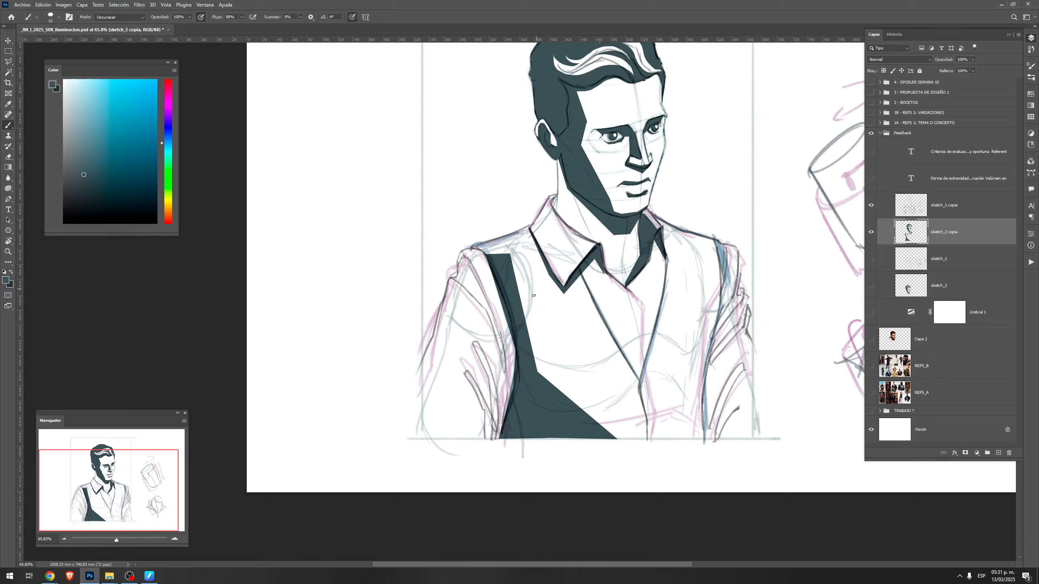
Outline a thin shadow along the lower front opening of the vest, below the V neckline, and fill it with the dark tone
key("l")
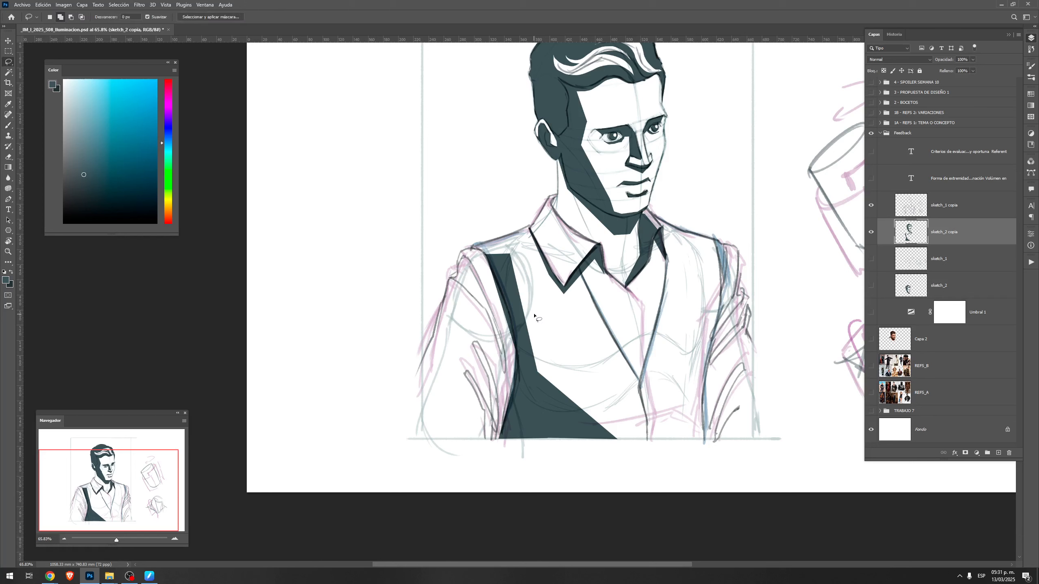
mouse_move(639, 378)
left_mouse_down()
mouse_move(652, 421)
mouse_move(640, 379)
mouse_move(603, 343)
left_mouse_up()
key("g")
key("ctrl+d")
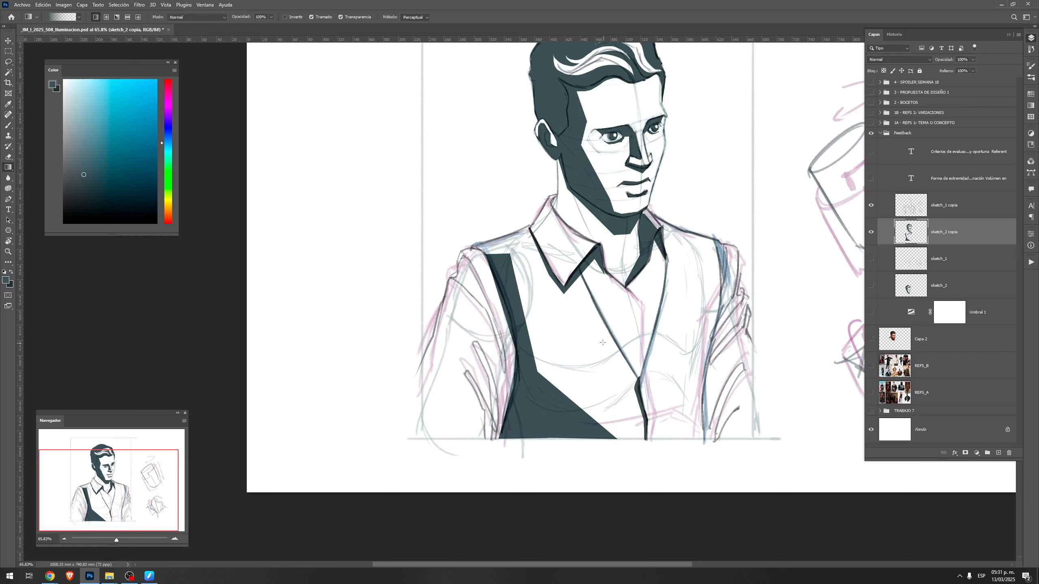
Outline the near sleeve's angular fold shadows from shoulder to frame edge, leaving light gaps between folds, and fill them with the dark tone
key("l")
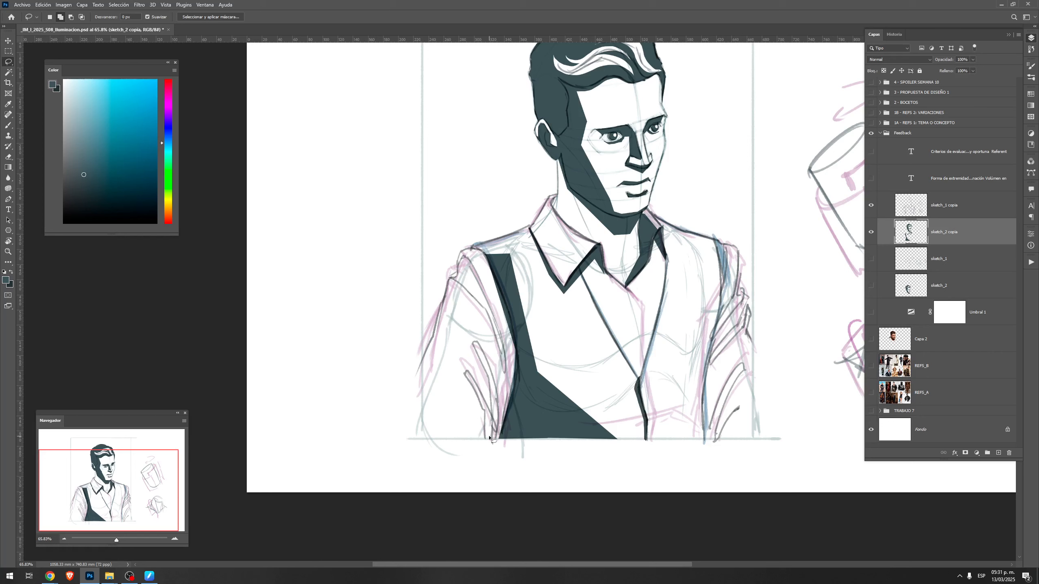
mouse_move(435, 438)
left_mouse_down()
mouse_move(458, 410)
mouse_move(439, 375)
mouse_move(489, 440)
mouse_move(465, 358)
mouse_move(488, 391)
mouse_move(468, 343)
mouse_move(483, 325)
left_mouse_up()
key("Escape")
left_click_drag(513, 377, 489, 279)
mouse_move(469, 281)
left_mouse_down()
mouse_move(490, 353)
mouse_move(453, 316)
mouse_move(454, 362)
mouse_move(426, 425)
mouse_move(486, 440)
mouse_move(512, 427)
mouse_move(521, 389)
mouse_move(511, 369)
left_mouse_up()
mouse_move(449, 316)
left_mouse_down()
mouse_move(496, 365)
mouse_move(476, 315)
mouse_move(456, 297)
mouse_move(490, 359)
mouse_move(463, 296)
left_mouse_up()
mouse_move(466, 340)
left_mouse_down()
mouse_move(494, 415)
mouse_move(474, 348)
mouse_move(492, 418)
mouse_move(482, 358)
mouse_move(458, 384)
mouse_move(478, 453)
mouse_move(486, 426)
mouse_move(457, 375)
left_mouse_up()
key("ctrl+z")
key("g")
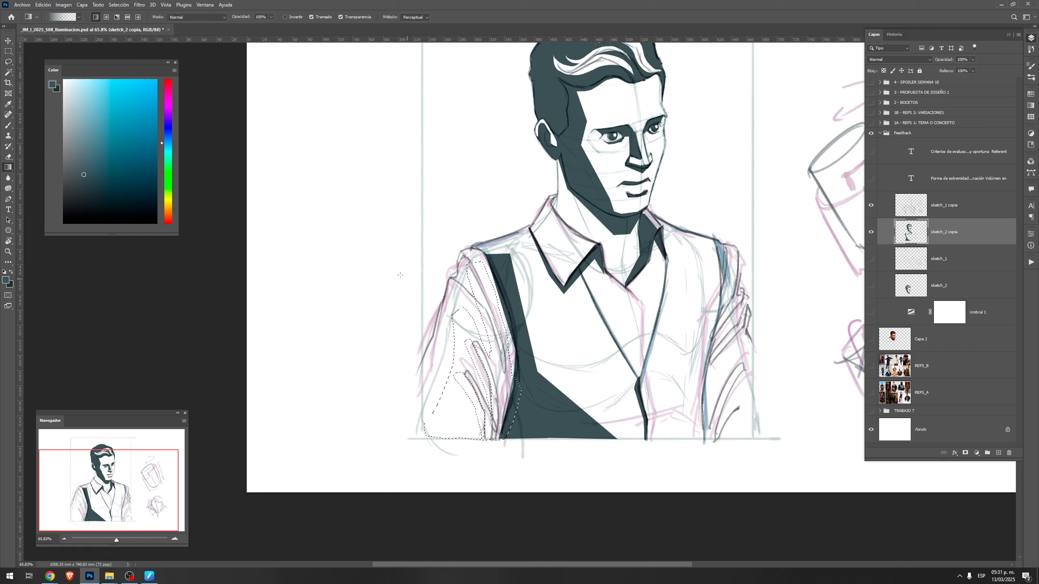
left_click_drag(408, 278, 331, 126)
key("ctrl+d")
Refine the near sleeve's fold shadows with brush strokes and carve sharper light gaps between the upper and lower folds
key("b")
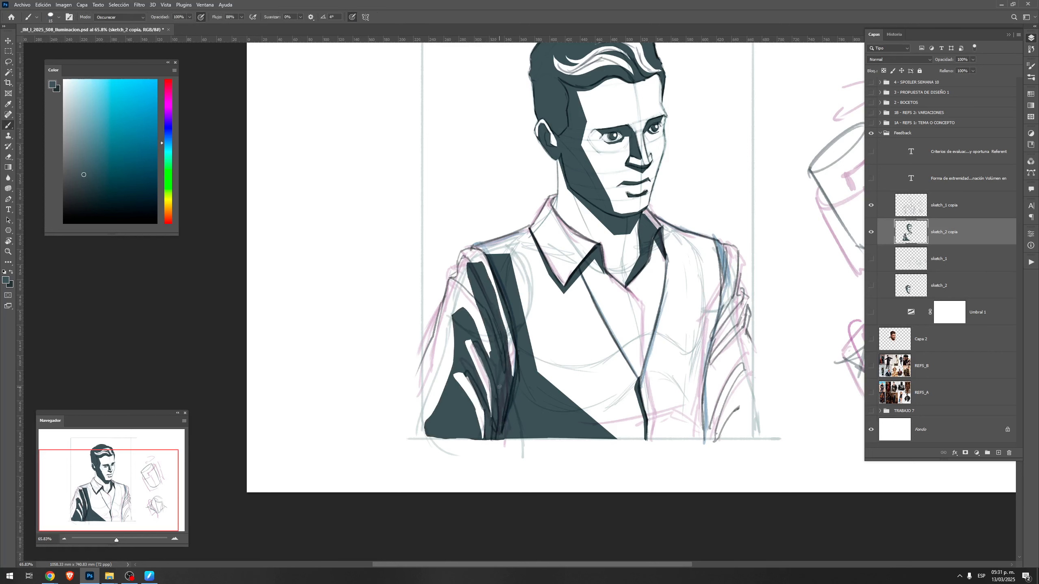
mouse_move(476, 344)
left_mouse_down()
mouse_move(493, 416)
mouse_move(500, 381)
left_mouse_up()
key("F5")
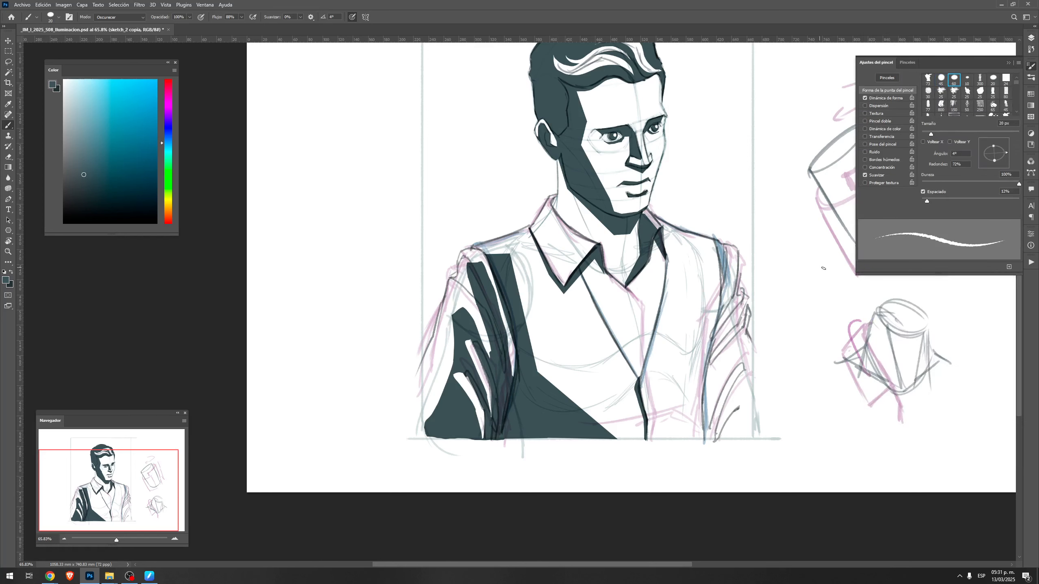
left_click(899, 98)
key("F5")
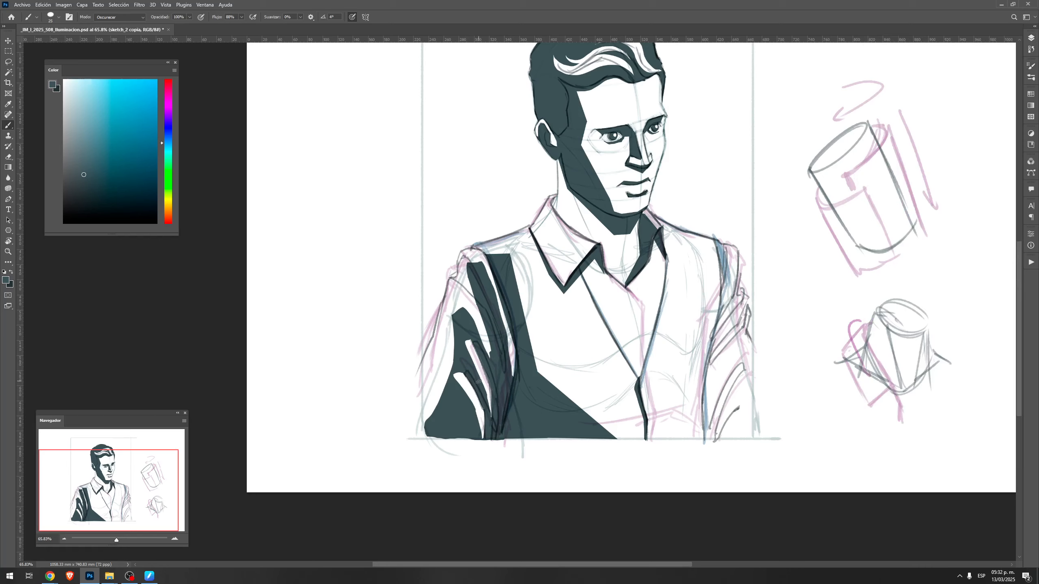
mouse_move(462, 377)
left_mouse_down()
mouse_move(479, 433)
mouse_move(491, 414)
mouse_move(478, 397)
mouse_move(479, 438)
left_mouse_up()
key("e")
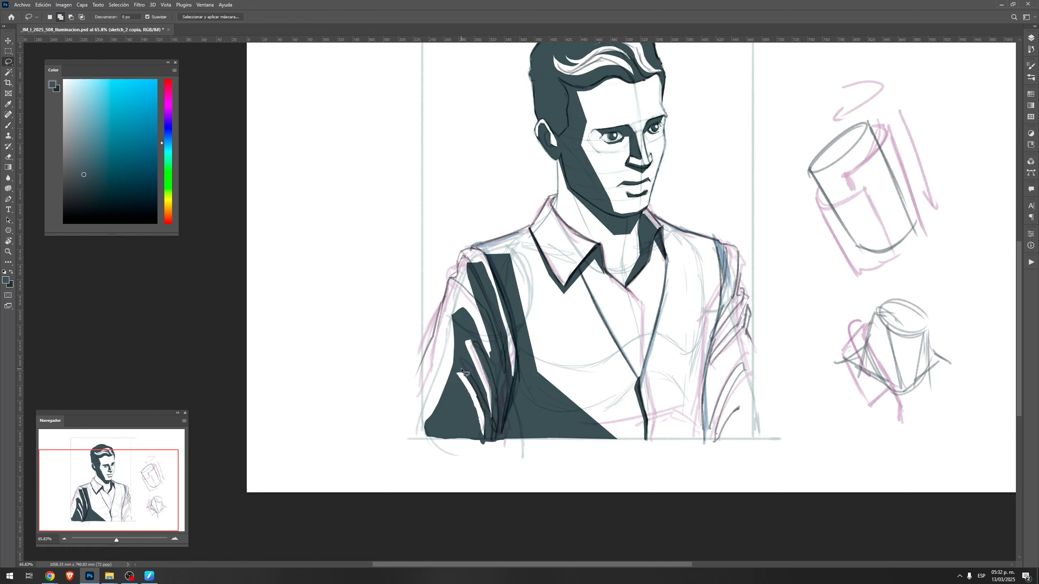
mouse_move(455, 376)
left_mouse_down()
mouse_move(471, 388)
mouse_move(457, 362)
mouse_move(465, 348)
mouse_move(461, 357)
mouse_move(450, 351)
mouse_move(483, 255)
mouse_move(472, 305)
left_mouse_up()
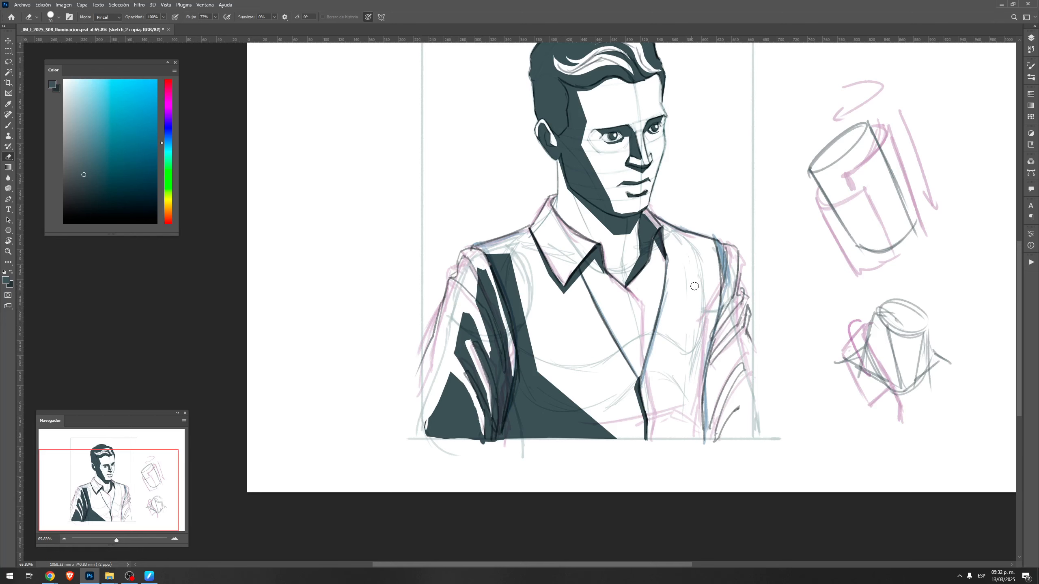
Widen the vest's near-side shadow with a filled shape starting at the shoulder, and touch up its inner edge with the brush
key("l")
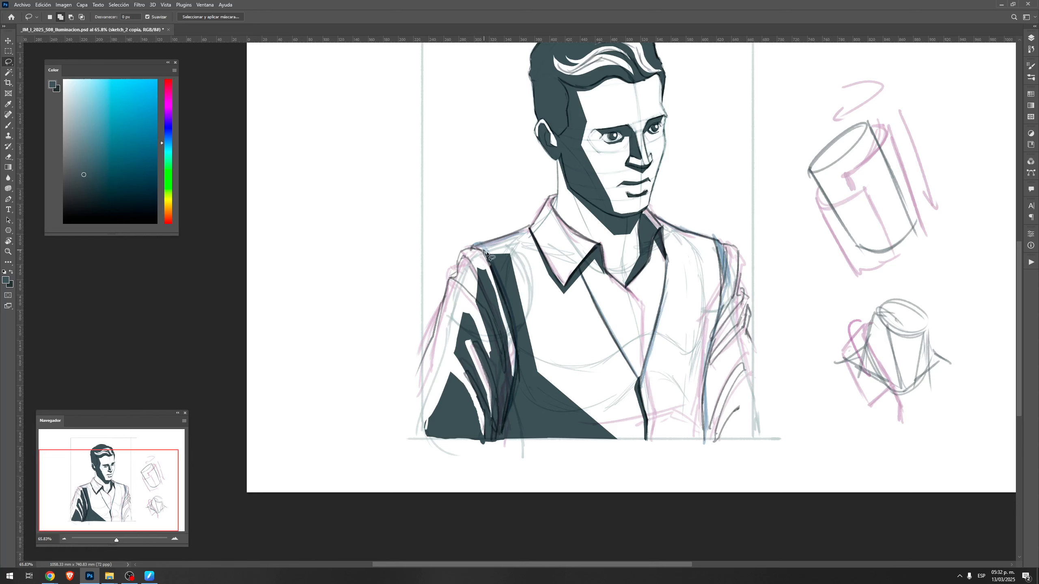
mouse_move(485, 254)
left_mouse_down()
mouse_move(527, 256)
mouse_move(550, 418)
mouse_move(490, 262)
left_mouse_up()
key("g")
left_click_drag(479, 139, 475, 112)
key("ctrl+d")
key("r")
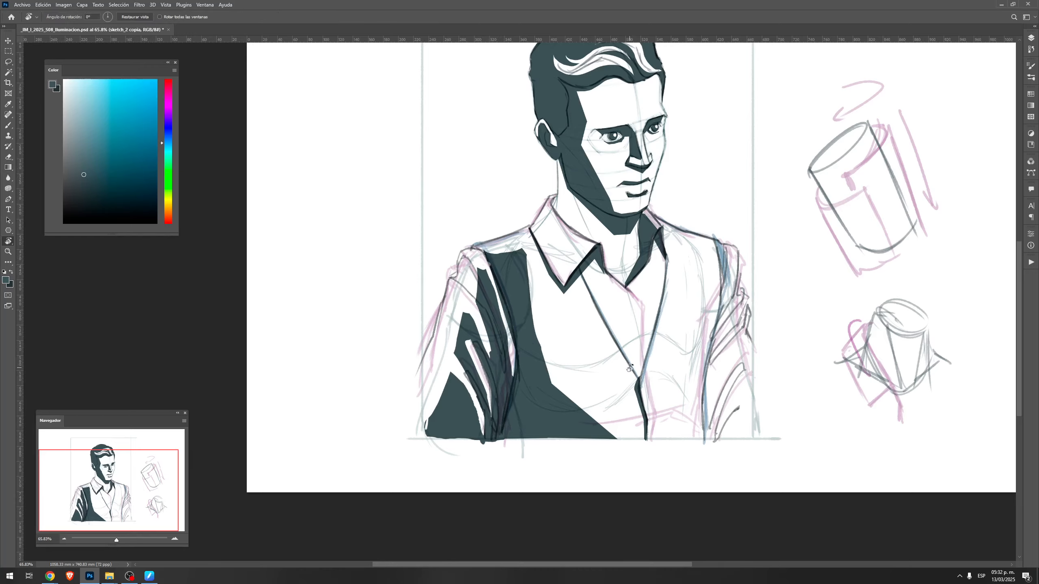
left_click_drag(629, 369, 643, 336)
key("b")
mouse_move(551, 340)
left_mouse_down()
mouse_move(548, 324)
mouse_move(582, 385)
mouse_move(563, 338)
left_mouse_up()
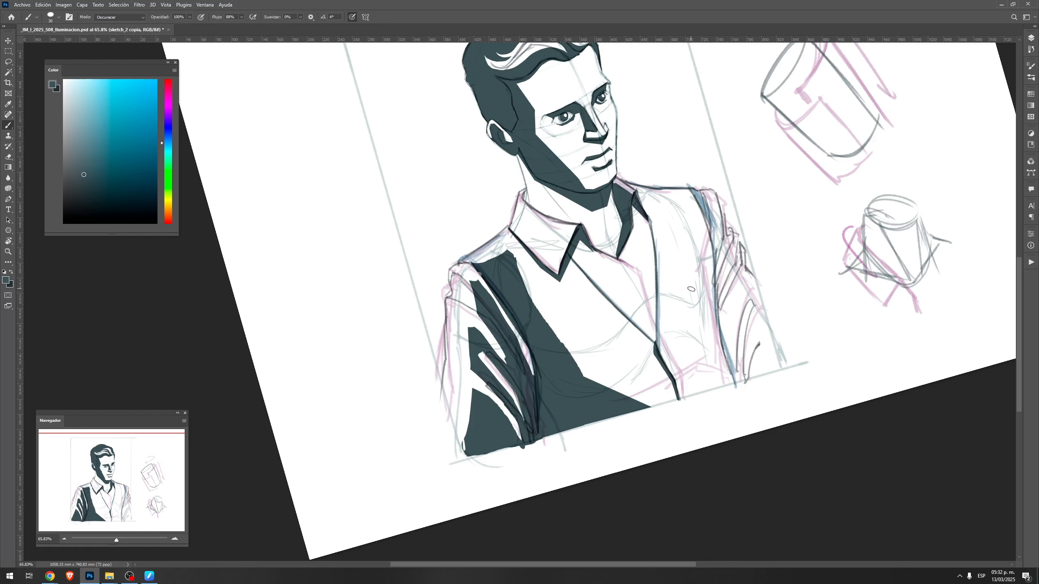
Outline the far sleeve's slanted fold shadows from the armhole to the frame's lower edge and fill them with the dark tone
key("l")
mouse_move(708, 225)
left_mouse_down()
mouse_move(703, 194)
mouse_move(710, 251)
mouse_move(713, 213)
mouse_move(720, 232)
mouse_move(717, 280)
mouse_move(733, 250)
mouse_move(720, 290)
mouse_move(738, 261)
mouse_move(722, 324)
mouse_move(744, 265)
mouse_move(749, 277)
mouse_move(739, 384)
left_mouse_up()
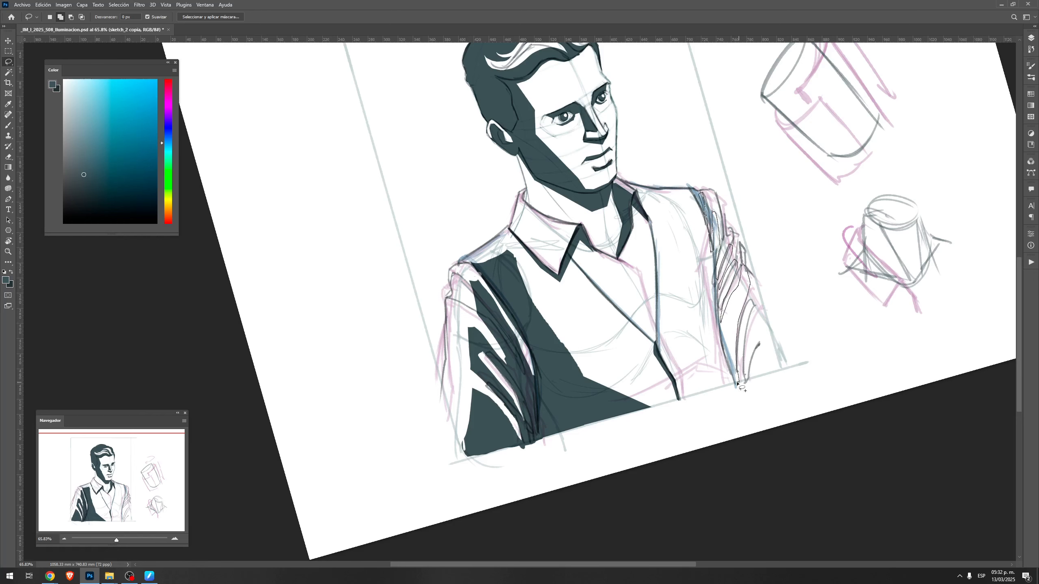
left_click_drag(716, 298, 720, 270)
mouse_move(743, 326)
left_mouse_down()
mouse_move(759, 311)
mouse_move(751, 391)
mouse_move(734, 384)
mouse_move(769, 326)
mouse_move(751, 384)
left_mouse_up()
key("g")
left_click_drag(812, 374, 891, 413)
key("ctrl+d")
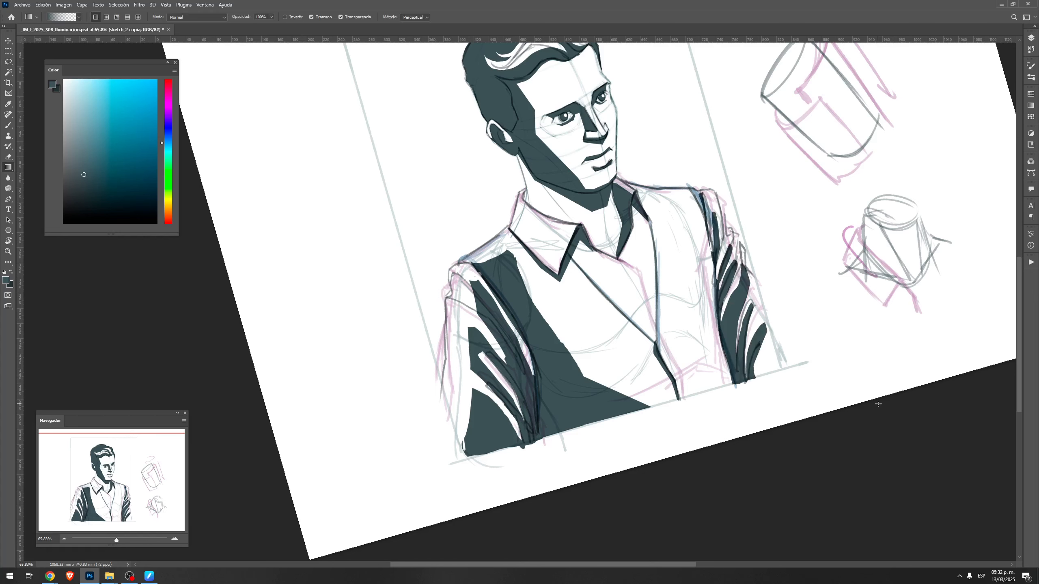
Thicken the far armhole shadow with brush strokes and paint the far sleeve's dark lower corner down to the frame edge
key("Escape")
key("b")
left_click_drag(721, 320, 710, 360)
left_click_drag(723, 302, 713, 331)
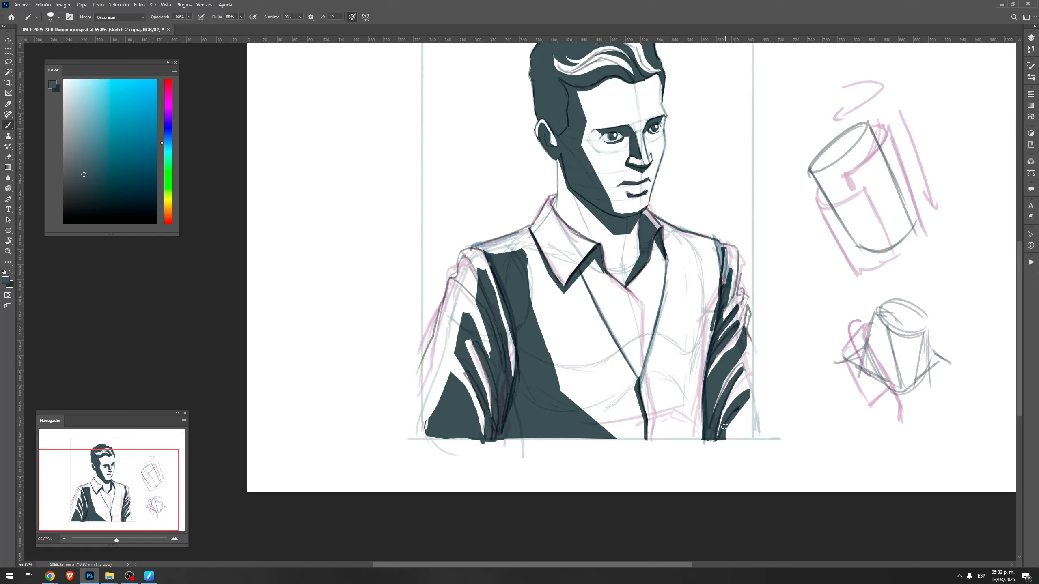
mouse_move(725, 436)
left_mouse_down()
mouse_move(745, 418)
mouse_move(723, 438)
mouse_move(751, 435)
mouse_move(744, 421)
mouse_move(727, 437)
left_mouse_up()
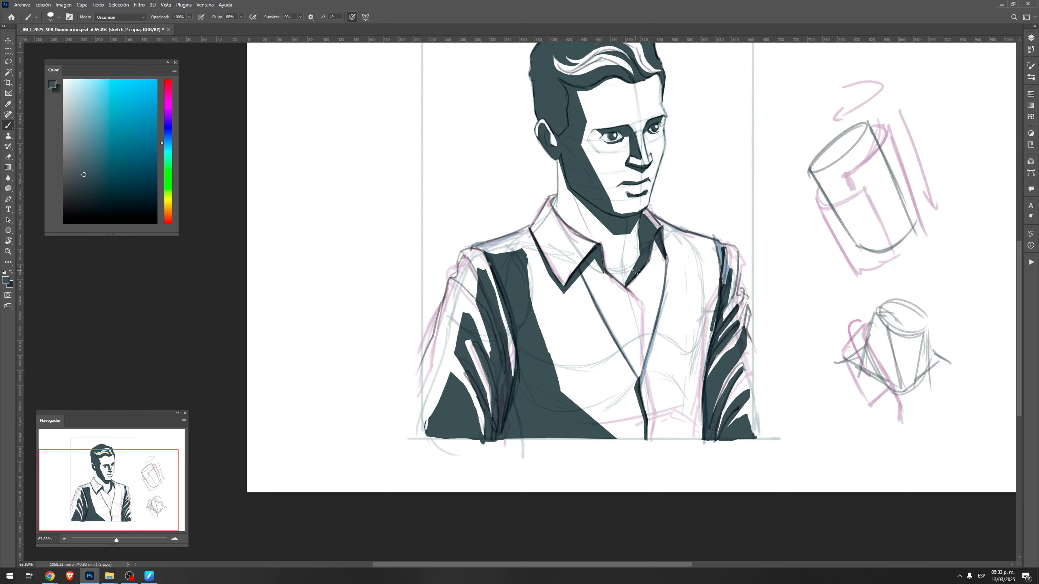
Discard a trial contour on the near vest panel and select the whole panel from shoulder to lower edge, following the neckline
left_click_drag(537, 270, 629, 446)
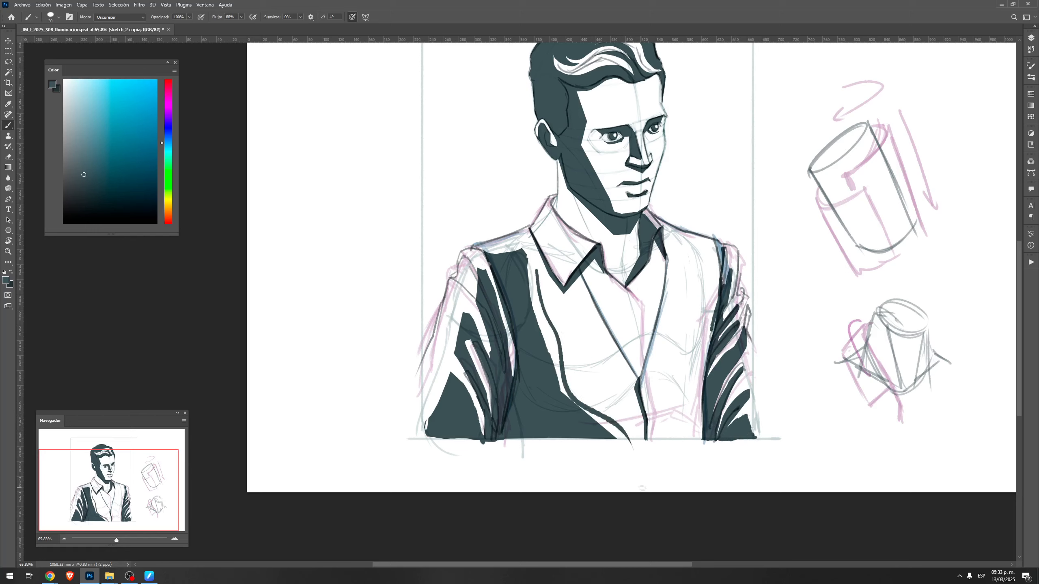
key("ctrl+z")
key("l")
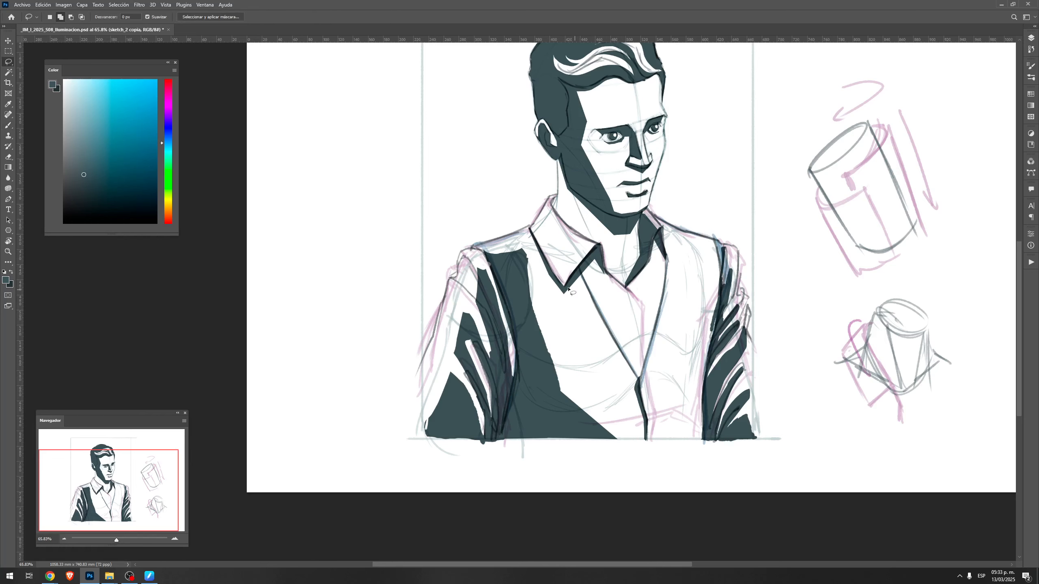
key("r")
mouse_move(558, 272)
left_mouse_down()
mouse_move(467, 310)
mouse_move(461, 302)
mouse_move(476, 306)
left_mouse_up()
key("shift+l")
left_click(652, 346)
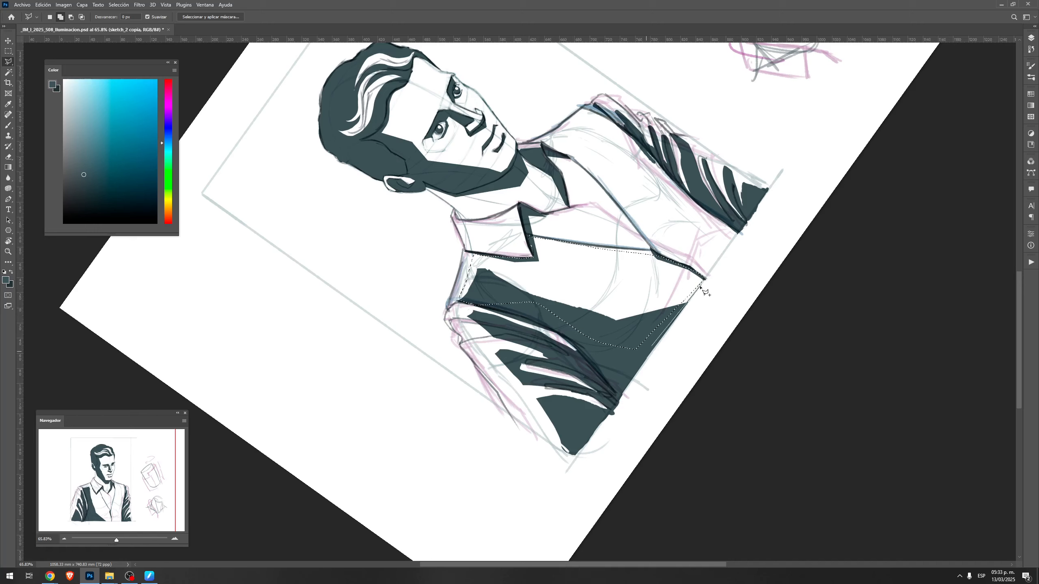
Add the far vest panel between neckline, armhole and lower edge to the selection, and fill both panels with the dark tone
left_click(706, 279)
left_click(739, 231)
left_click(613, 120)
left_click(556, 151)
left_click(655, 252)
left_click(636, 363, "ctrl")
key("Escape")
key("g")
left_click_drag(722, 223, 779, 113)
key("ctrl+d")
Touch up the lower folds of the near sleeve with the brush and clean the stray marks below the frame's lower edge
key("b")
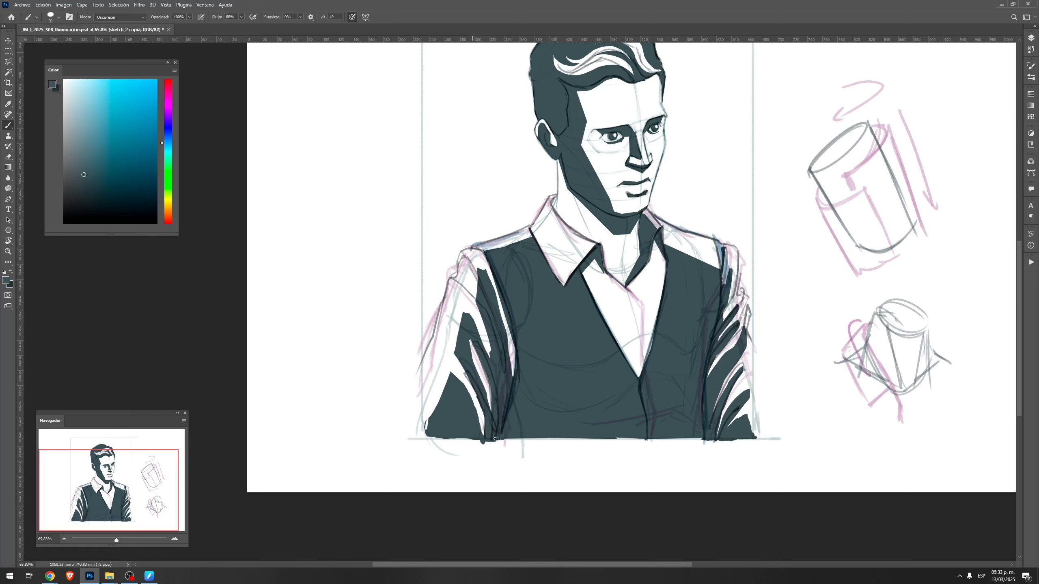
left_click_drag(469, 407, 484, 435)
key("e")
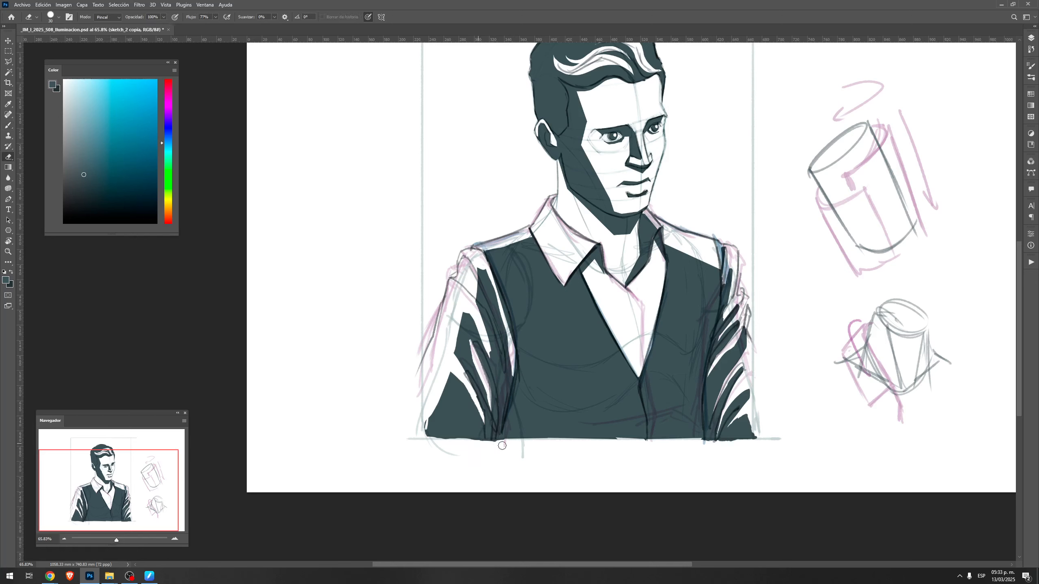
Sketch a small side-view figure with angular chest and back, neck and head in the empty area above the cylinder sketches
key("b")
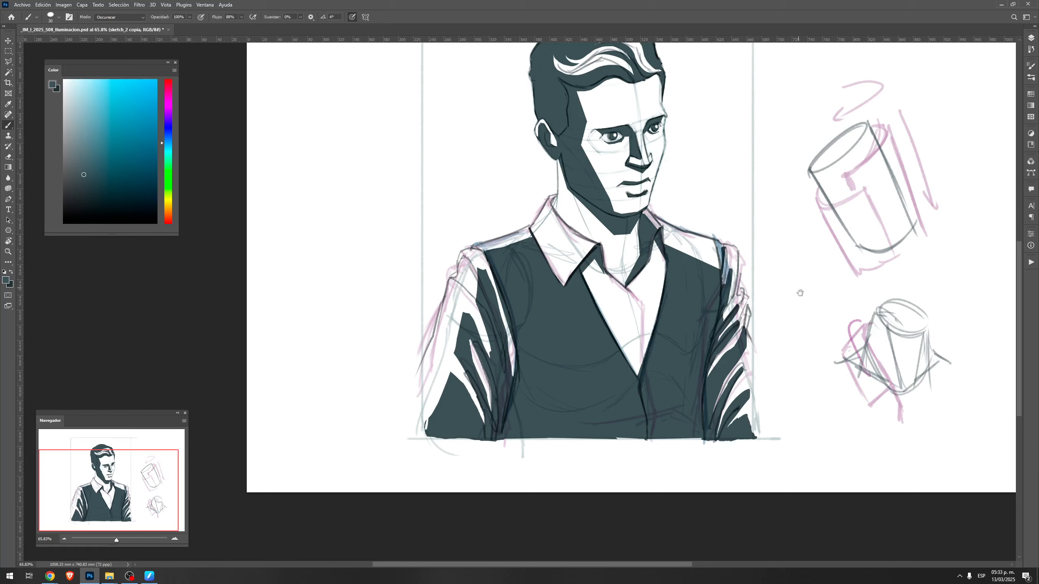
left_click_drag(794, 280, 598, 294)
left_click_drag(792, 216, 764, 351)
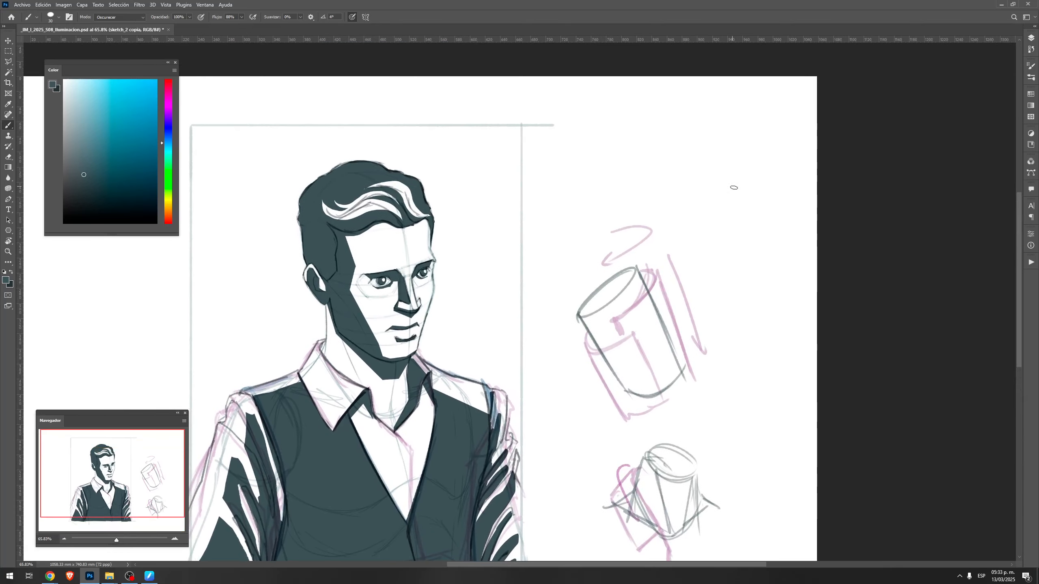
mouse_move(718, 139)
left_mouse_down()
mouse_move(702, 168)
mouse_move(714, 242)
left_mouse_up()
left_click_drag(700, 180, 714, 248)
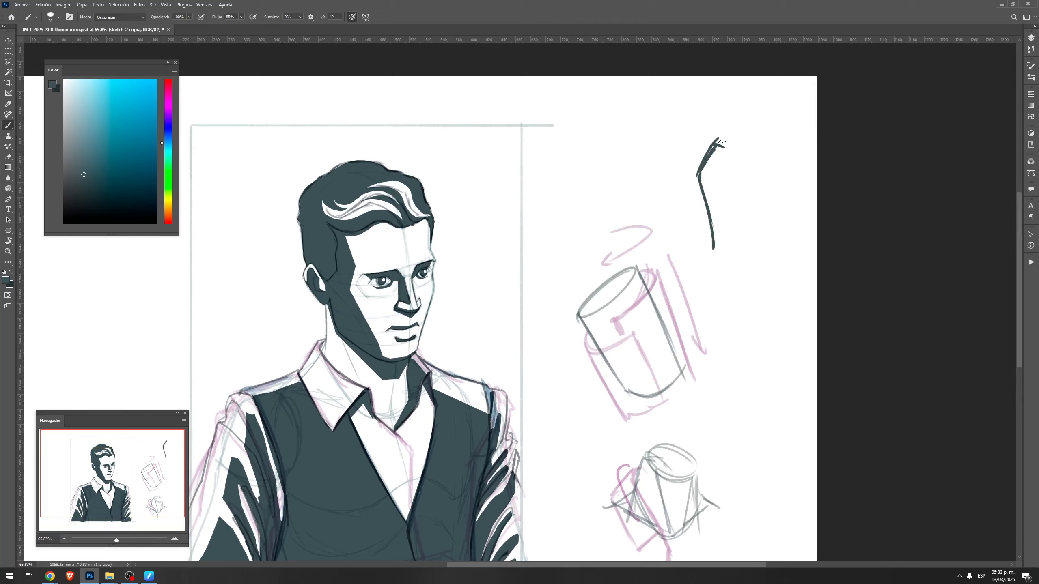
mouse_move(718, 140)
left_mouse_down()
mouse_move(746, 175)
mouse_move(748, 232)
left_mouse_up()
left_click_drag(748, 188, 745, 254)
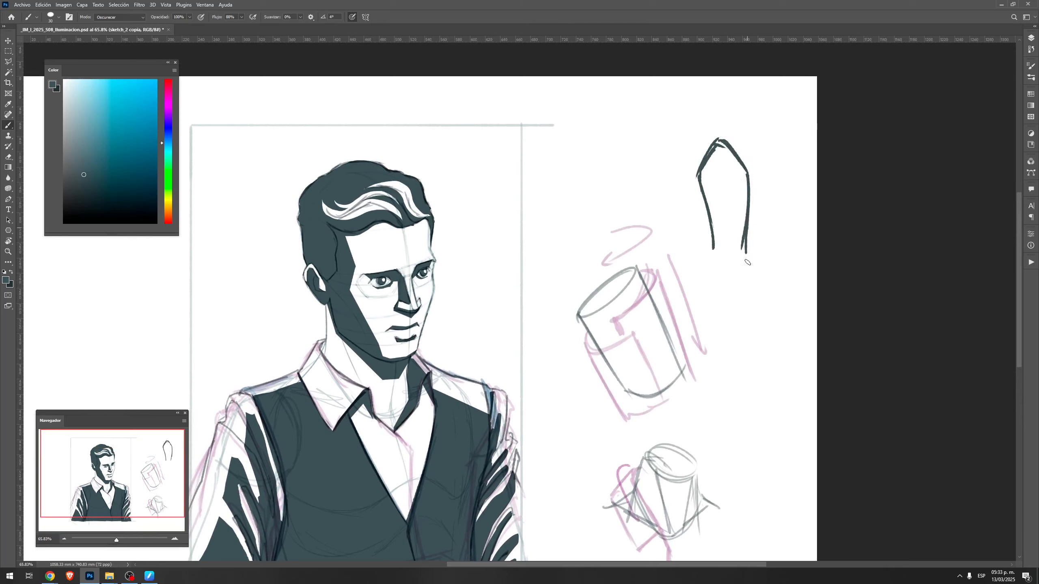
left_click_drag(717, 142, 745, 126)
mouse_move(728, 110)
left_mouse_down()
mouse_move(751, 127)
mouse_move(755, 96)
mouse_move(727, 109)
mouse_move(734, 89)
mouse_move(827, 129)
mouse_move(807, 141)
mouse_move(770, 220)
left_mouse_up()
key("[")
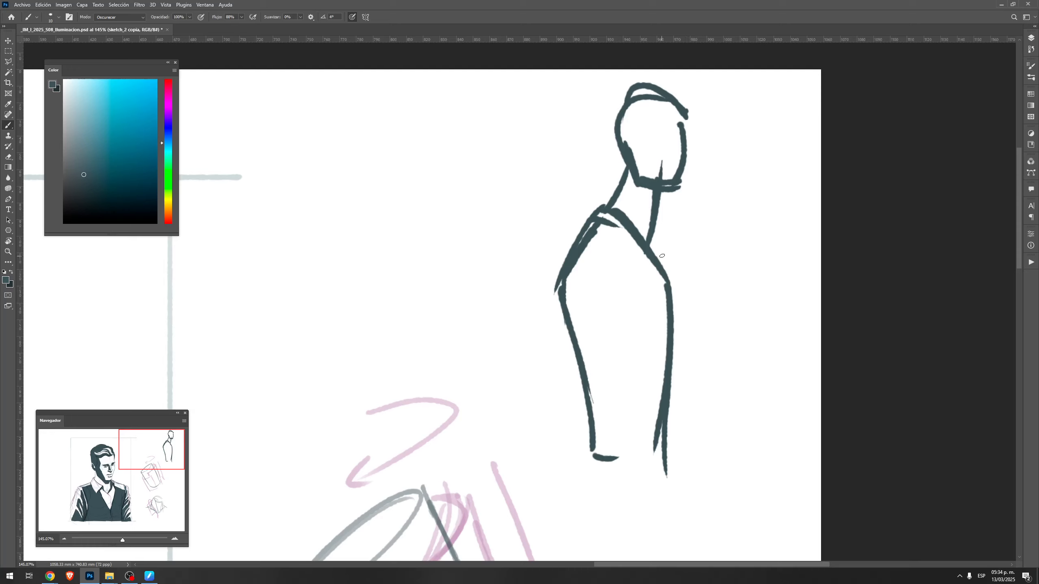
Choose a bright pink and mark the side-view figure's upper chest and lower front planes with strokes and direction arrows
key("x")
left_click(168, 91)
left_click(118, 96)
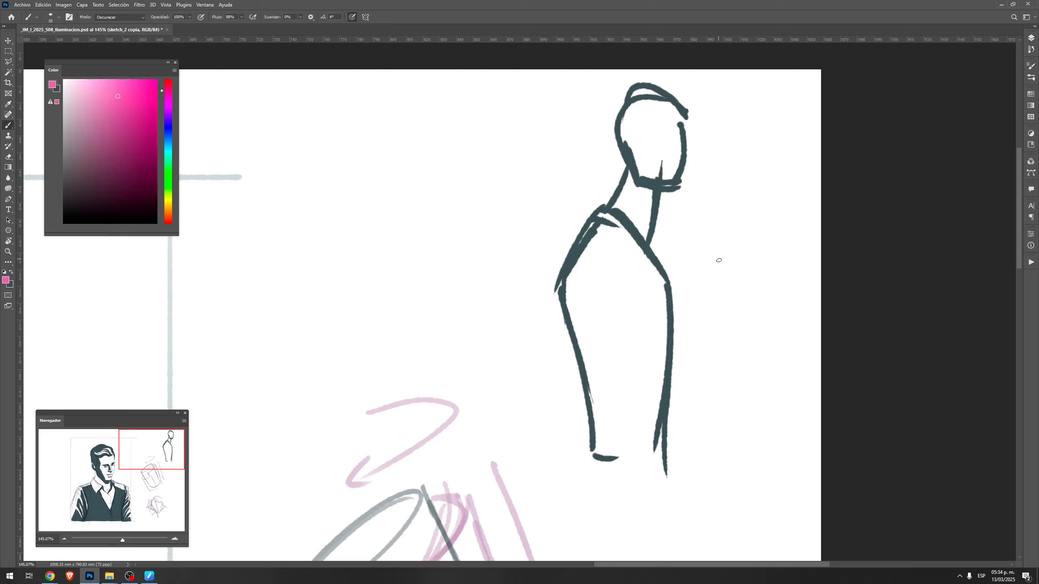
left_click_drag(634, 205, 680, 289)
left_click_drag(667, 249, 696, 226)
left_click_drag(686, 308, 673, 439)
mouse_move(684, 367)
left_mouse_down()
mouse_move(717, 386)
mouse_move(631, 427)
left_mouse_up()
Select the far vest panel's upper chest with the polygonal lasso, leaving a narrow dark strip along the collar and neckline
key("z")
left_click_drag(543, 428, 756, 232)
key("r")
mouse_move(589, 445)
left_mouse_down()
mouse_move(688, 263)
mouse_move(700, 273)
left_mouse_up()
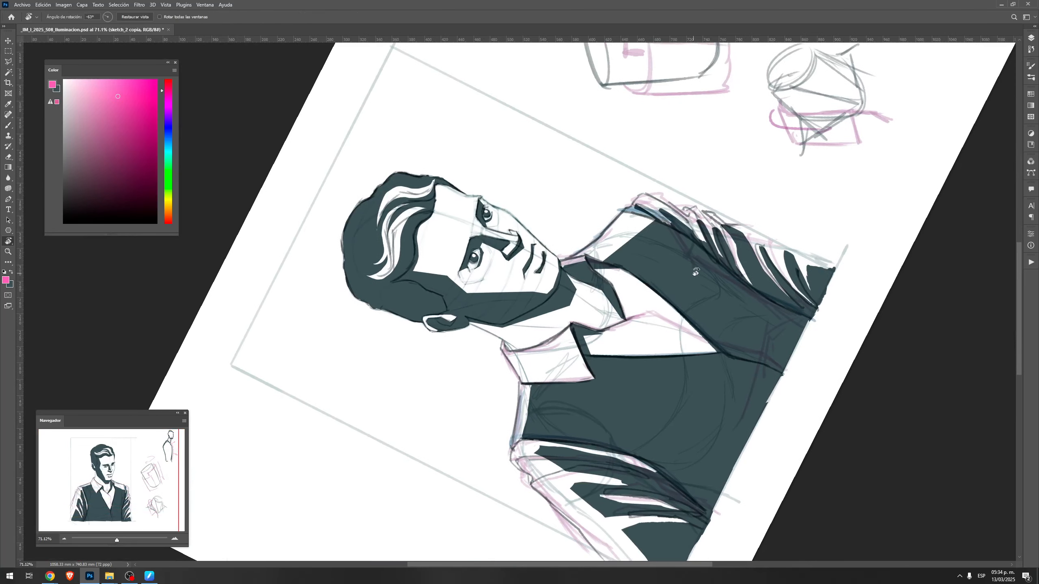
key("l")
key("shift+l")
key("shift+l")
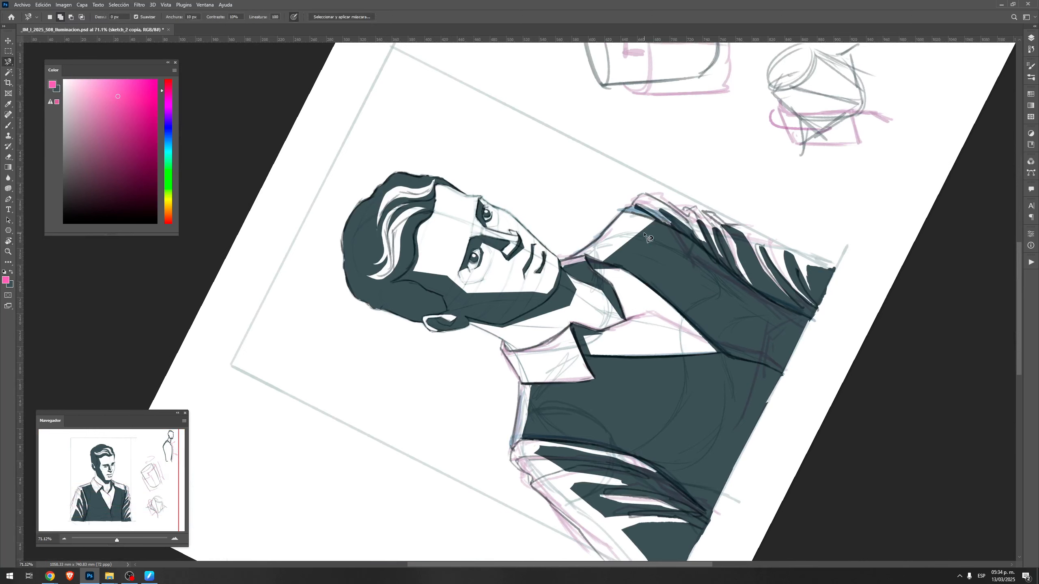
key("shift+l")
left_click(609, 248)
left_click(602, 261)
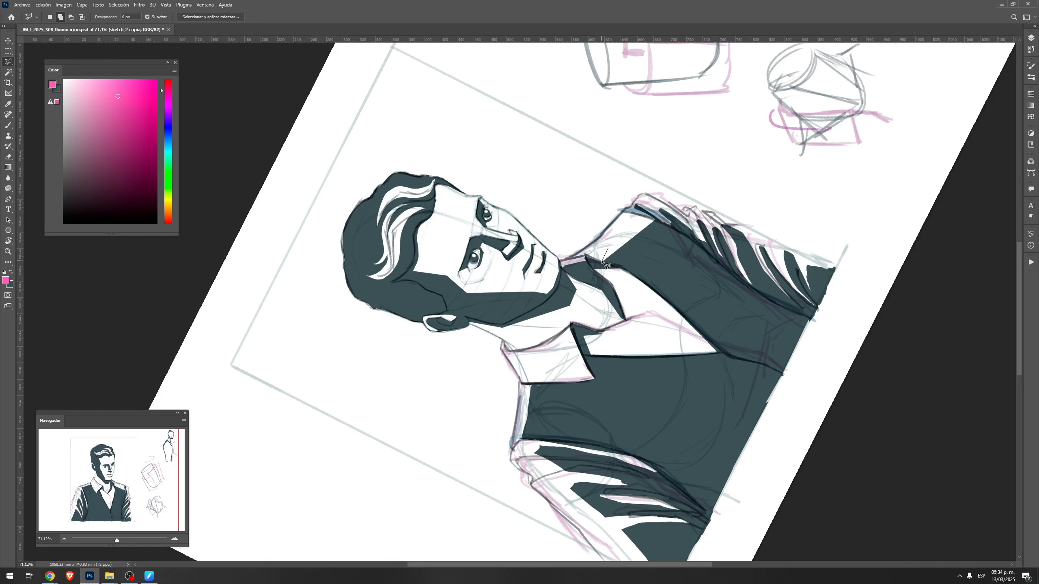
left_click(610, 257)
left_click(646, 270)
left_click(675, 298)
left_click(706, 261)
left_click(701, 249)
left_click_drag(660, 223, 605, 260)
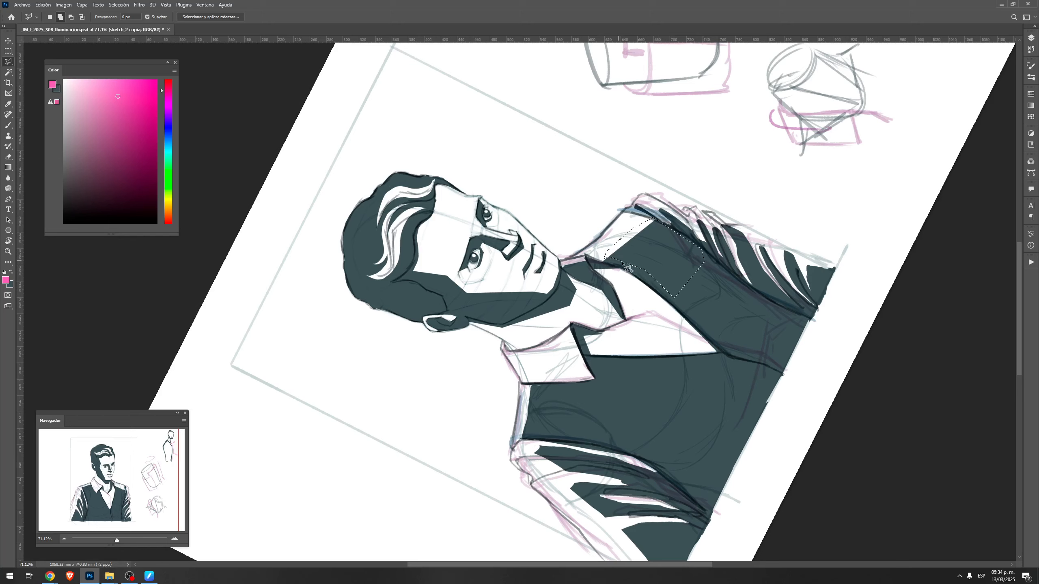
Add the near vest panel's upper chest to the selection and delete the dark fill from both upper chest areas
left_click(527, 387)
left_click(580, 386)
left_click(601, 362)
left_click(636, 362)
left_click(621, 446)
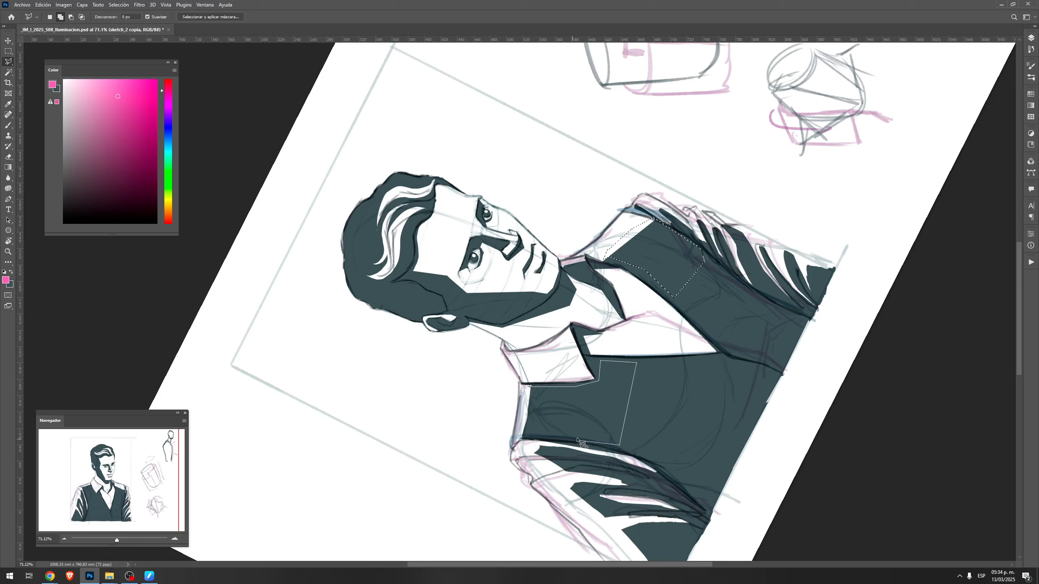
left_click(519, 438)
double_click(527, 405)
key("Delete")
key("ctrl+d")
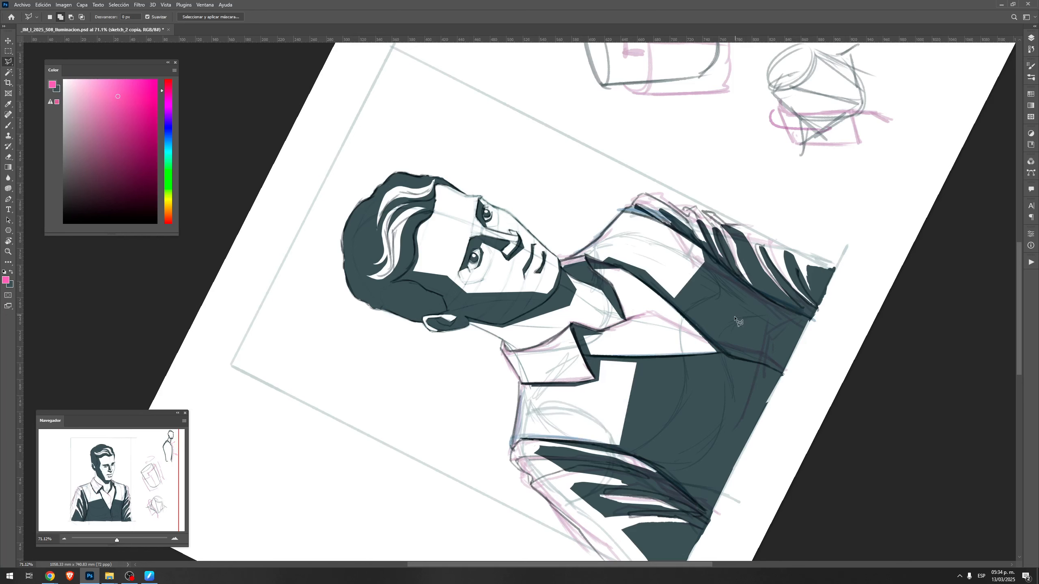
key("Escape")
key("b")
left_click_drag(633, 392, 679, 278)
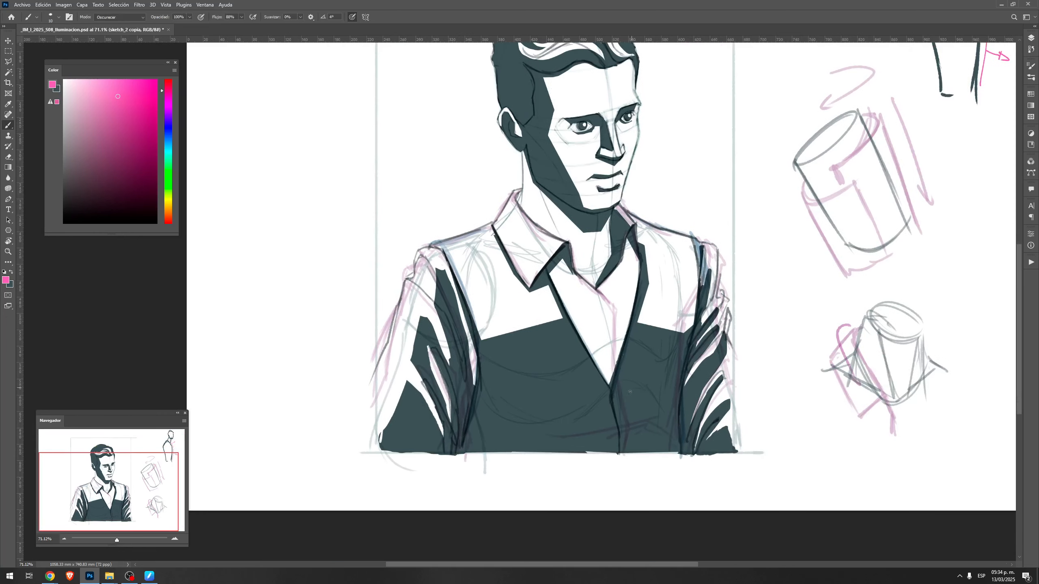
key("r")
left_click_drag(671, 422, 693, 283)
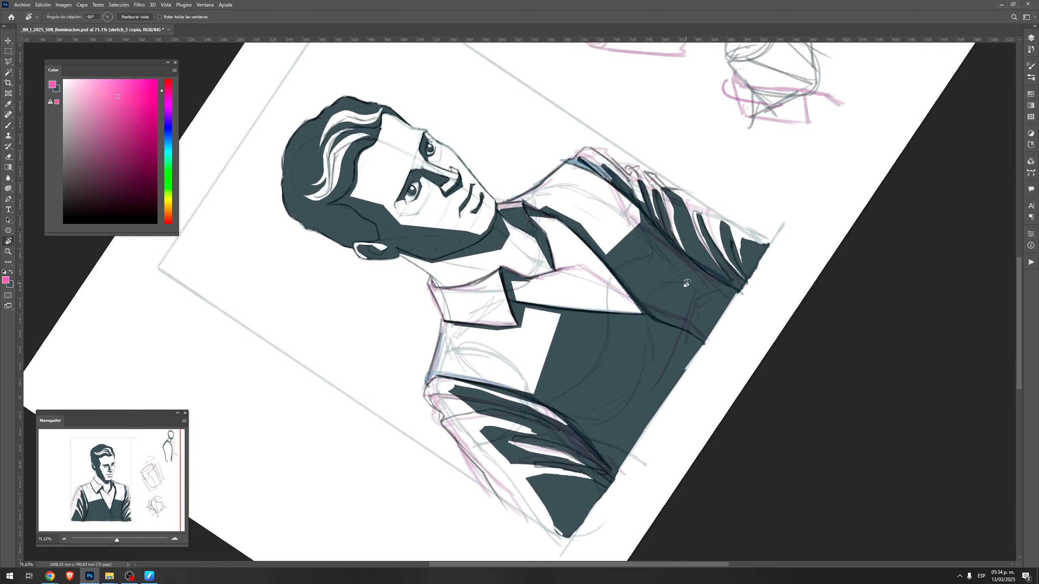
key("e")
key("l")
key("shift+l")
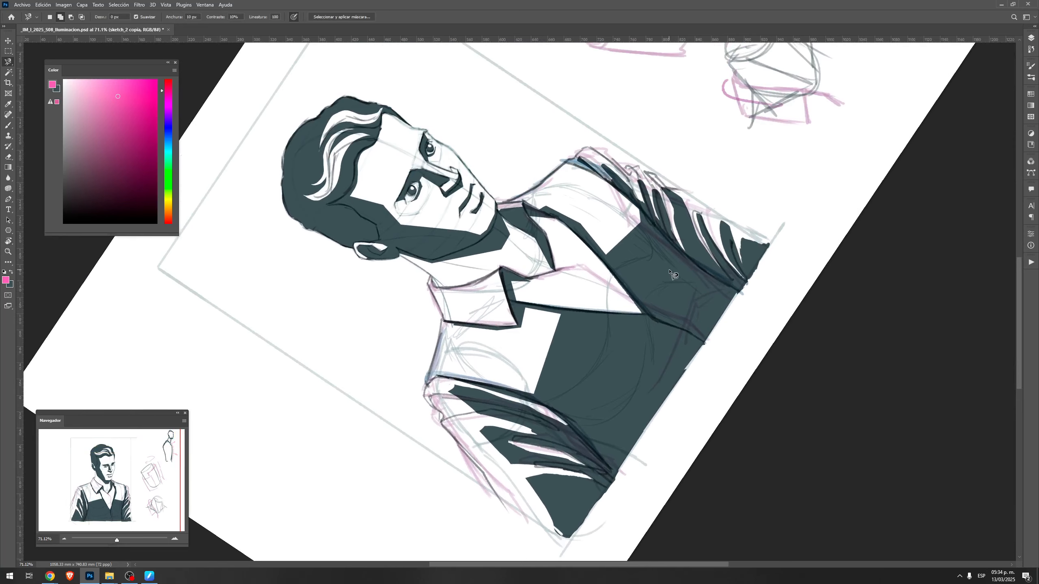
key("shift+l")
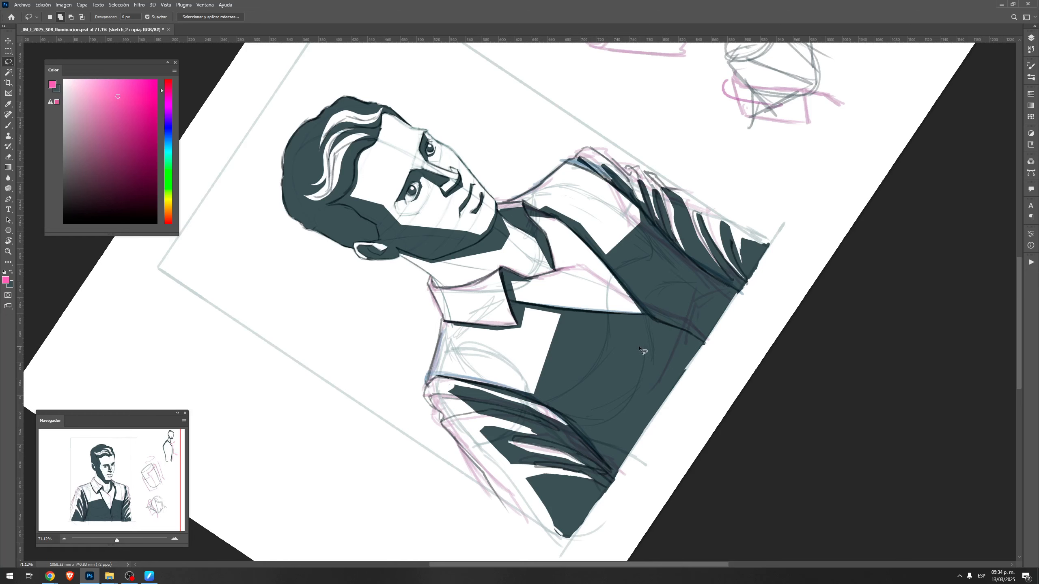
key("r")
key("Escape")
left_click_drag(657, 390, 721, 342)
key("b")
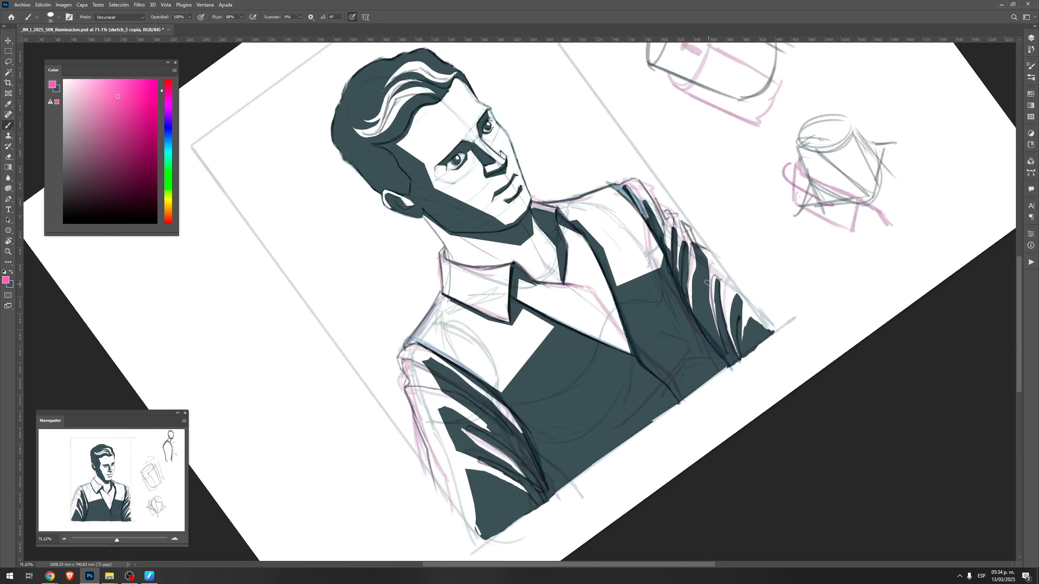
key("Escape")
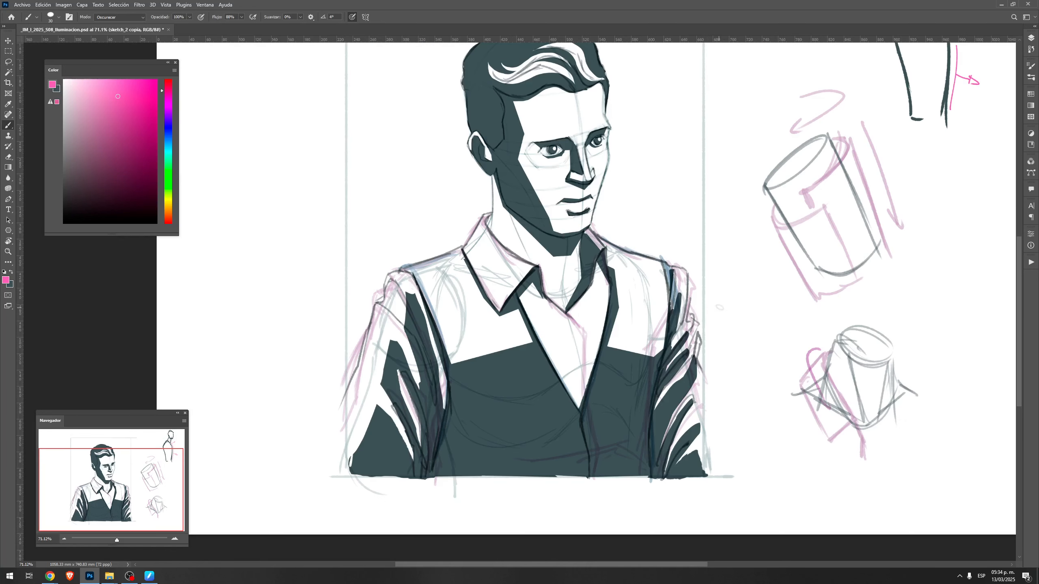
Reshape the dark fold stripes on the far sleeve, alternating dark teal brush strokes with erasing
key("x")
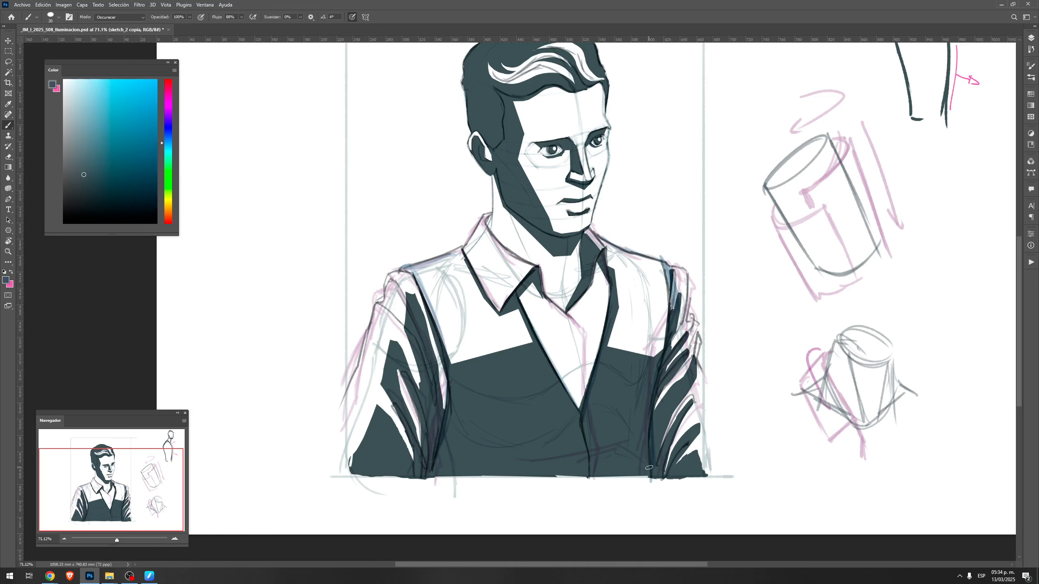
key("r")
left_click_drag(642, 369, 698, 315)
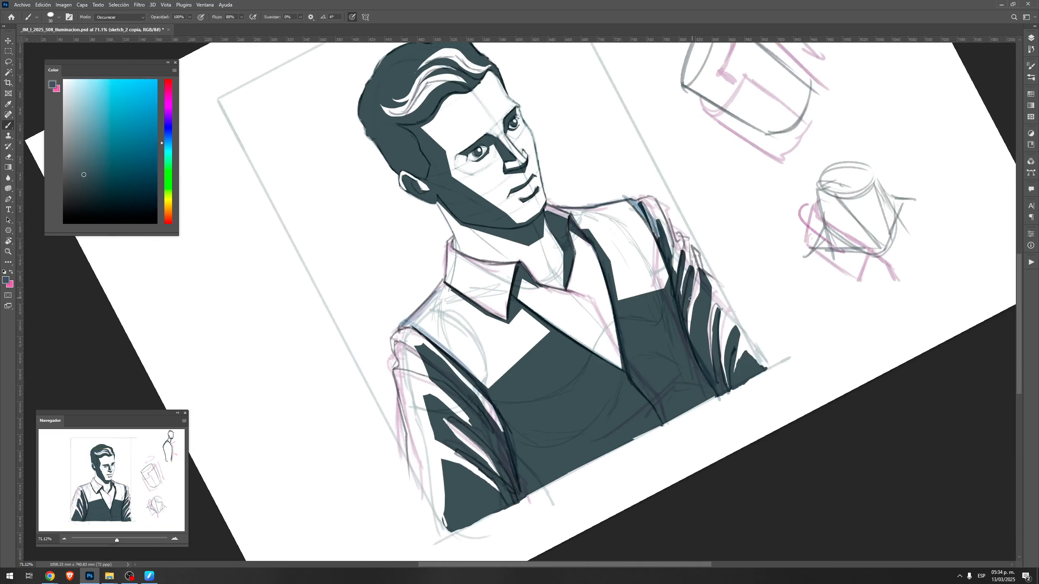
key("e")
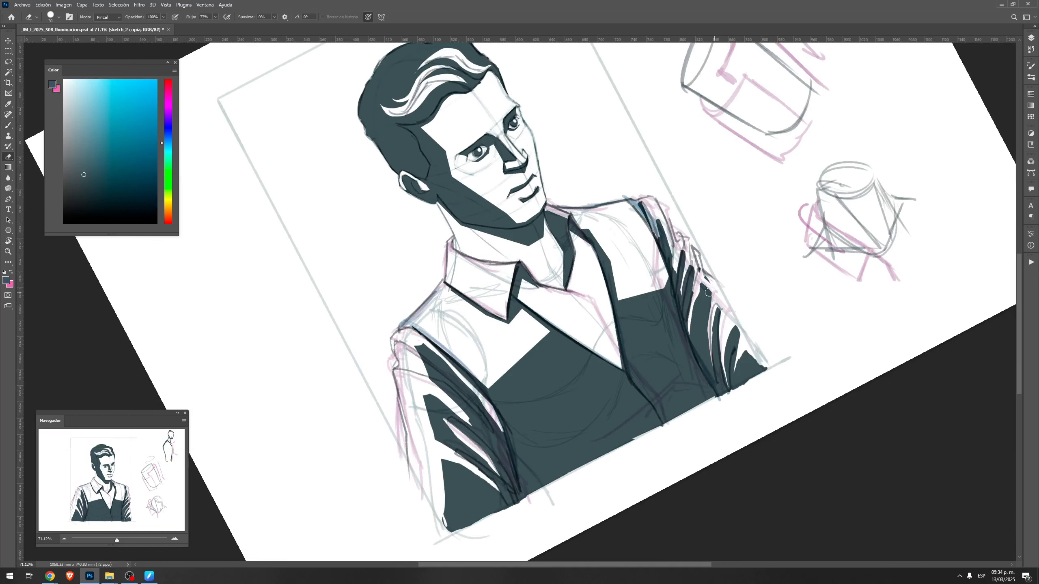
key("b")
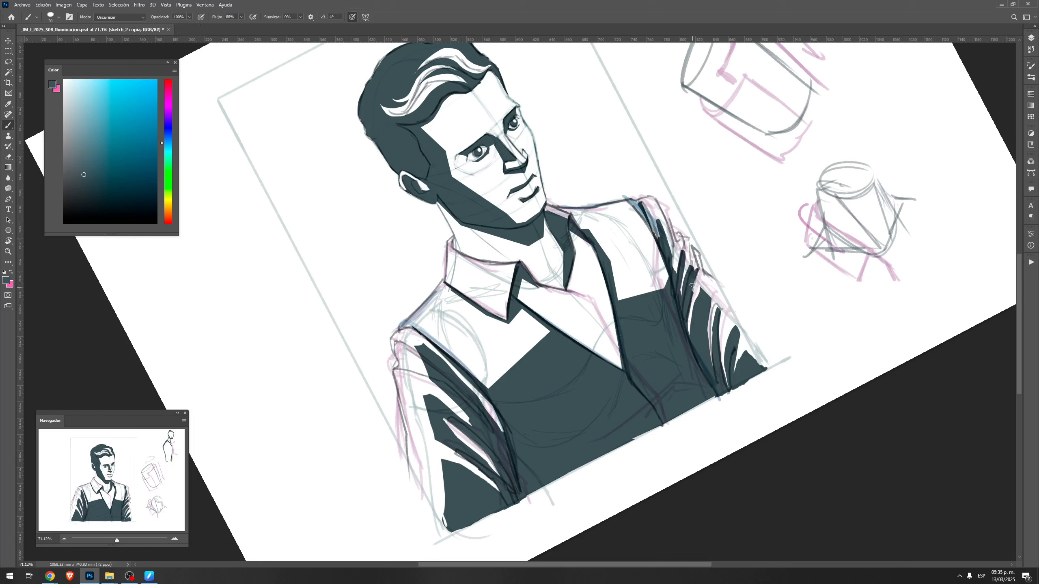
mouse_move(697, 274)
left_mouse_down()
mouse_move(688, 327)
mouse_move(696, 283)
mouse_move(690, 332)
left_mouse_up()
key("e")
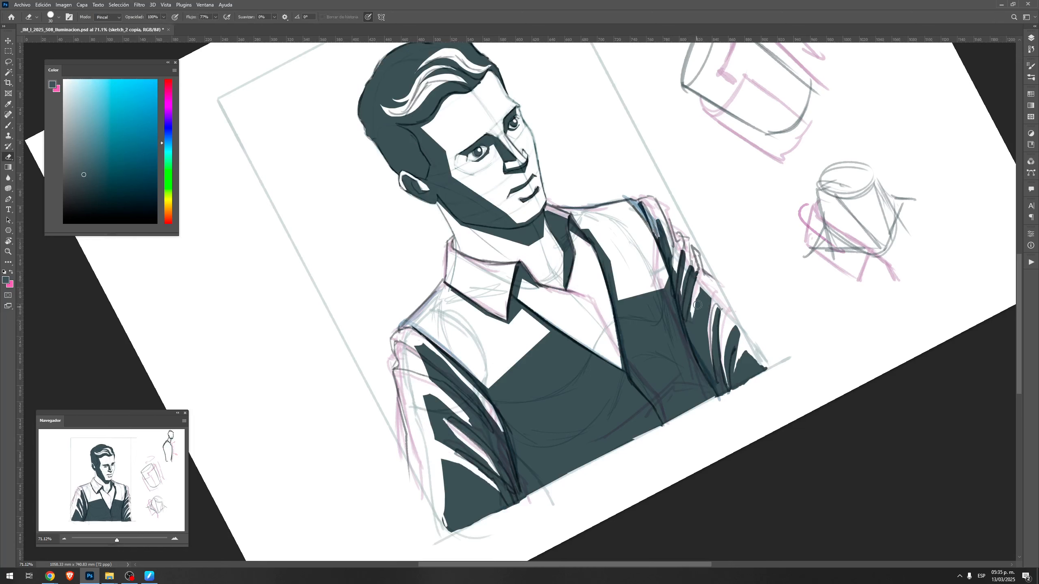
key("b")
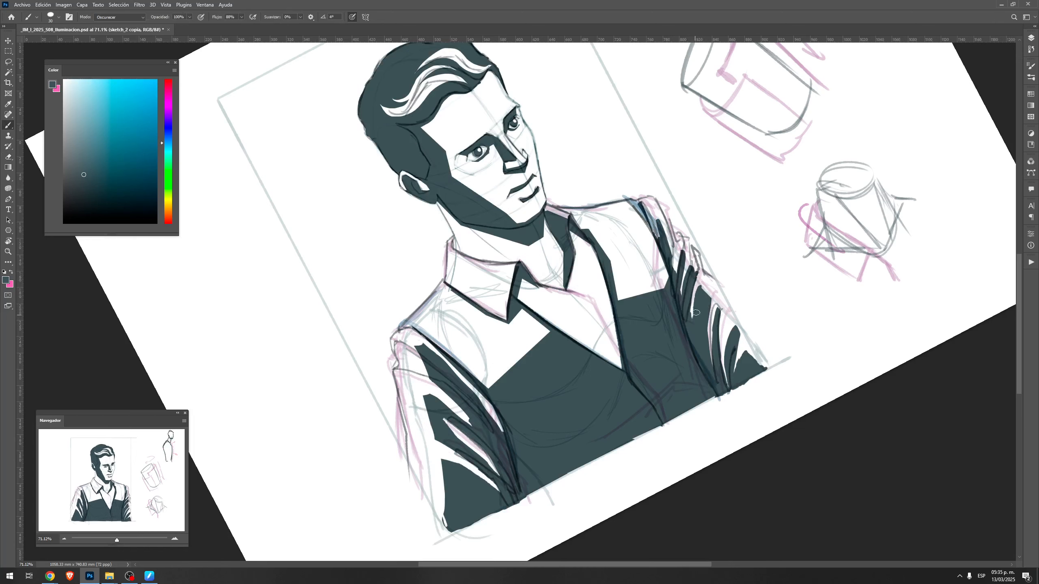
key("e")
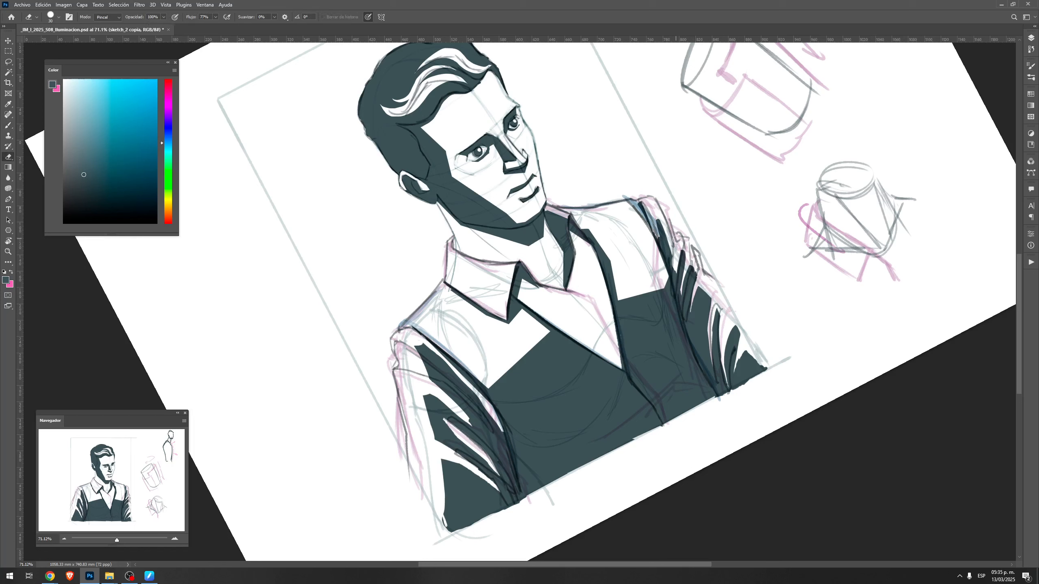
key("b")
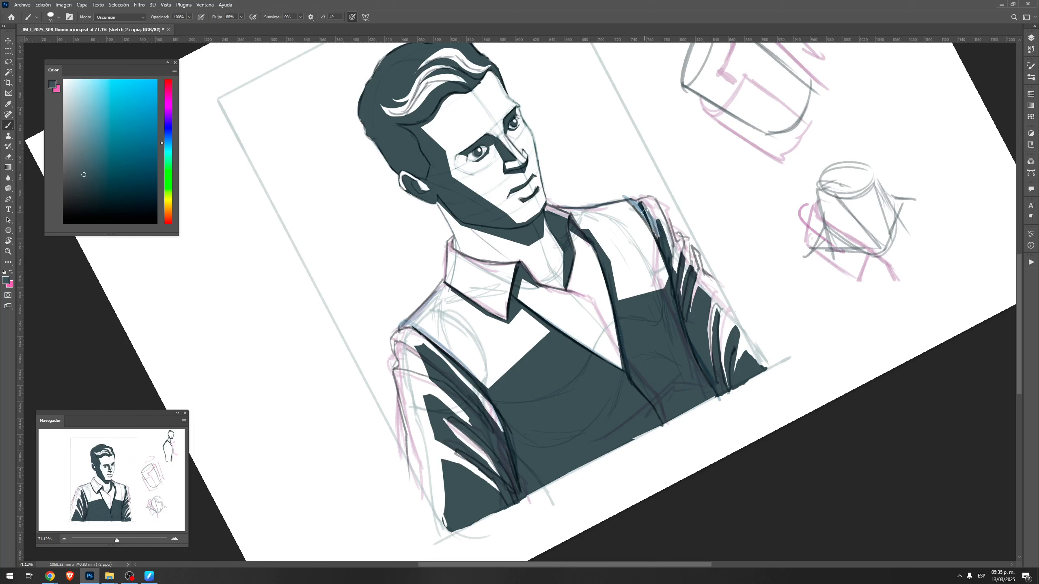
Select tapered, curving fold shapes across the lower front of the vest with the lasso
key("Escape")
key("r")
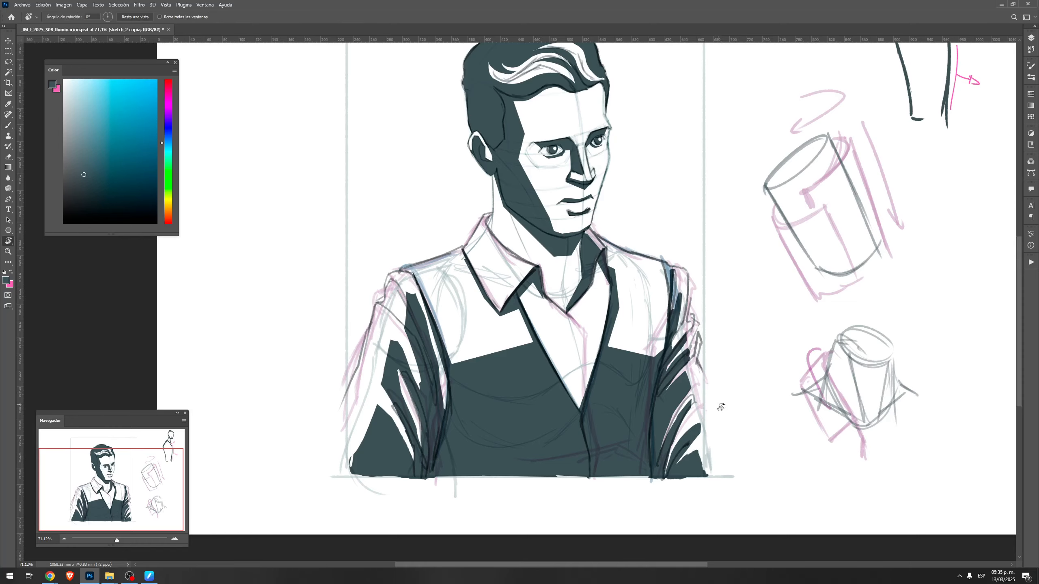
mouse_move(721, 409)
left_mouse_down()
mouse_move(743, 322)
mouse_move(720, 335)
mouse_move(713, 363)
left_mouse_up()
mouse_move(723, 314)
left_mouse_down()
mouse_move(725, 385)
mouse_move(649, 278)
left_mouse_up()
key("Escape")
key("r")
key("l")
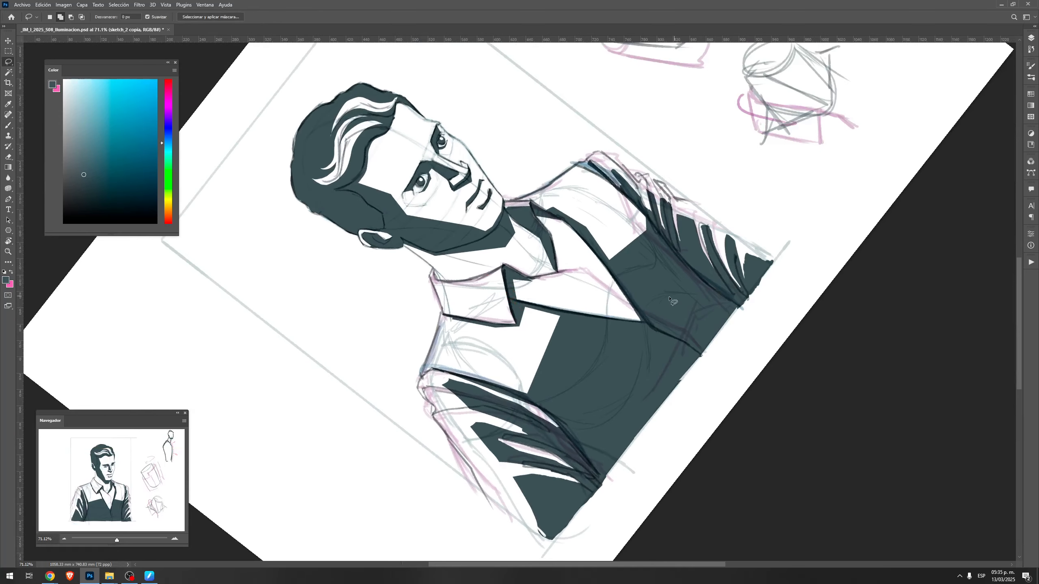
key("Escape")
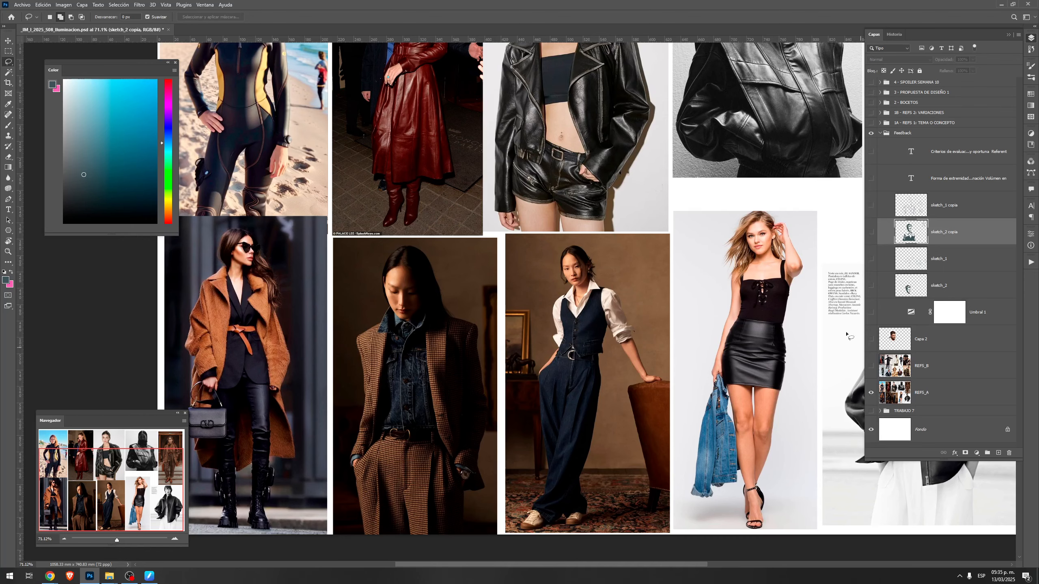
key("z")
left_click_drag(577, 321, 622, 327)
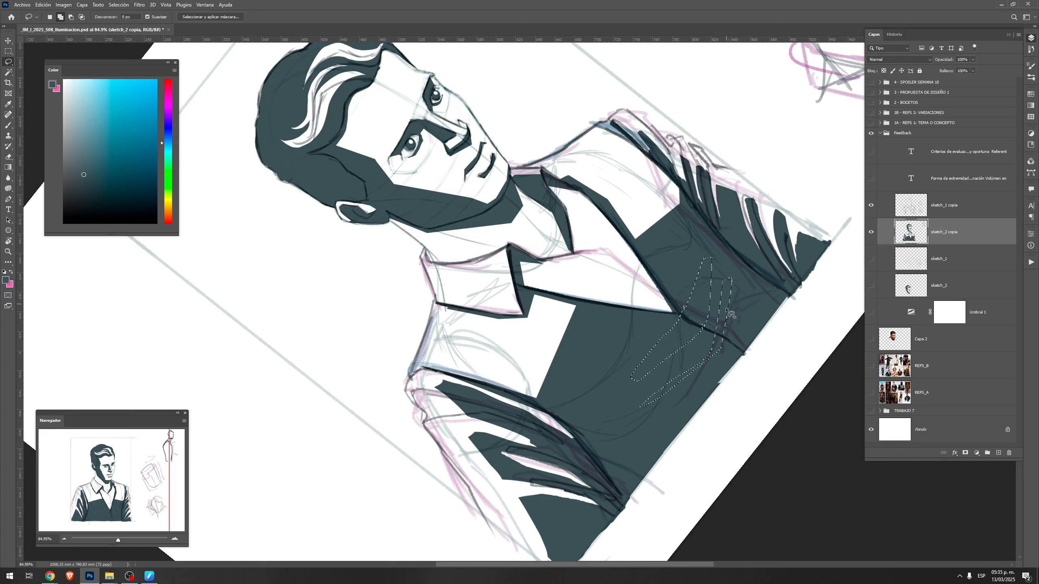
mouse_move(732, 283)
left_mouse_down()
mouse_move(718, 373)
mouse_move(740, 306)
mouse_move(735, 277)
left_mouse_up()
key("Escape")
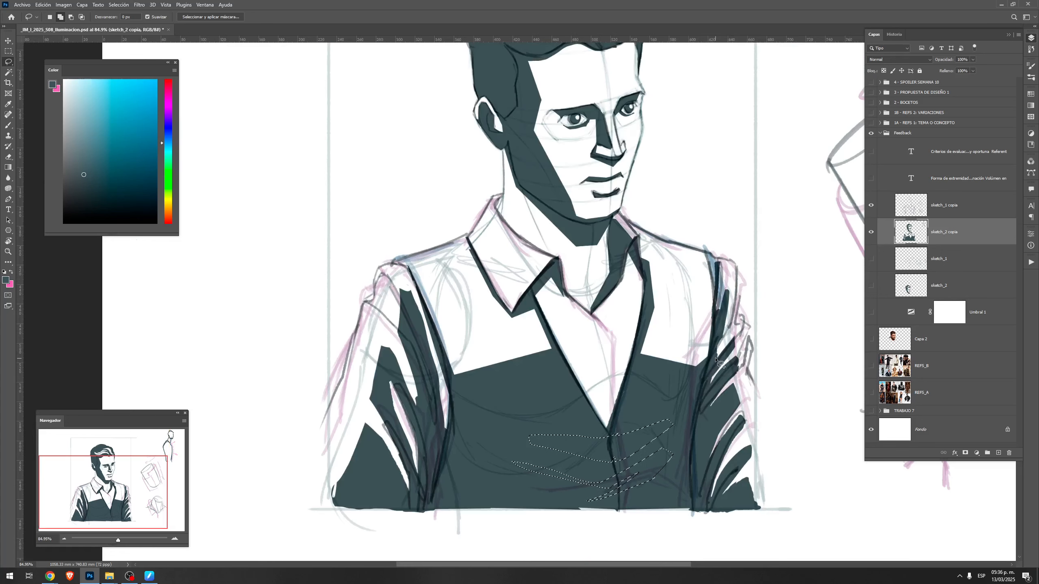
Try clearing the dark fill from the selected fold shapes on the lower vest
key("Delete")
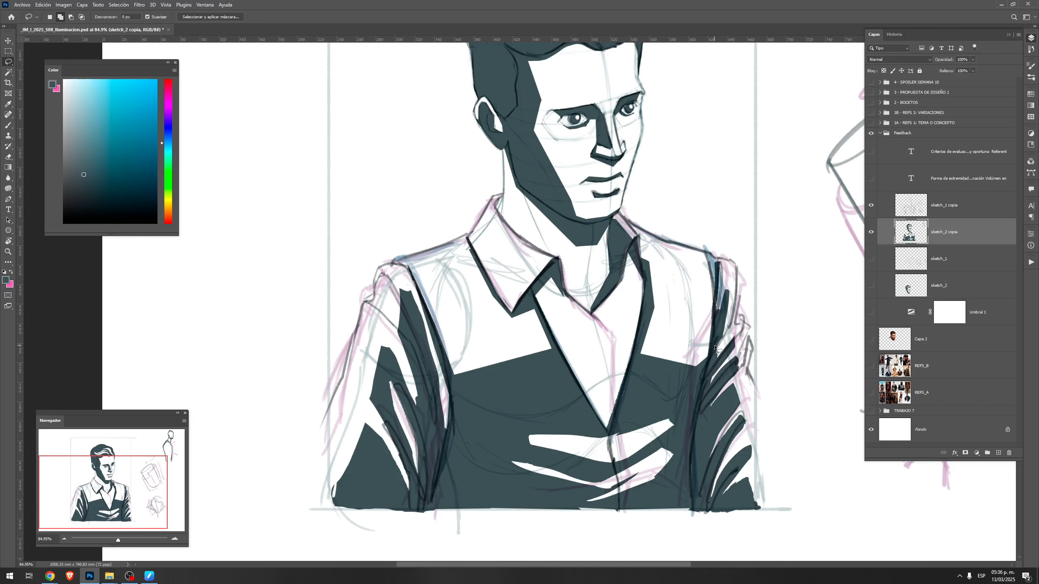
key("r")
key("ctrl+z")
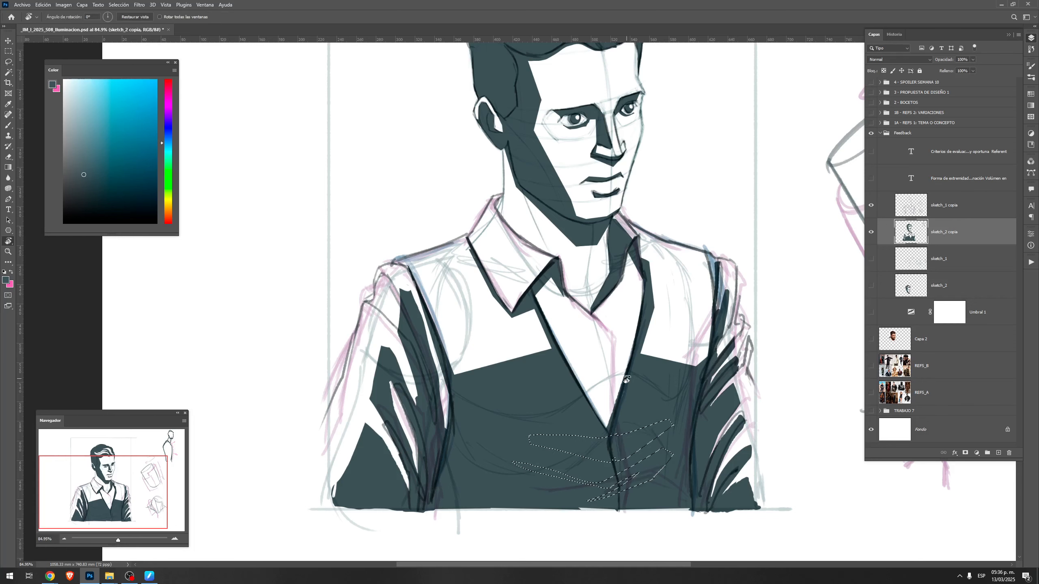
Pick a lighter greyish teal, fill the selected vest folds with it and deselect
left_click_drag(714, 348, 703, 305)
key("g")
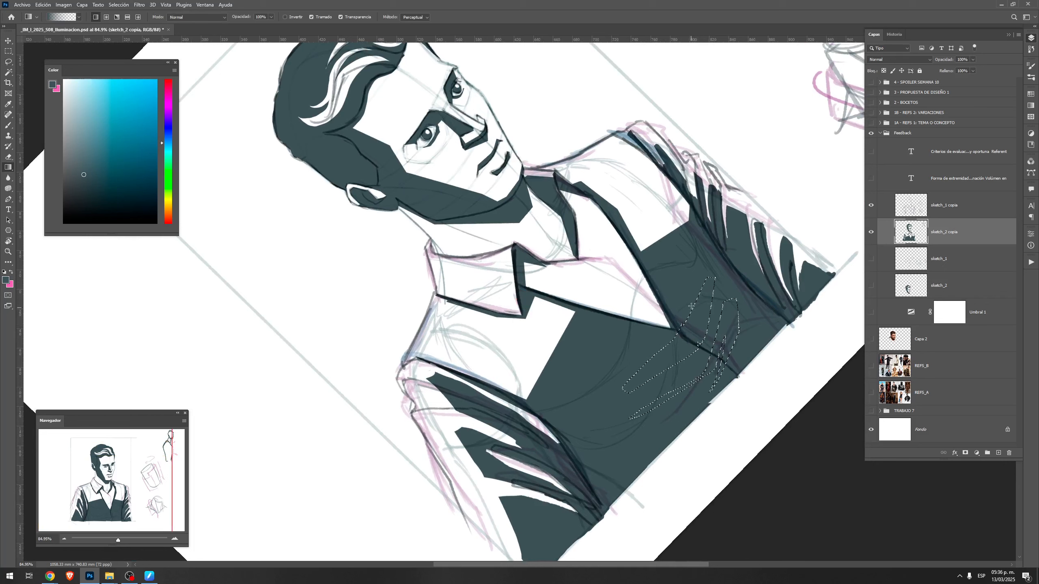
key("x")
left_click(687, 266, "alt")
left_click_drag(96, 163, 87, 142)
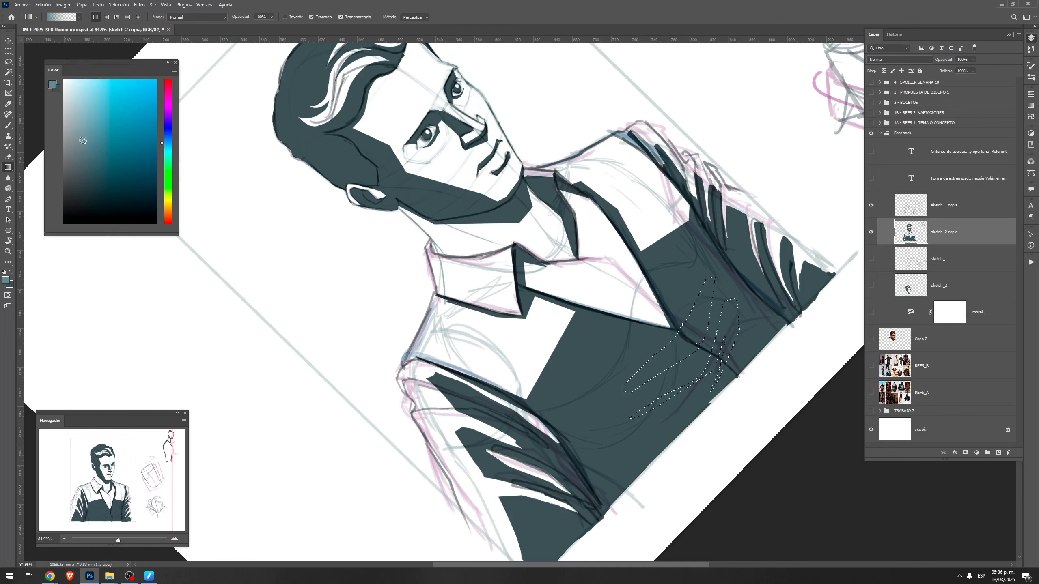
key("alt+BackSpace")
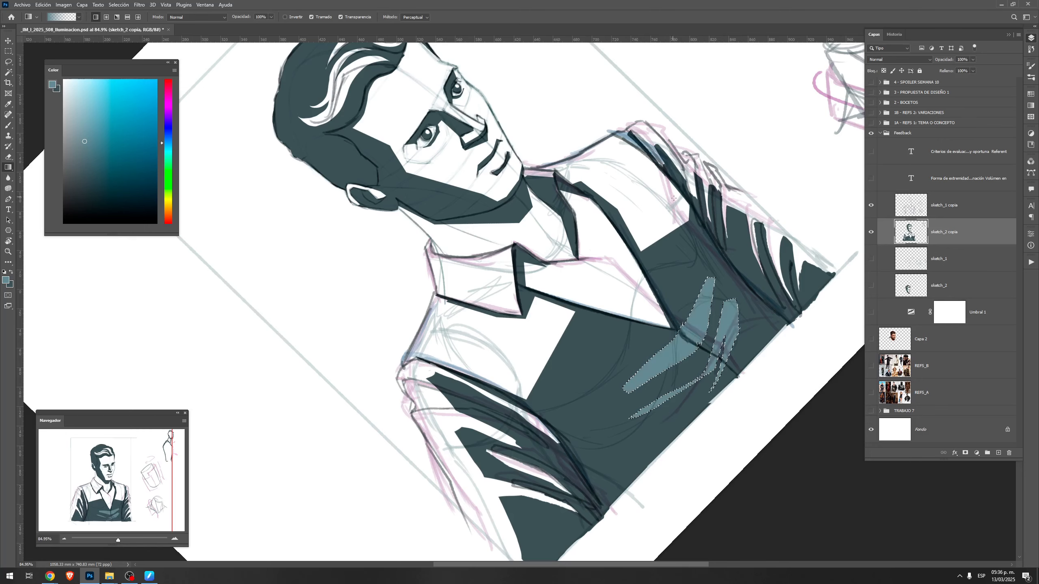
key("ctrl+d")
Refine the edges of the lighter vest folds with brush strokes, using the vest's dark teal to trim them
key("Escape")
key("r")
mouse_move(705, 456)
left_mouse_down()
mouse_move(760, 332)
mouse_move(756, 263)
left_mouse_up()
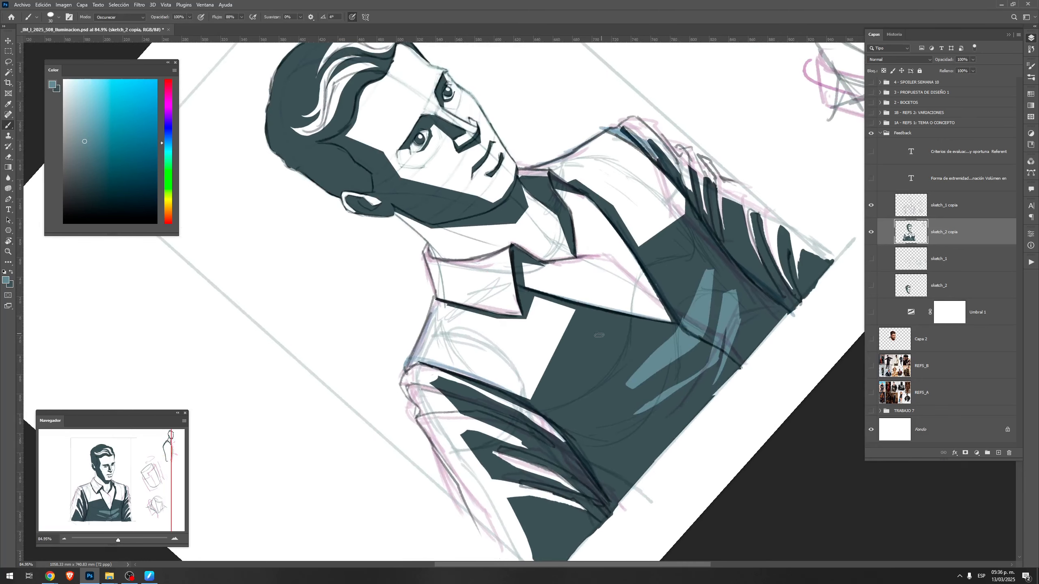
key("b")
left_click(657, 348, "alt")
mouse_move(687, 310)
left_mouse_down()
mouse_move(700, 276)
mouse_move(716, 272)
left_mouse_up()
left_click_drag(724, 329, 719, 363)
mouse_move(628, 386)
left_mouse_down()
mouse_move(714, 349)
mouse_move(677, 367)
mouse_move(704, 353)
left_mouse_up()
key("Escape")
key("z")
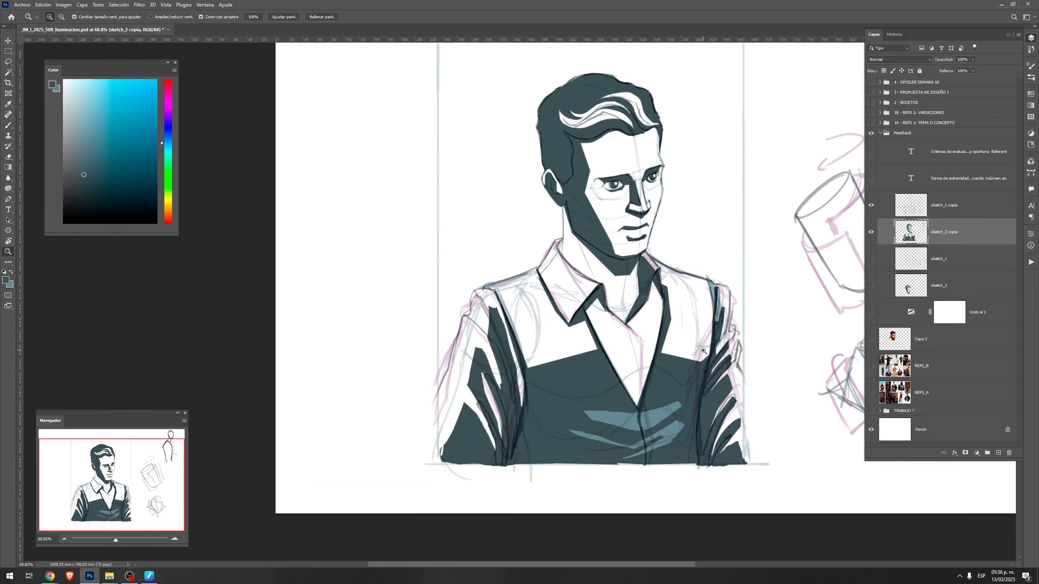
Outline the near vest panel's white upper chest with the polygonal lasso, following the collar, shoulder and armhole
key("l")
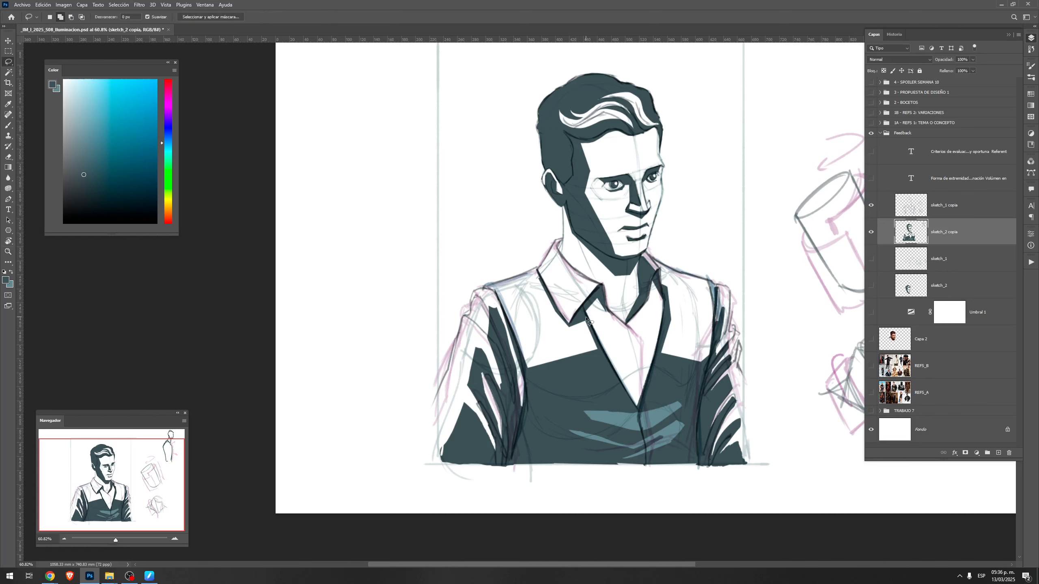
left_click(599, 348)
left_click(587, 318)
left_click(569, 326)
left_click(562, 321)
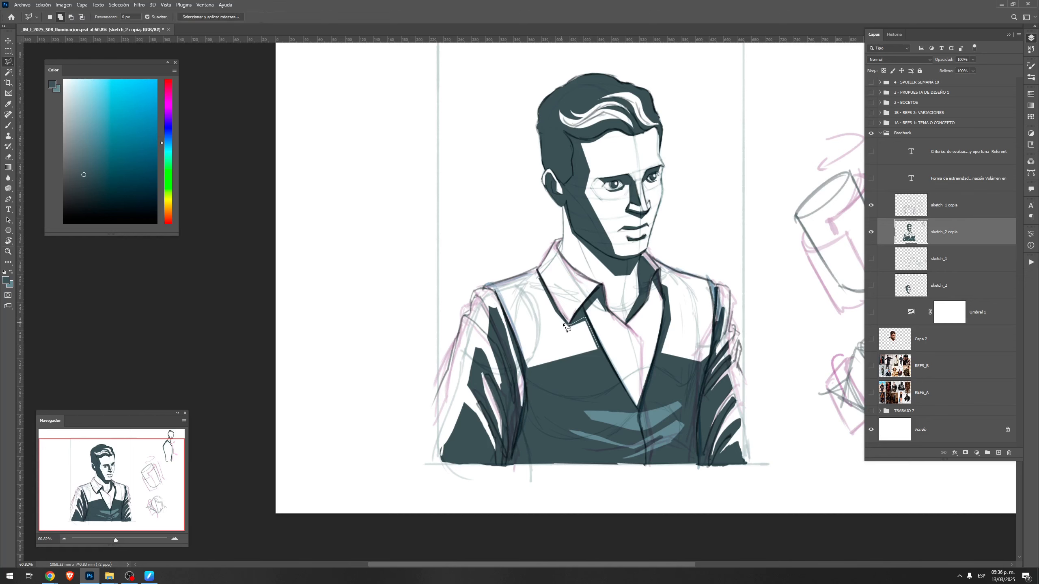
left_click(538, 269)
left_click(488, 285)
left_click(540, 382)
double_click(600, 358)
Add the far vest panel's upper chest to the selection, following the neckline, shoulder and armhole
left_click(658, 358, "shift")
left_click(661, 269)
left_click(652, 258)
left_click(678, 274)
left_click(707, 278)
left_click(714, 290)
left_click(715, 356)
left_click(690, 375)
left_click(658, 359)
Set the Gradient tool's blend mode to Darken (Oscurecer) and fill both selected upper chest areas with the lighter teal
key("g")
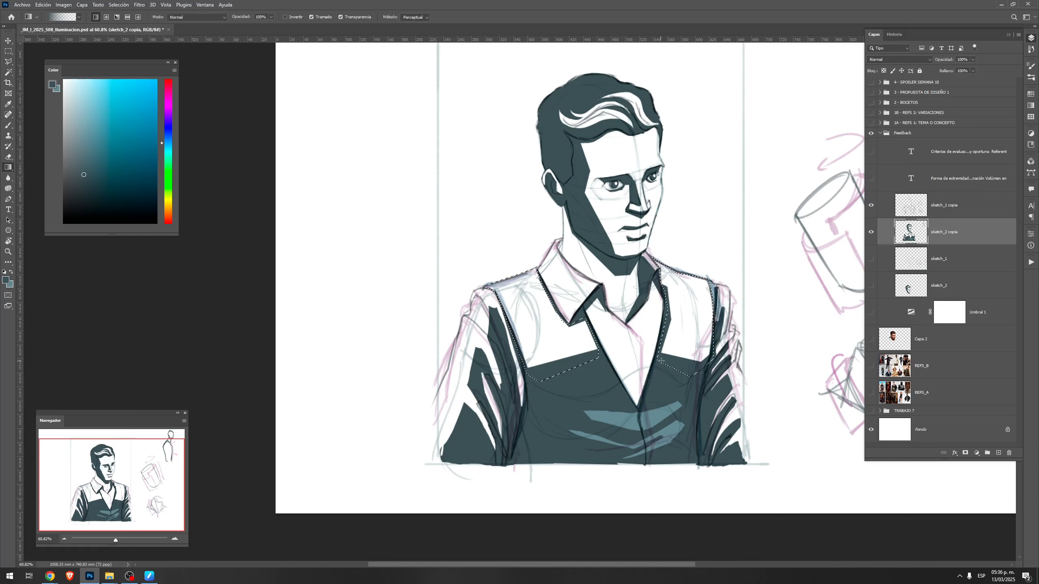
left_click(190, 17)
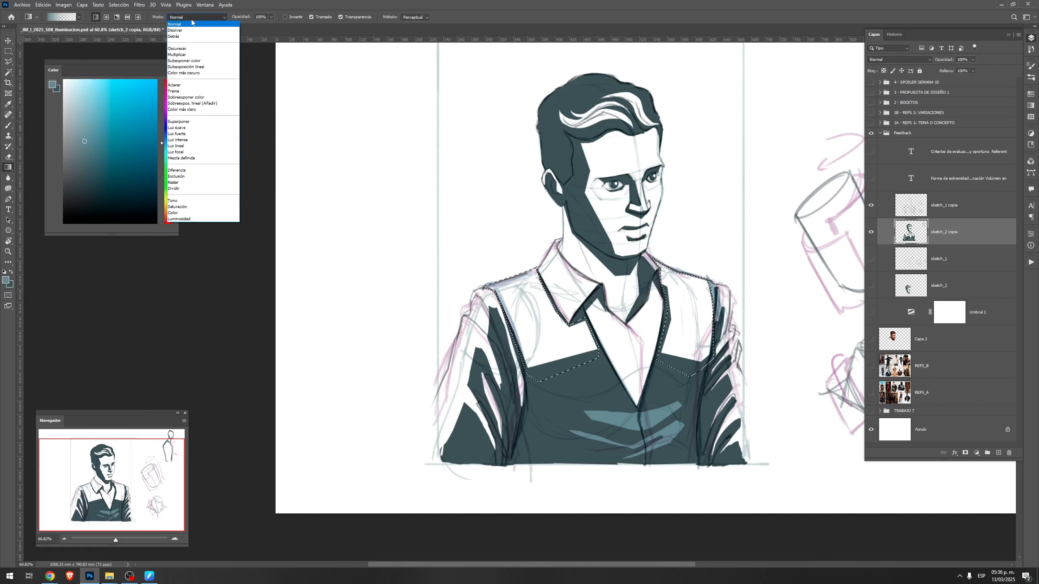
left_click(177, 48)
left_click_drag(348, 87, 393, 159)
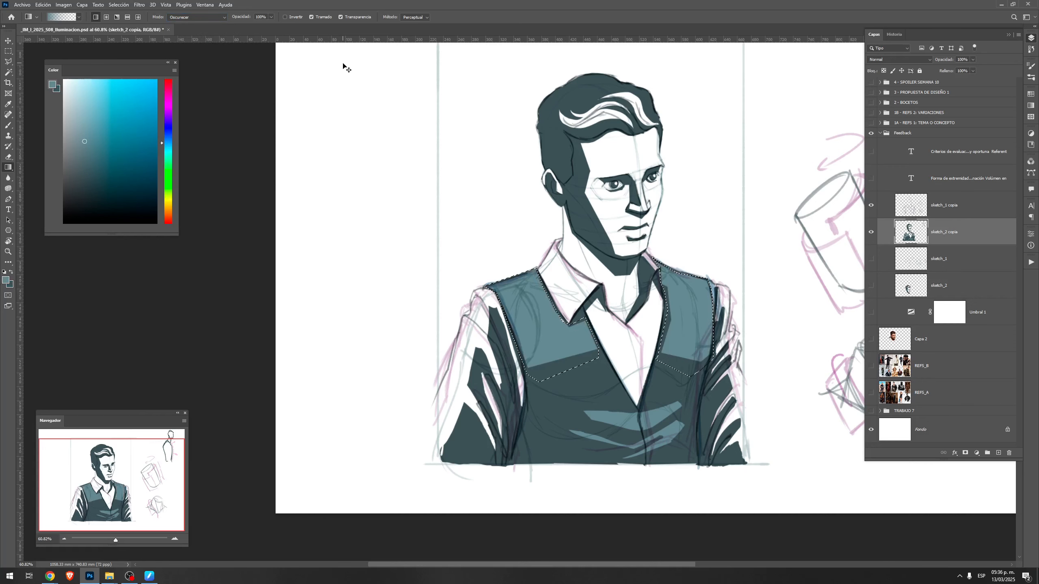
Paint dark teal strokes along the boundary between the vest's light upper chest and dark lower front on both panels
key("r")
left_click_drag(629, 337, 594, 289)
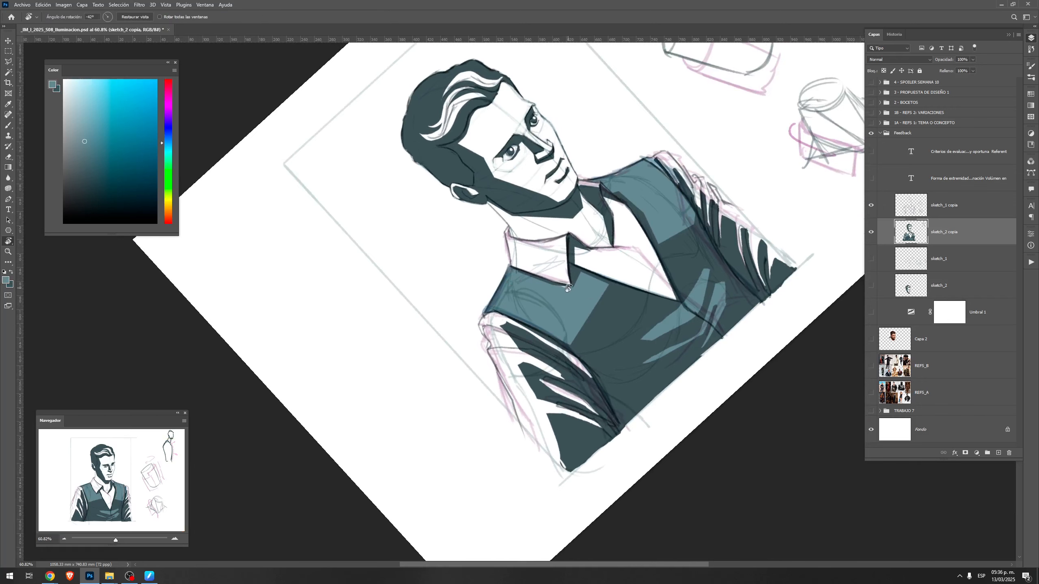
key("b")
left_click(602, 319, "alt")
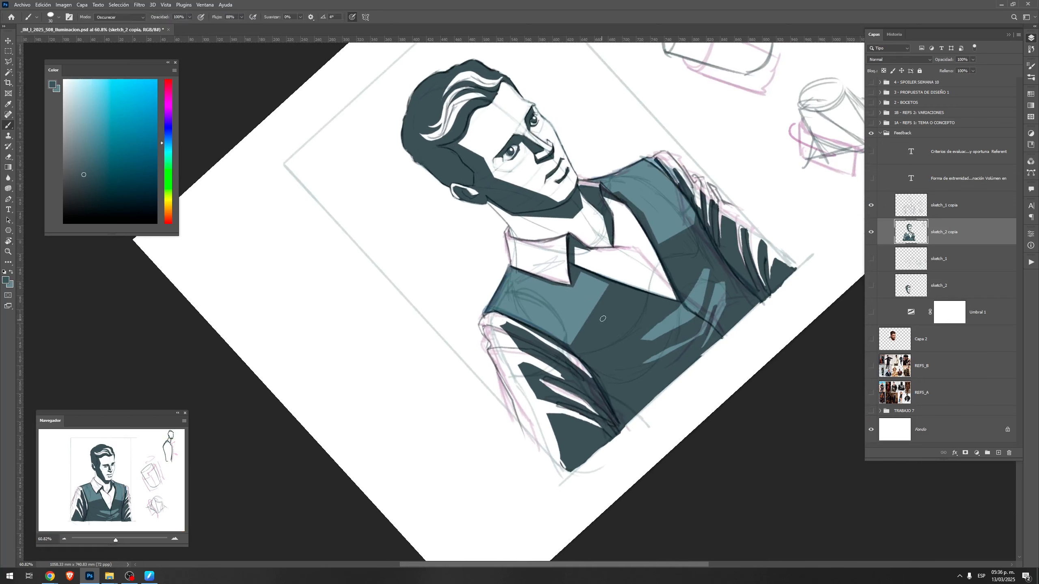
mouse_move(603, 284)
left_mouse_down()
mouse_move(582, 320)
mouse_move(604, 283)
mouse_move(588, 327)
left_mouse_up()
left_click_drag(657, 238, 669, 231)
Select narrow strips along both vest shoulder edges with the polygonal lasso and darken them with the Gradient tool
key("l")
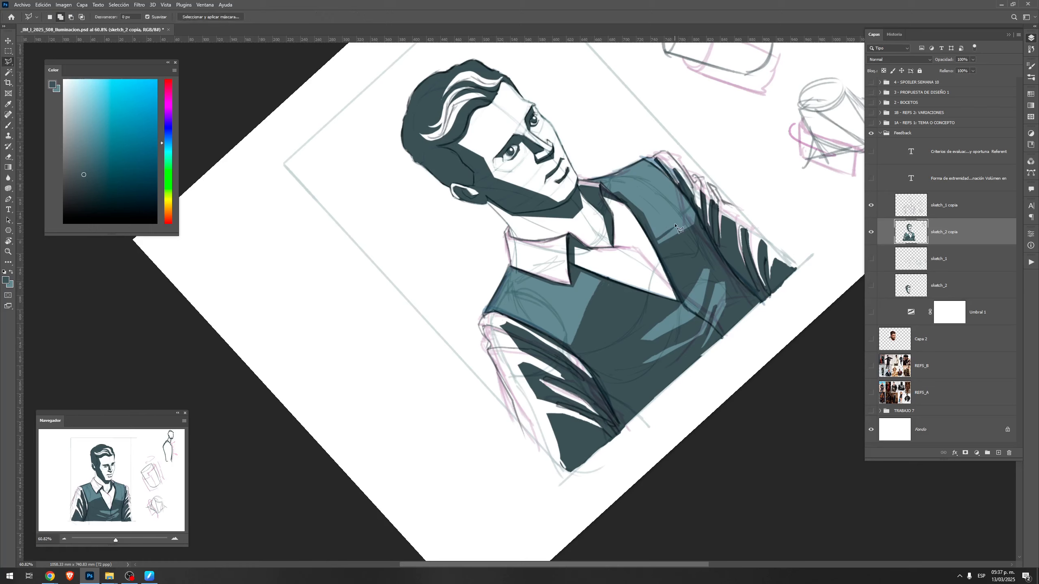
left_click(511, 269)
left_click(494, 307)
left_click(518, 270)
left_click(646, 161)
left_click(601, 185)
key("g")
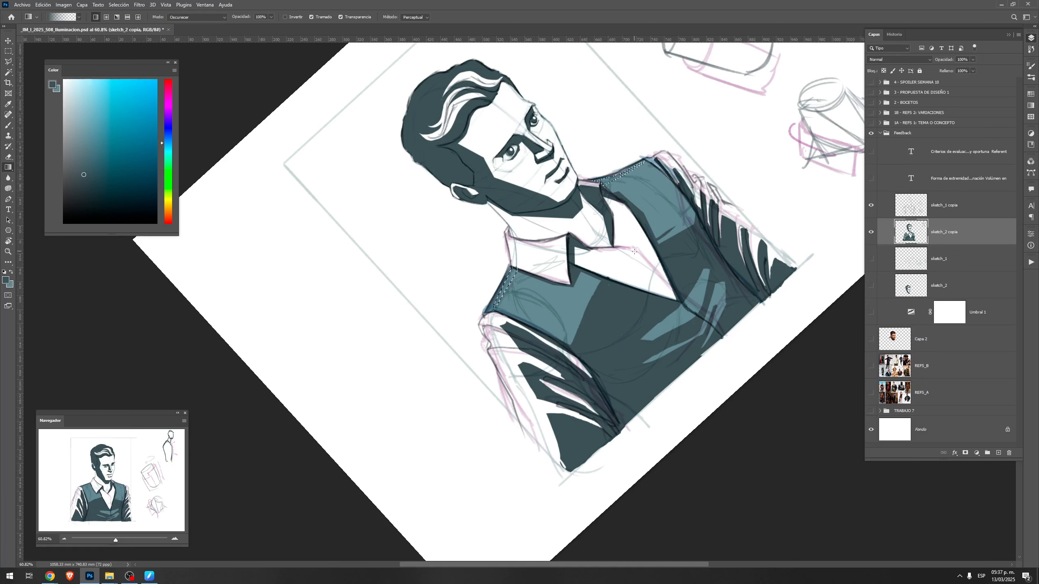
key("Escape")
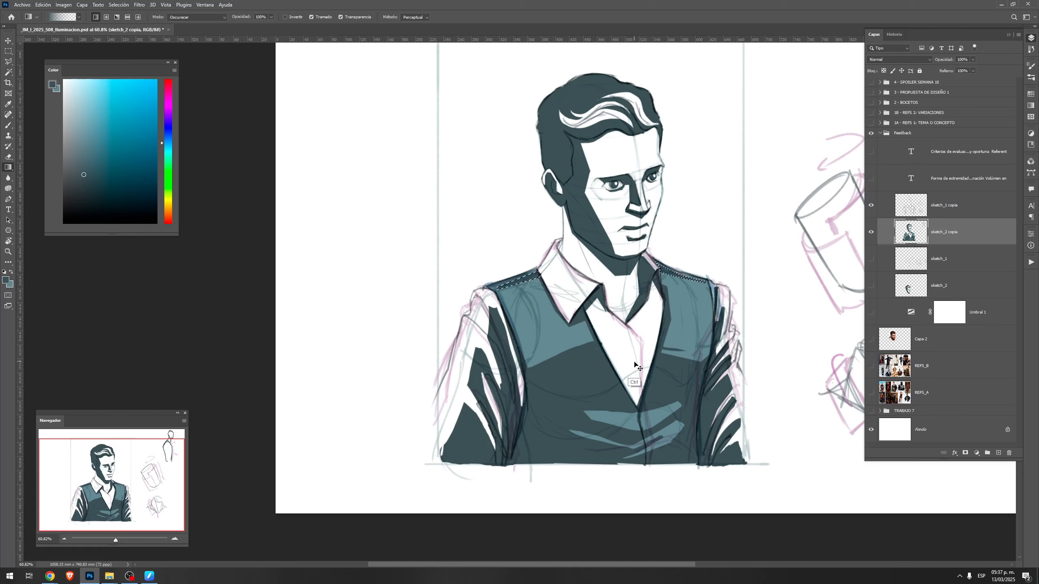
key("b")
key("r")
mouse_move(586, 389)
left_mouse_down()
mouse_move(644, 341)
mouse_move(672, 234)
left_mouse_up()
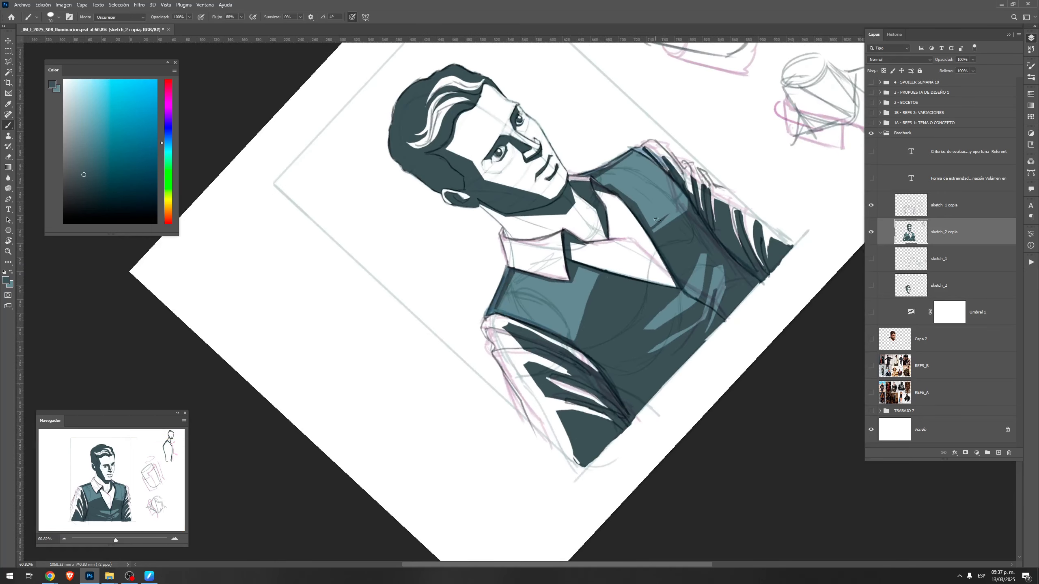
key("r")
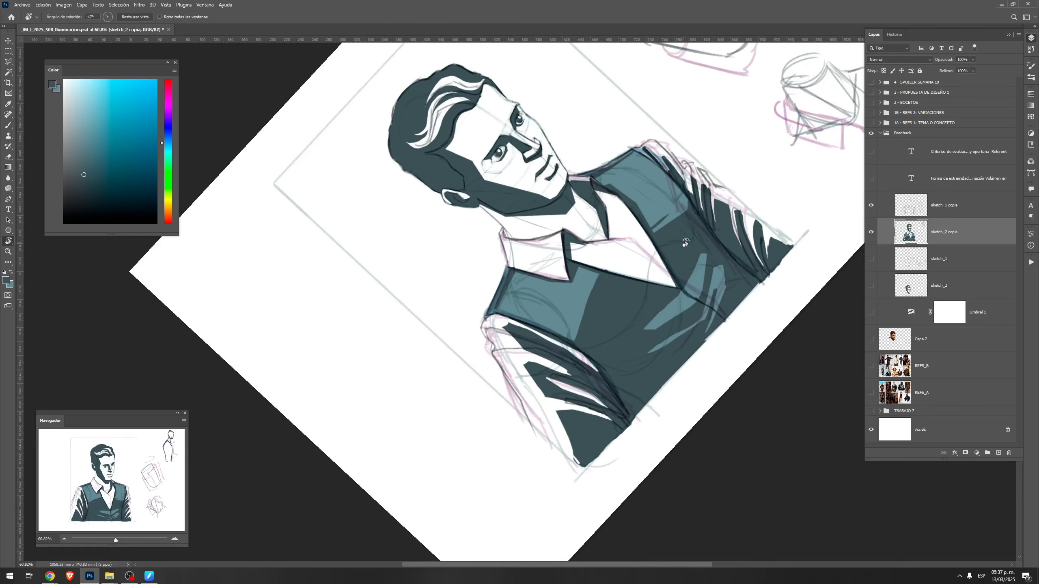
Paint dark teal strokes along the vest's near armhole edge
mouse_move(685, 243)
left_mouse_down()
mouse_move(674, 122)
mouse_move(639, 139)
mouse_move(618, 186)
mouse_move(633, 159)
left_mouse_up()
key("ctrl+z")
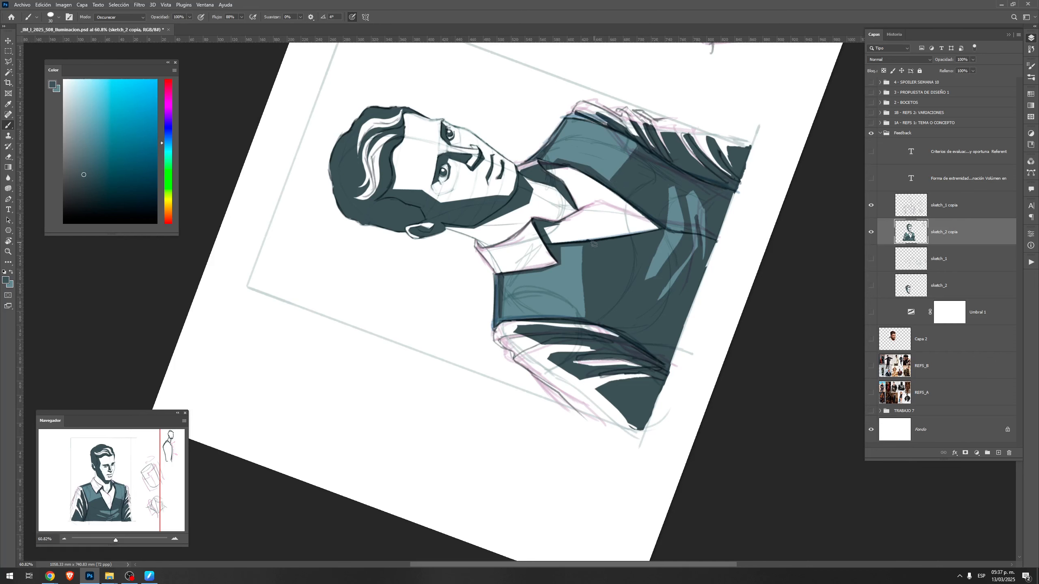
mouse_move(582, 265)
left_mouse_down()
mouse_move(585, 314)
mouse_move(586, 300)
left_mouse_up()
key("ctrl+z")
key("Escape")
left_click_drag(517, 368, 522, 394)
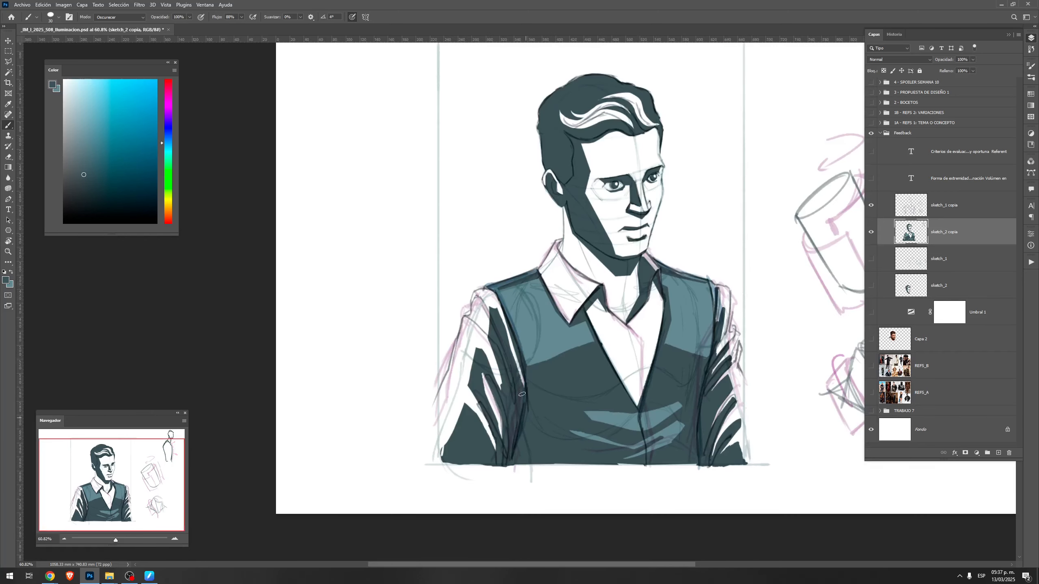
left_click_drag(504, 334, 523, 387)
Create a new layer above sketch_1 copia
key("z")
left_click_drag(664, 302, 682, 301)
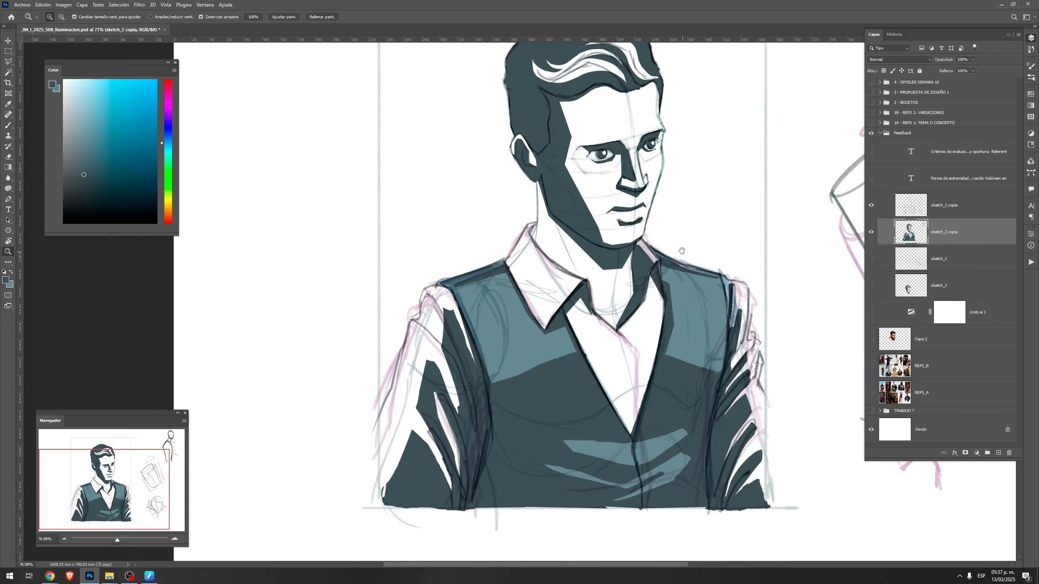
key("space")
left_click_drag(679, 247, 673, 282)
key("b")
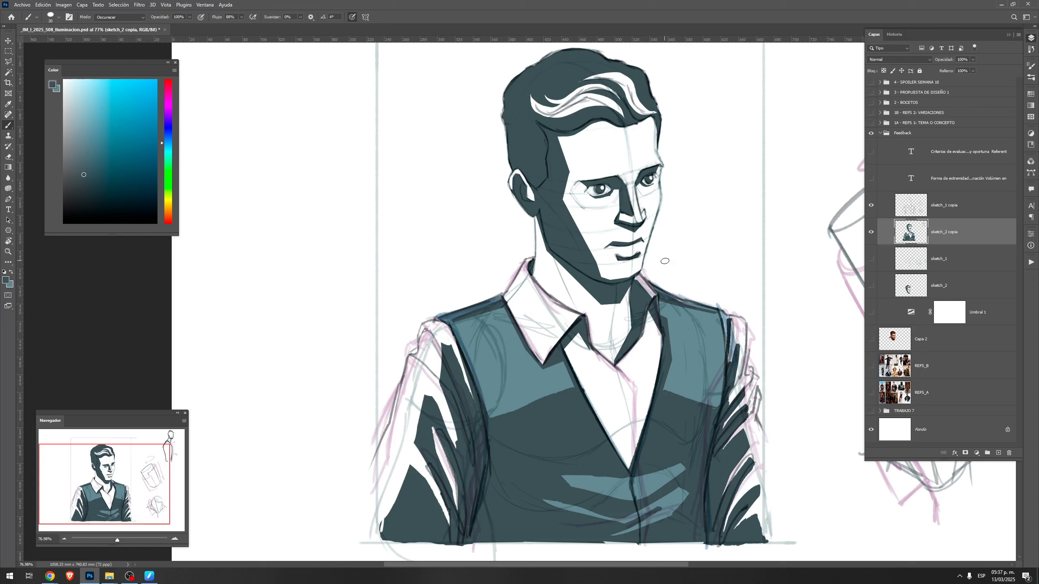
left_click(973, 212)
left_click(999, 453)
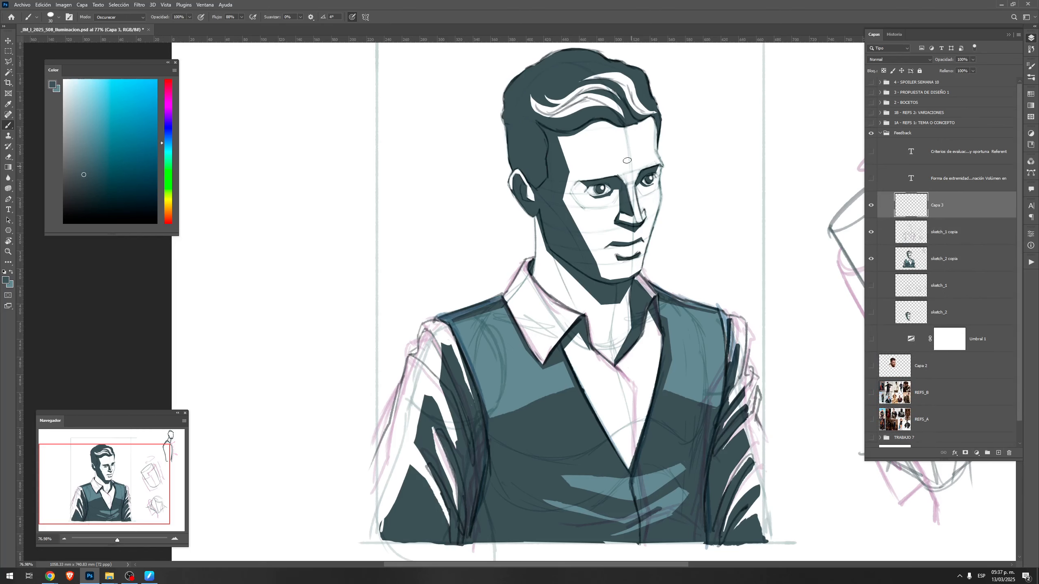
Select the shaded side of the face with the polygonal lasso, from the hairline past the brow and cheek down to the chin
key("l")
left_click_drag(587, 139, 578, 170)
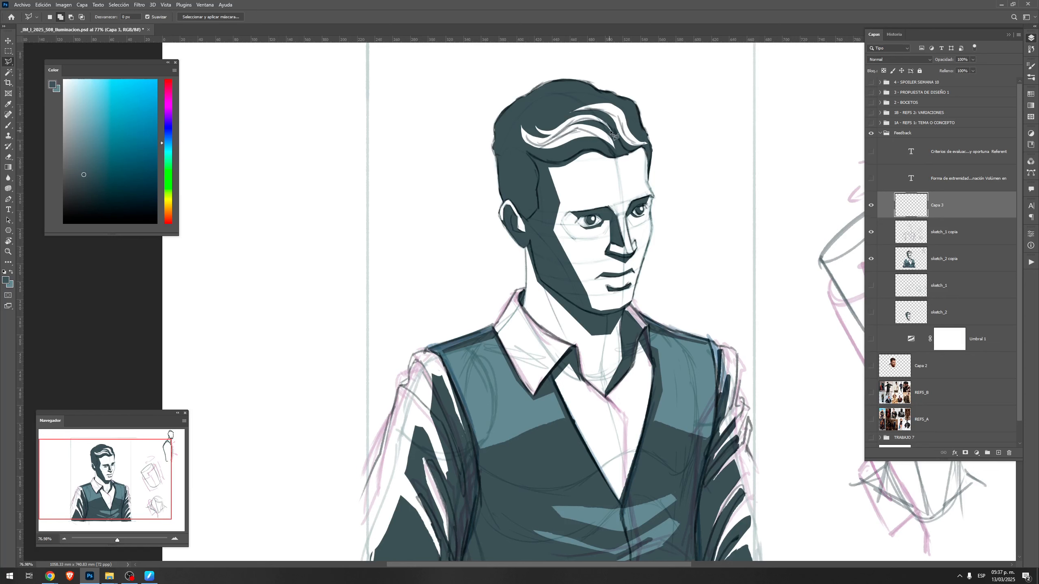
left_click(607, 131)
left_click(596, 154)
left_click(604, 208)
left_click(579, 221)
left_click(578, 229)
left_click(595, 244)
left_click(603, 273)
left_click(614, 306)
left_click(610, 314)
left_click(597, 312)
left_click(540, 223)
left_click(536, 149)
left_click(561, 157)
left_click(606, 134)
Paint the selected side of the face pale green with the Basic Brush, and clear the selection
key("b")
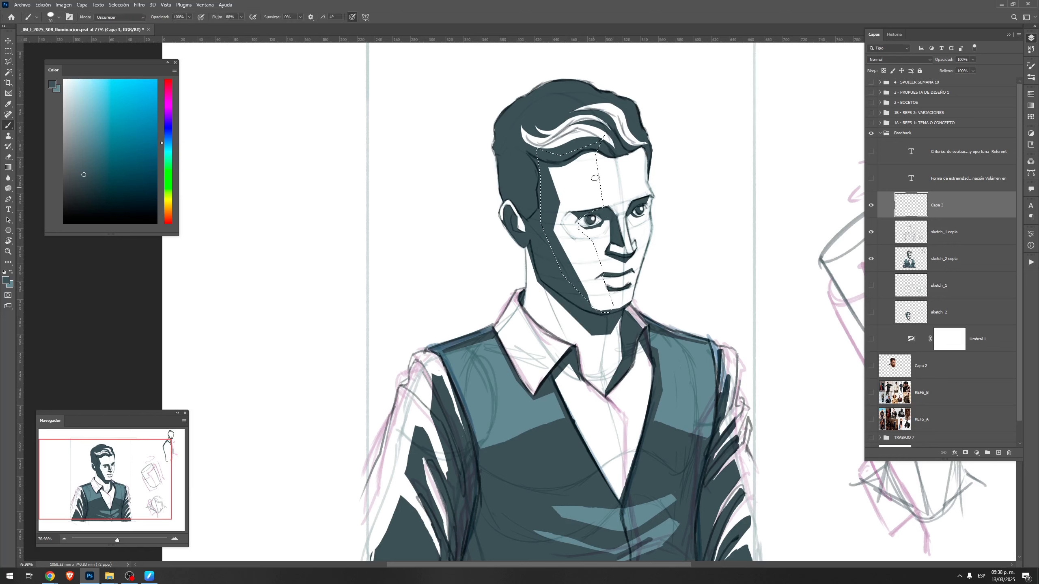
right_click(646, 221)
left_click(743, 331)
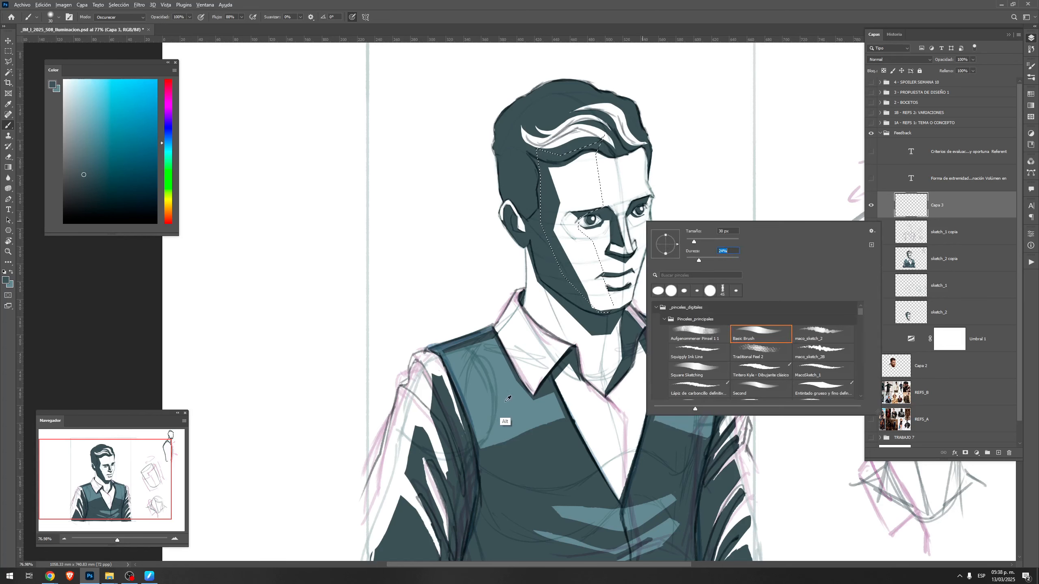
left_click(506, 424, "alt")
mouse_move(162, 184)
left_mouse_down()
mouse_move(160, 158)
mouse_move(161, 190)
left_mouse_up()
left_click(91, 118)
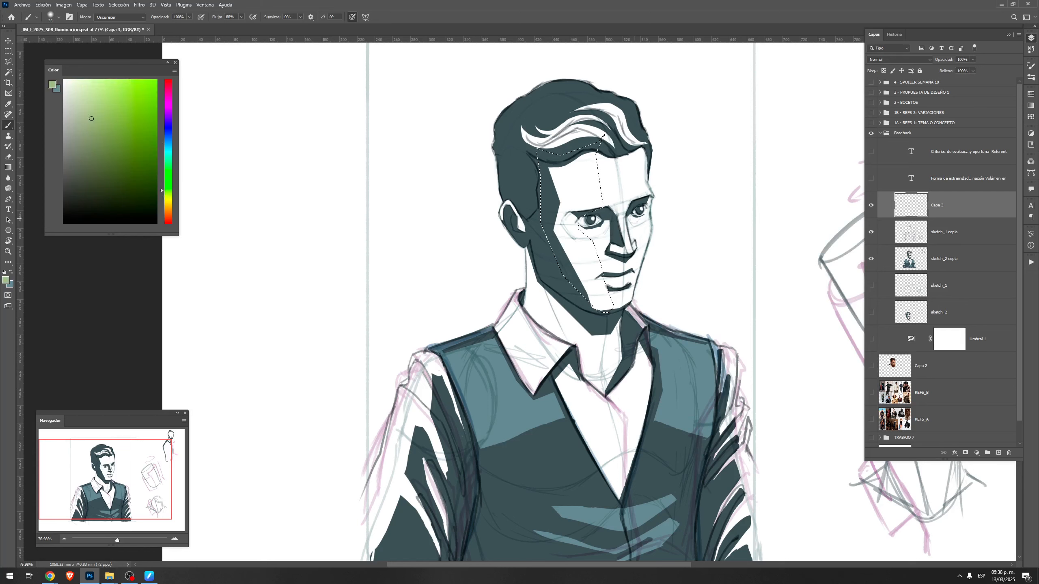
mouse_move(557, 161)
left_mouse_down()
mouse_move(570, 268)
mouse_move(602, 313)
mouse_move(586, 241)
mouse_move(589, 165)
left_mouse_up()
key("ctrl+d")
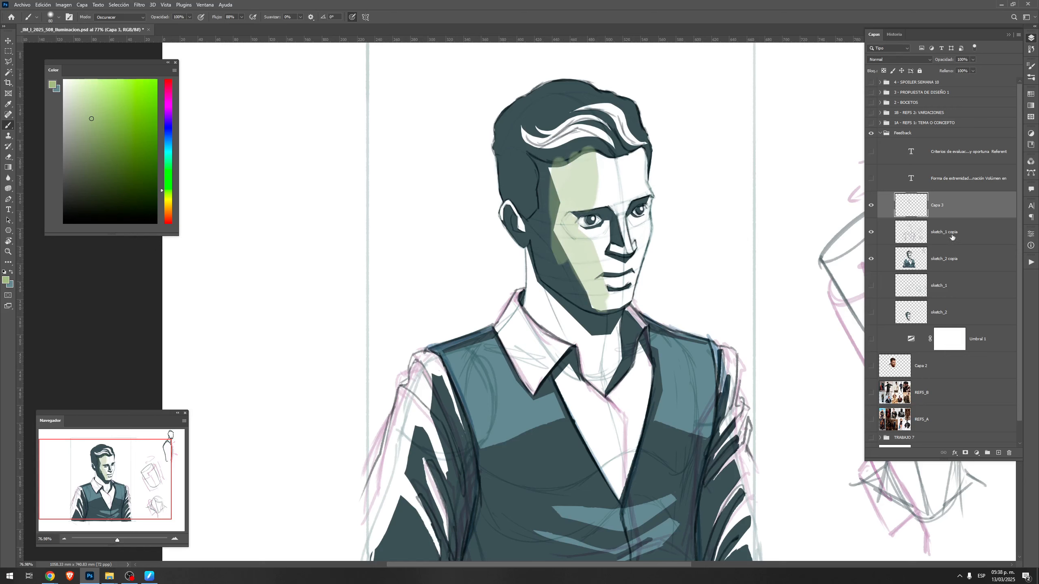
Place the green face shadow layer below sketch_2 copia and shift its hue towards yellow with Hue/Saturation
left_click_drag(948, 207, 950, 260)
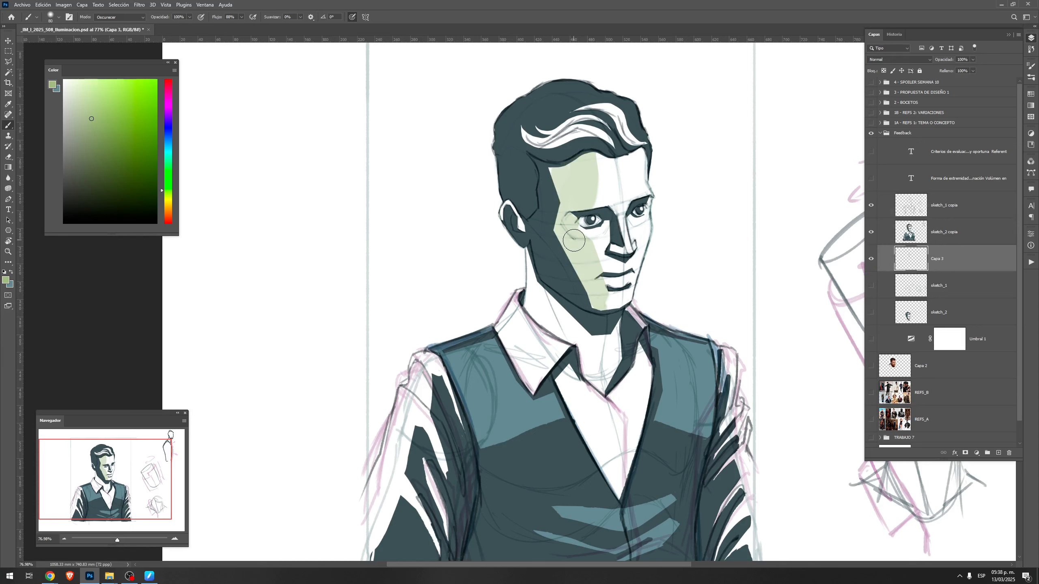
key("ctrl+u")
left_click_drag(675, 187, 768, 167)
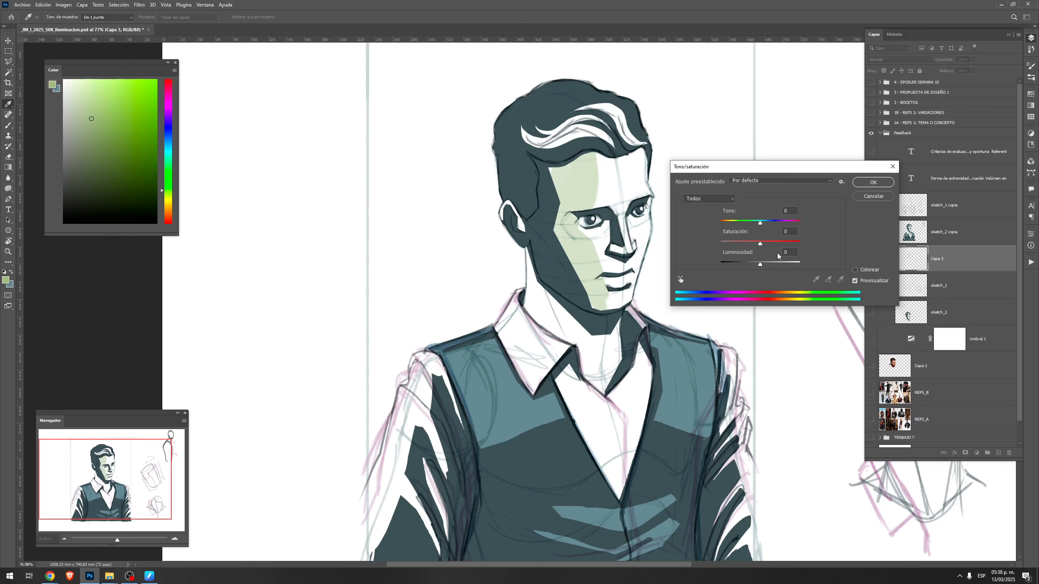
left_click_drag(761, 223, 752, 223)
left_click(873, 182)
Sample the beige from the face shadow and paint the shaded side of the neck with a smaller hard round brush
left_click(571, 201, "alt")
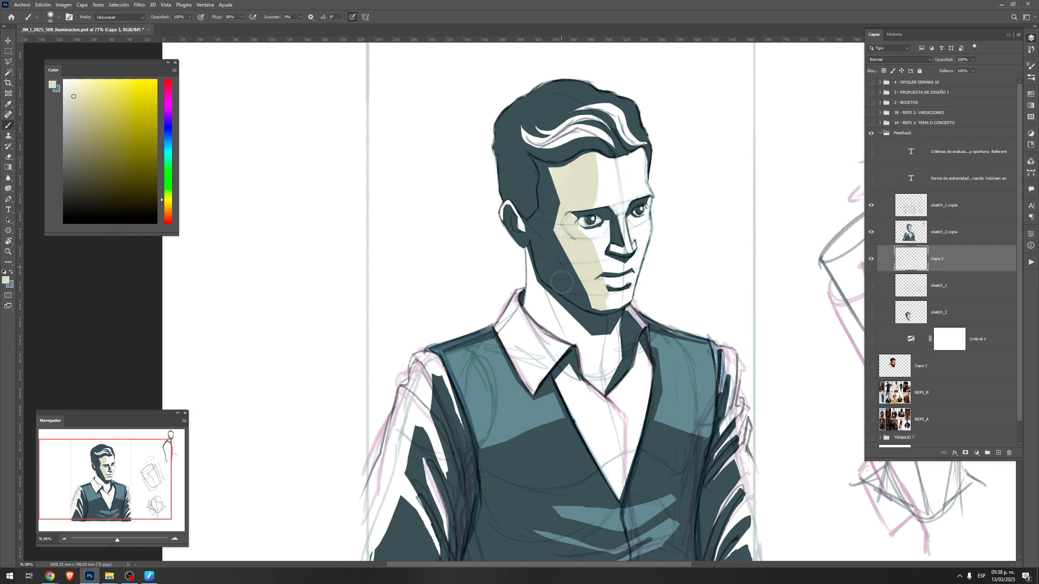
right_click(594, 241)
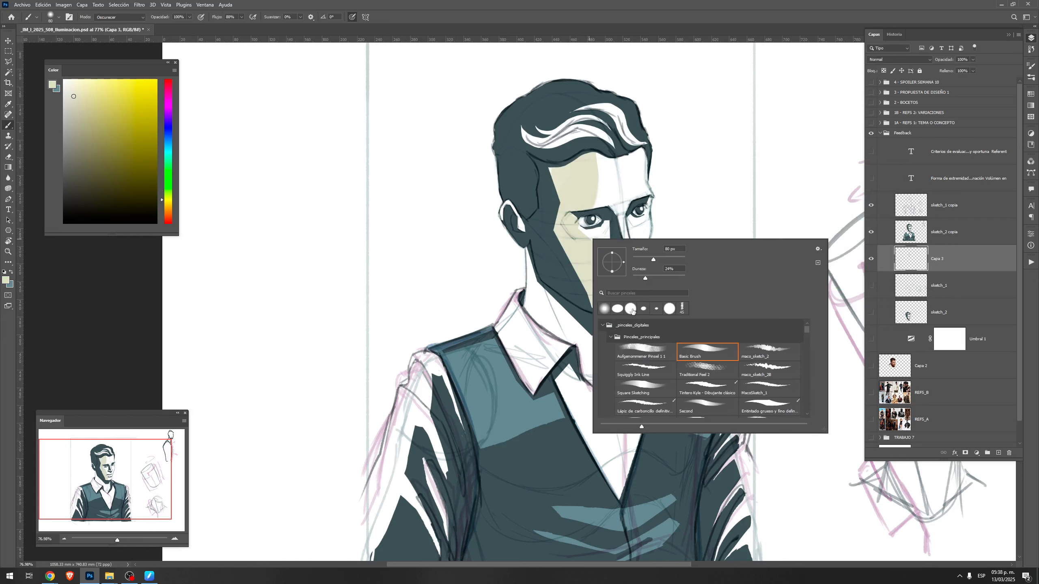
left_click(631, 309)
left_click_drag(551, 341, 564, 328)
key("ctrl+z")
key("bracketleft")
key("bracketleft")
key("bracketleft")
key("bracketleft")
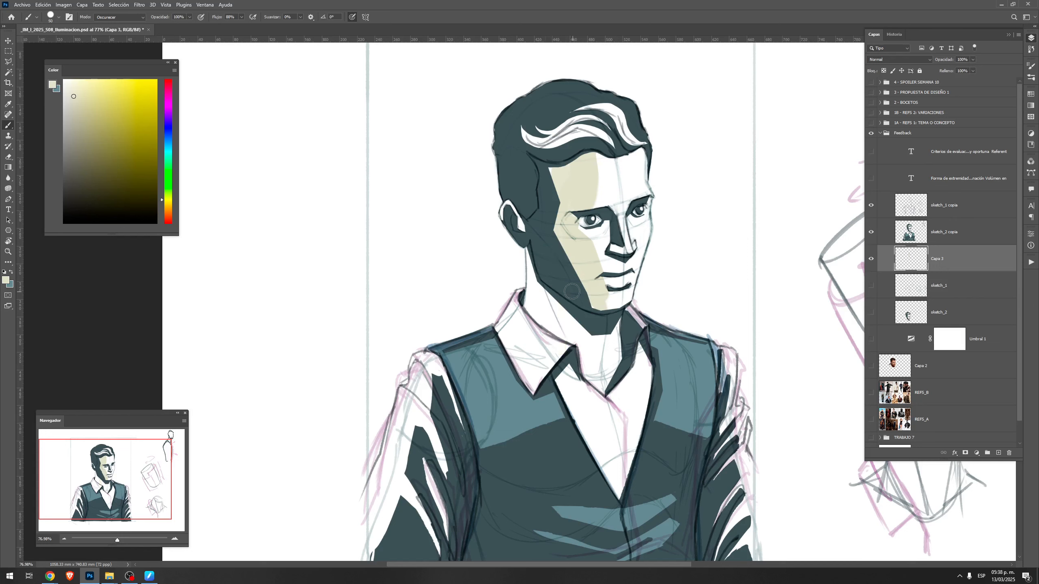
mouse_move(535, 254)
left_mouse_down()
mouse_move(534, 308)
mouse_move(551, 325)
mouse_move(539, 286)
mouse_move(549, 295)
mouse_move(536, 313)
mouse_move(590, 363)
mouse_move(582, 324)
mouse_move(606, 387)
mouse_move(593, 350)
left_mouse_up()
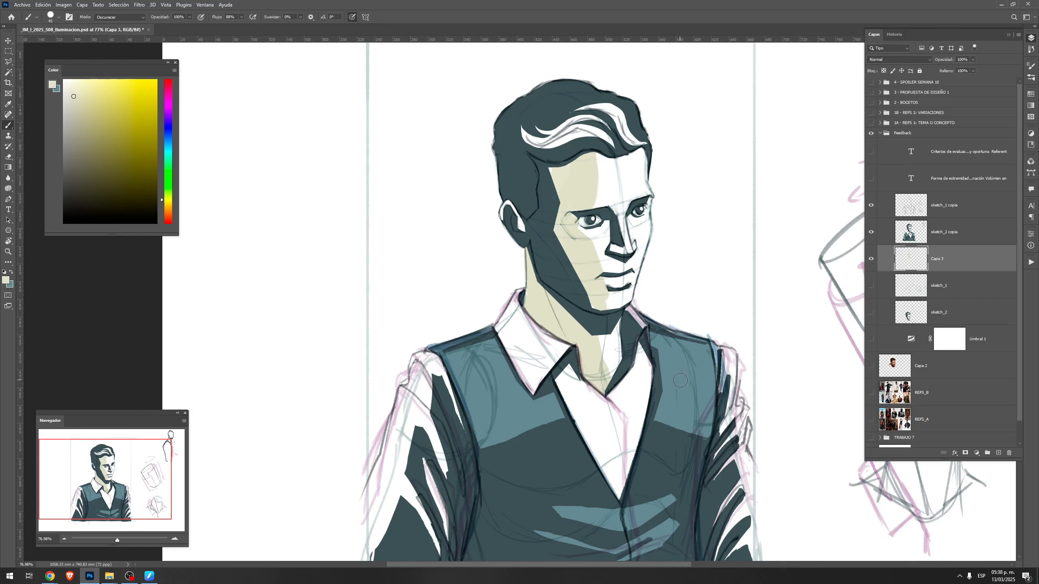
Hide the layer holding the beige face and neck shadows
mouse_move(949, 254)
left_mouse_down()
mouse_move(973, 200)
mouse_move(941, 271)
left_mouse_up()
left_click(871, 259)
key("z")
left_click(682, 332, "alt")
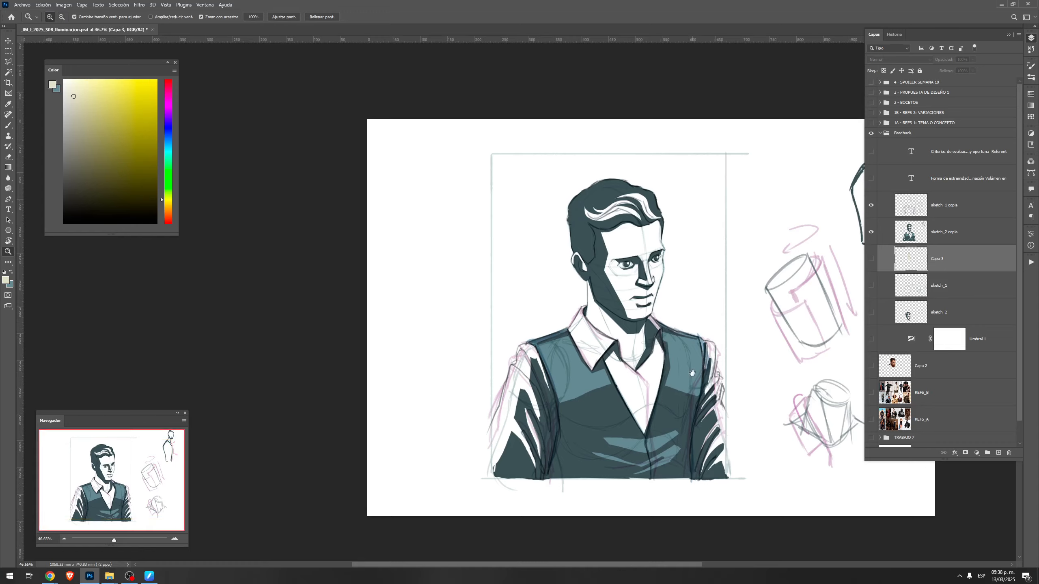
left_click_drag(688, 364, 643, 353)
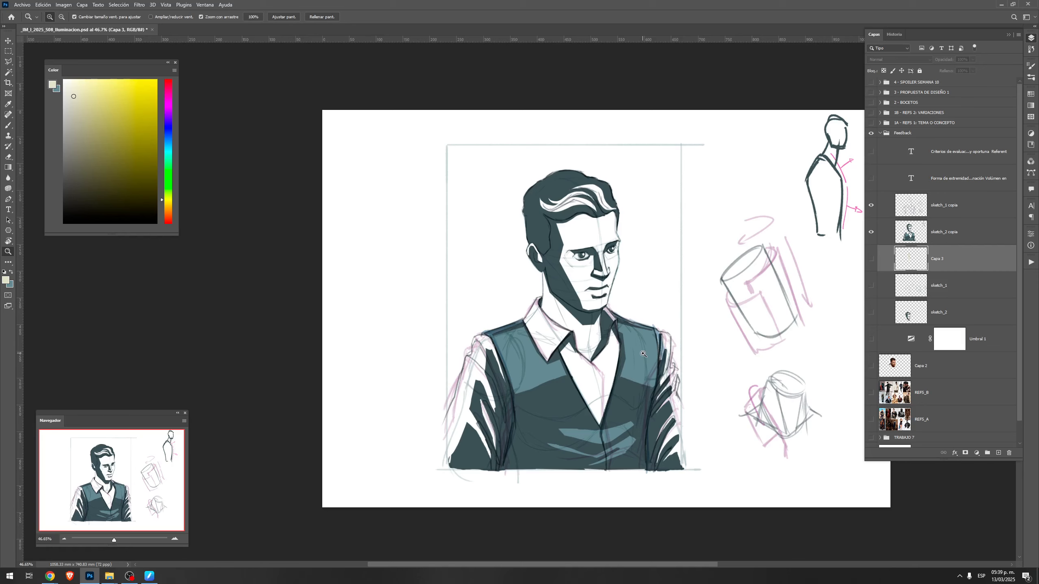
left_click_drag(648, 308, 667, 303)
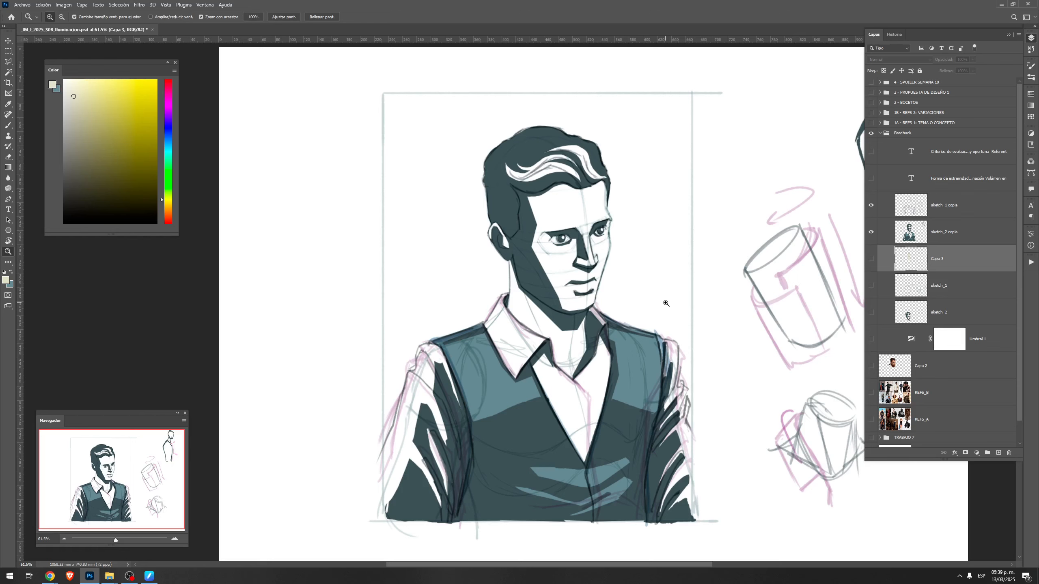
key("b")
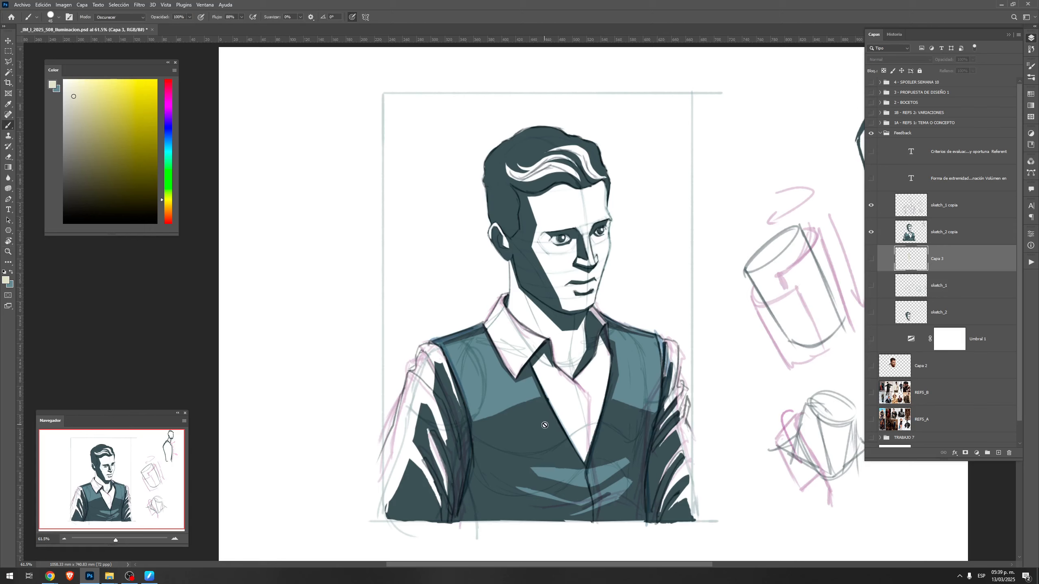